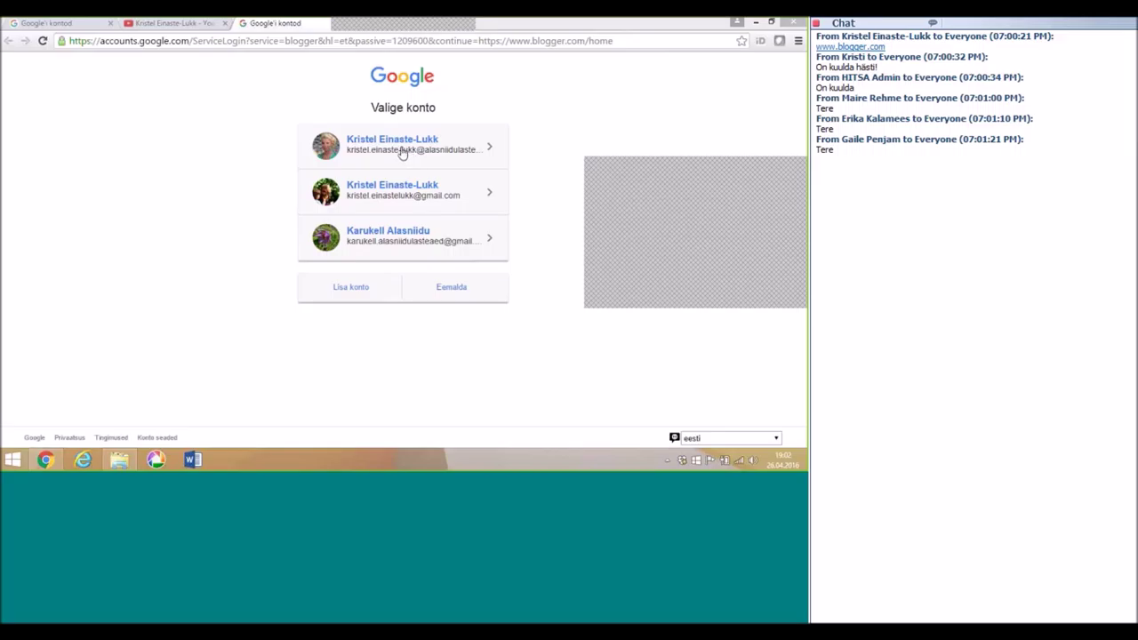
Step: Sign in to Blogger with the first listed Google account and start creating a new blog
left_click(395, 150)
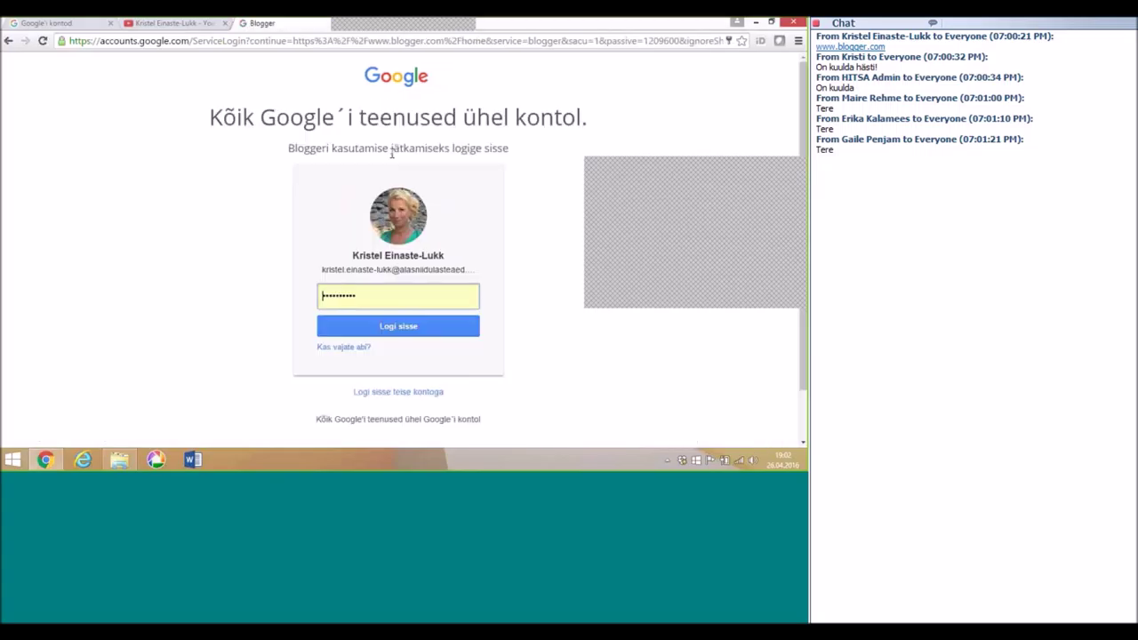
left_click(415, 335)
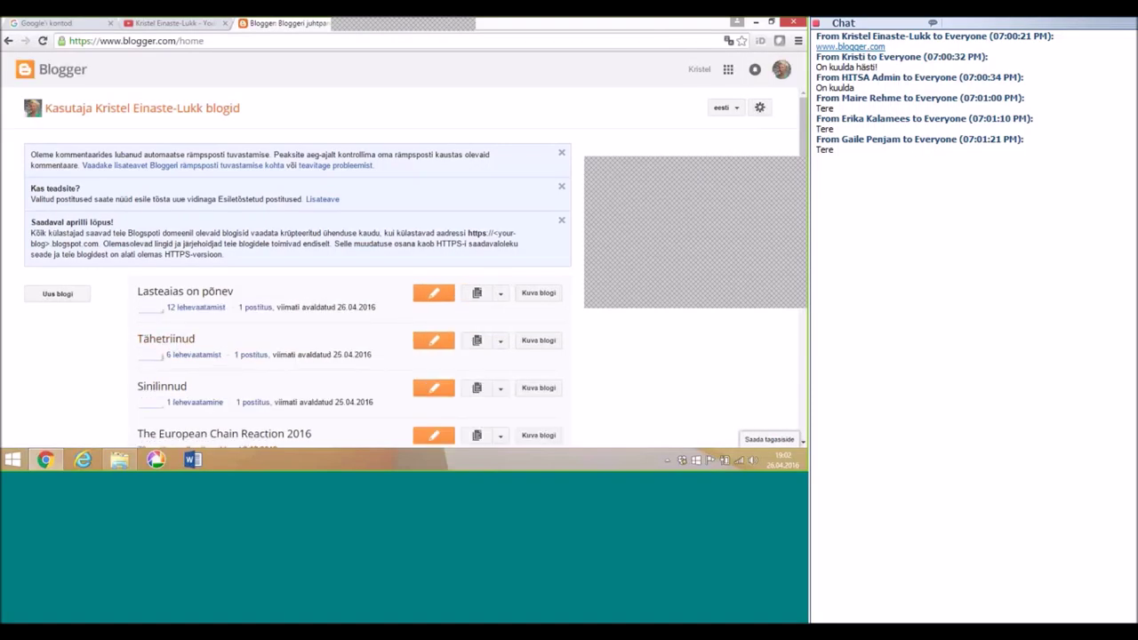
left_click(728, 72)
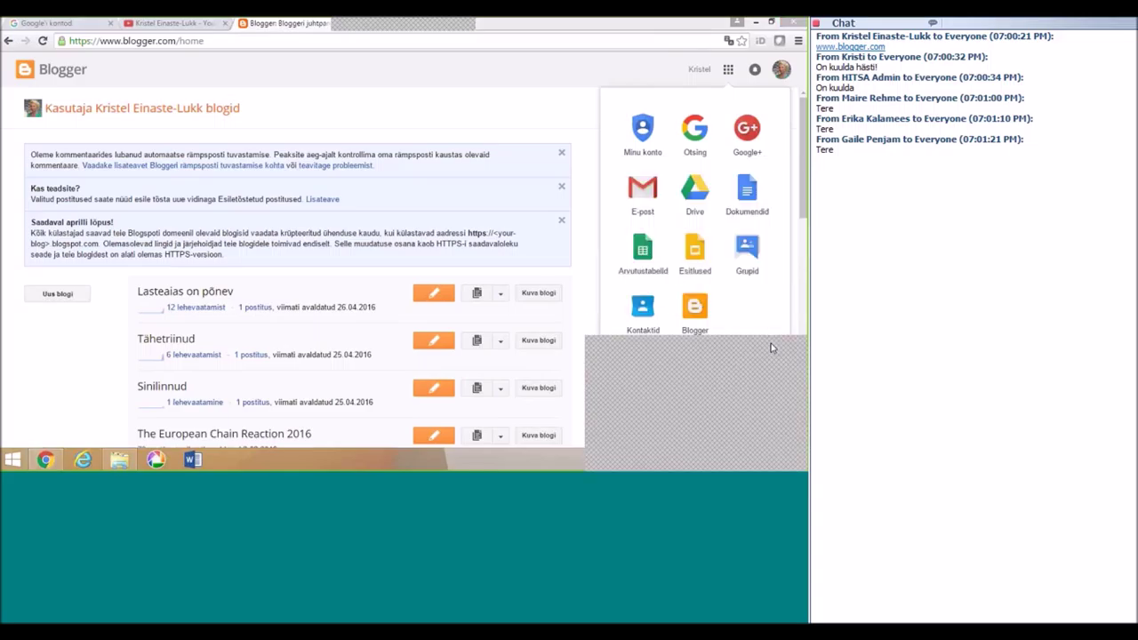
left_click(696, 307)
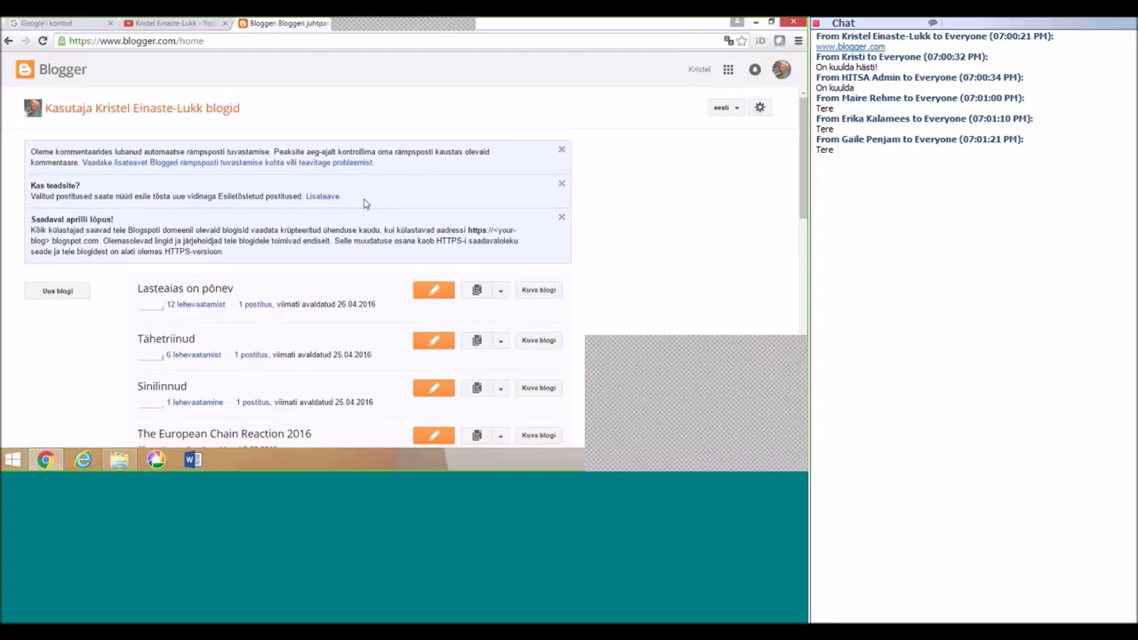
scroll(364, 203, "down", 1)
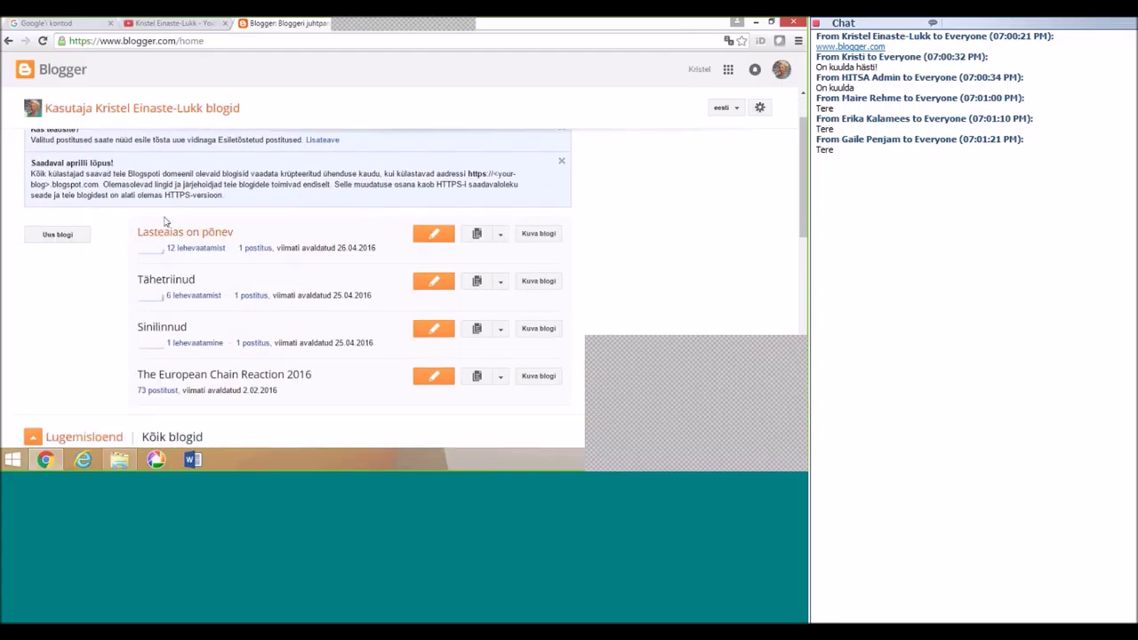
left_click(58, 236)
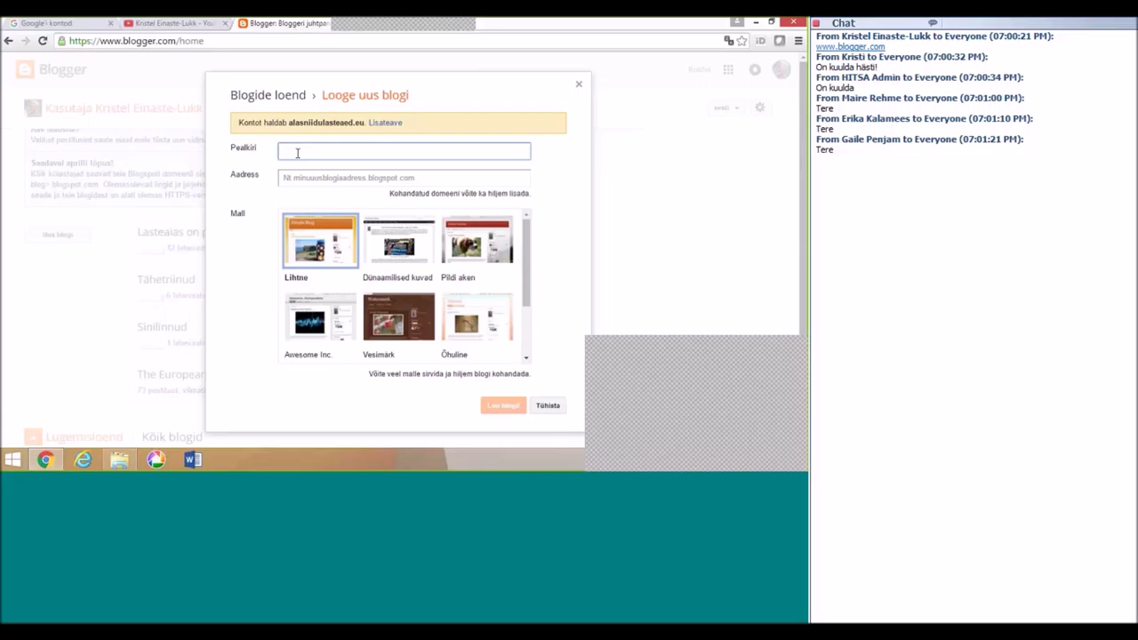
Step: Fill in the new blog's title "Lasteaia tegemised" and the address lasteaiategemised
type("Lasteaia tegemised")
left_click(298, 175)
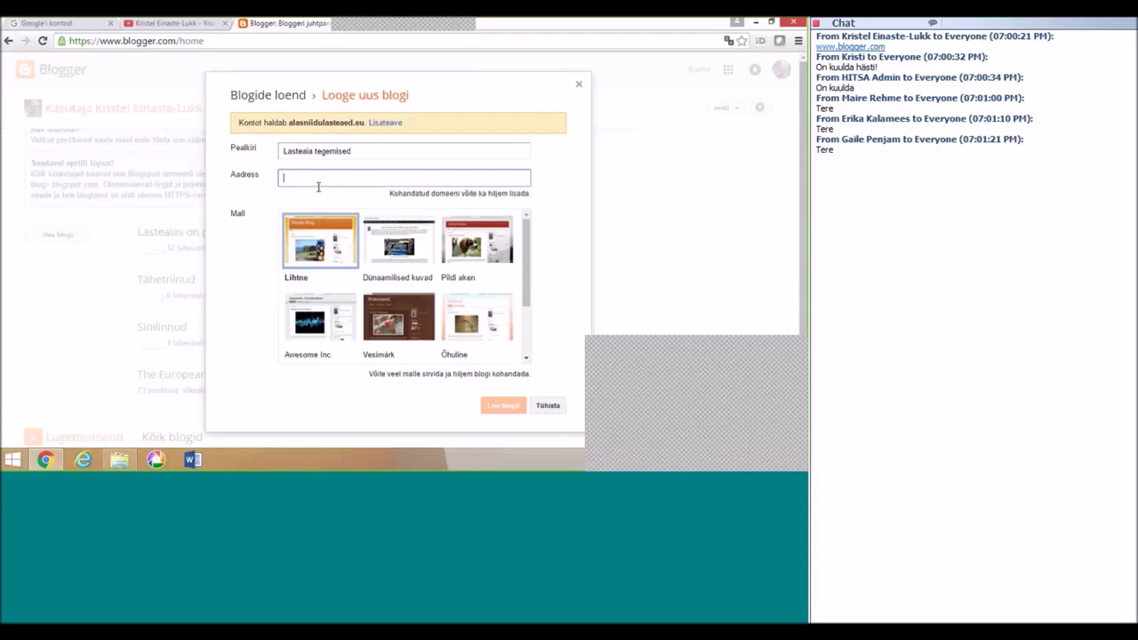
type("lasteaiat")
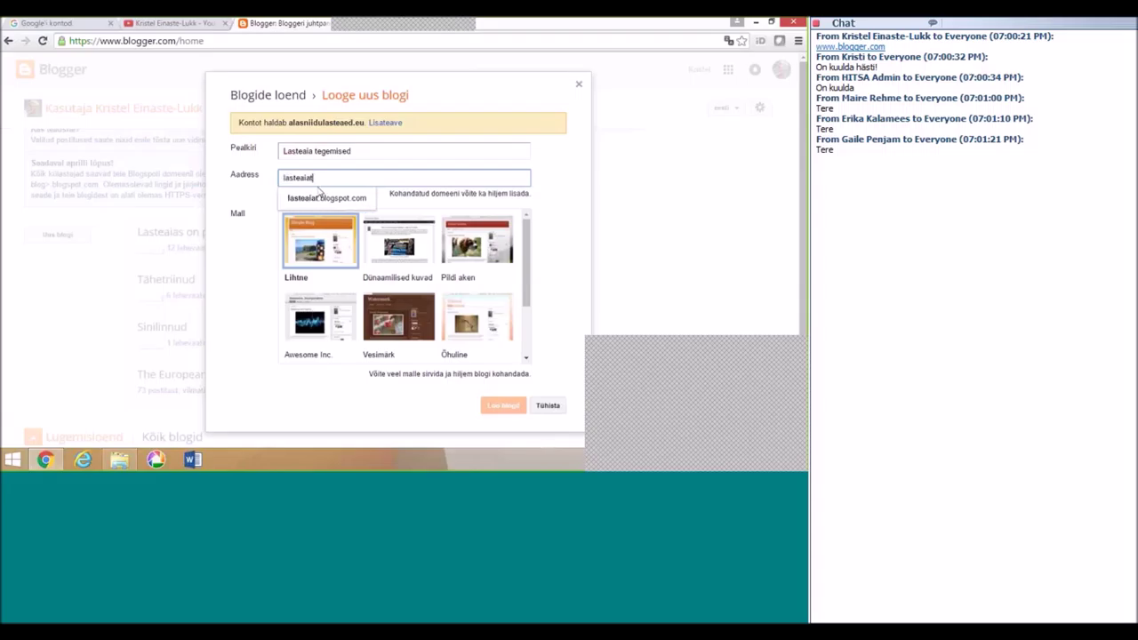
type("e")
type("emised")
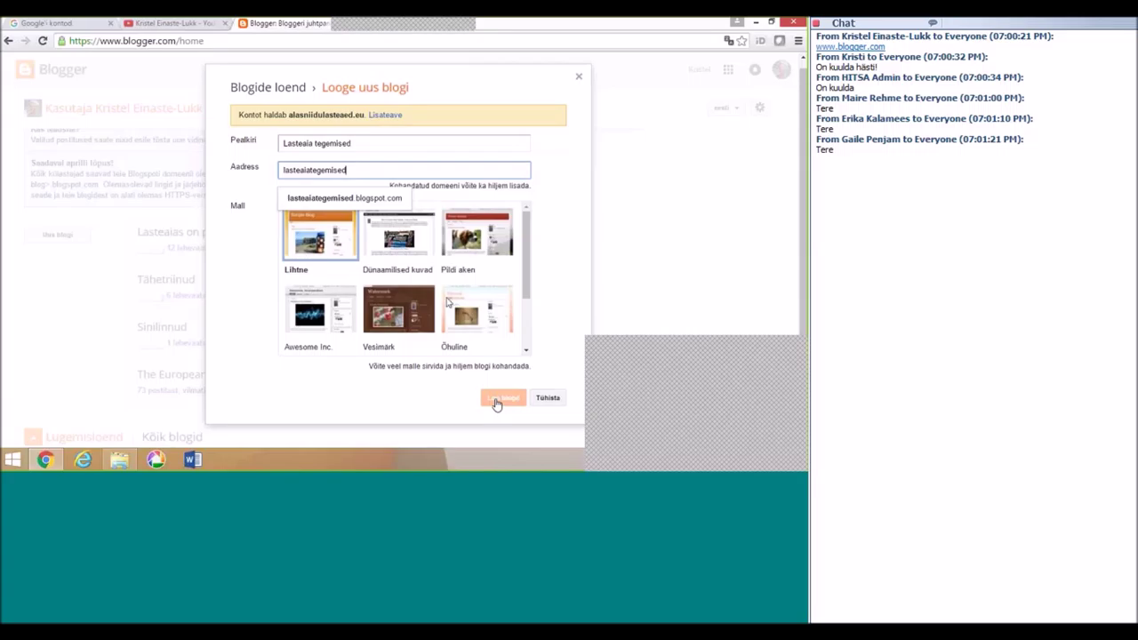
Step: Replace the new blog's title with "Tegemised lasteaias"
left_click(367, 143)
key("ctrl+a")
key("BackSpace")
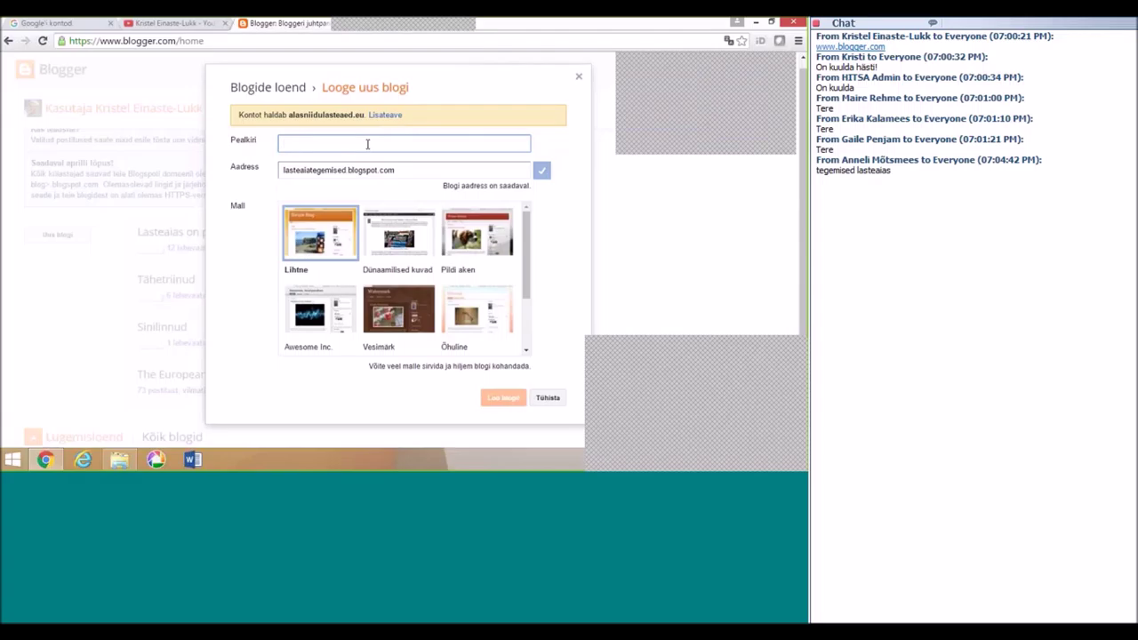
type("Teg")
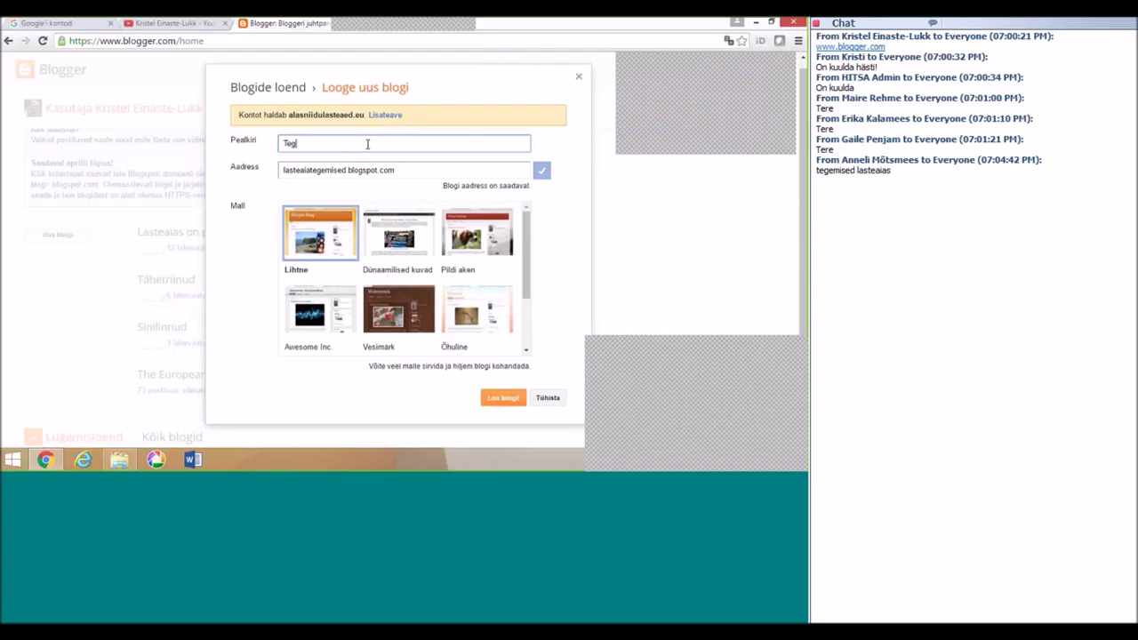
type("emised lasteaias")
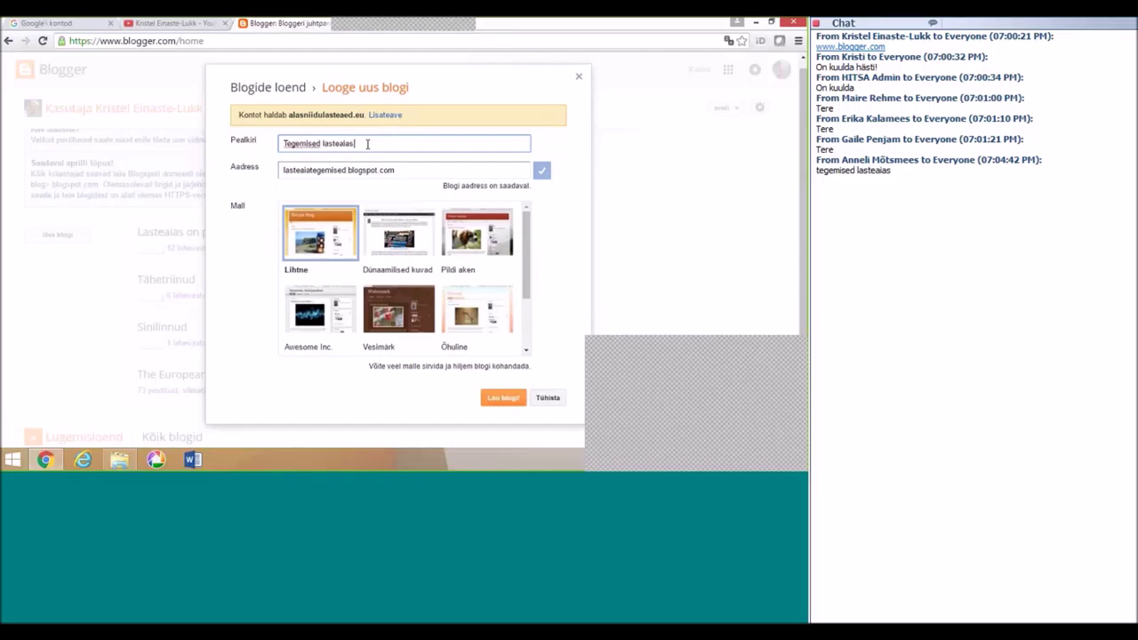
Step: Replace the blog address with tegemisedlasteaias and try to create the blog
left_click(356, 166)
left_click_drag(407, 168, 250, 166)
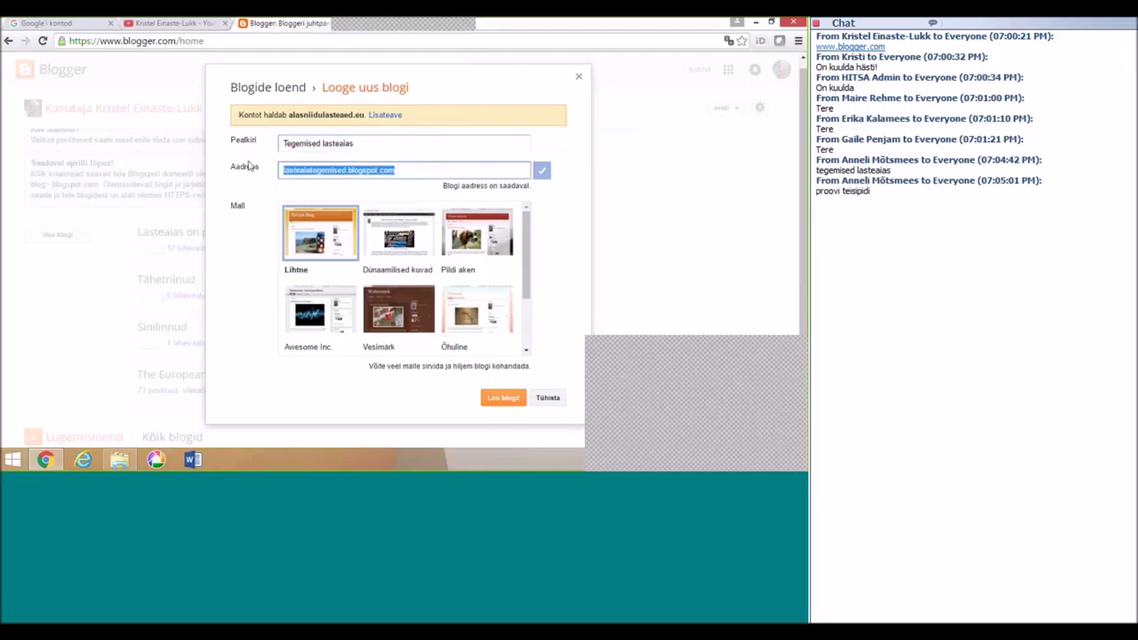
key("BackSpace")
type("tegemisedl")
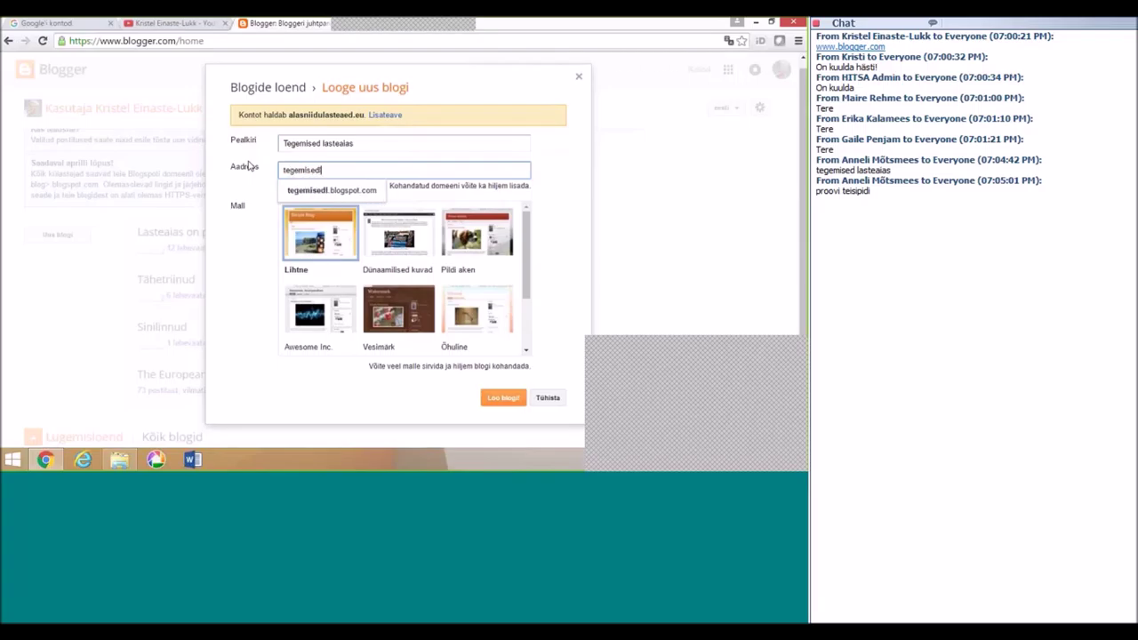
type("asteaias")
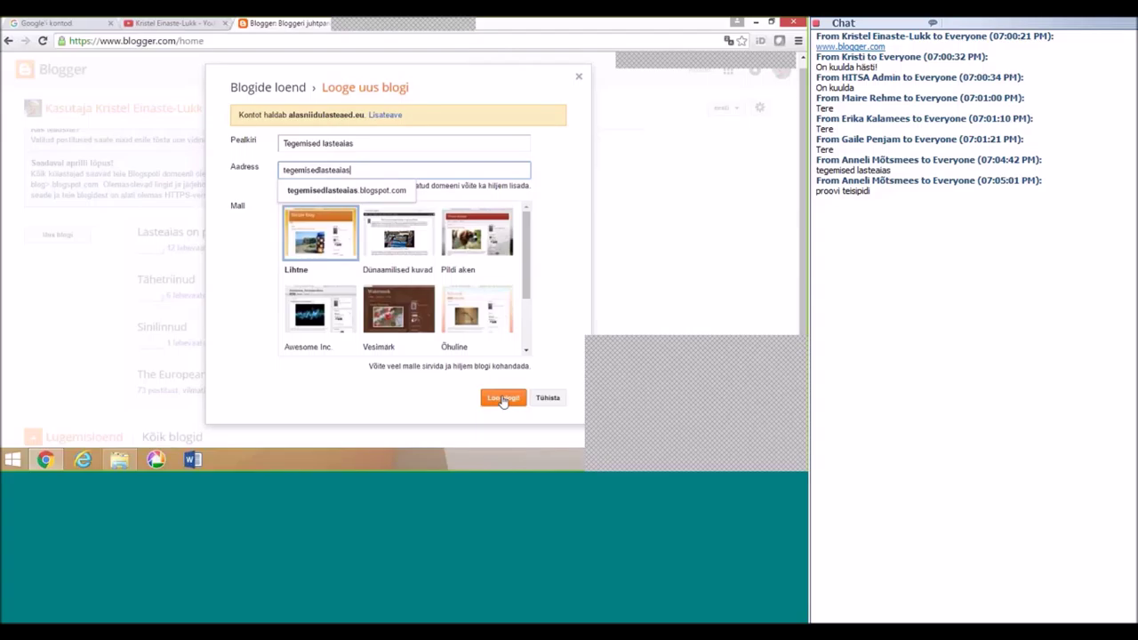
left_click(502, 398)
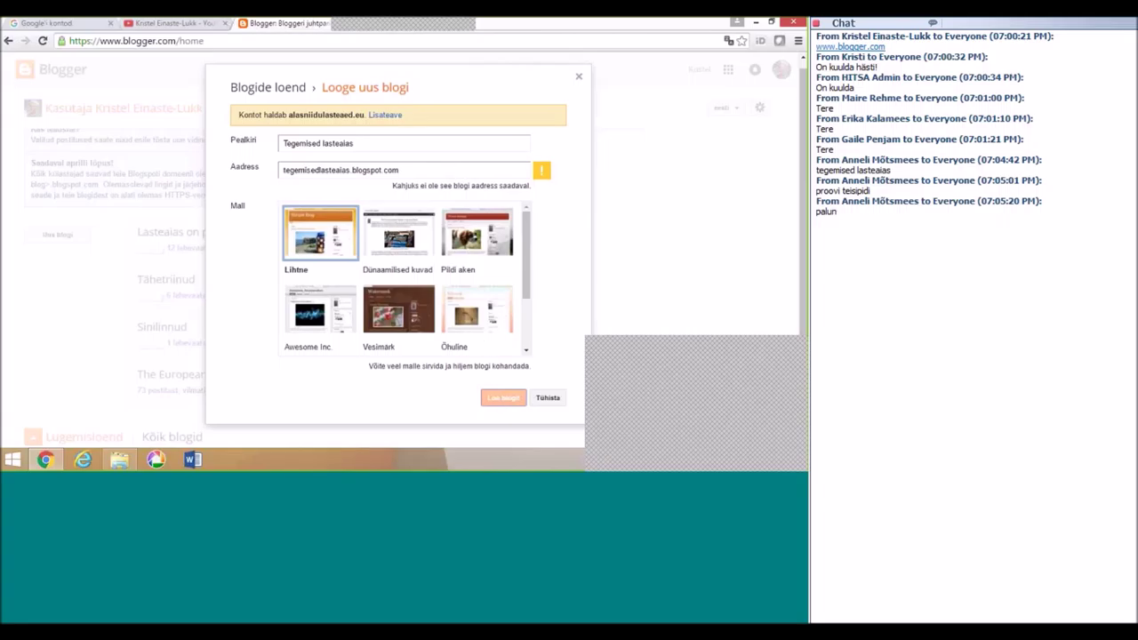
Step: Change the blog title to "Sinililled" and try the address sinililled.blogspot.com
left_click(361, 143)
key("ctrl+a")
type("Si")
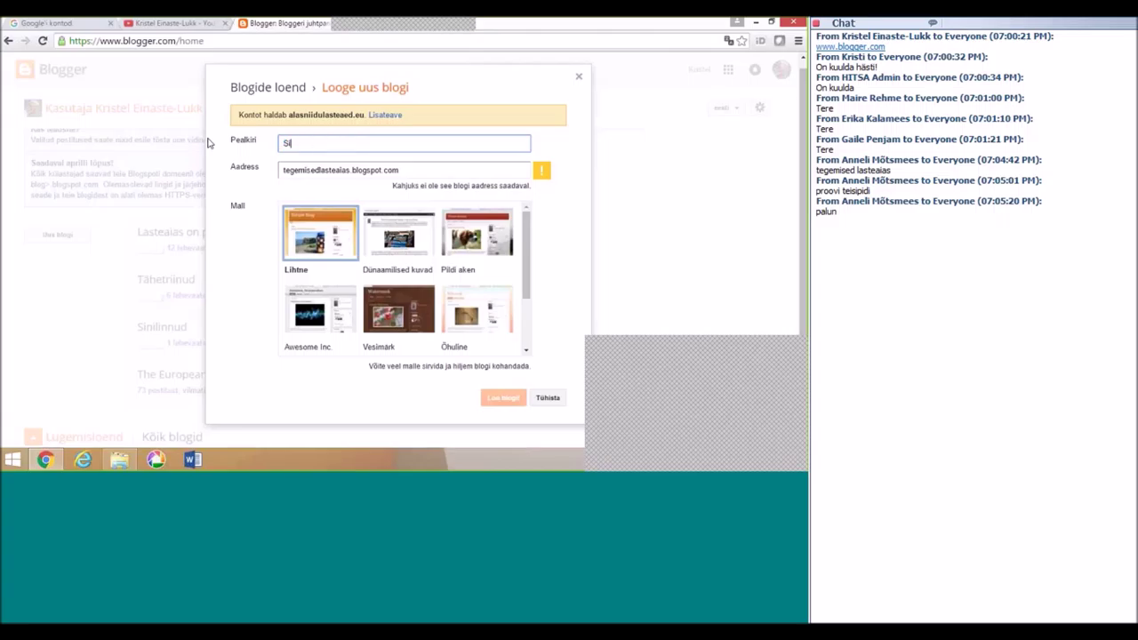
type("nililled")
left_click(350, 169)
key("BackSpace")
key("ctrl+a")
type("s")
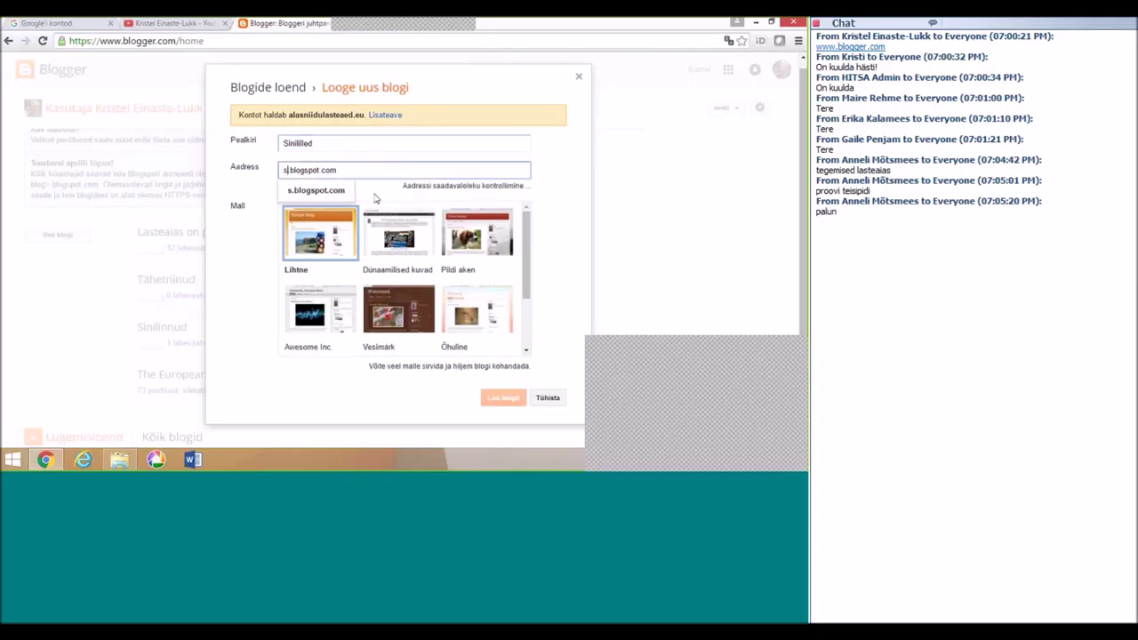
type("inilill")
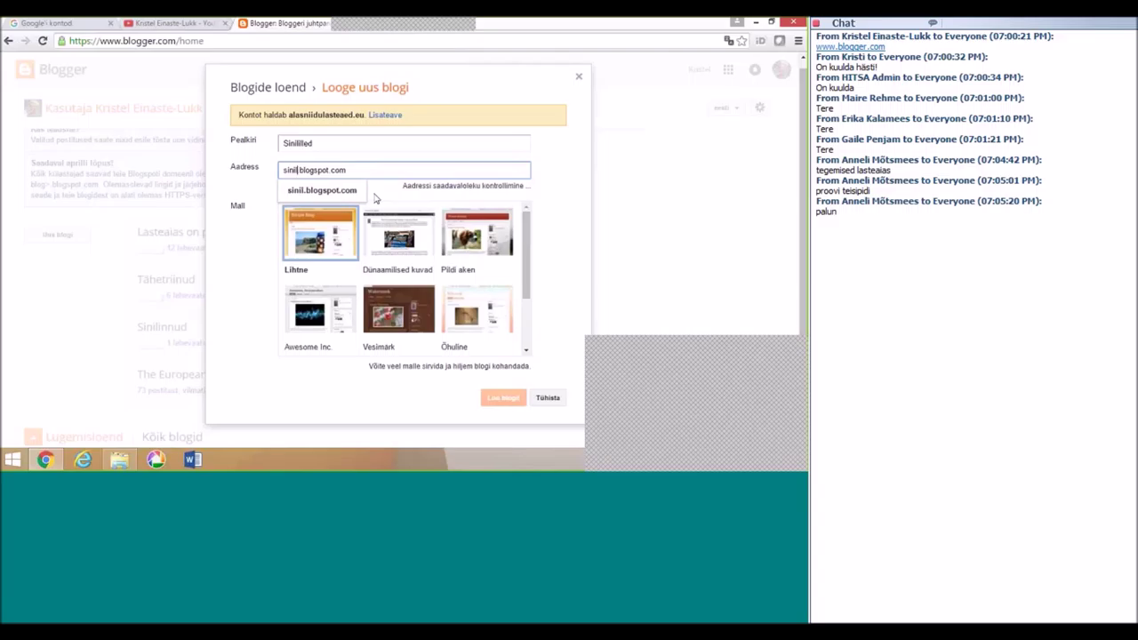
type("ed")
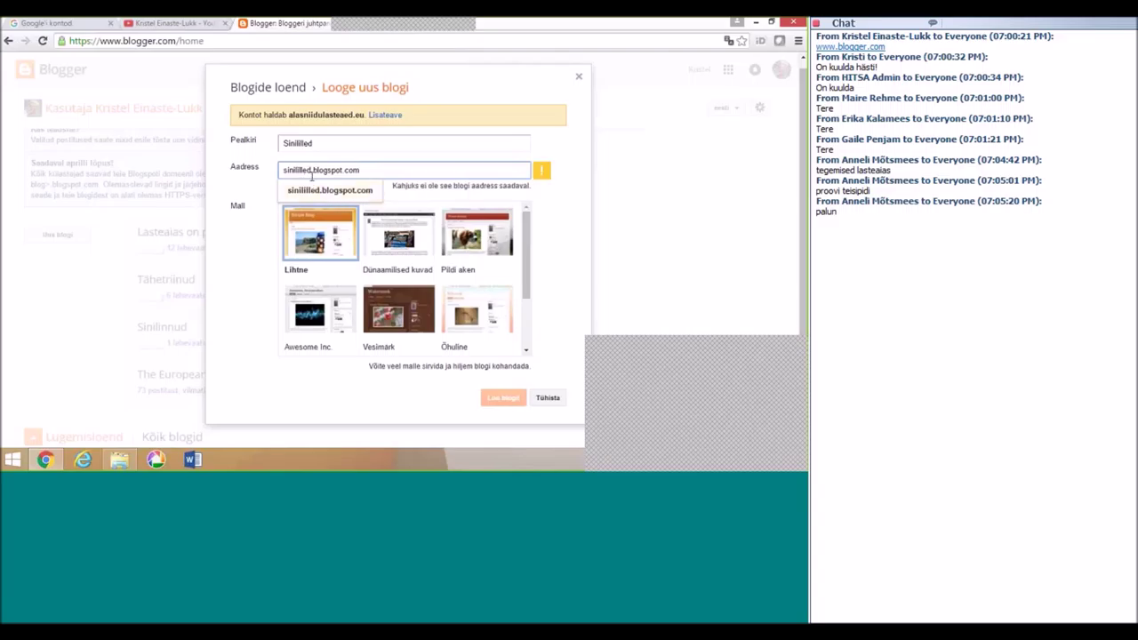
Step: Replace the new blog's title with "lasteaed ja mina"
left_click(315, 142)
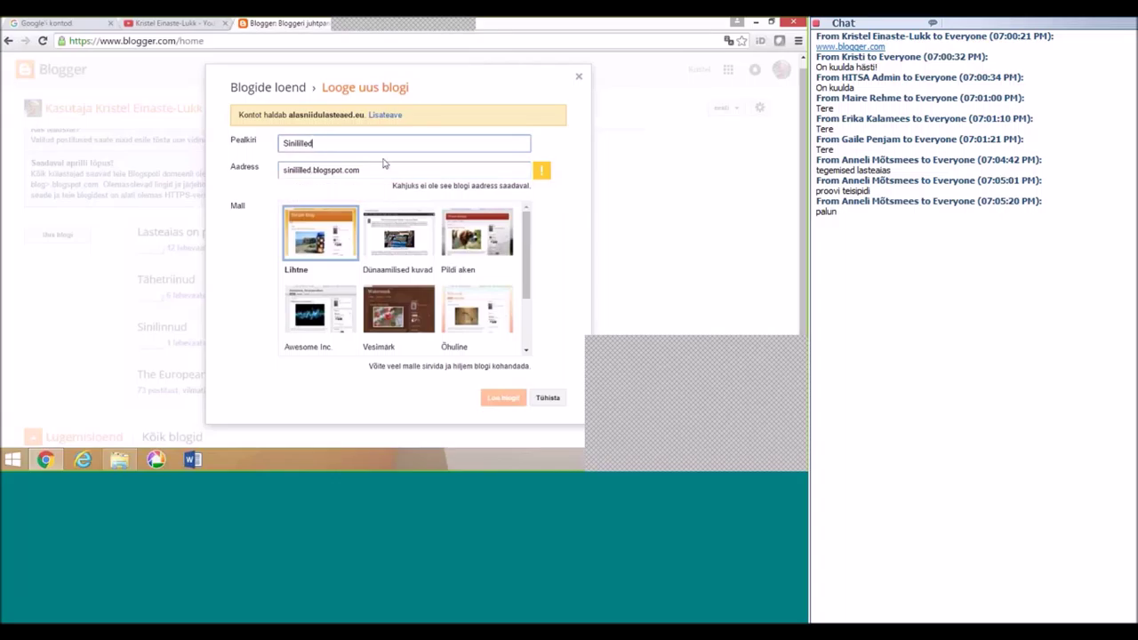
key("BackSpace")
key("BackSpace")
key("BackSpace")
key("BackSpace")
key("BackSpace")
key("BackSpace")
key("BackSpace")
key("BackSpace")
key("BackSpace")
key("BackSpace")
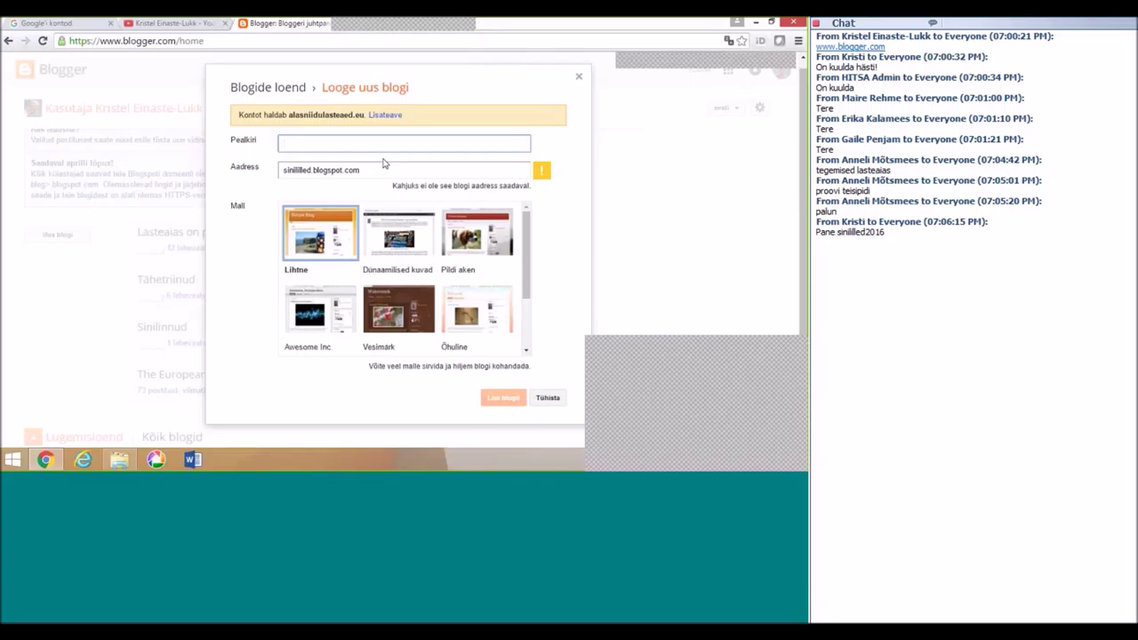
type("lasteaed")
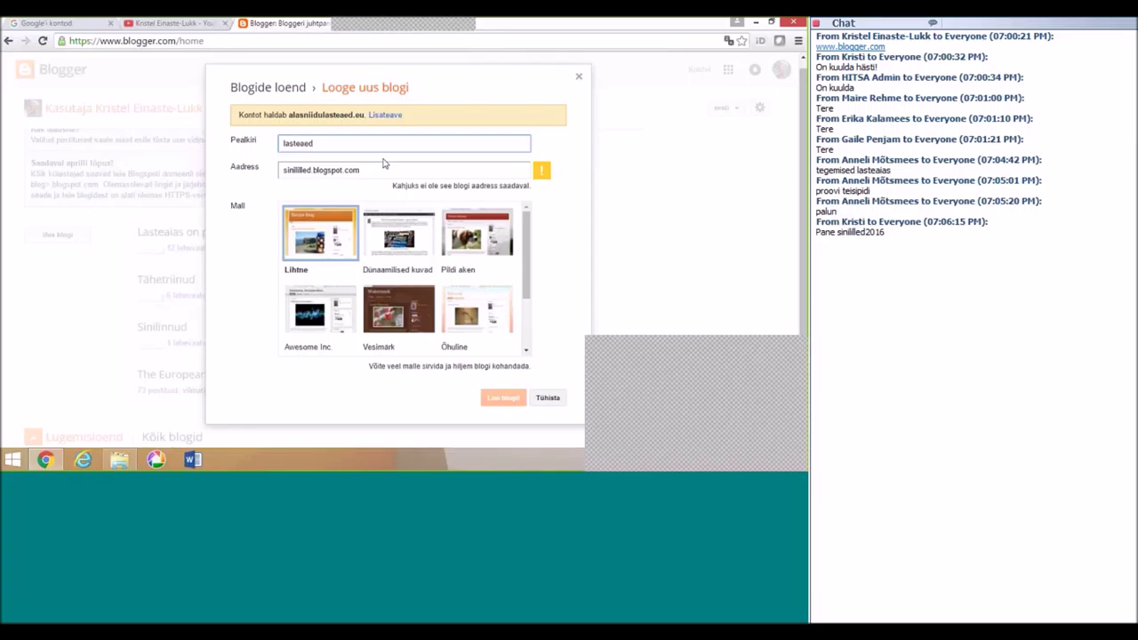
type(" ja mina")
Step: Set the blog address to lasteaedjamina.blogspot.com and create the blog with the Lihtne template
left_click(314, 170)
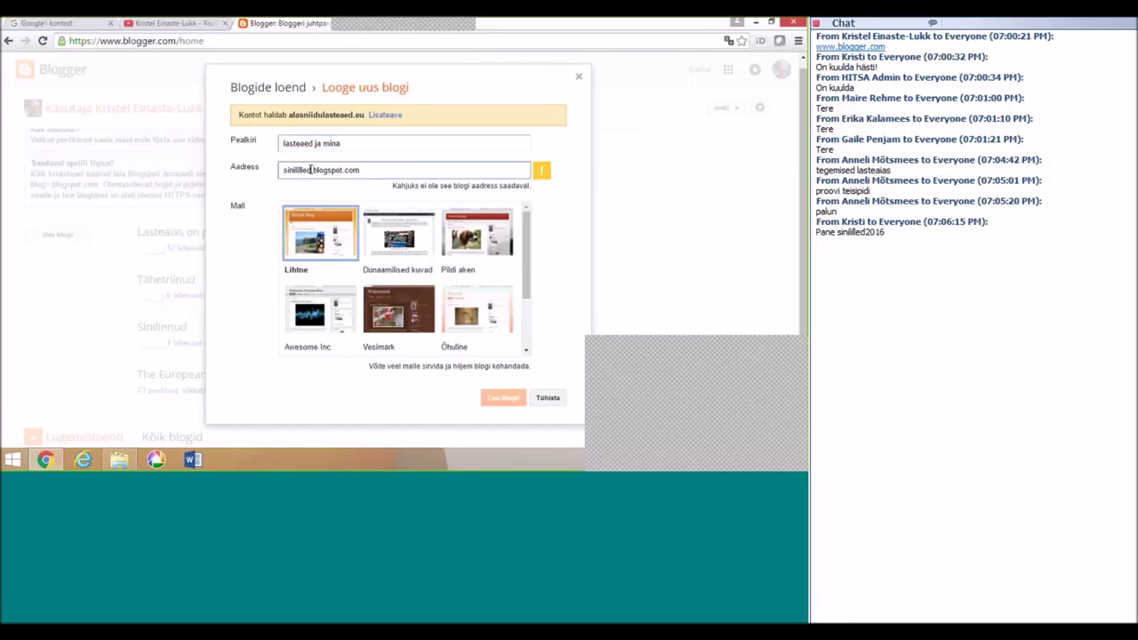
key("BackSpace")
key("BackSpace")
key("BackSpace")
key("BackSpace")
key("BackSpace")
key("BackSpace")
key("BackSpace")
key("BackSpace")
key("BackSpace")
key("BackSpace")
type("laste")
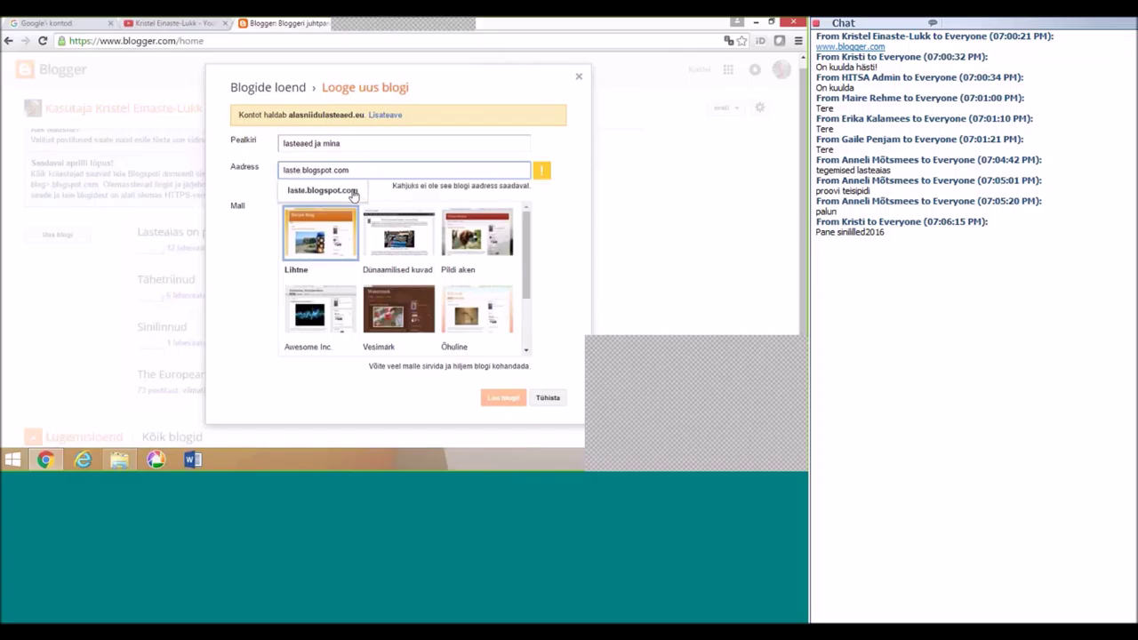
type("aed")
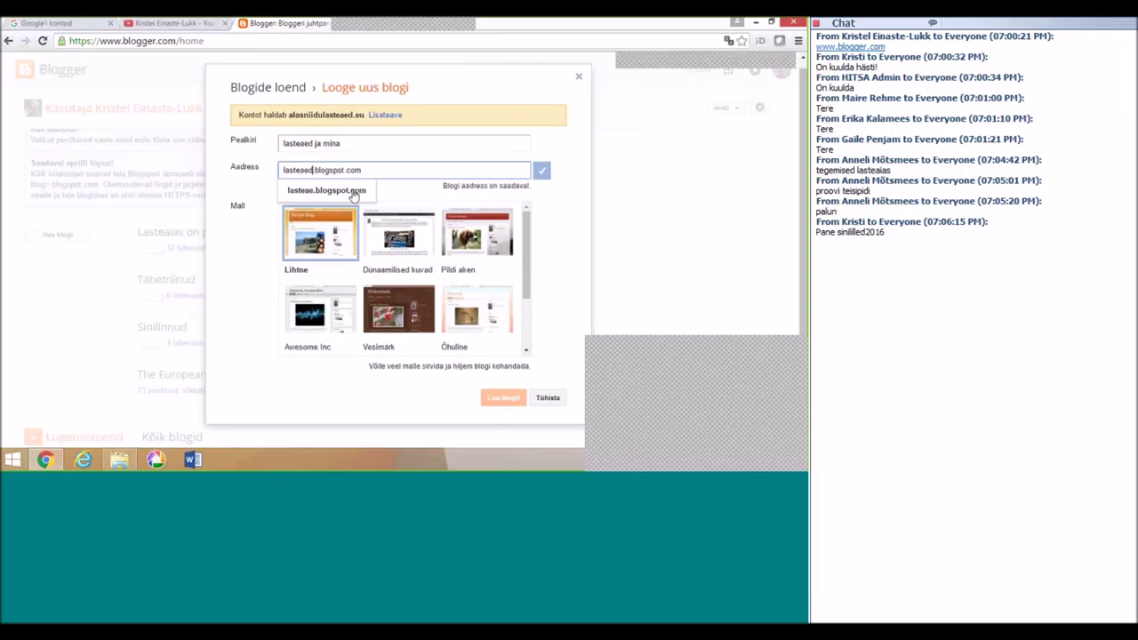
type("jami")
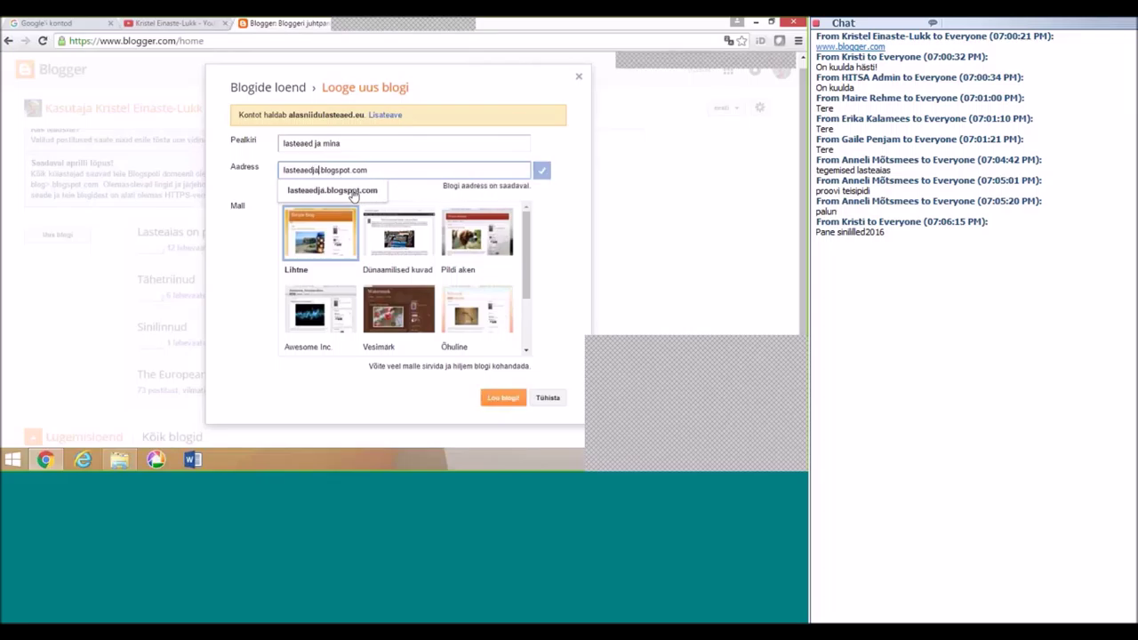
type("na")
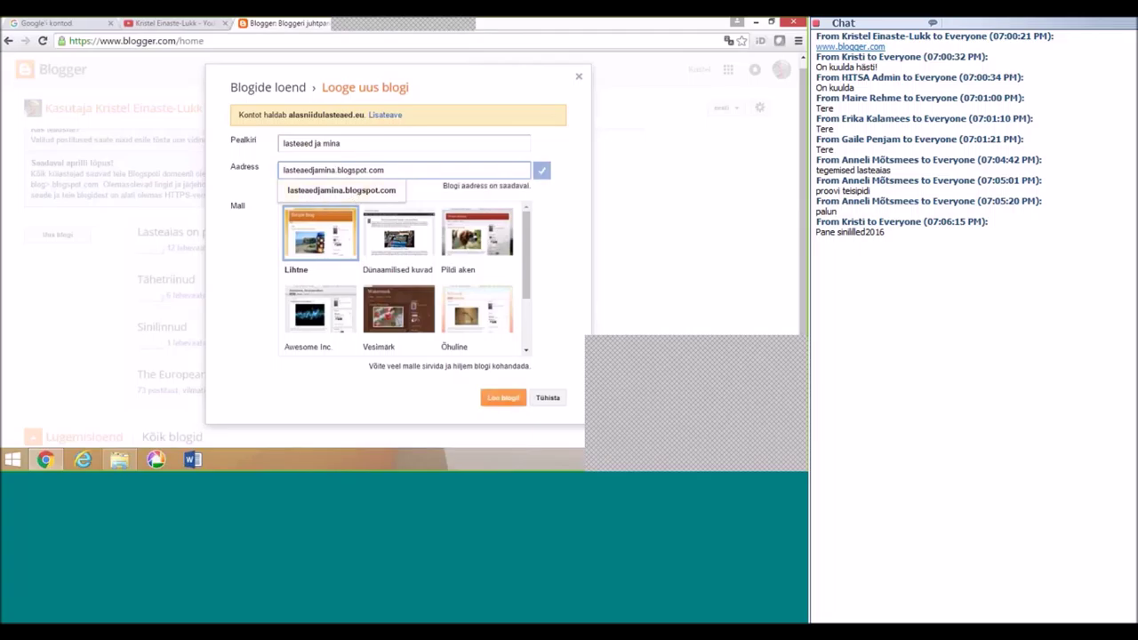
left_click(503, 400)
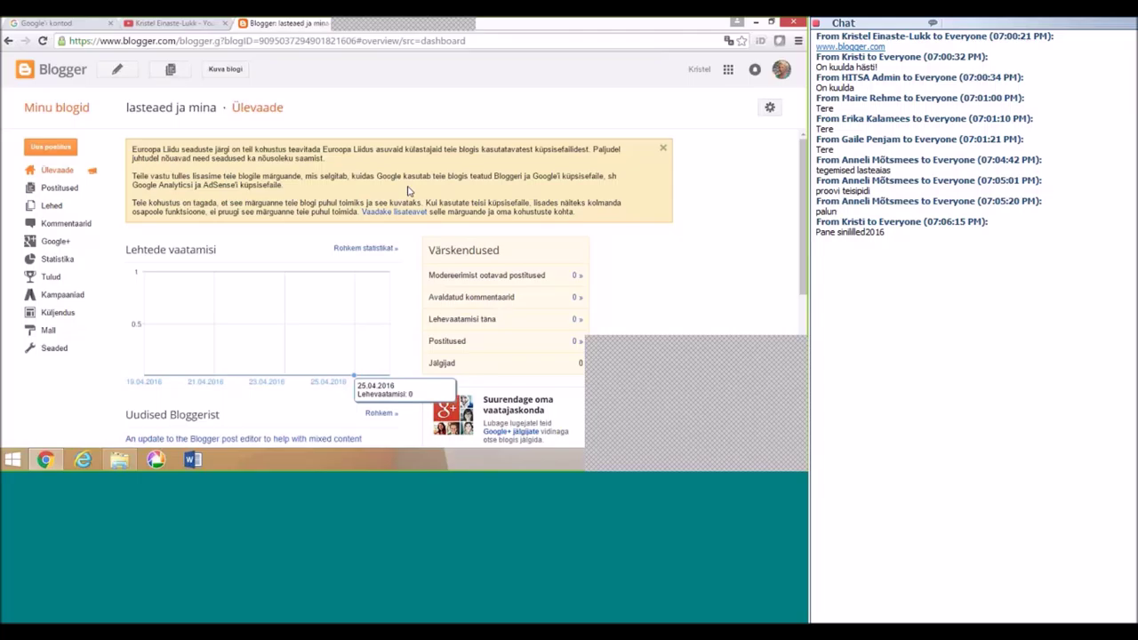
Step: Open the new blog's basic settings and show the access options for blog readers
left_click(53, 352)
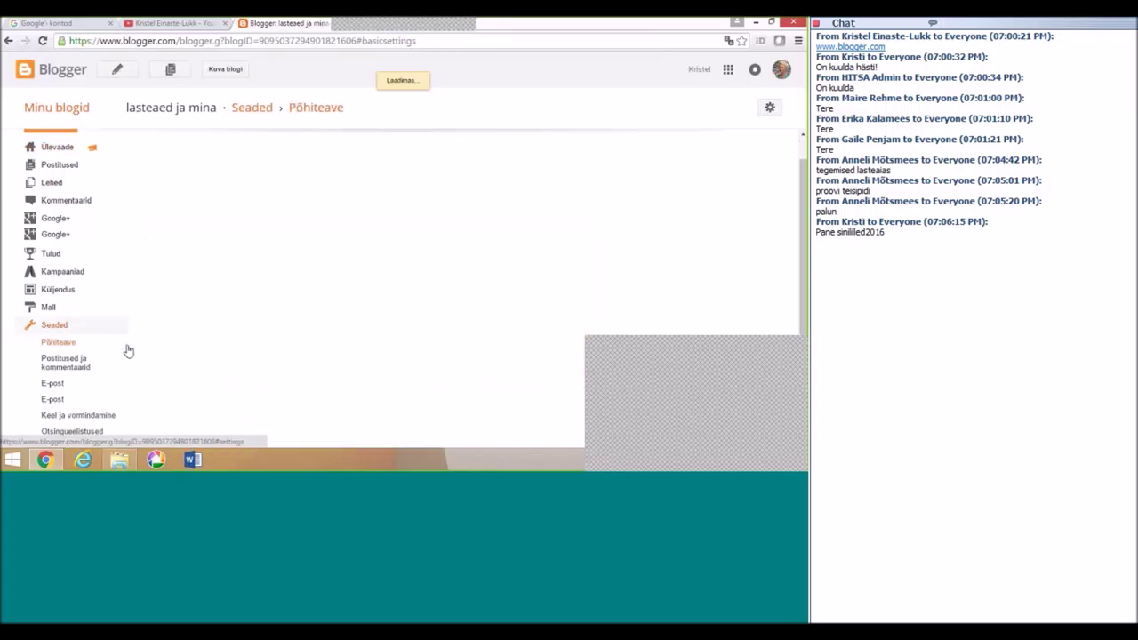
scroll(127, 348, "down", 1)
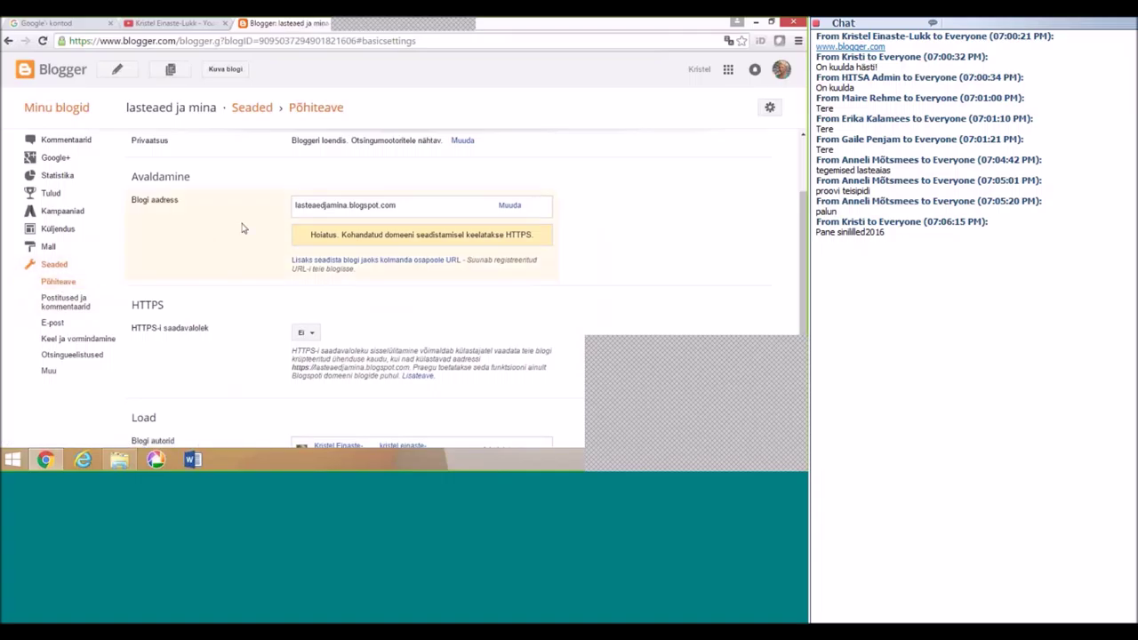
scroll(361, 233, "down", 1)
scroll(361, 233, "down", 1)
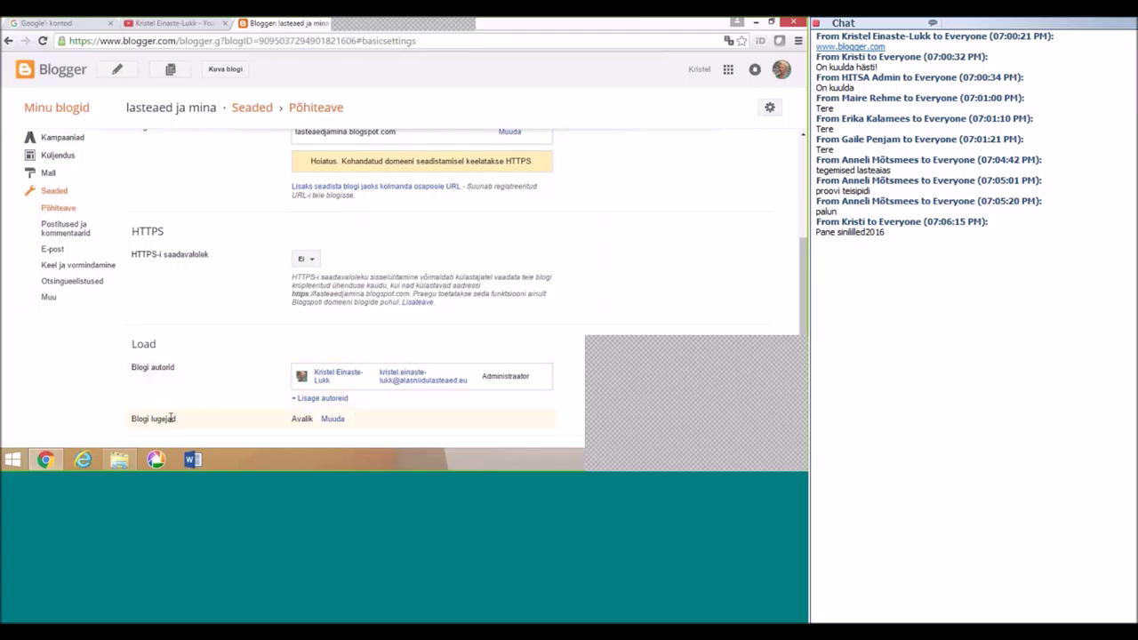
left_click(333, 420)
scroll(392, 407, "down", 2)
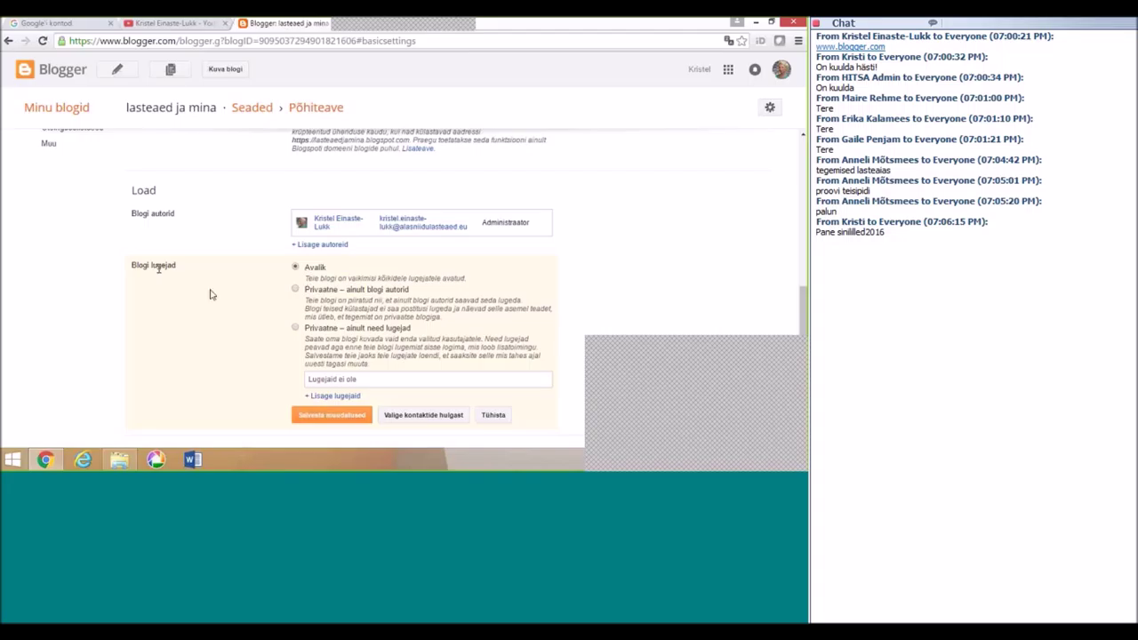
Step: Invite a new blog author by pasting the first participant's e-mail address into the add-authors field under Load
left_click(319, 248)
left_click(323, 329)
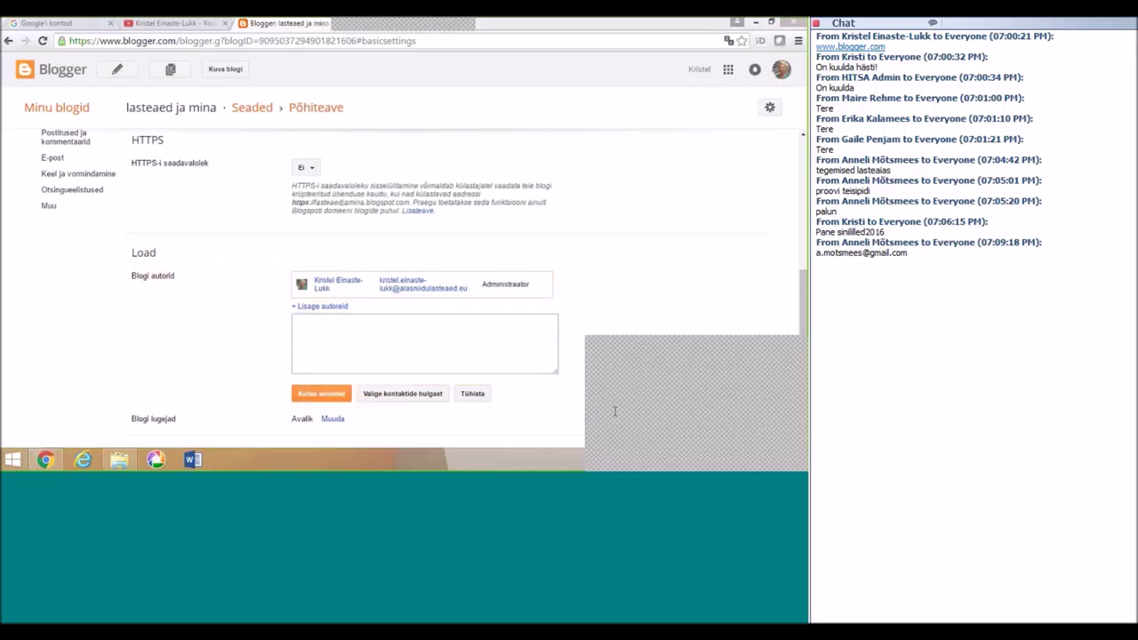
left_click(474, 368)
right_click(399, 334)
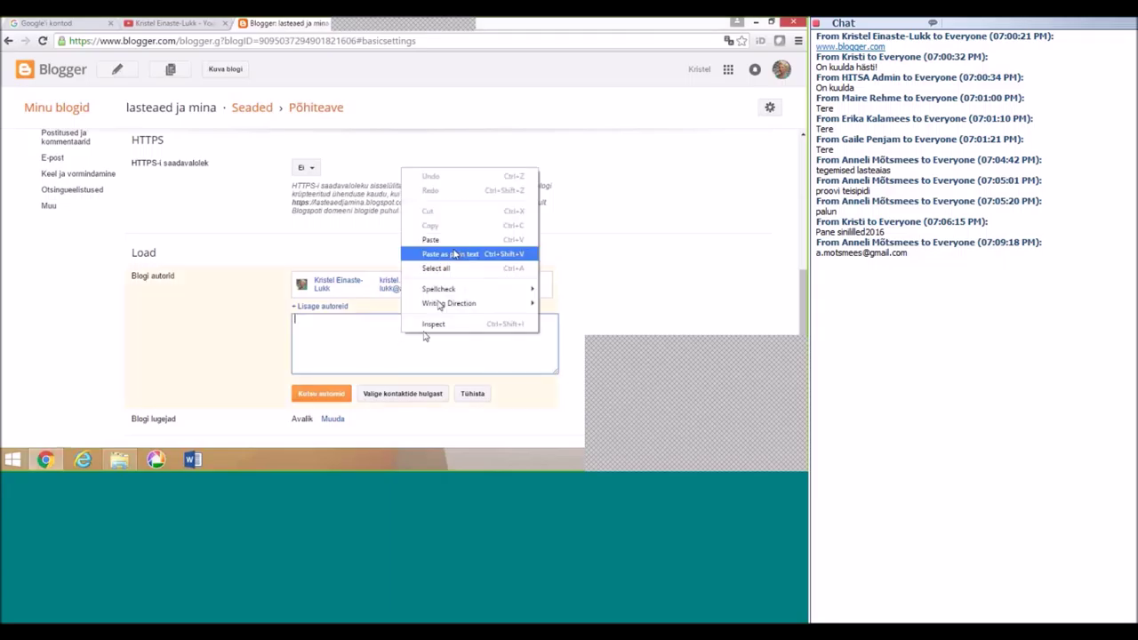
left_click(455, 242)
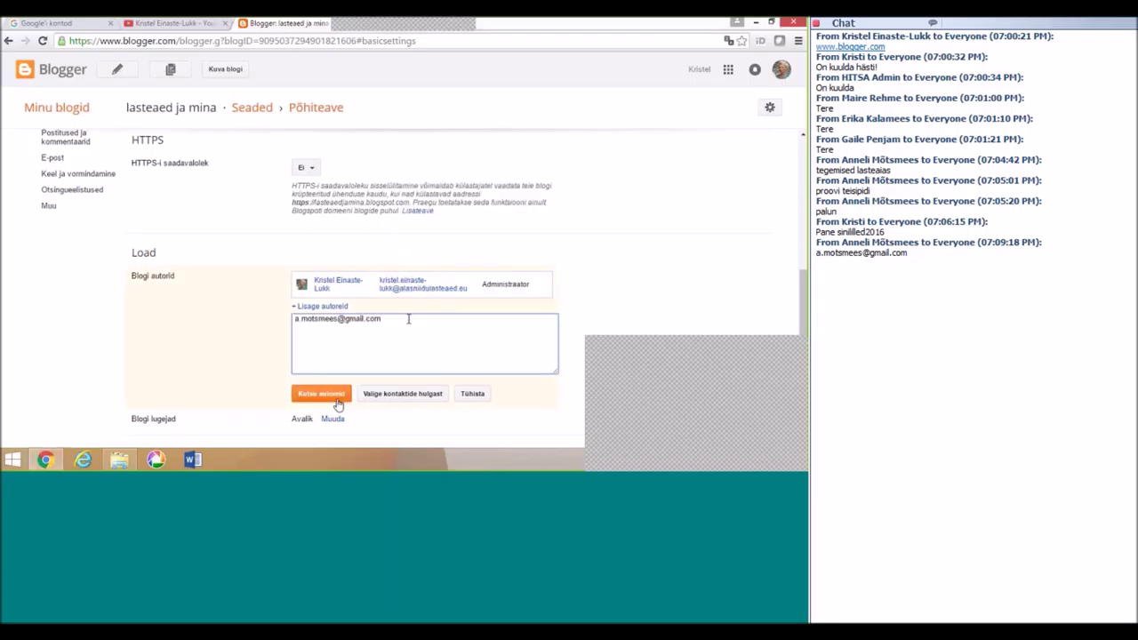
left_click(335, 401)
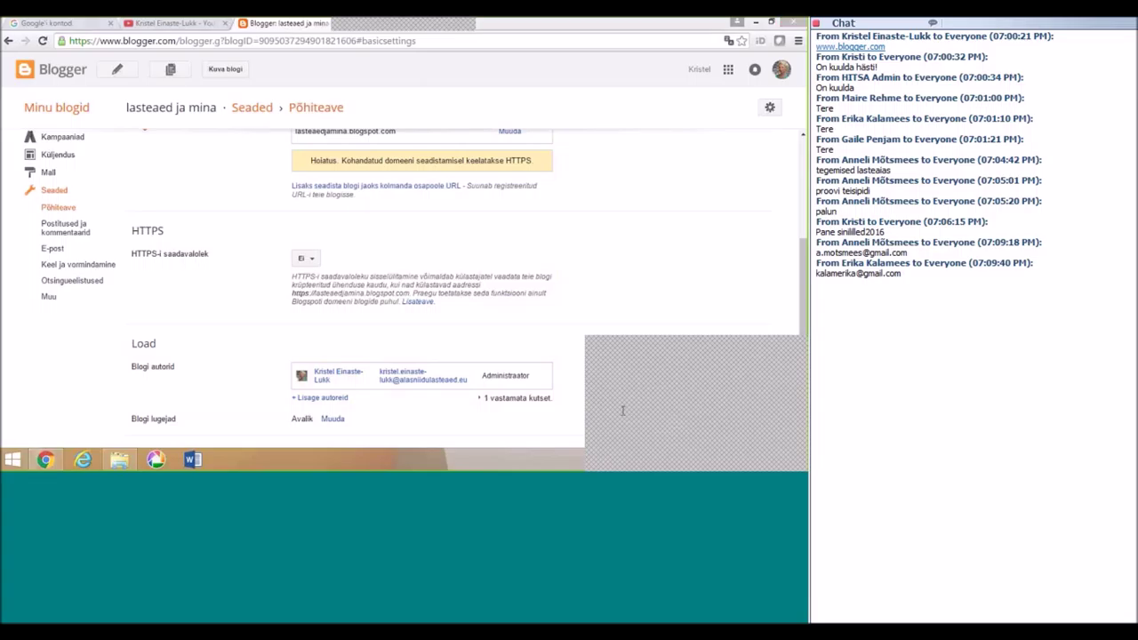
Step: Invite a second blog author by pasting the other participant's e-mail address and sending the invitation
left_click(331, 399)
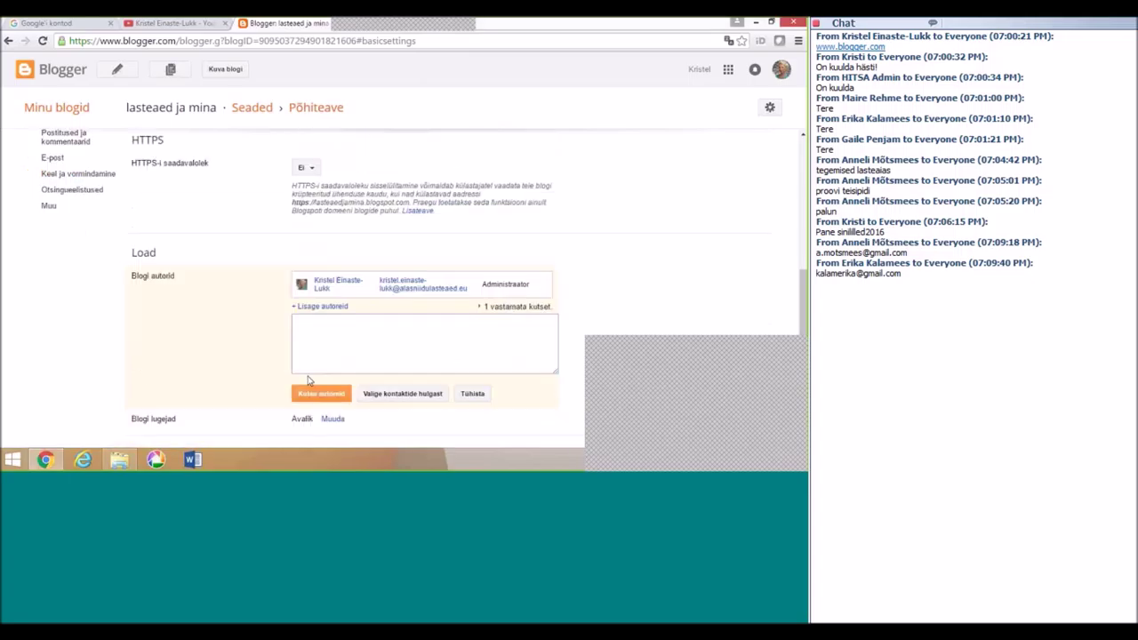
right_click(308, 324)
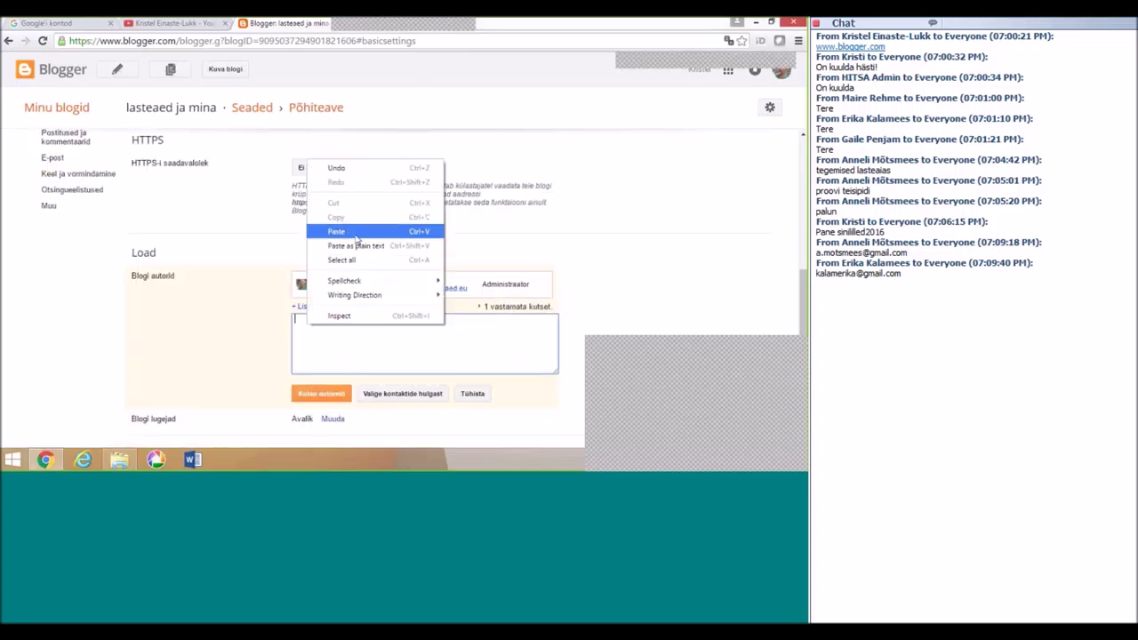
left_click(355, 232)
left_click(327, 396)
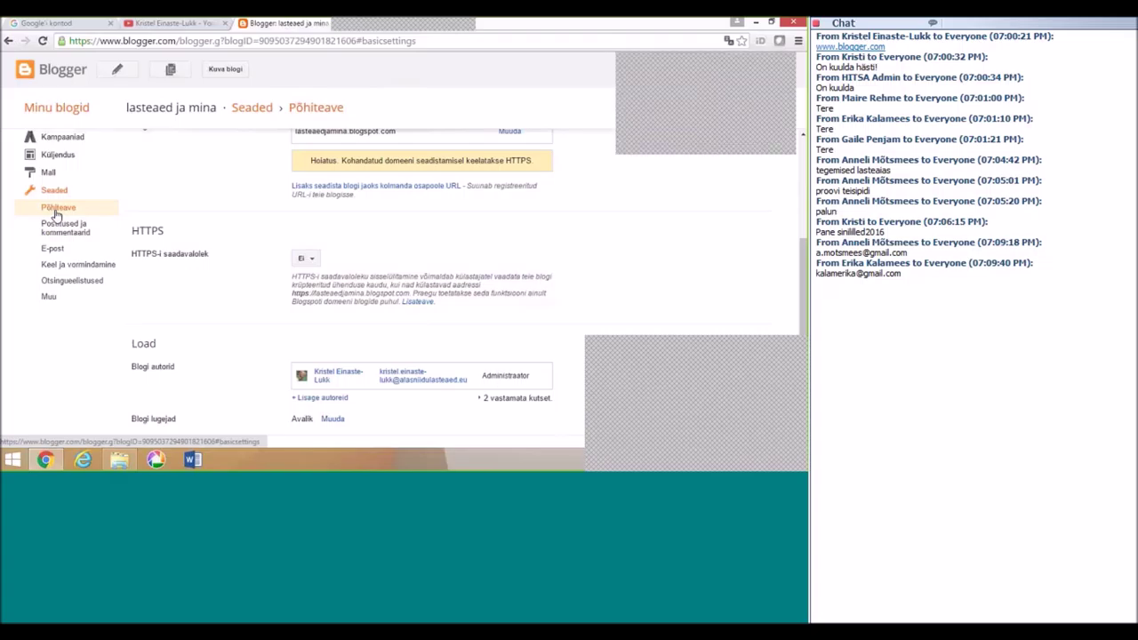
Step: Review the blog's post and comment settings, including who may comment and comment moderation, and view the e-mail settings
left_click(67, 230)
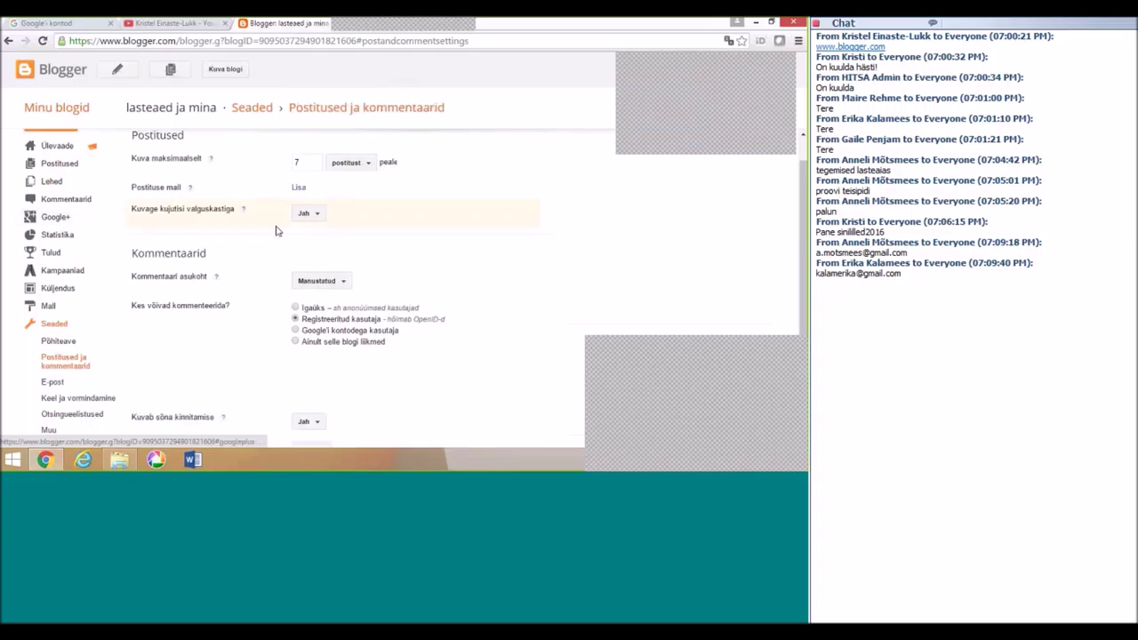
scroll(462, 234, "down", 1)
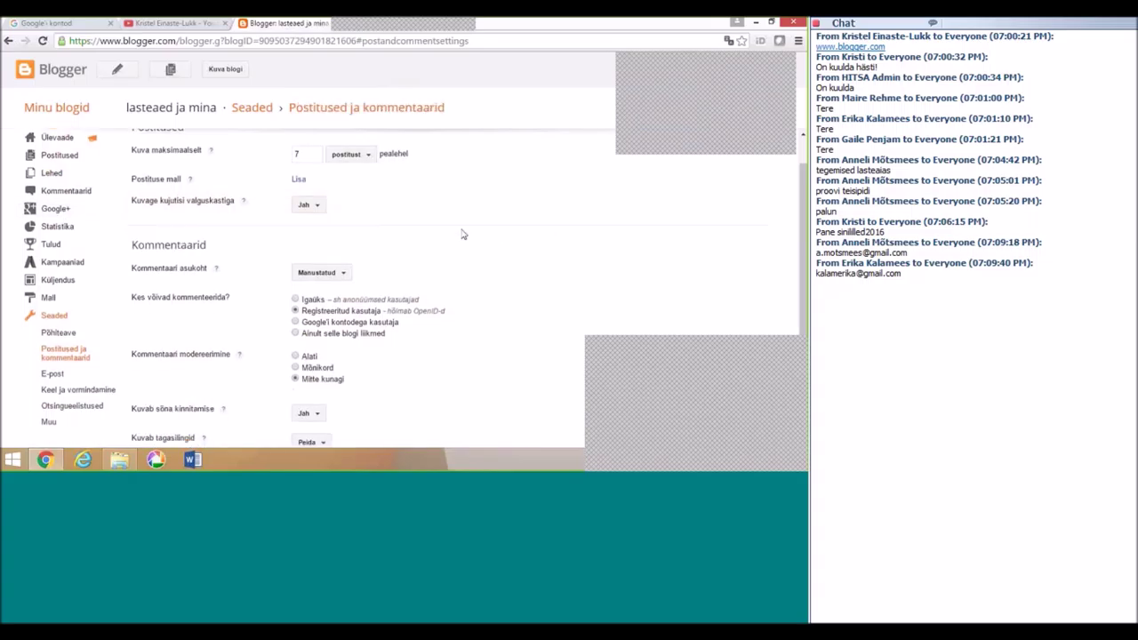
scroll(462, 234, "down", 1)
scroll(462, 233, "up", 1)
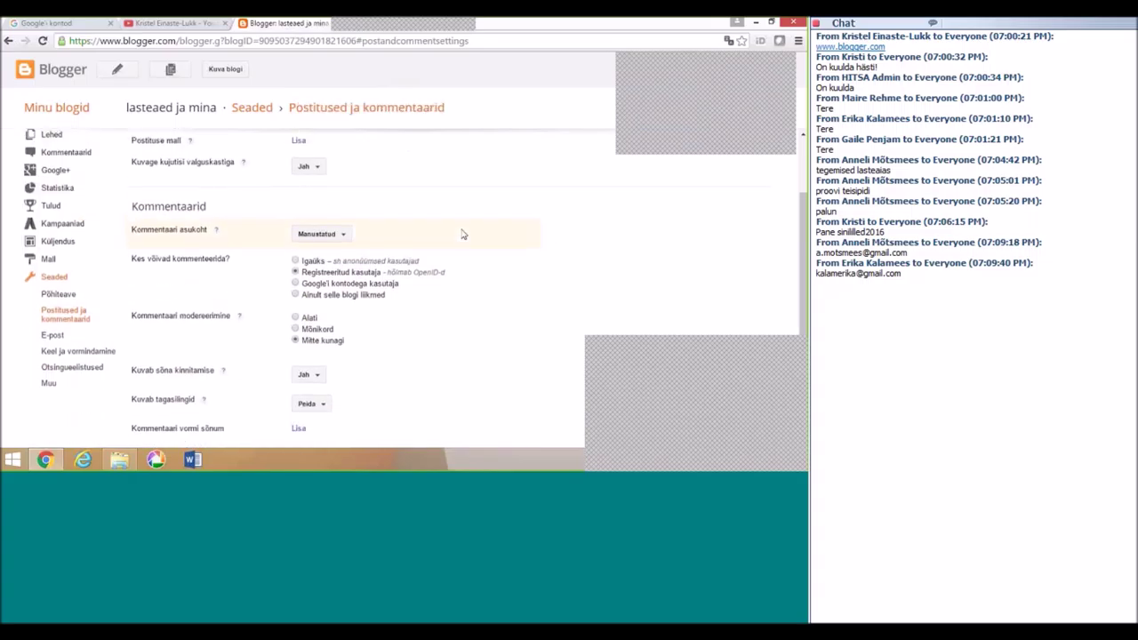
scroll(462, 234, "up", 1)
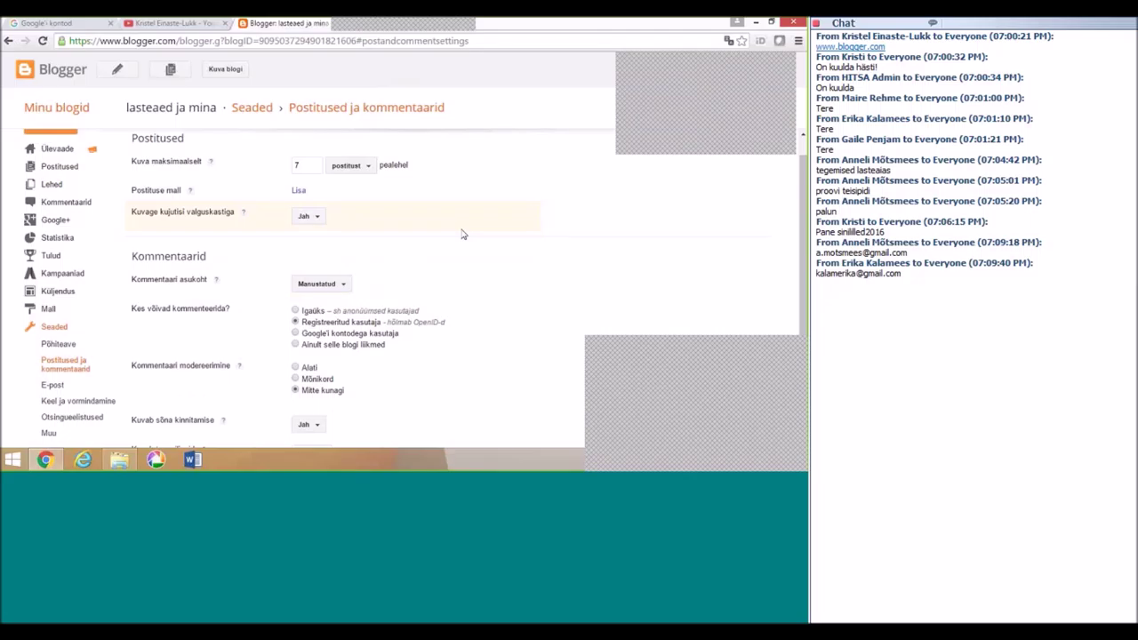
scroll(462, 234, "down", 1)
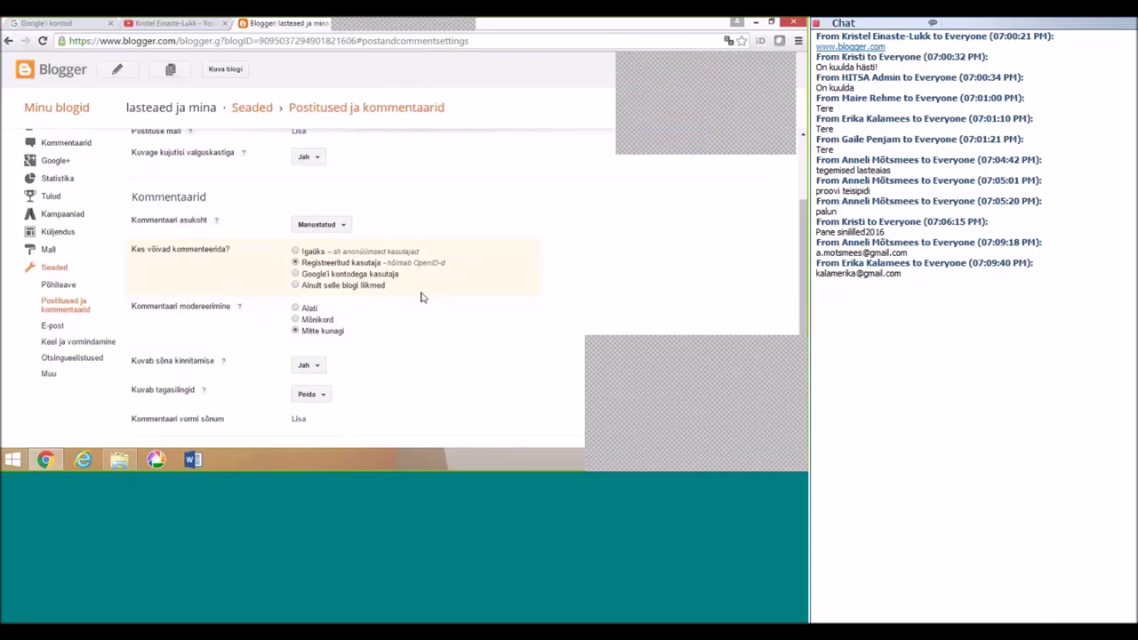
left_click(54, 326)
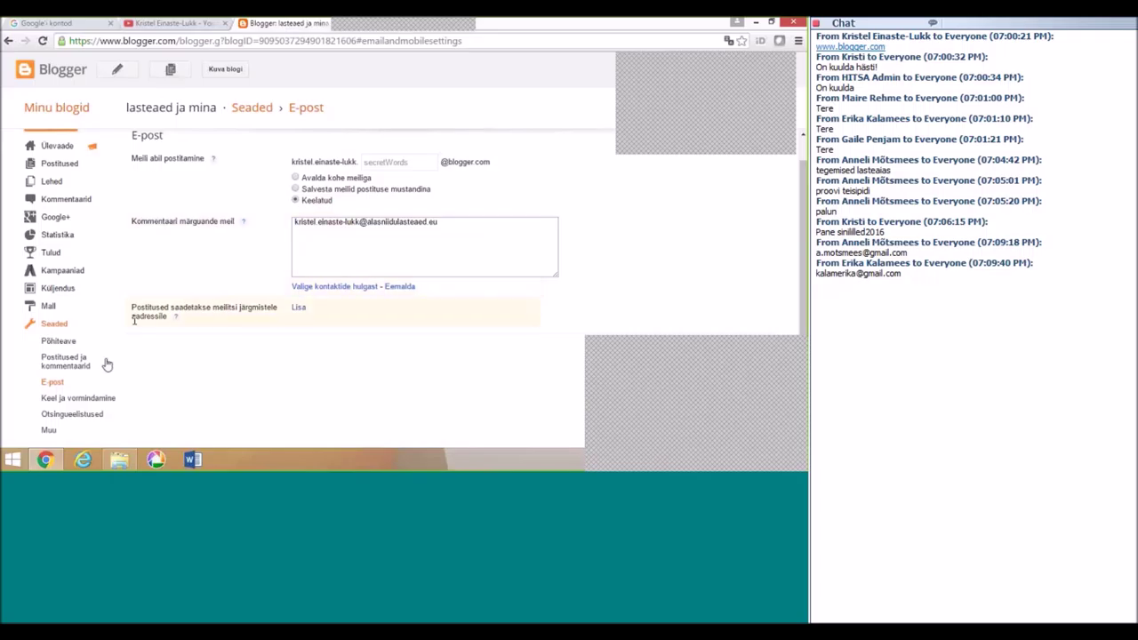
Step: Set the blog's time zone to (GMT+02:00) Helsingi in the language and formatting settings
left_click(77, 401)
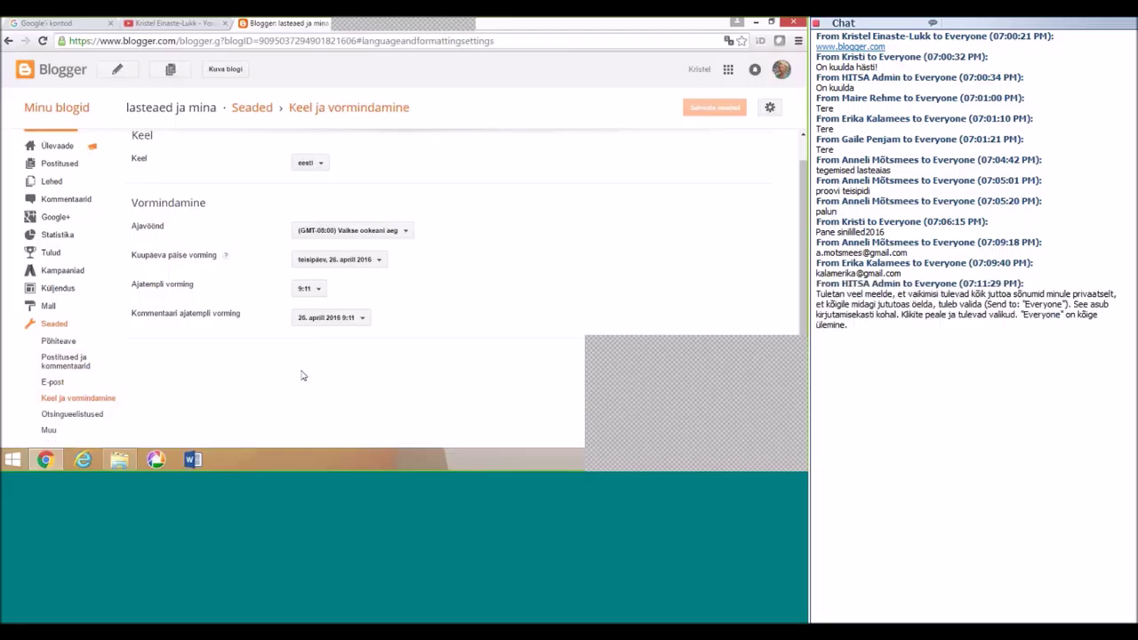
left_click(406, 233)
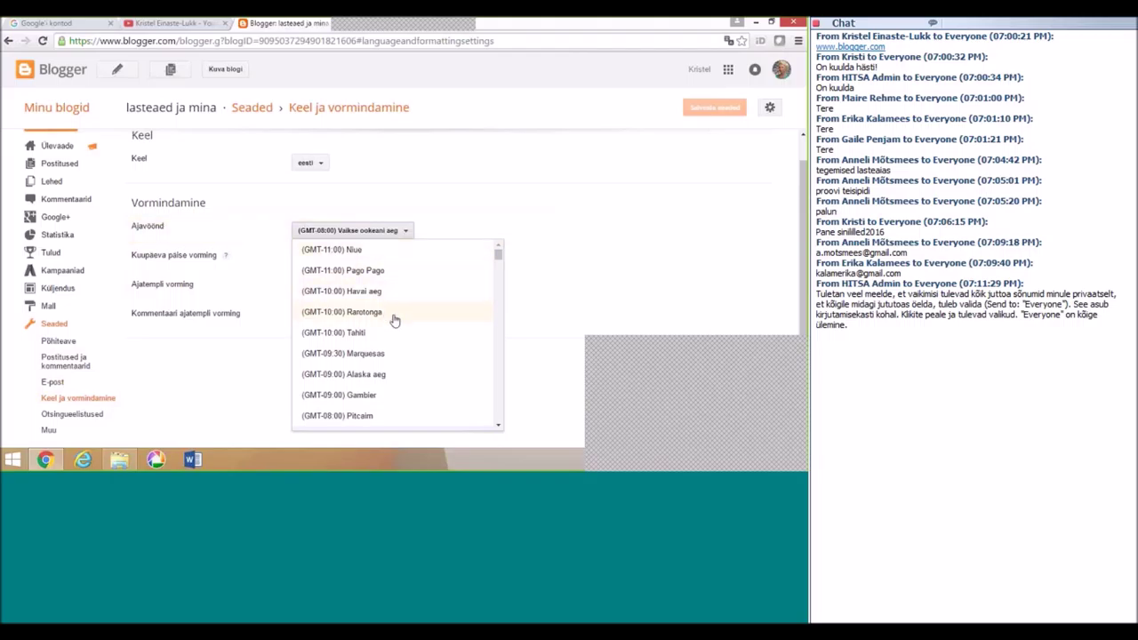
scroll(478, 285, "down", 4)
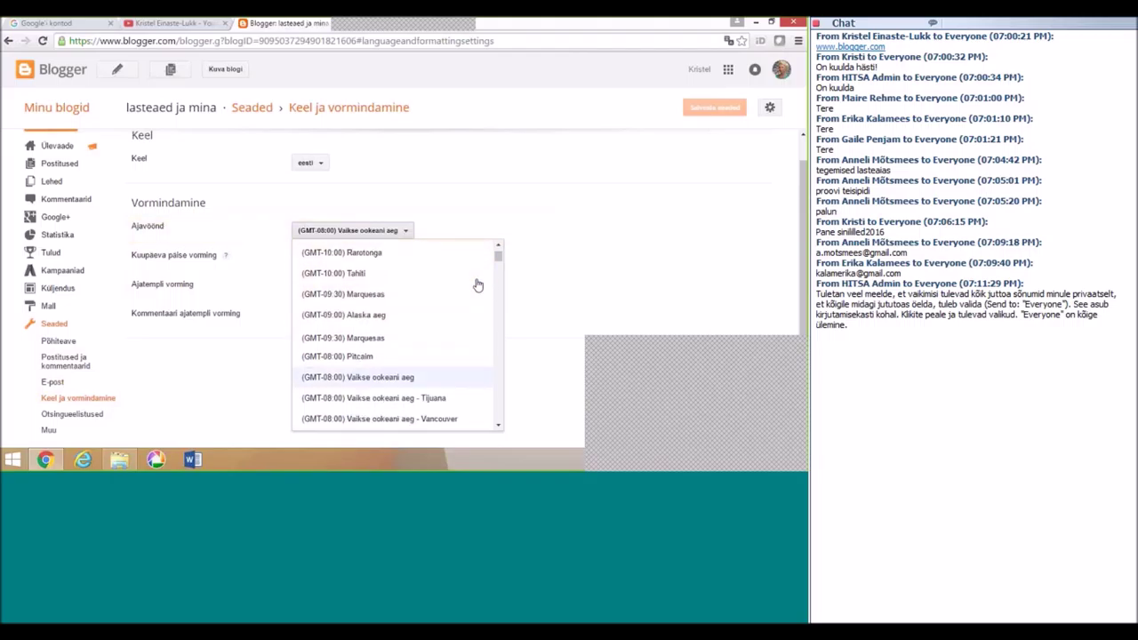
scroll(478, 286, "down", 10)
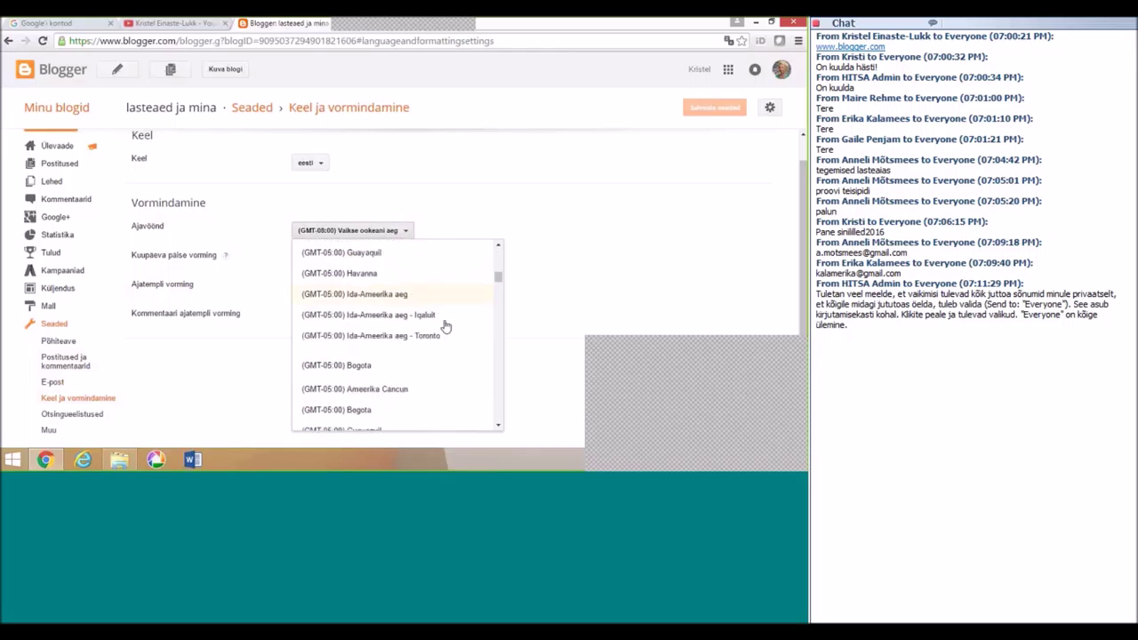
scroll(445, 329, "down", 8)
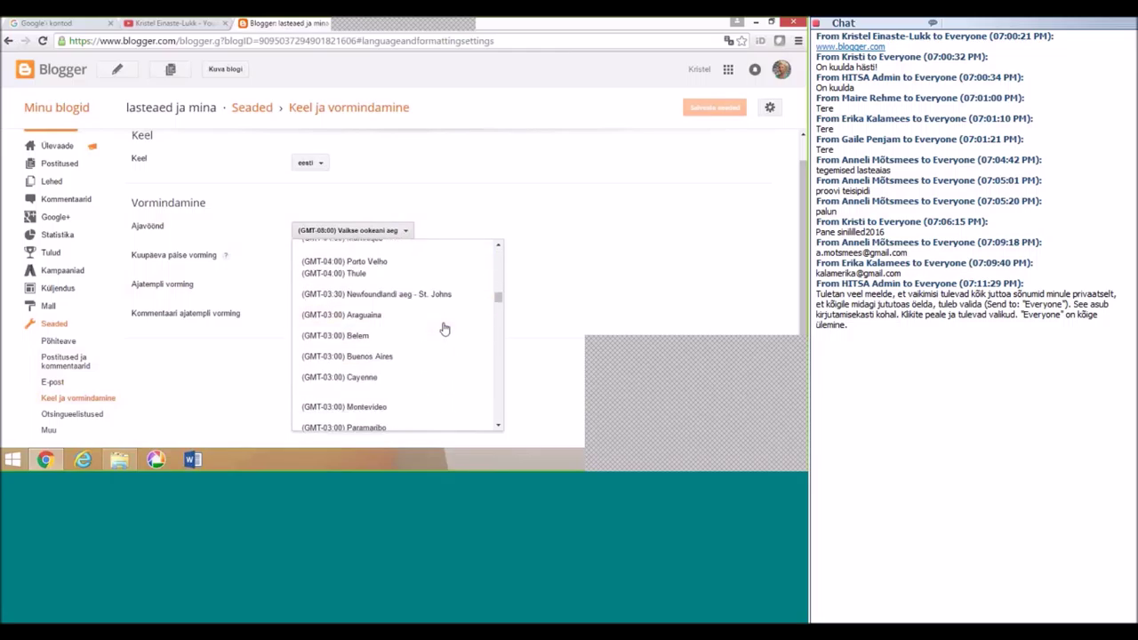
scroll(445, 329, "down", 6)
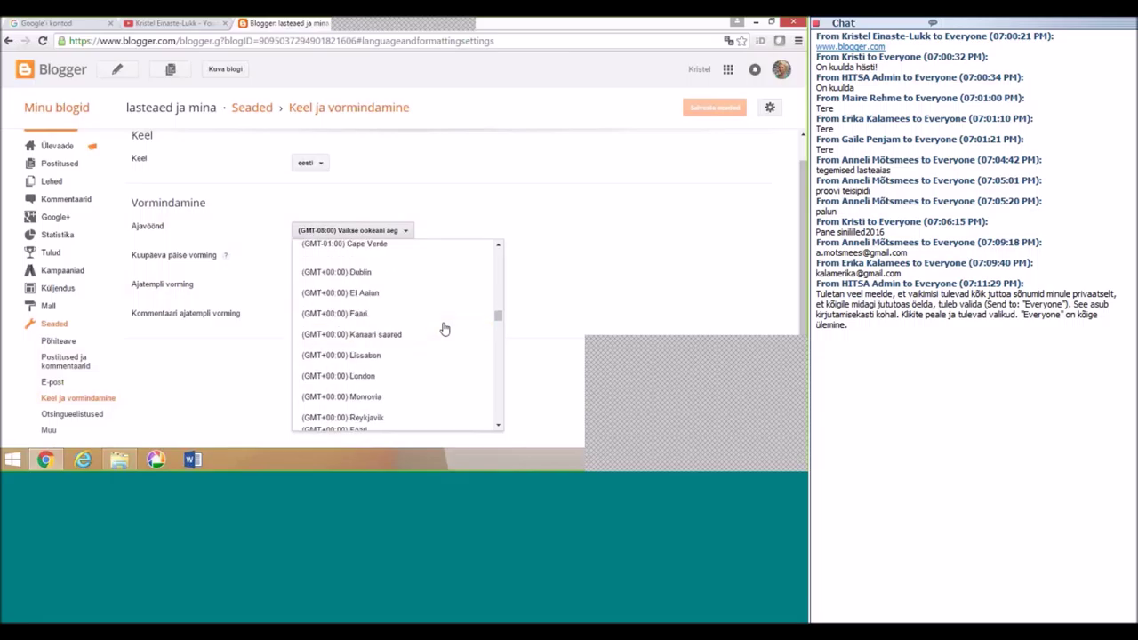
scroll(445, 329, "down", 6)
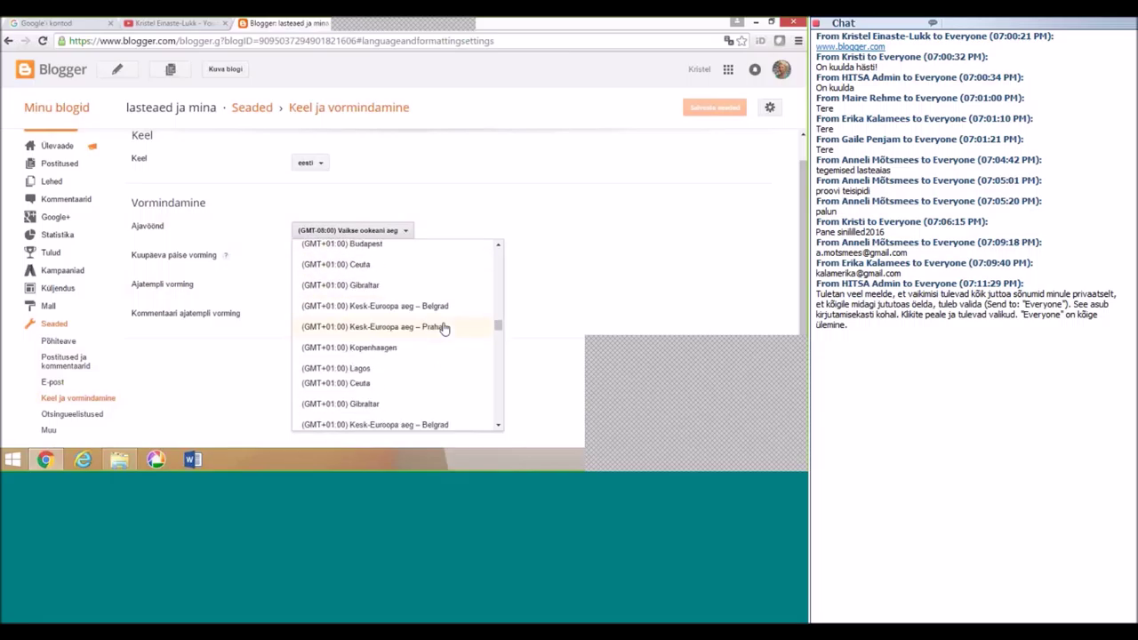
scroll(444, 328, "down", 6)
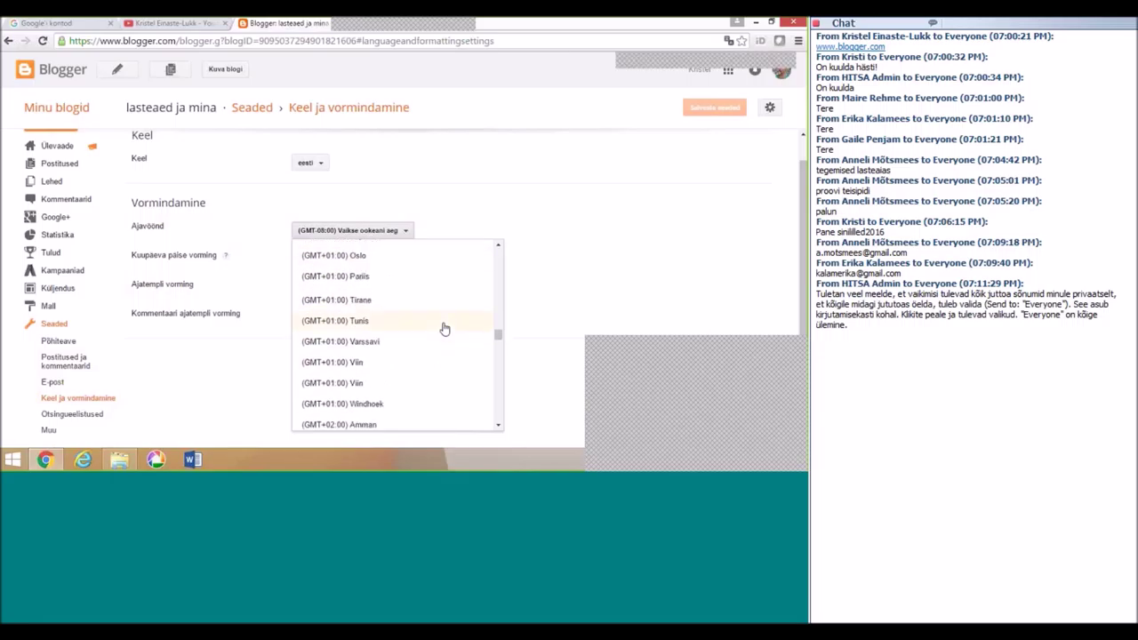
scroll(444, 329, "down", 5)
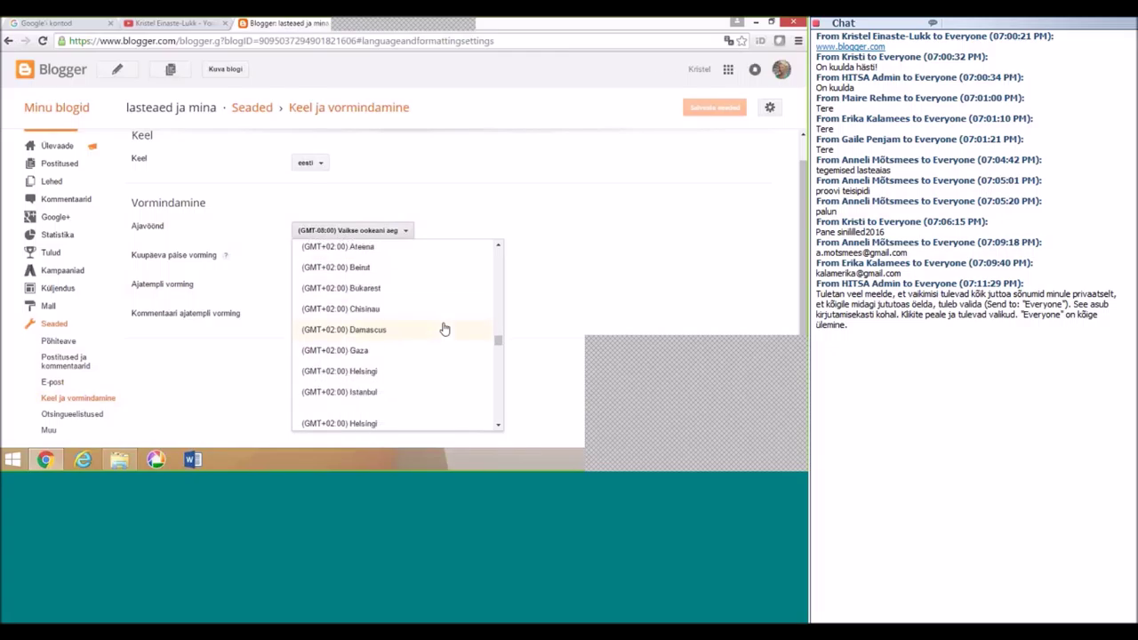
scroll(444, 329, "down", 1)
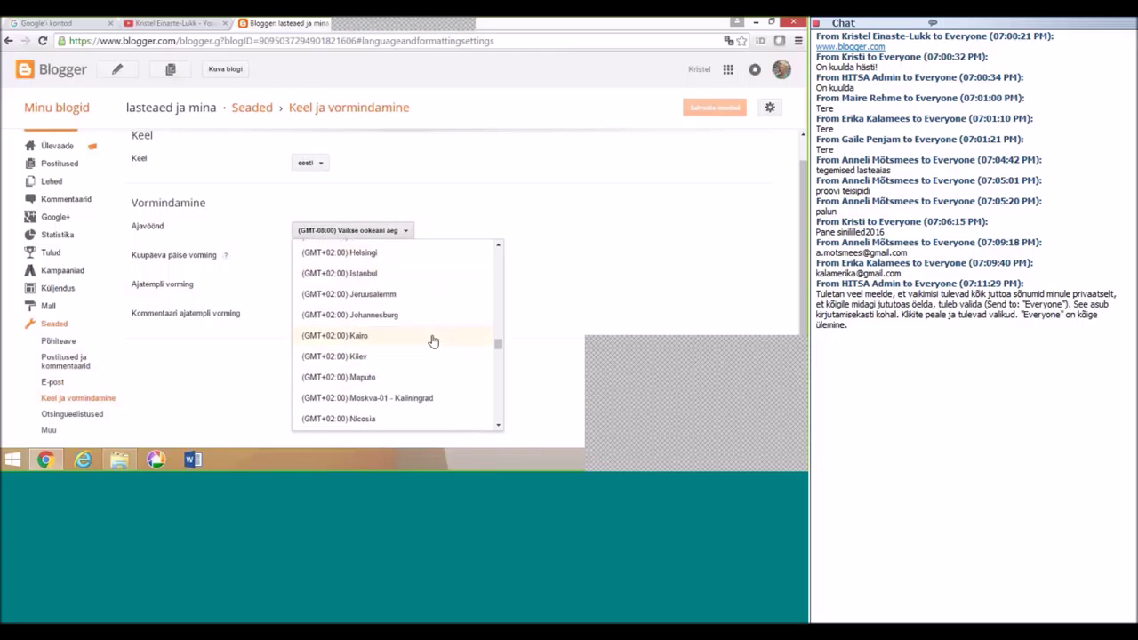
left_click(362, 255)
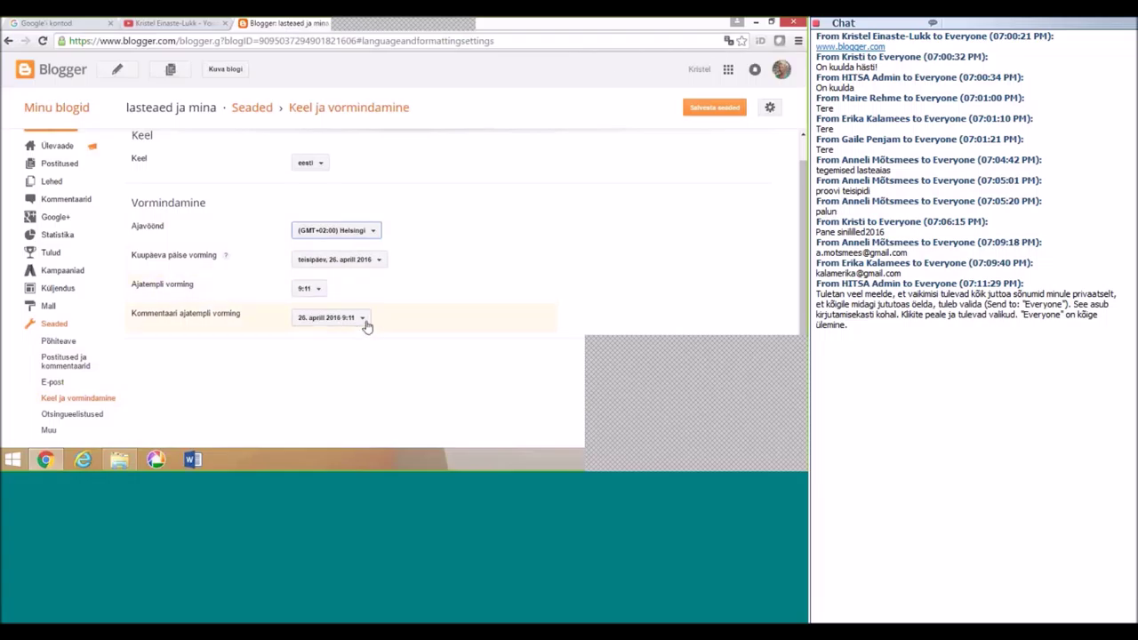
Step: Check the available date header formats without choosing another, and save the language and formatting settings
left_click(380, 269)
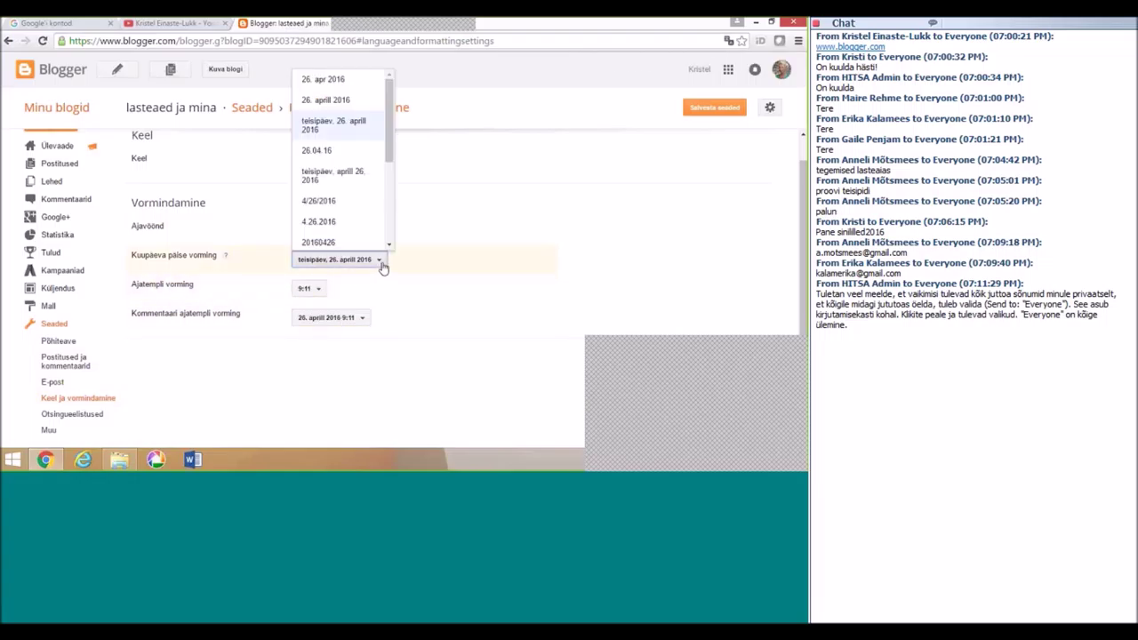
left_click(383, 267)
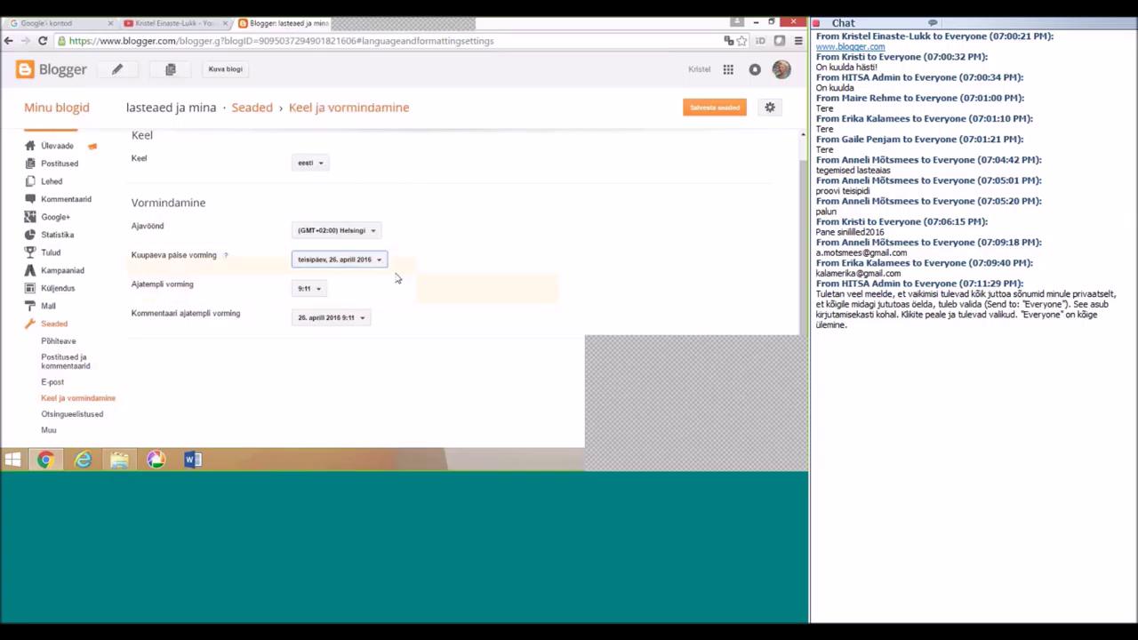
left_click(711, 110)
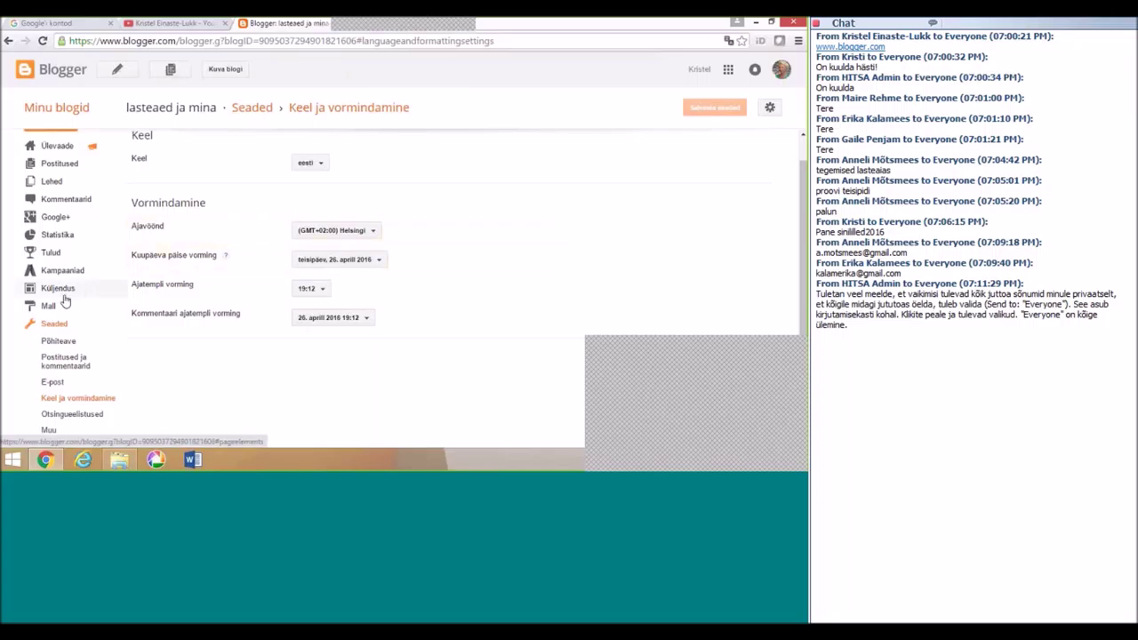
Step: View the blog's search preferences and the Muu settings for import, blog deletion and site feed
left_click(83, 415)
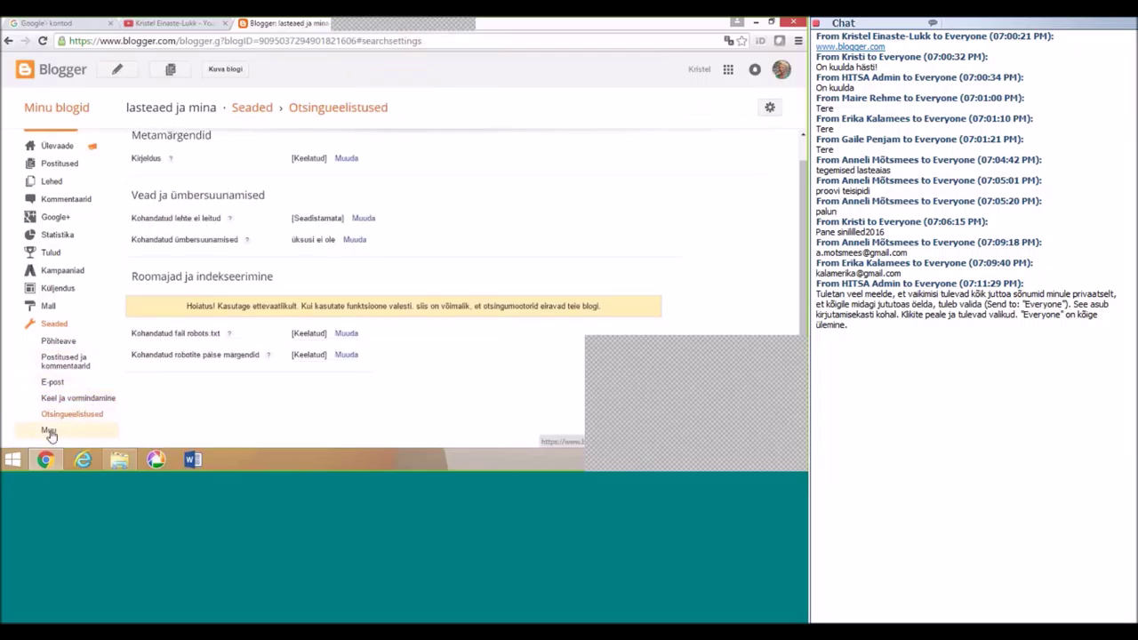
left_click(49, 431)
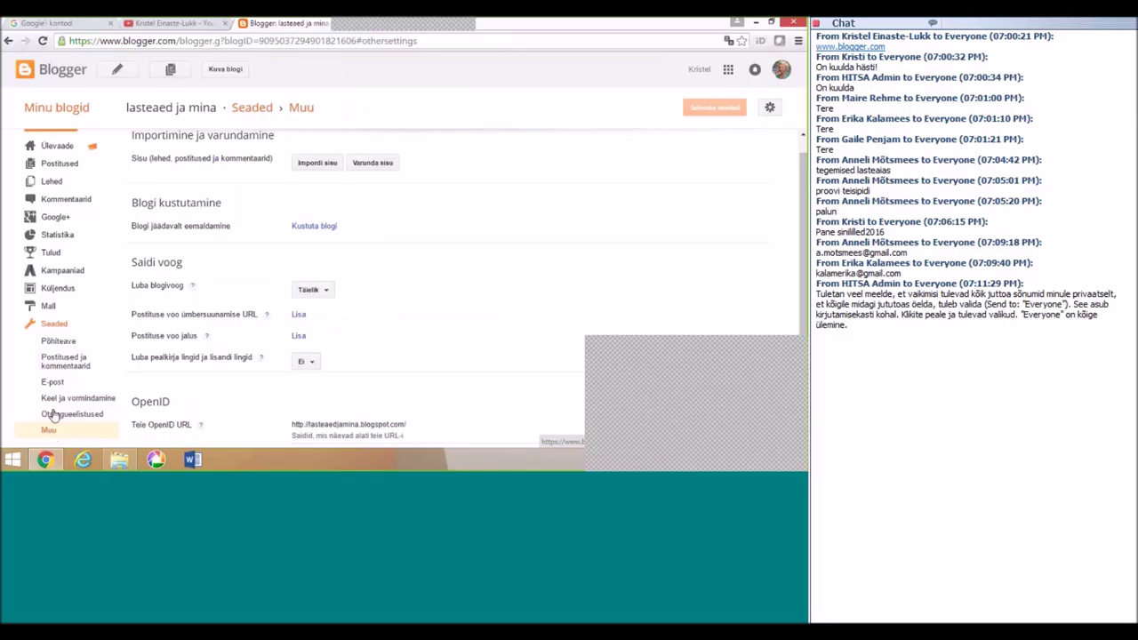
Step: Open the live blog template for customization in the Blogger template designer
left_click(48, 308)
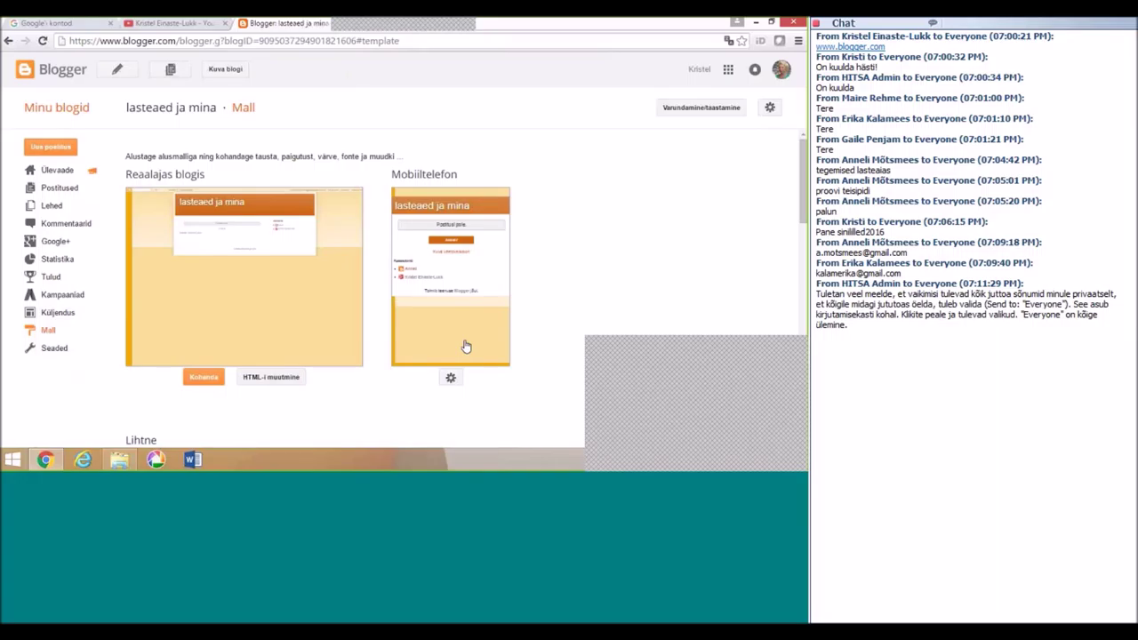
left_click(204, 378)
left_click(203, 380)
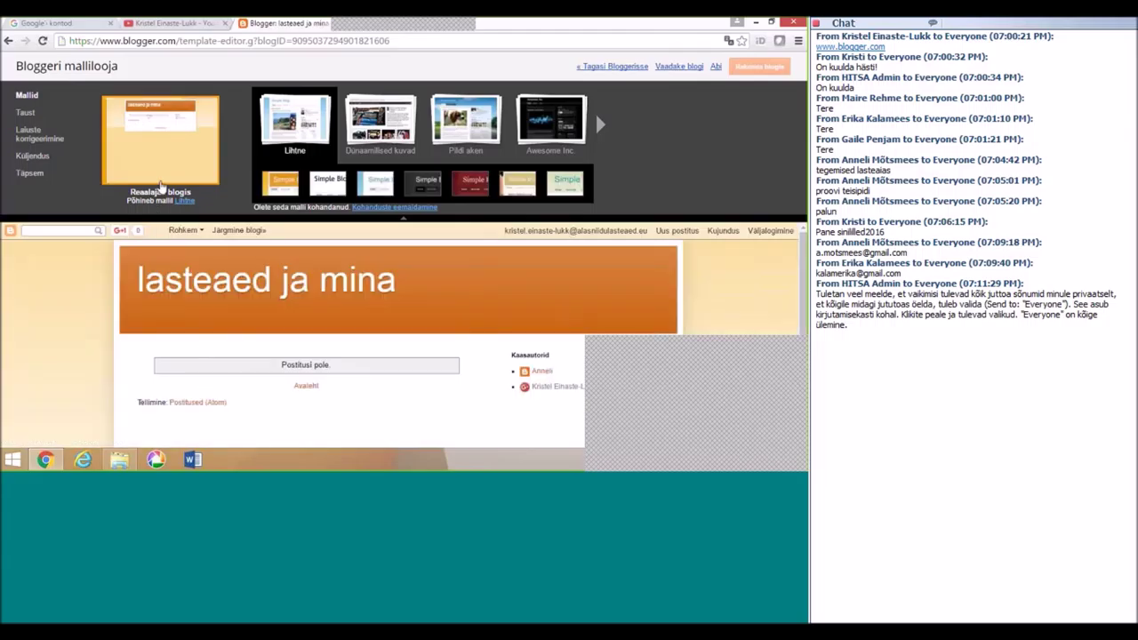
Step: Try the wooden letter-block picture from the Perekond category as the template's background image
left_click(26, 113)
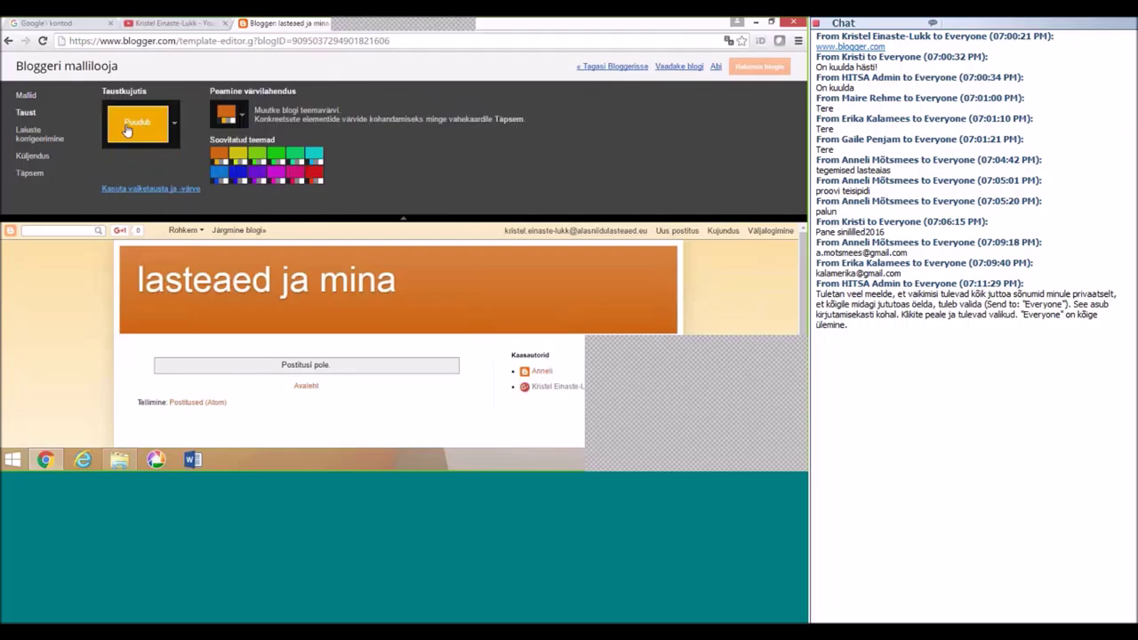
left_click(174, 128)
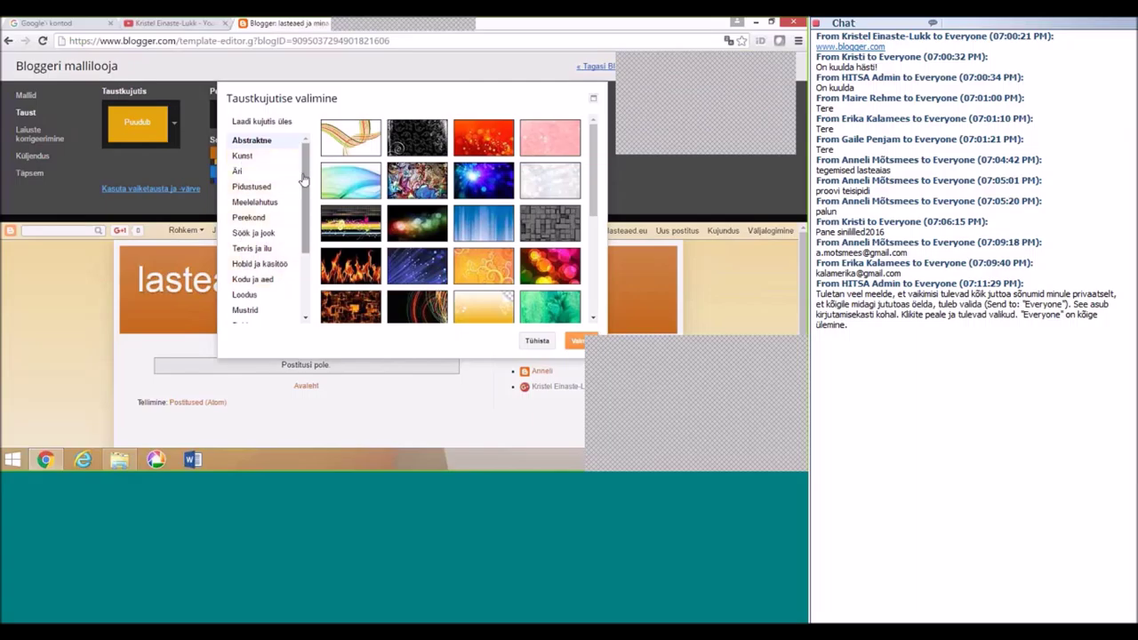
left_click_drag(305, 175, 301, 240)
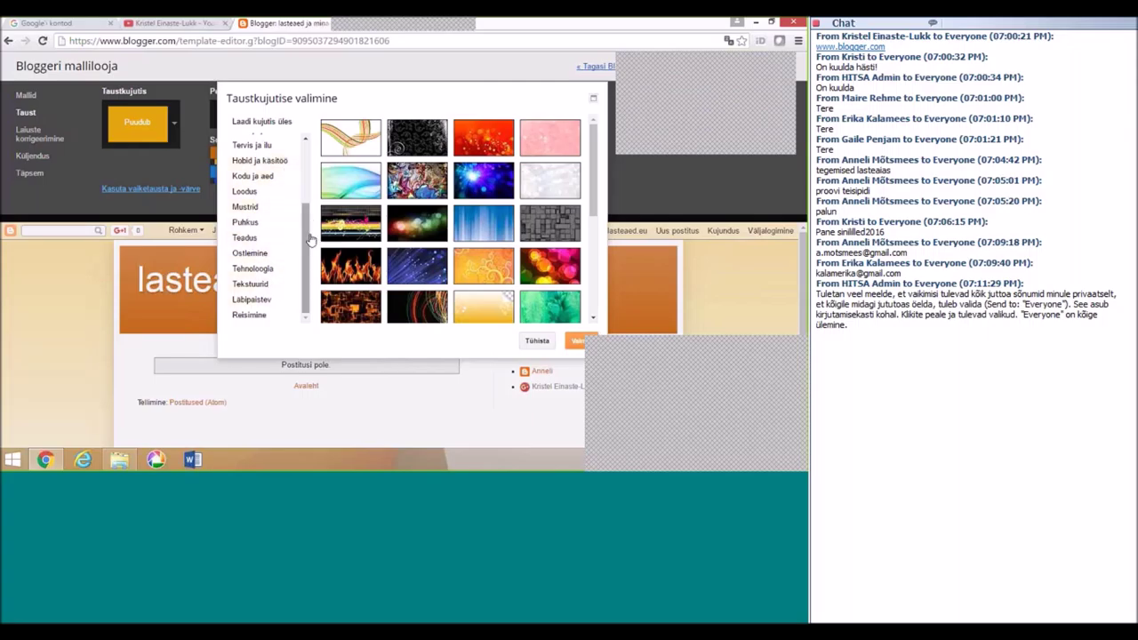
scroll(258, 195, "up", 3)
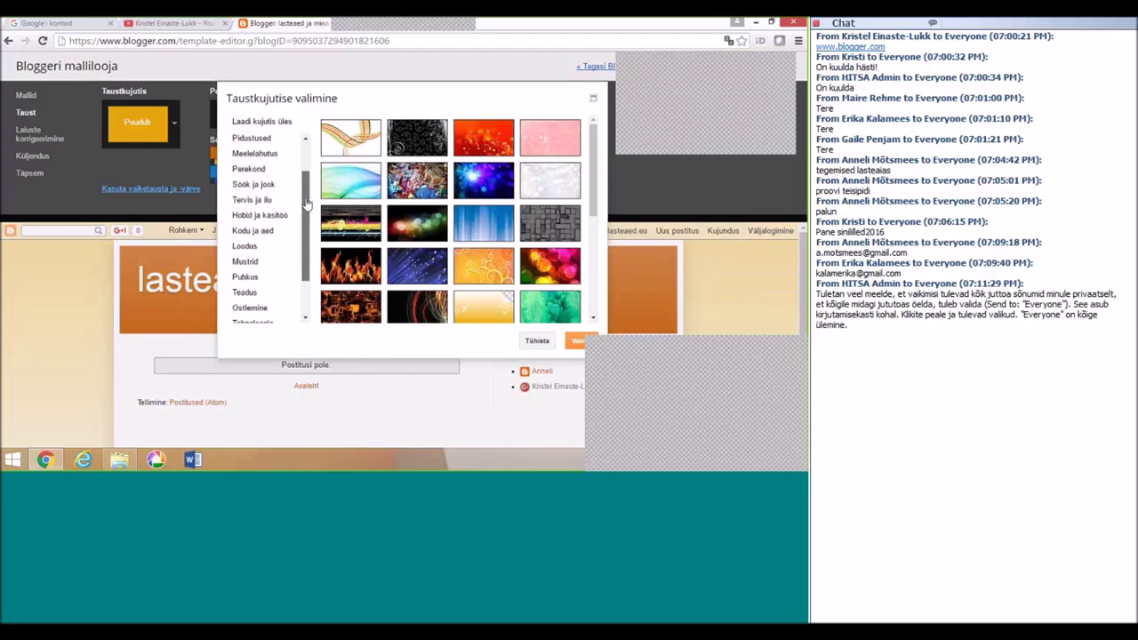
left_click(252, 181)
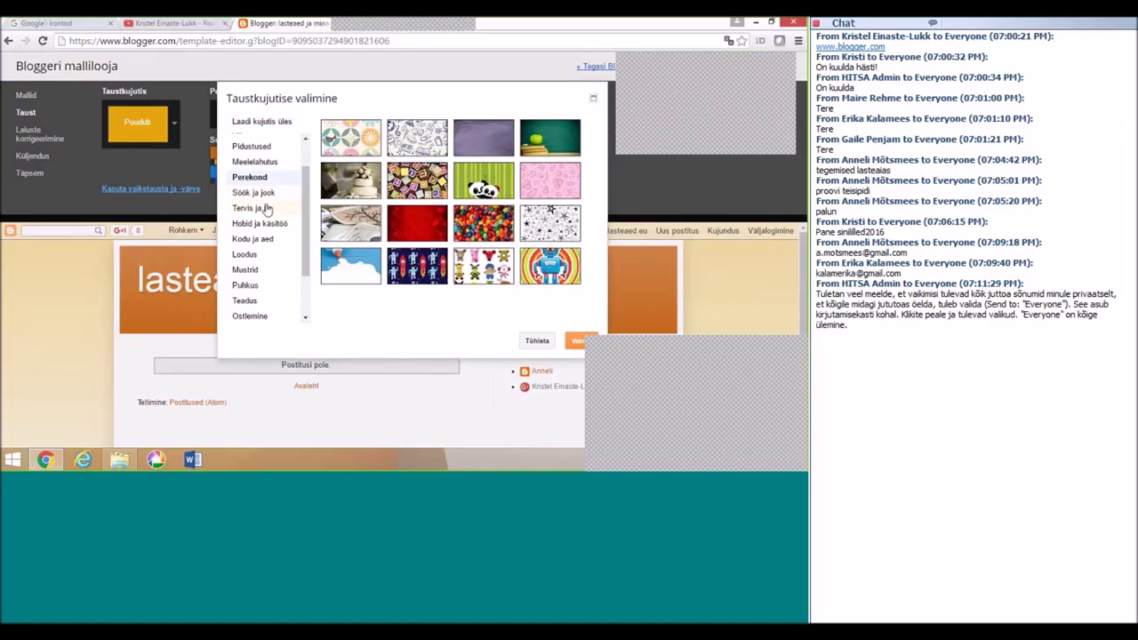
left_click(418, 182)
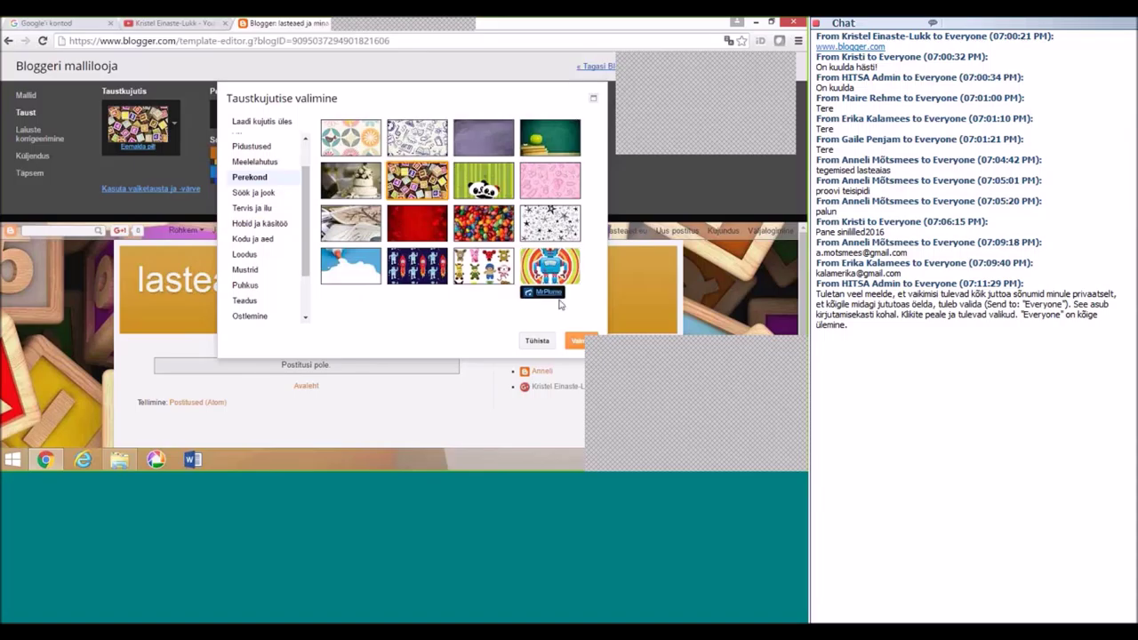
left_click(576, 341)
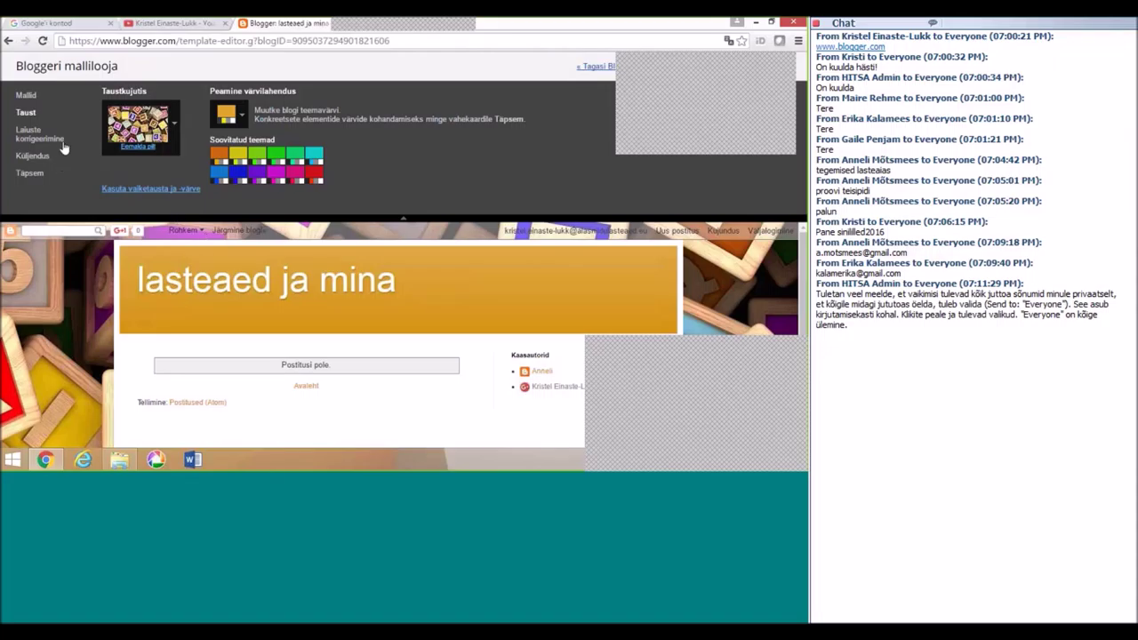
Step: Examine the template designer's body and footer layout options and the arrangement of the blog's sections and widgets
left_click(40, 159)
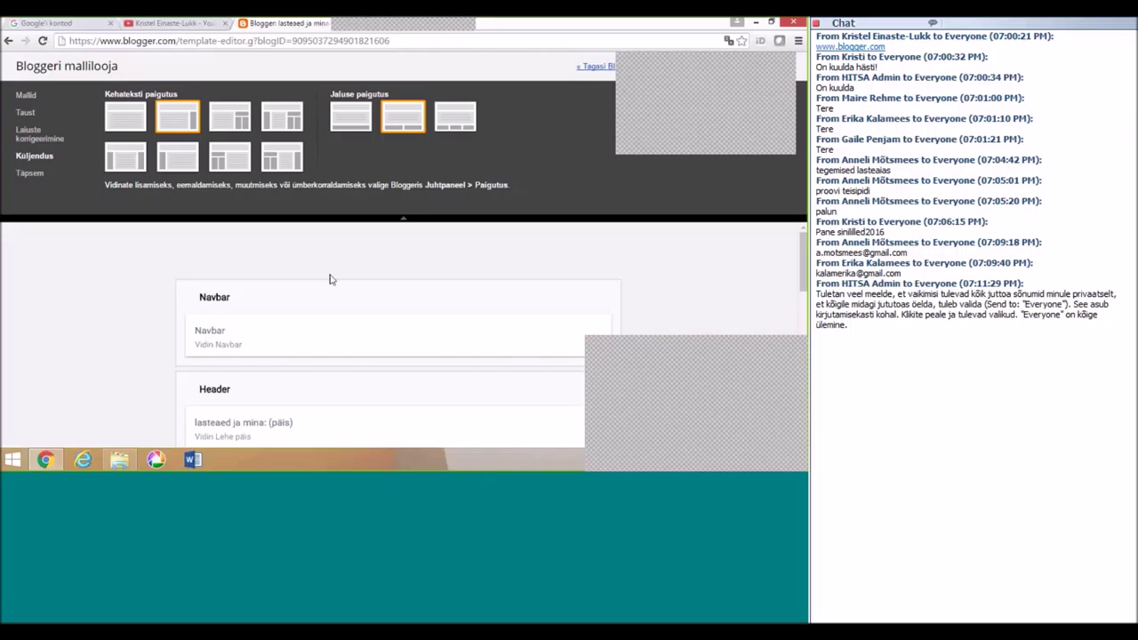
scroll(330, 279, "down", 3)
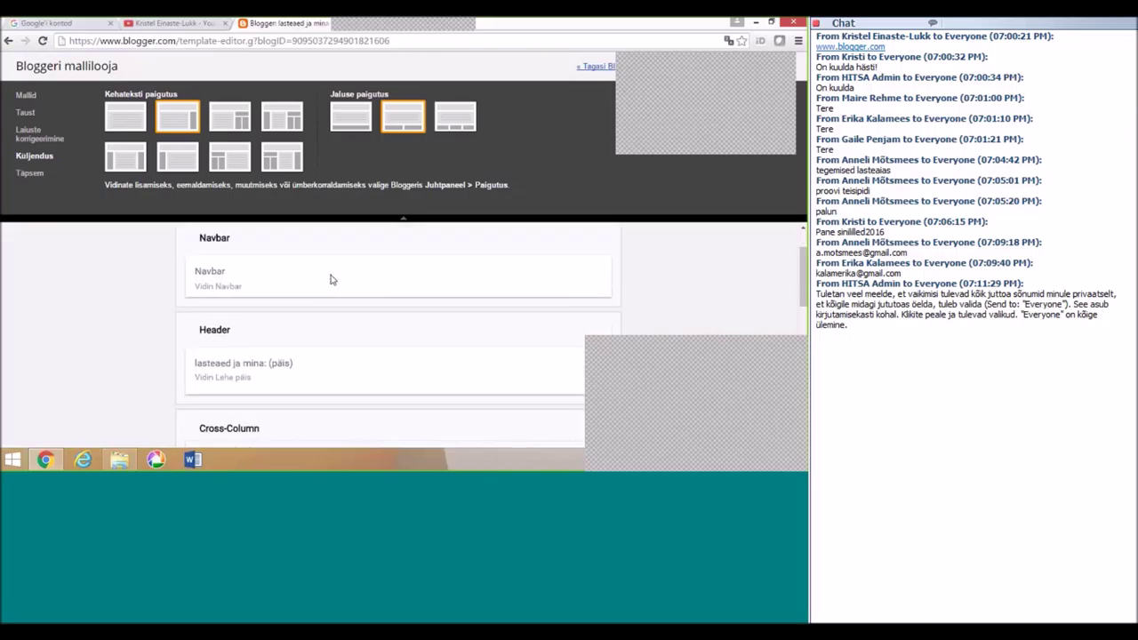
scroll(329, 279, "down", 6)
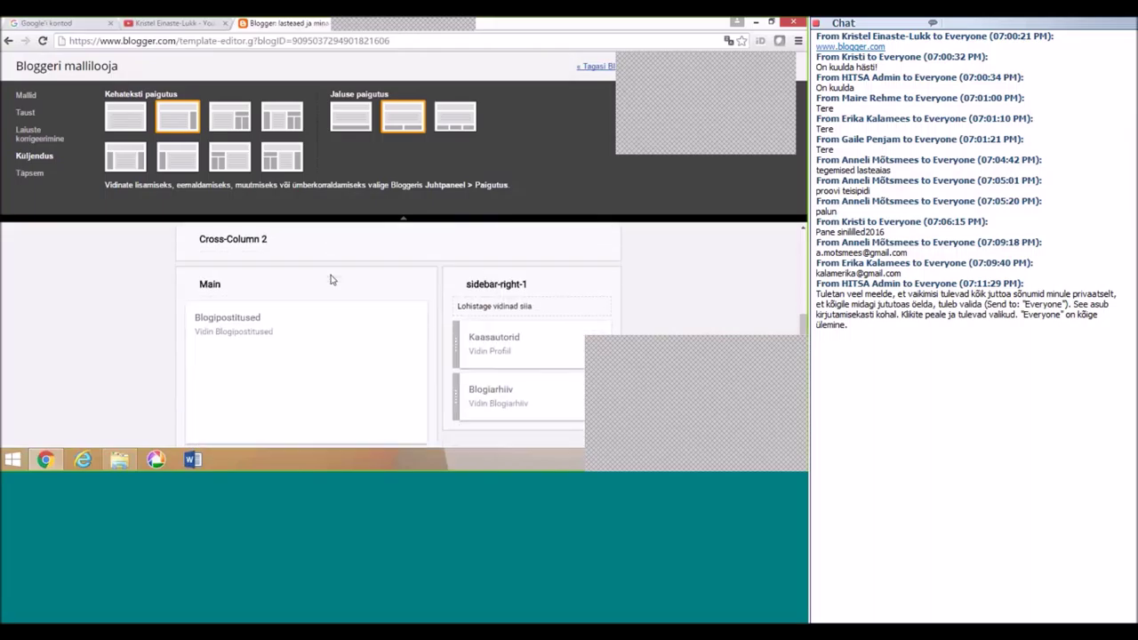
scroll(333, 285, "up", 1)
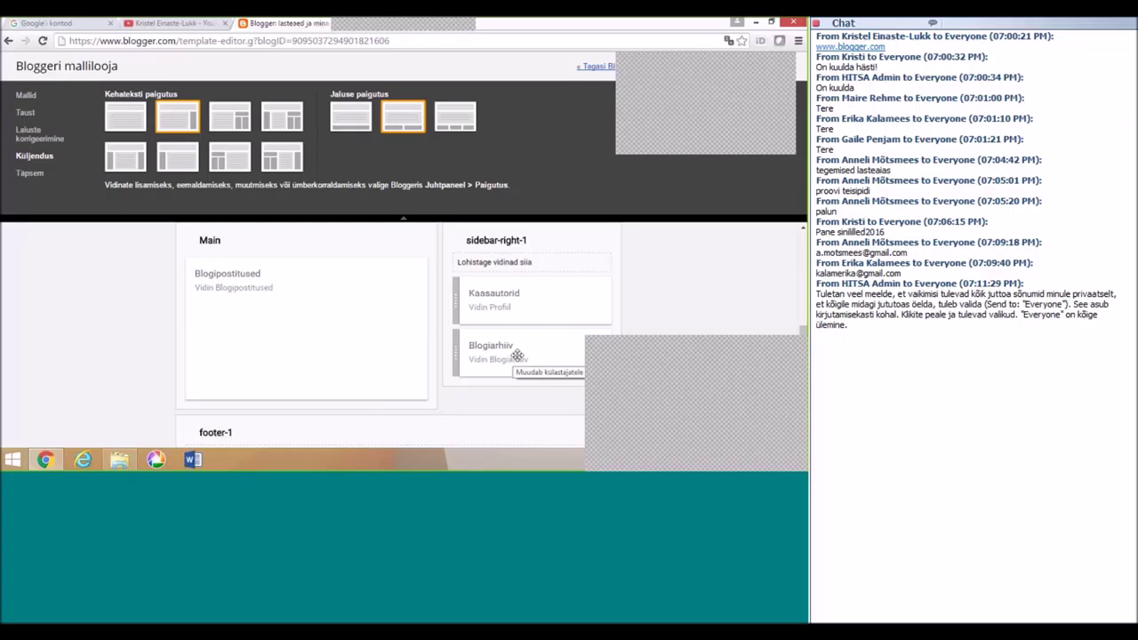
scroll(524, 310, "up", 1)
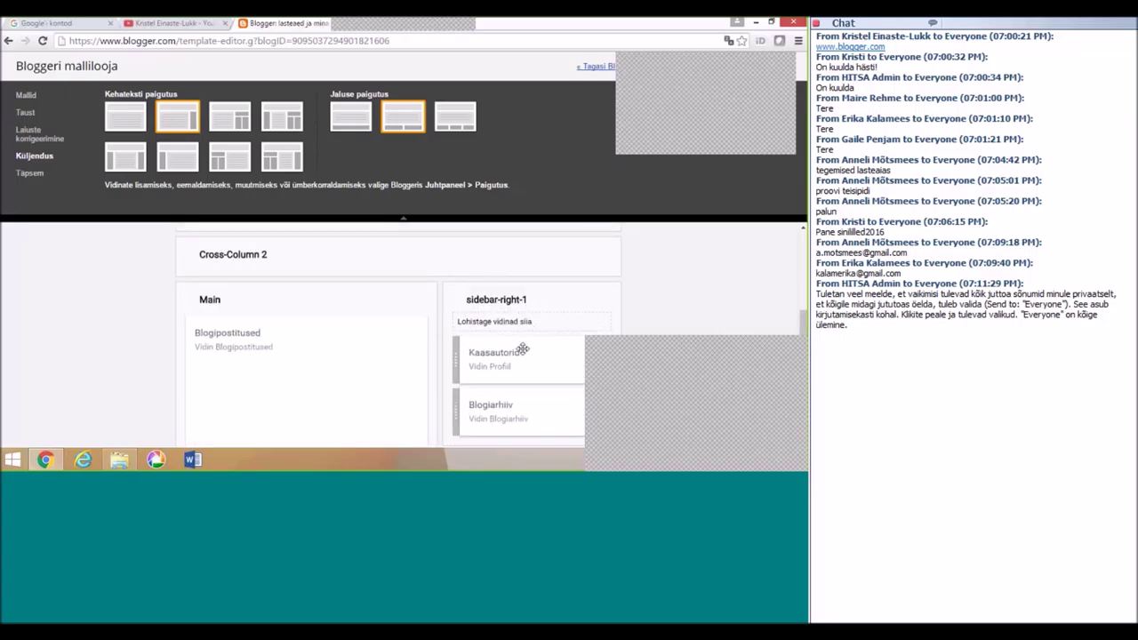
scroll(522, 350, "up", 1)
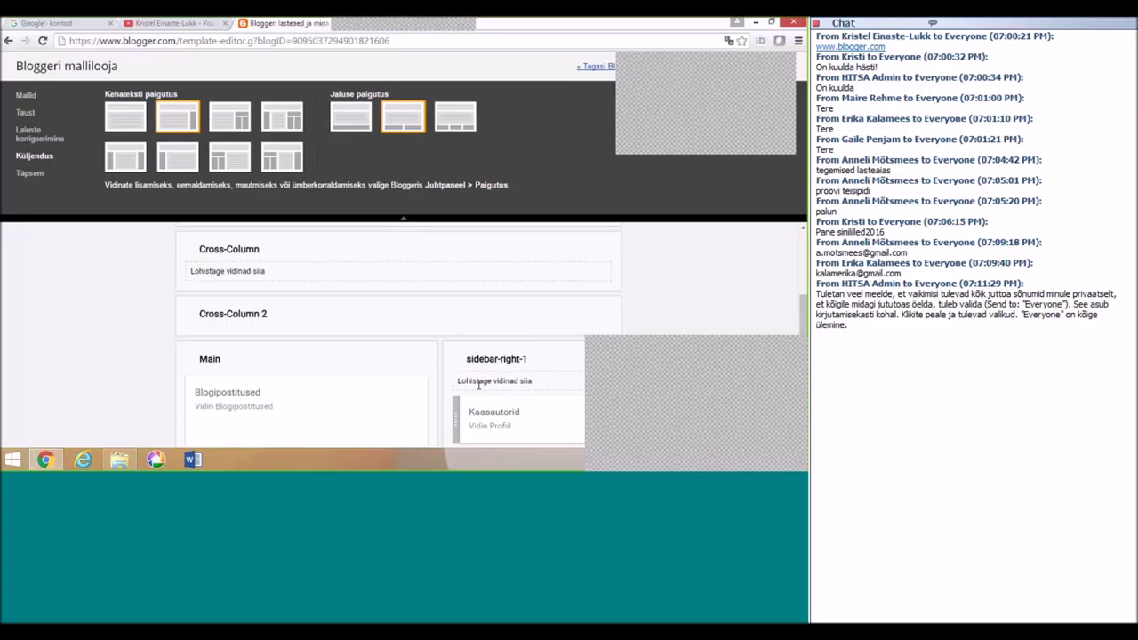
scroll(502, 397, "up", 3)
scroll(502, 397, "up", 3)
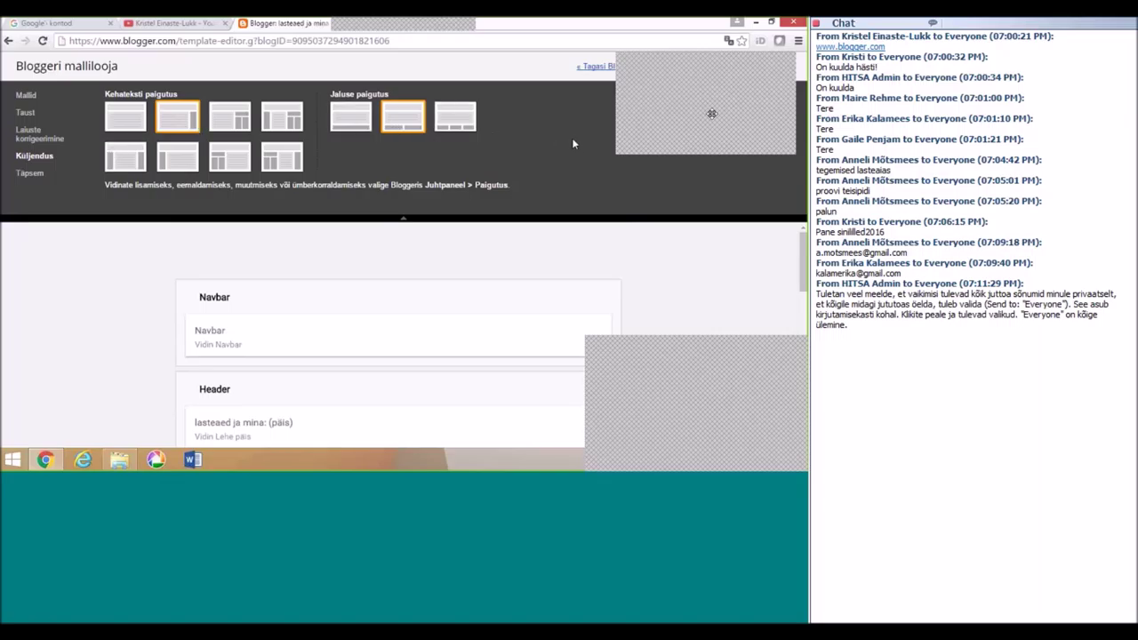
Step: Return to the blog's template page from the template designer, discarding the unapplied changes
left_click(593, 73)
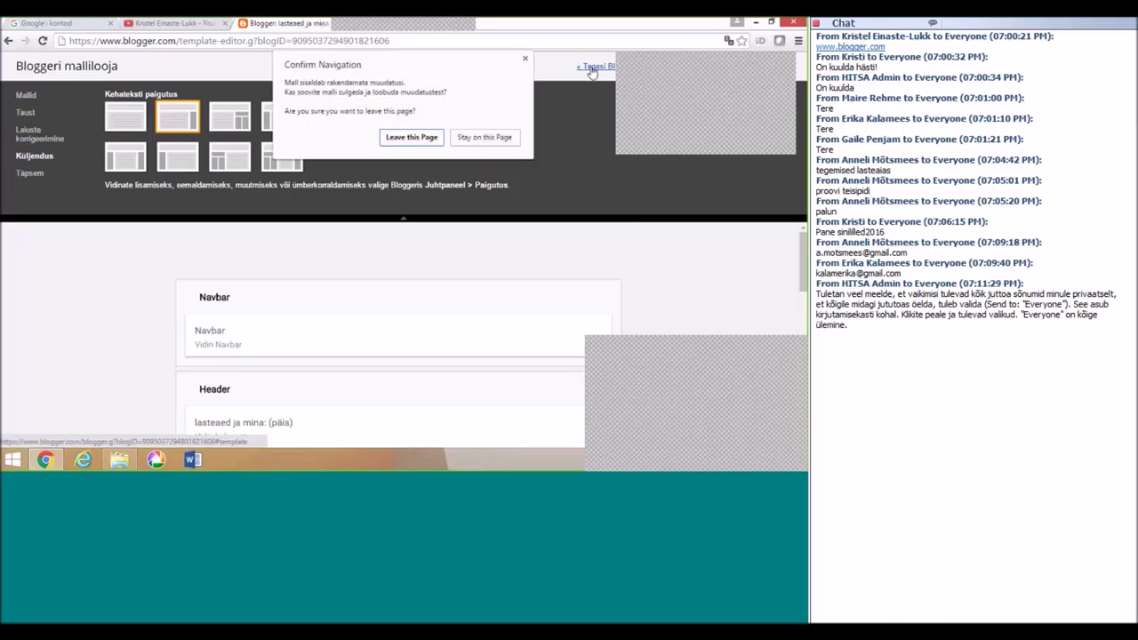
left_click(413, 136)
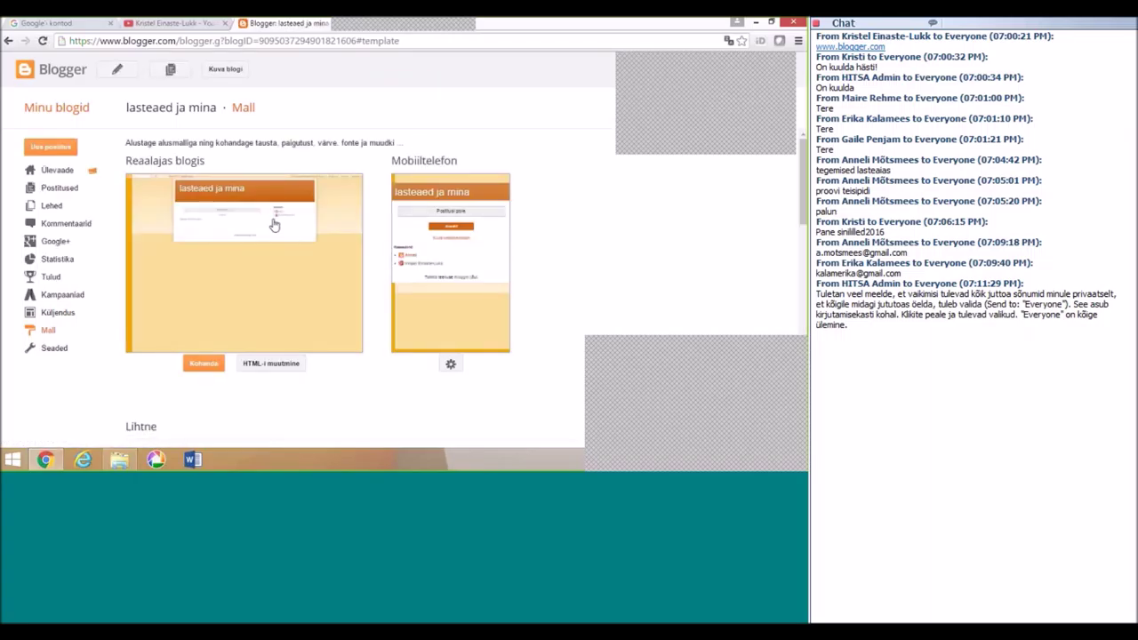
Step: Set the wooden letter-block picture from the Perekond category as the template background, apply it to the blog and return to the template page
left_click_drag(706, 84, 718, 193)
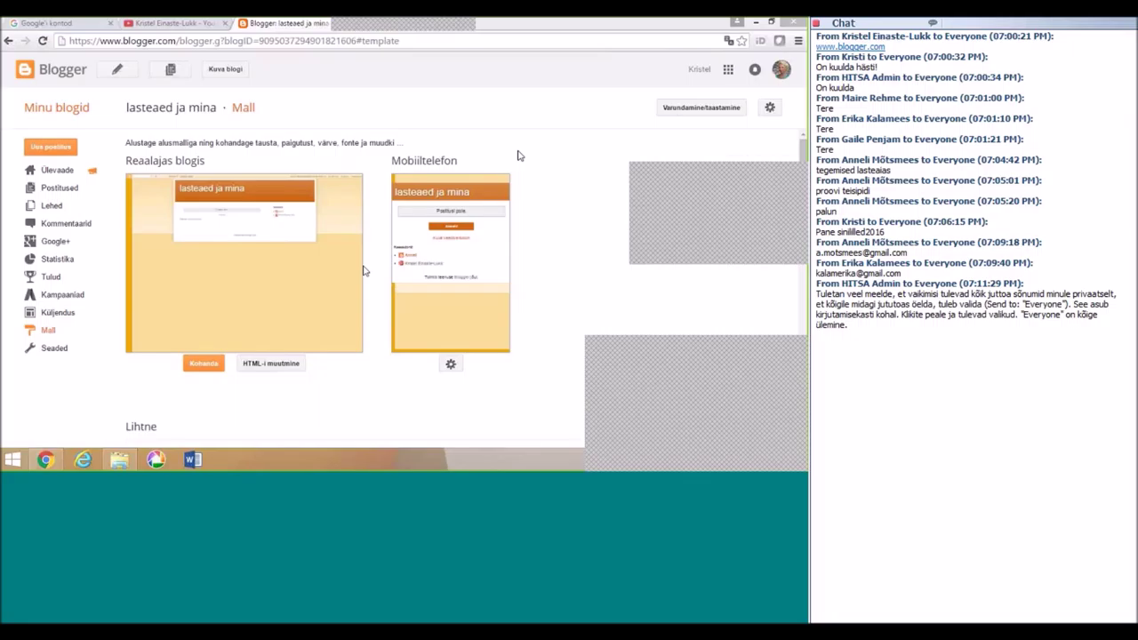
left_click(203, 365)
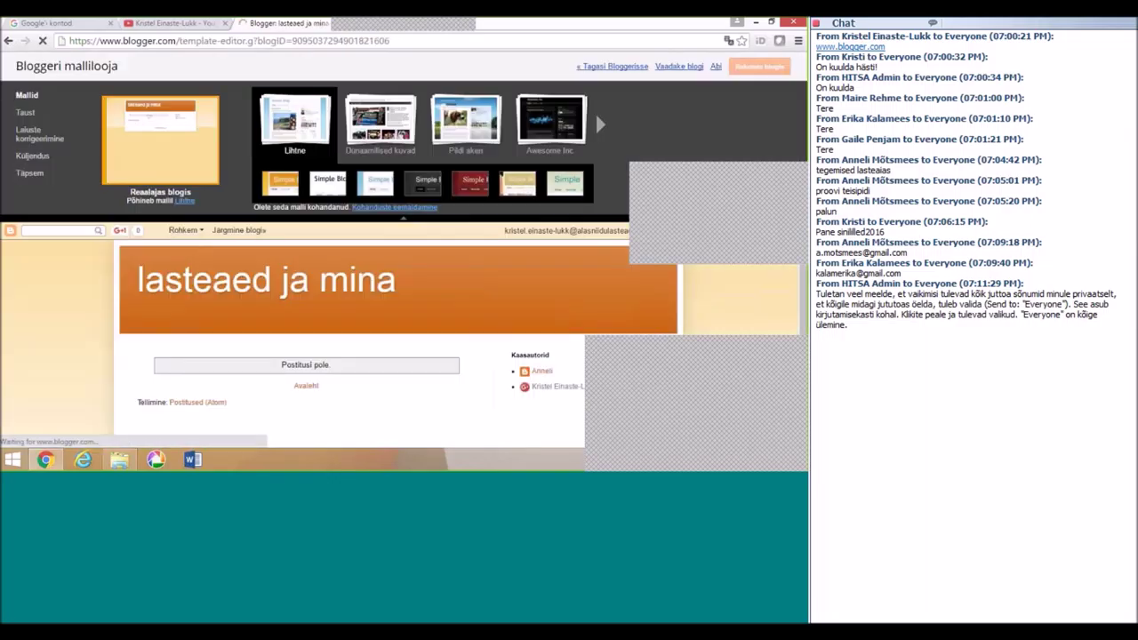
left_click(44, 113)
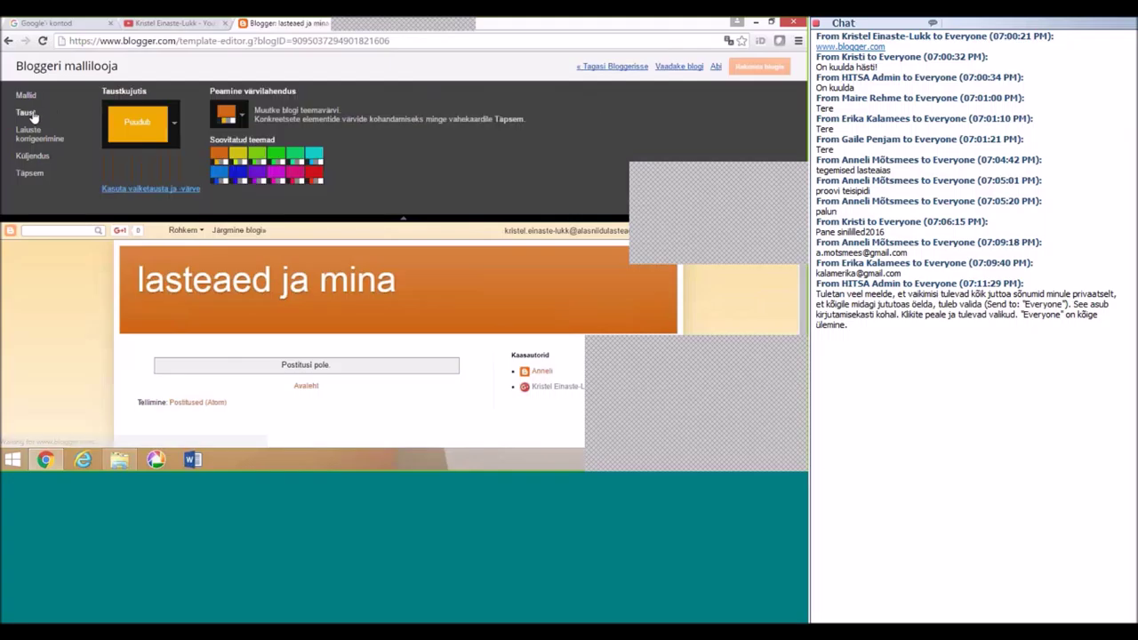
left_click(175, 126)
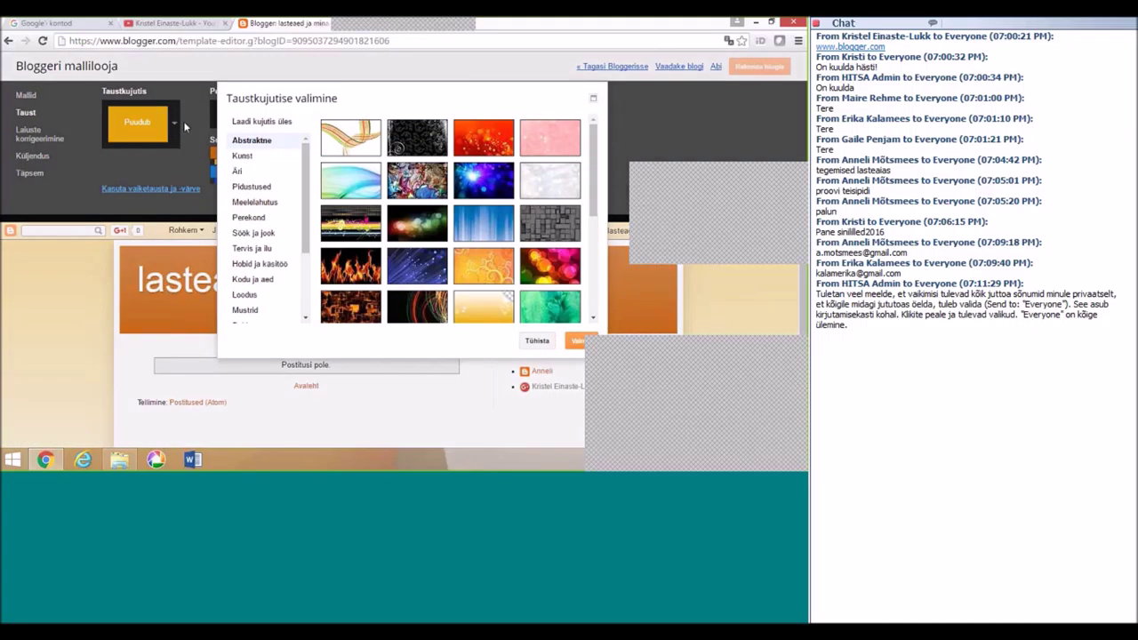
left_click(262, 219)
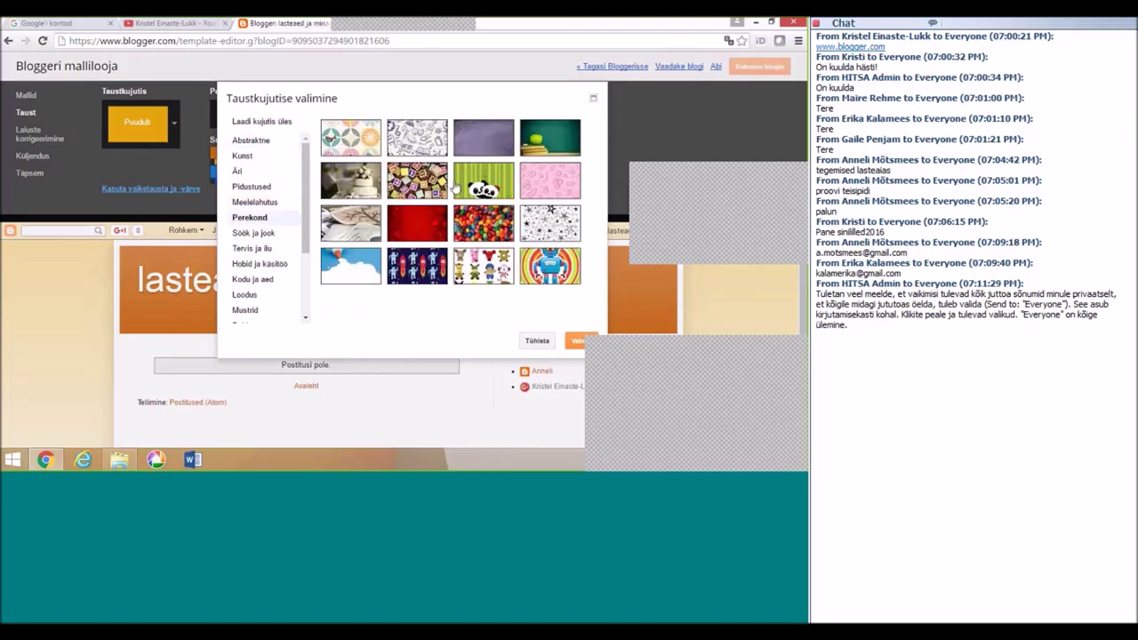
left_click(420, 185)
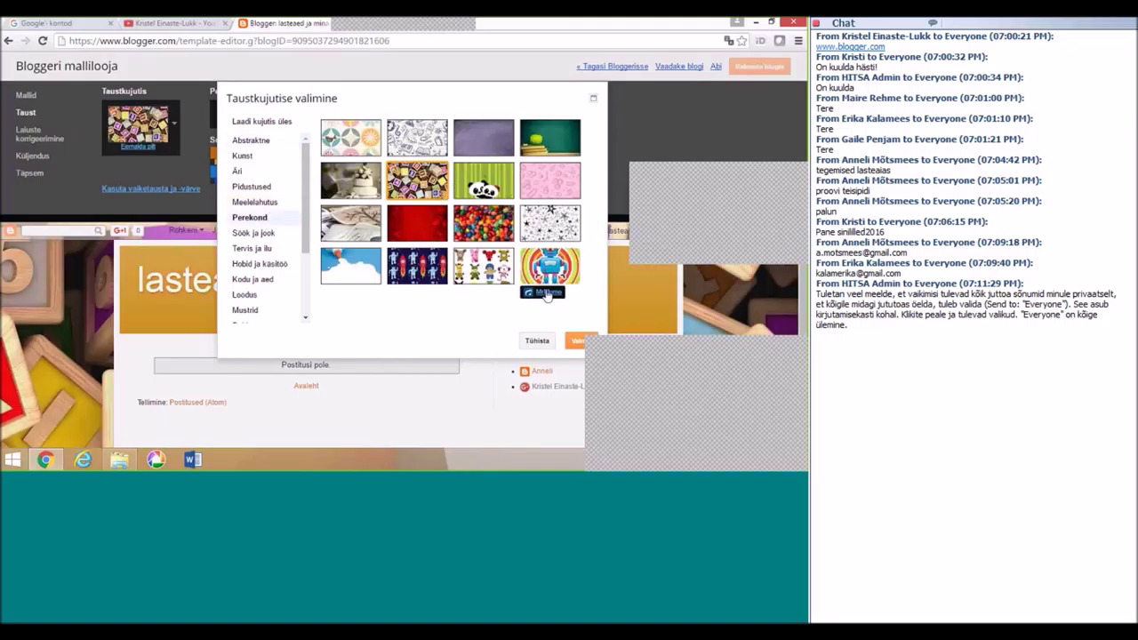
left_click(578, 341)
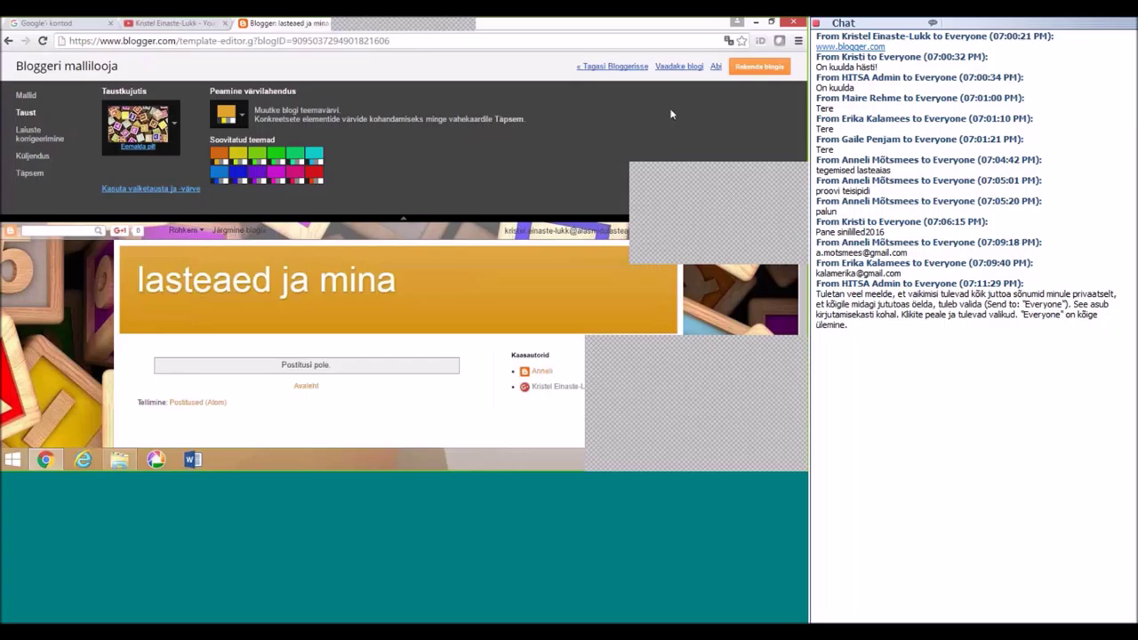
left_click(754, 69)
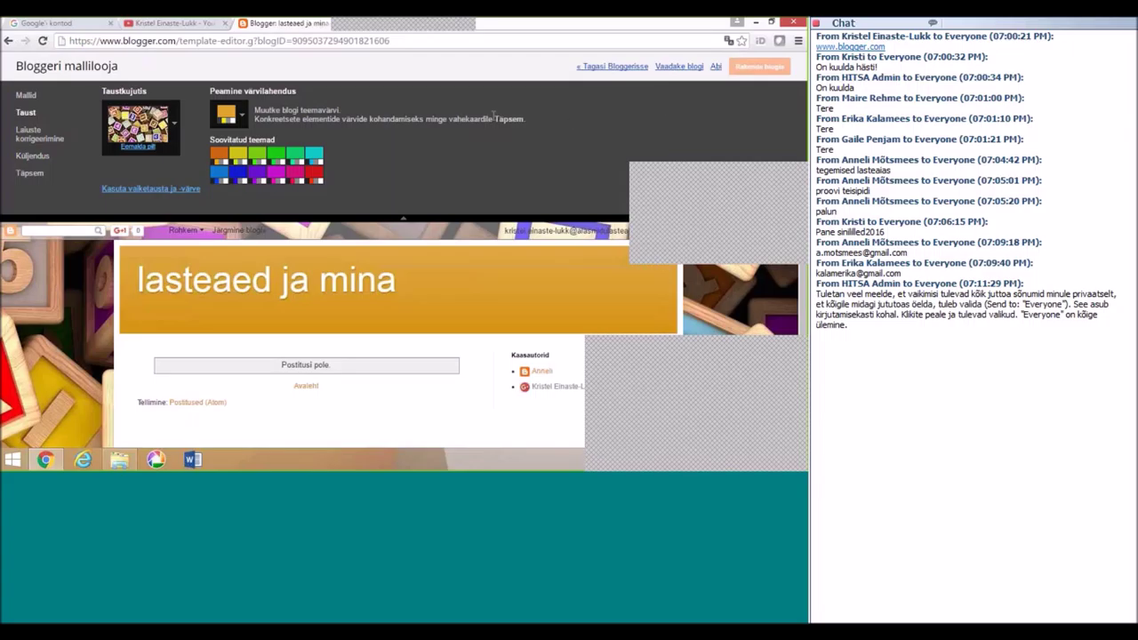
left_click(632, 69)
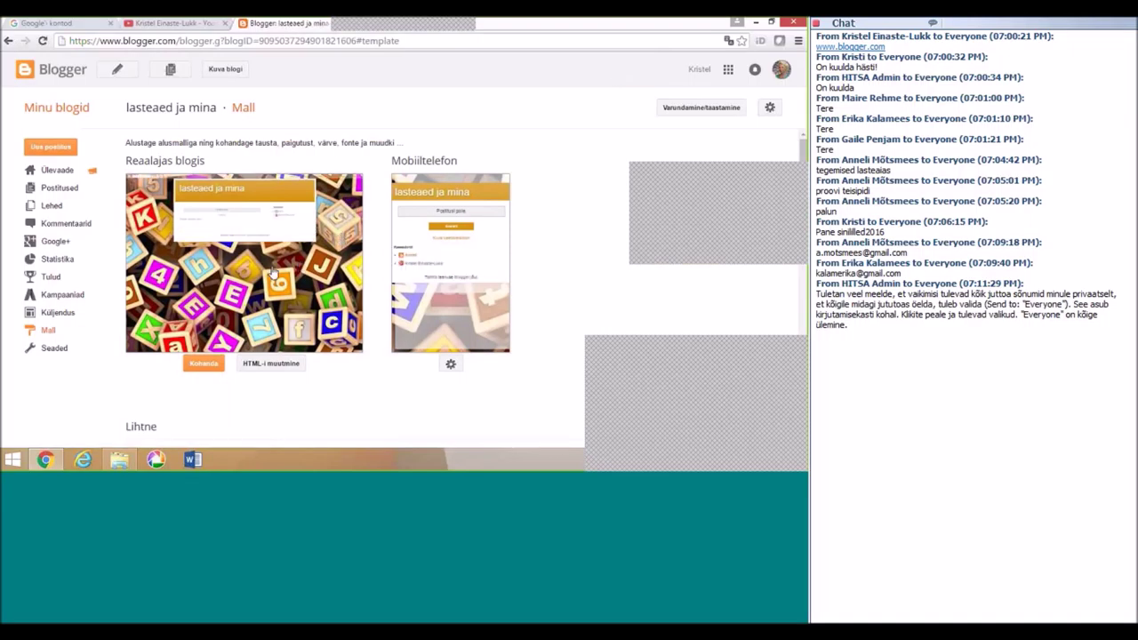
Step: Change the blog title in the layout's header settings to "Lasteaed ja mina"
left_click(58, 315)
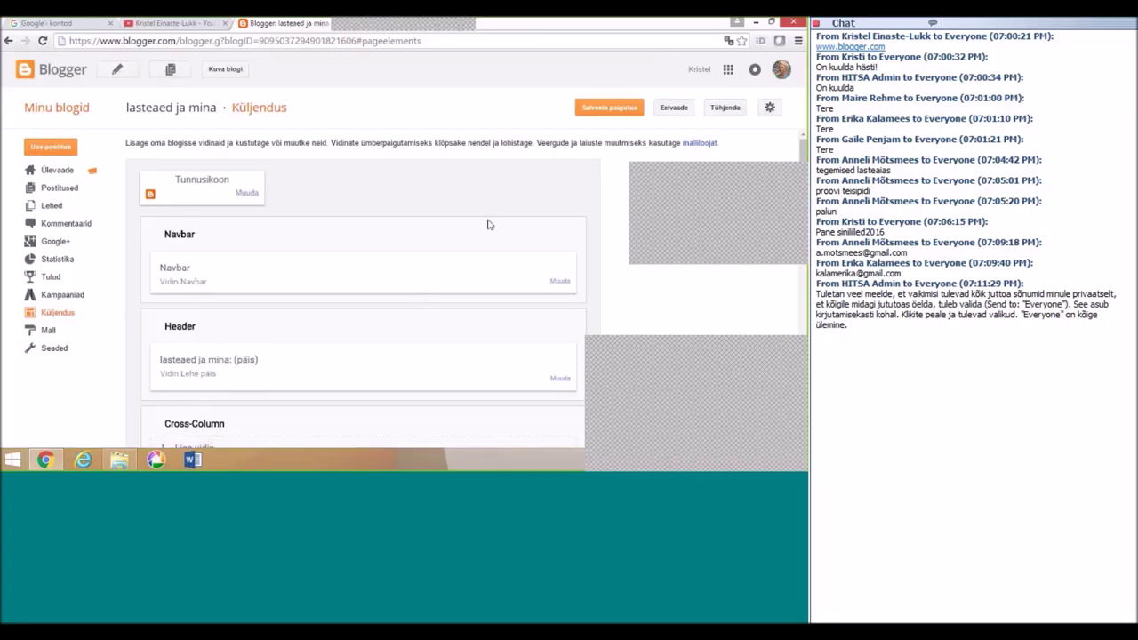
scroll(487, 224, "down", 1)
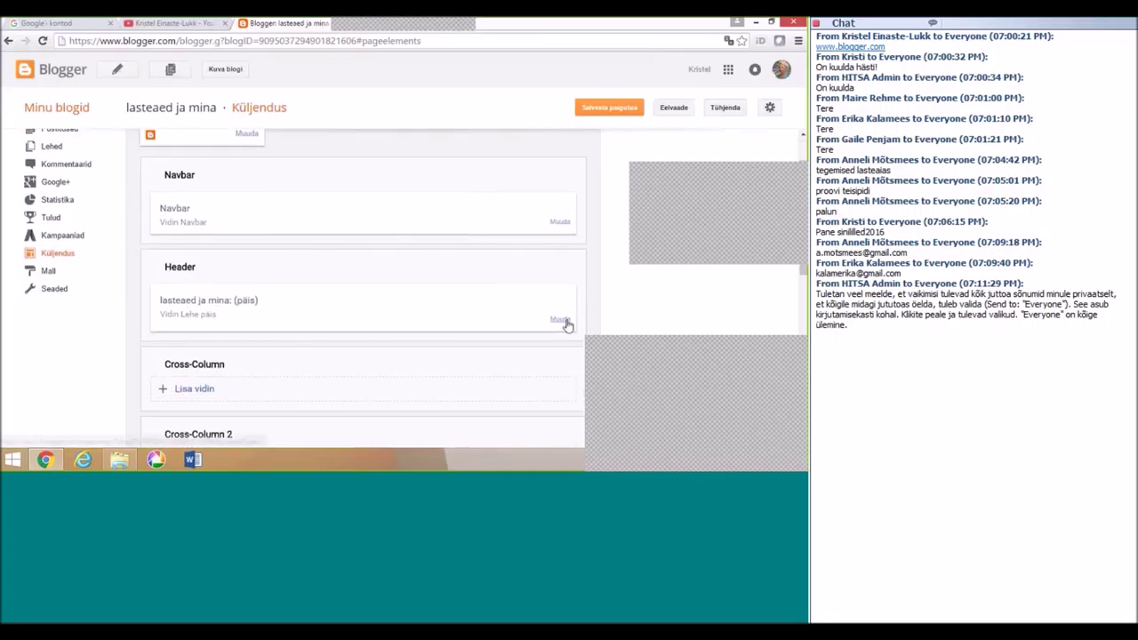
left_click(560, 319)
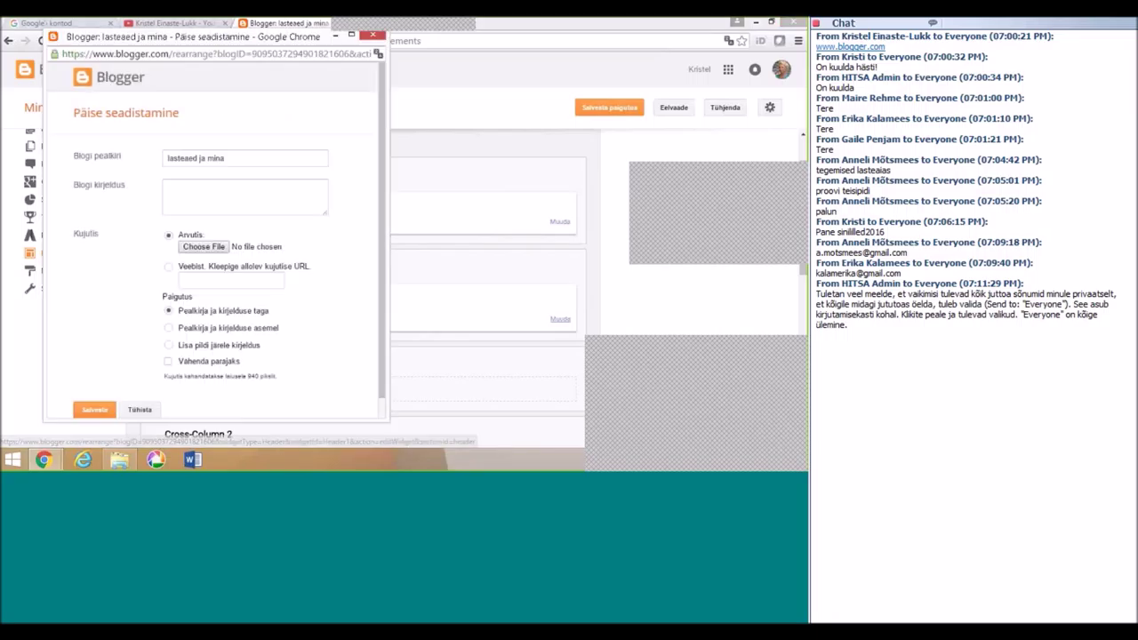
left_click(168, 158)
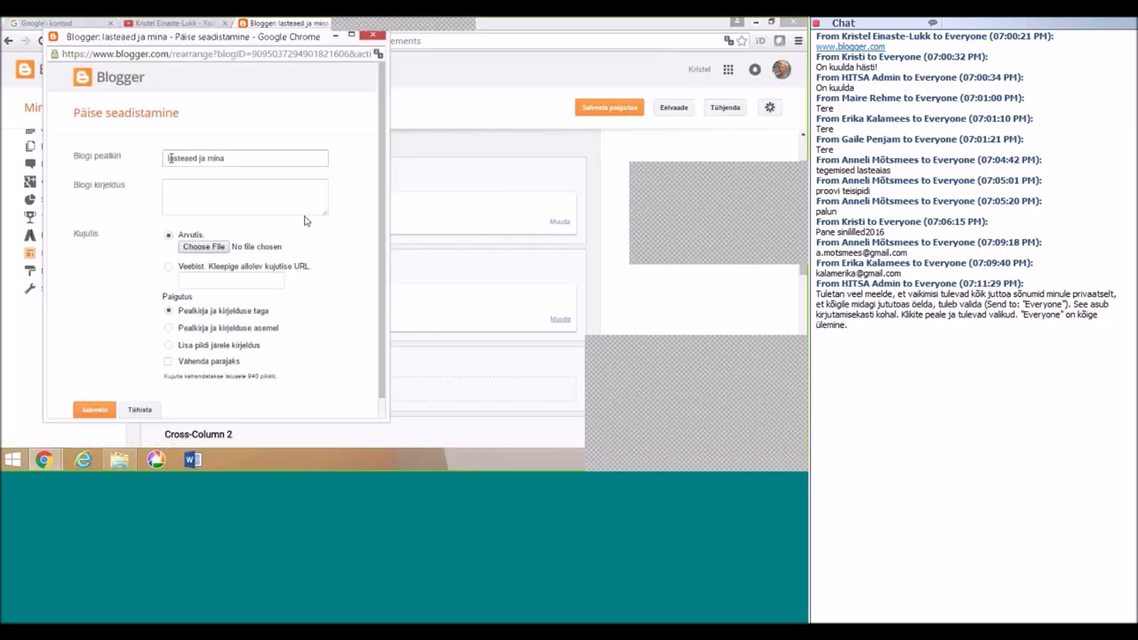
key("Delete")
type("L")
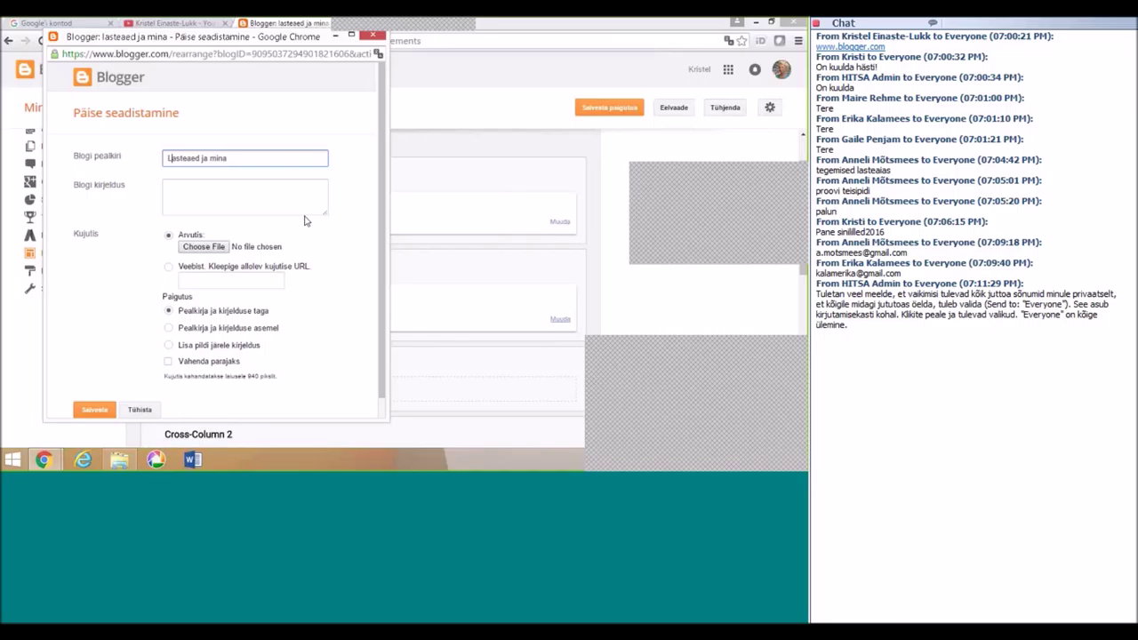
Step: Add the blog description "Siit saate lugeda meie tegemistest." and save both the header settings and the layout
left_click(250, 190)
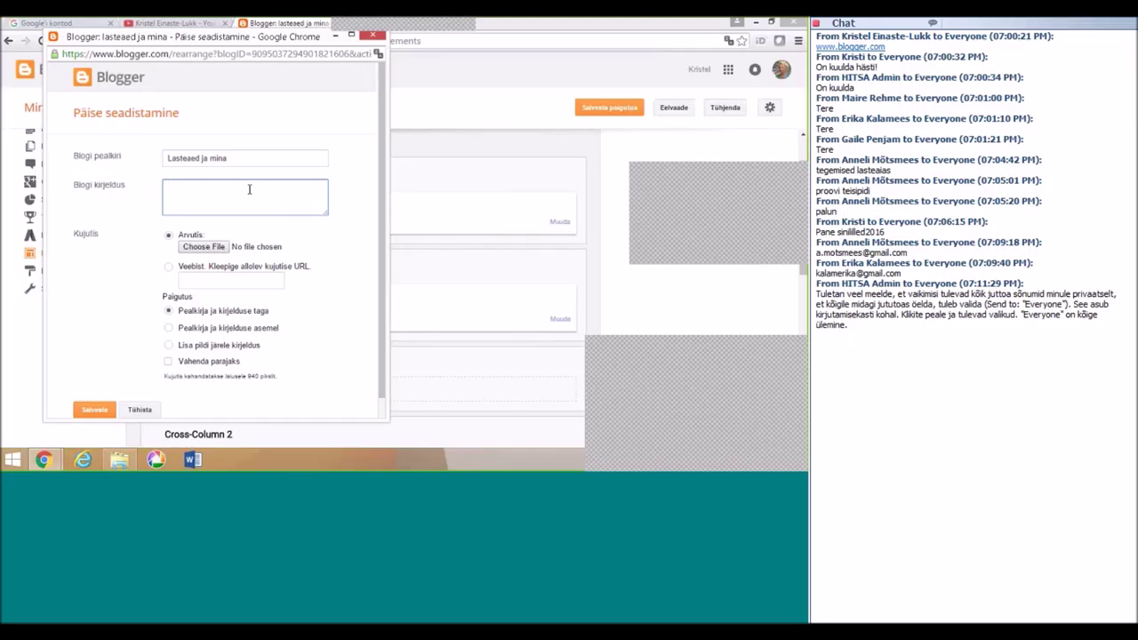
type("Siit saate lugeda meie tegemistest.")
left_click(95, 414)
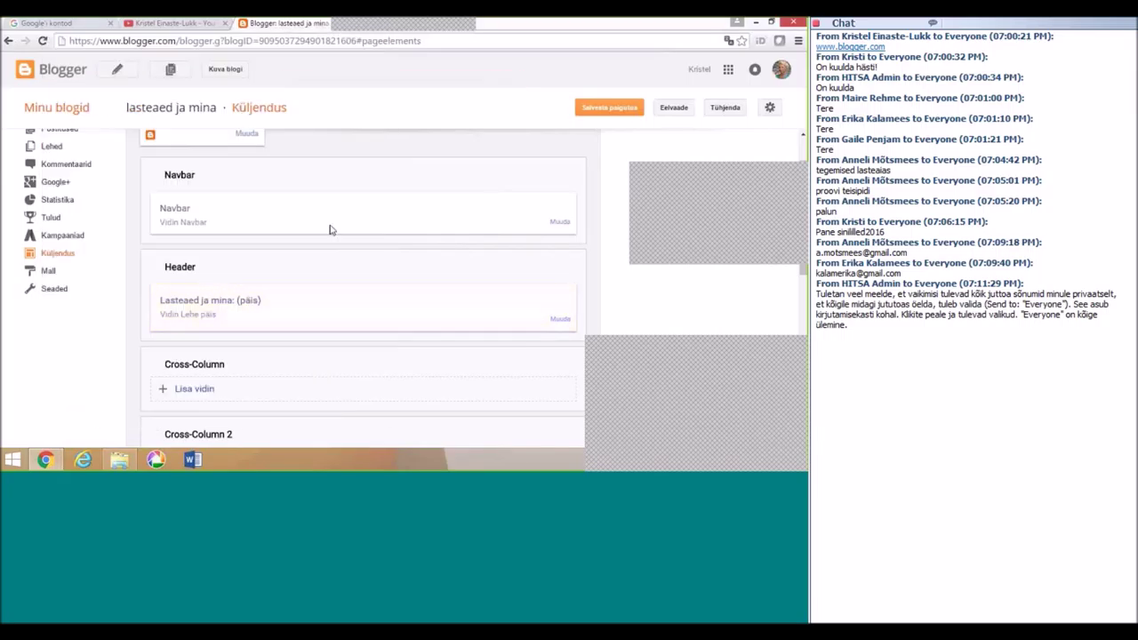
left_click(614, 110)
scroll(454, 184, "down", 1)
scroll(451, 185, "down", 4)
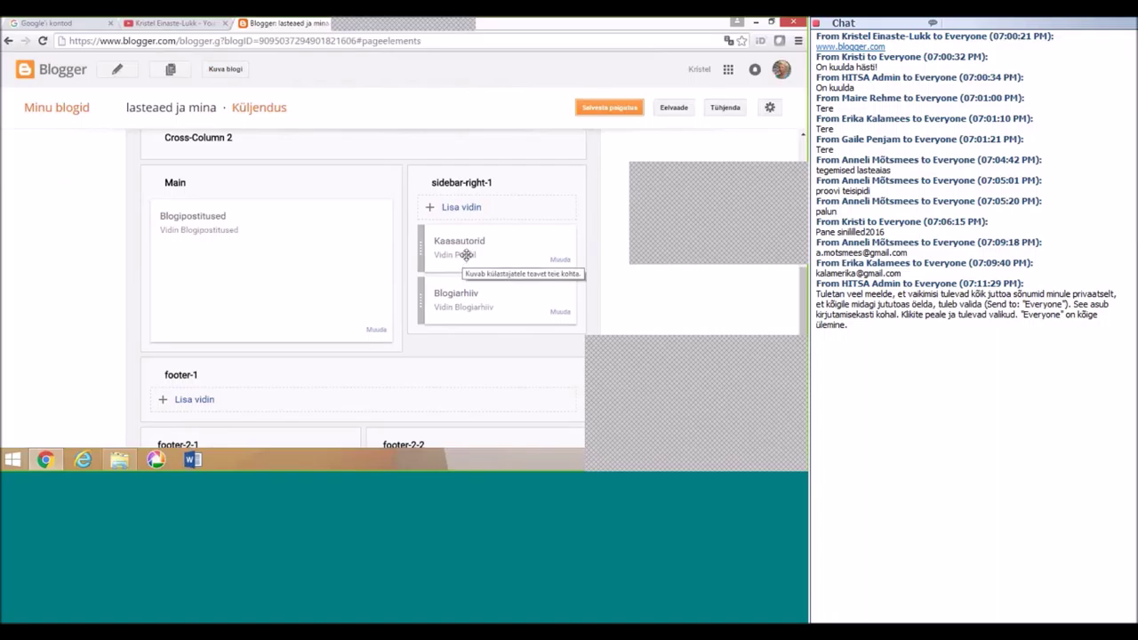
scroll(351, 246, "down", 1)
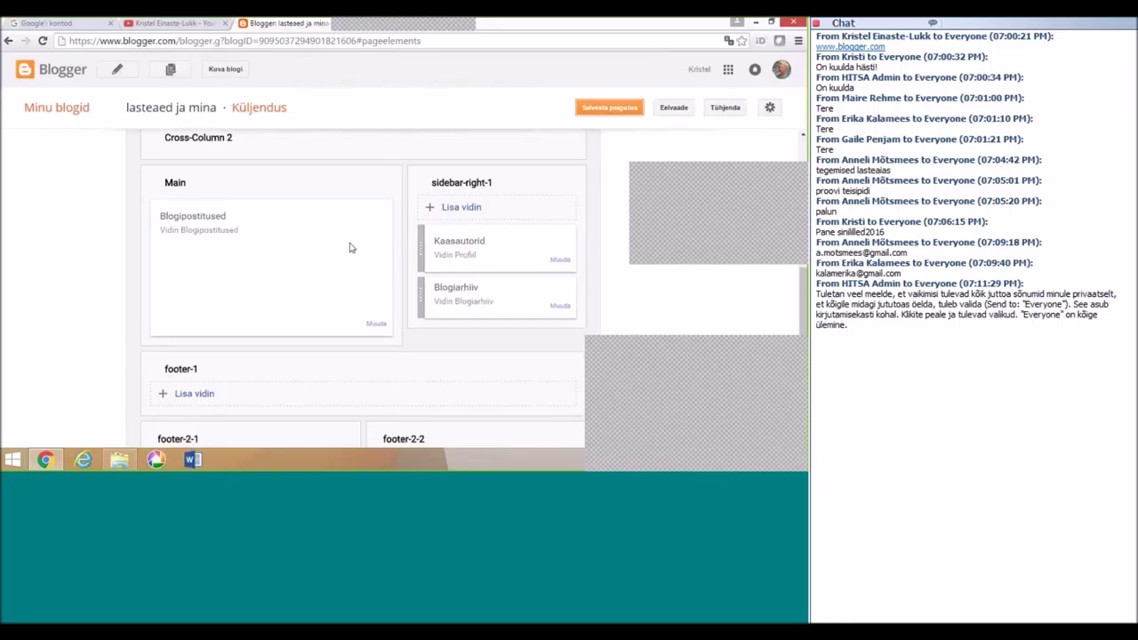
scroll(350, 246, "up", 10)
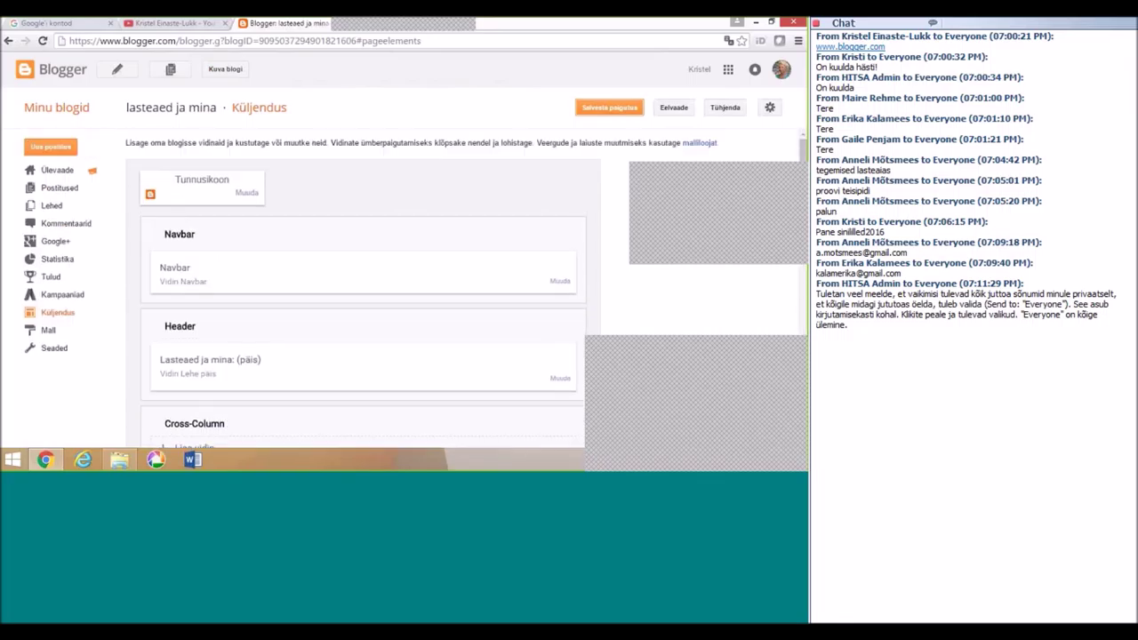
Step: Look through the blog's Kampaaniad page, the statistics overview, the post statistics and the published comments
left_click(61, 299)
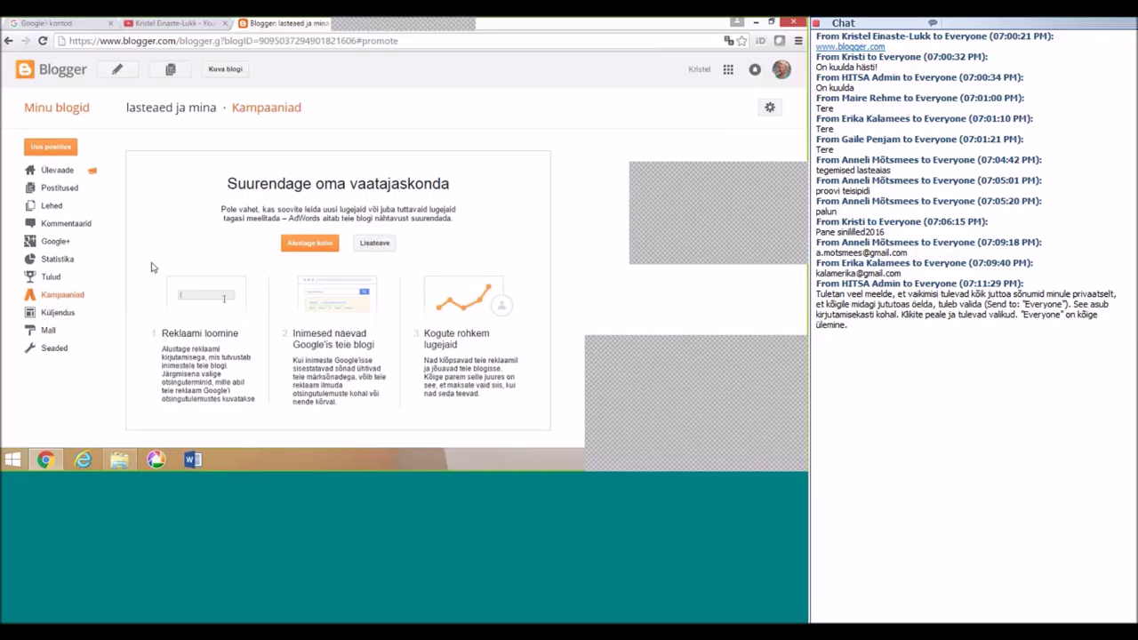
left_click(50, 261)
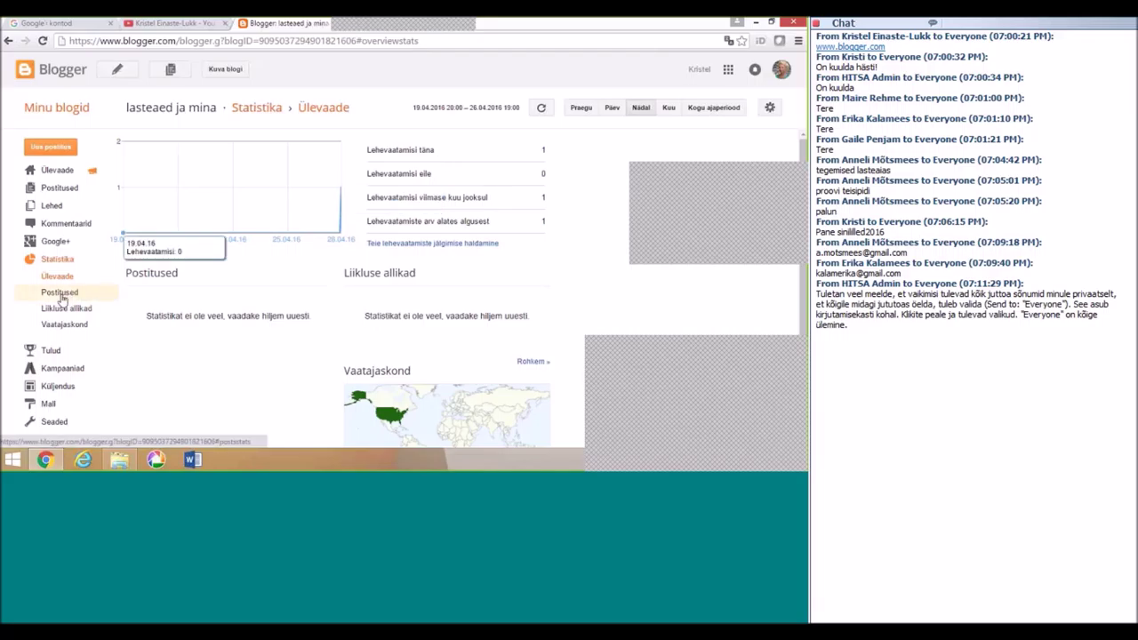
scroll(397, 267, "down", 1)
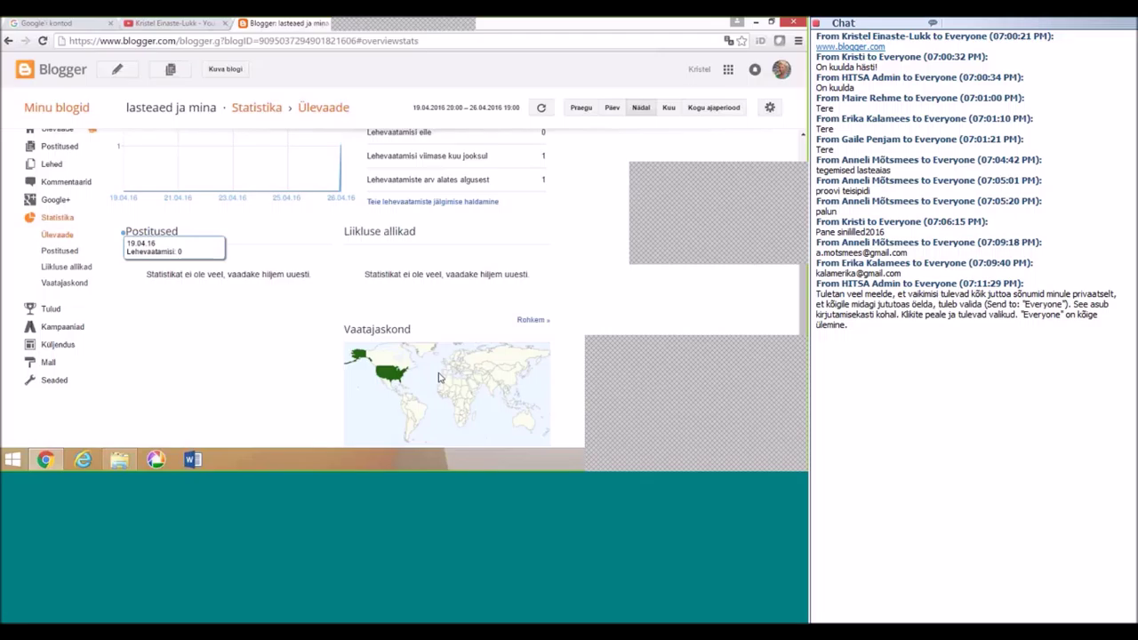
scroll(440, 373, "up", 1)
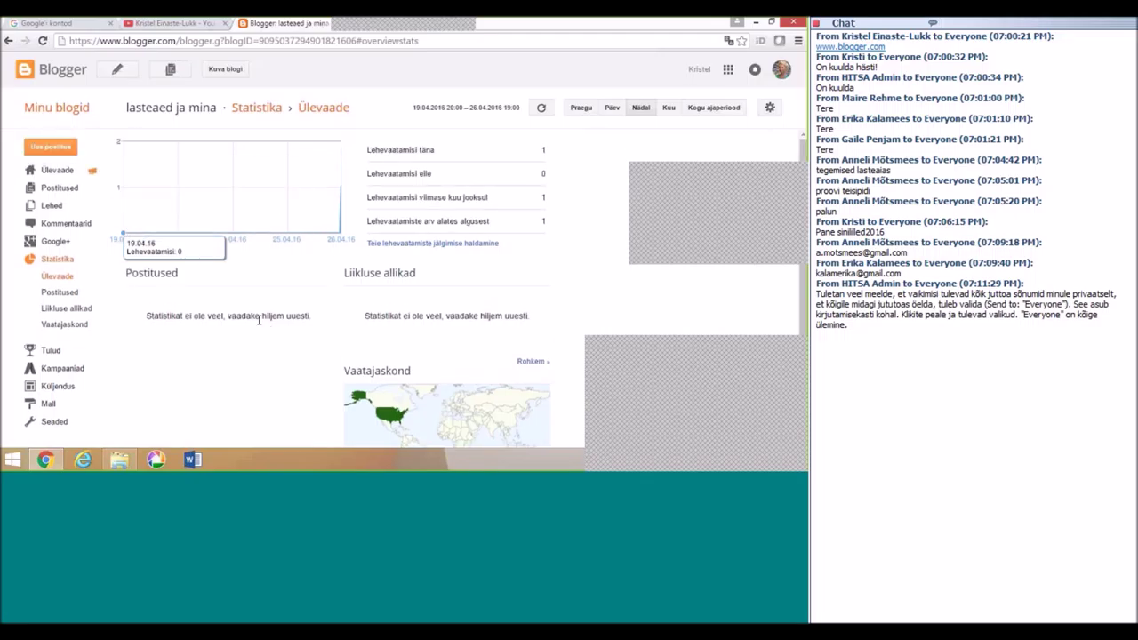
left_click(57, 292)
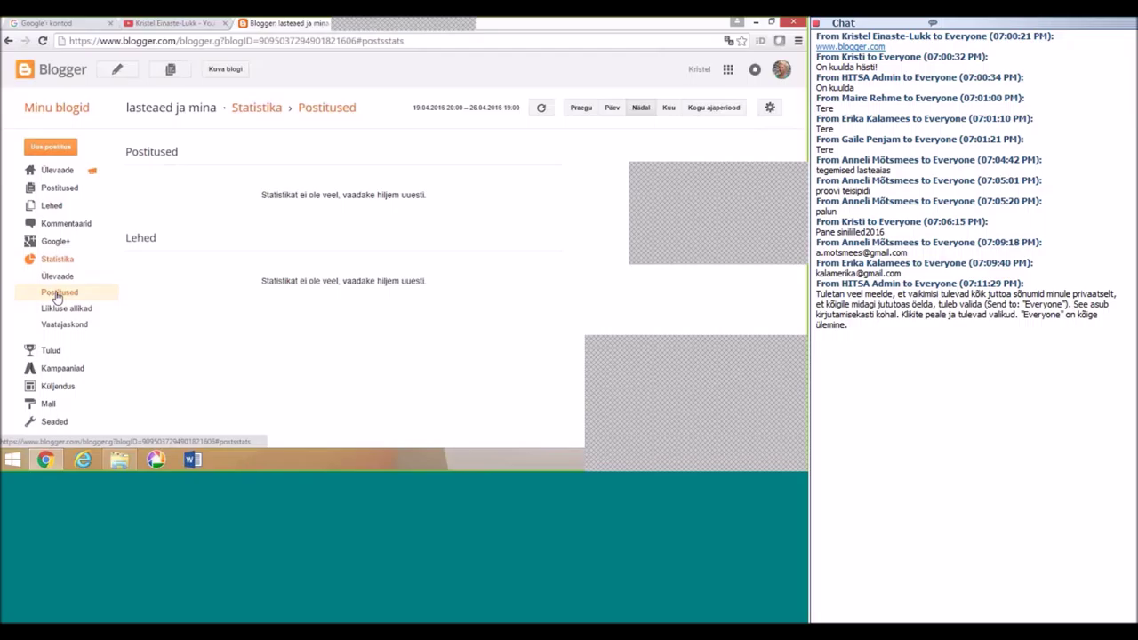
left_click(62, 224)
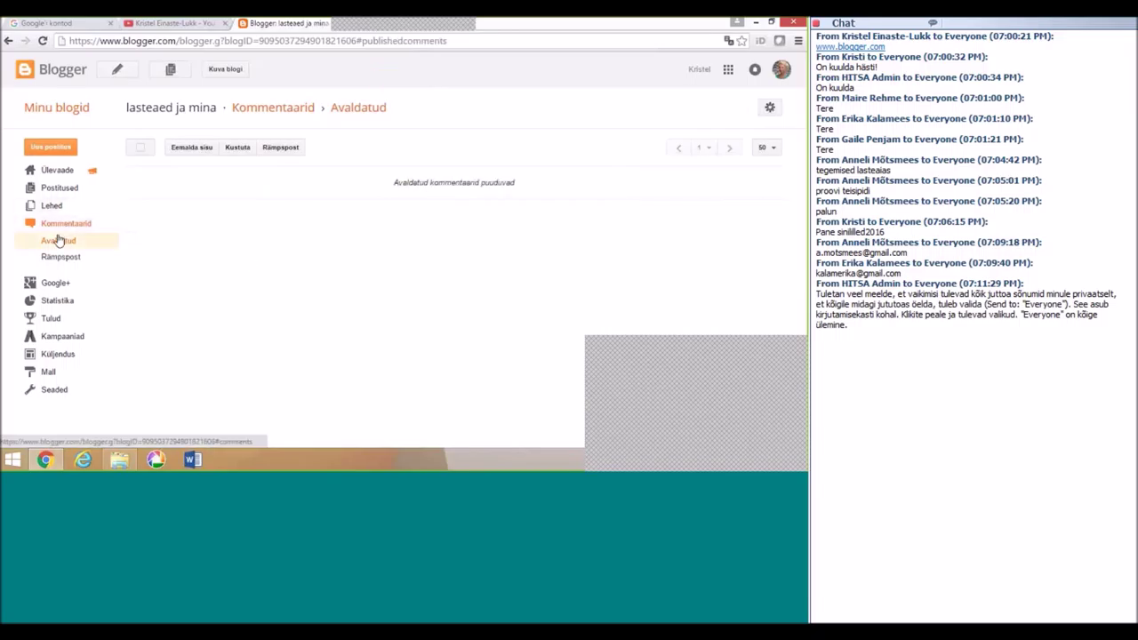
Step: Create a new post from the blog's Postitused page and place the cursor in its empty body
left_click(52, 192)
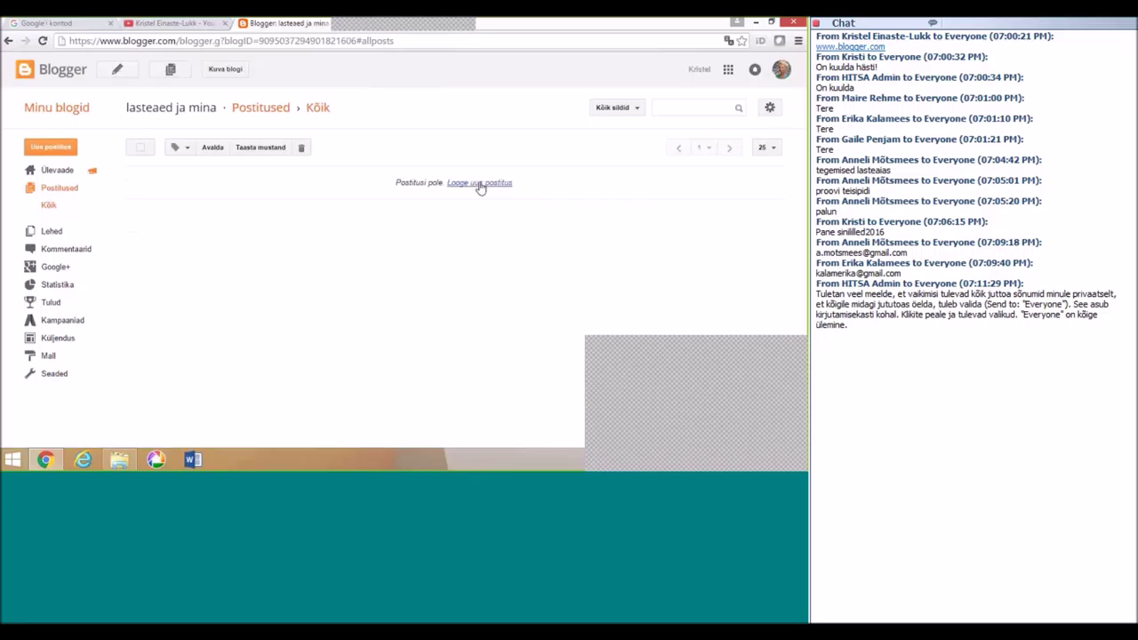
left_click(479, 184)
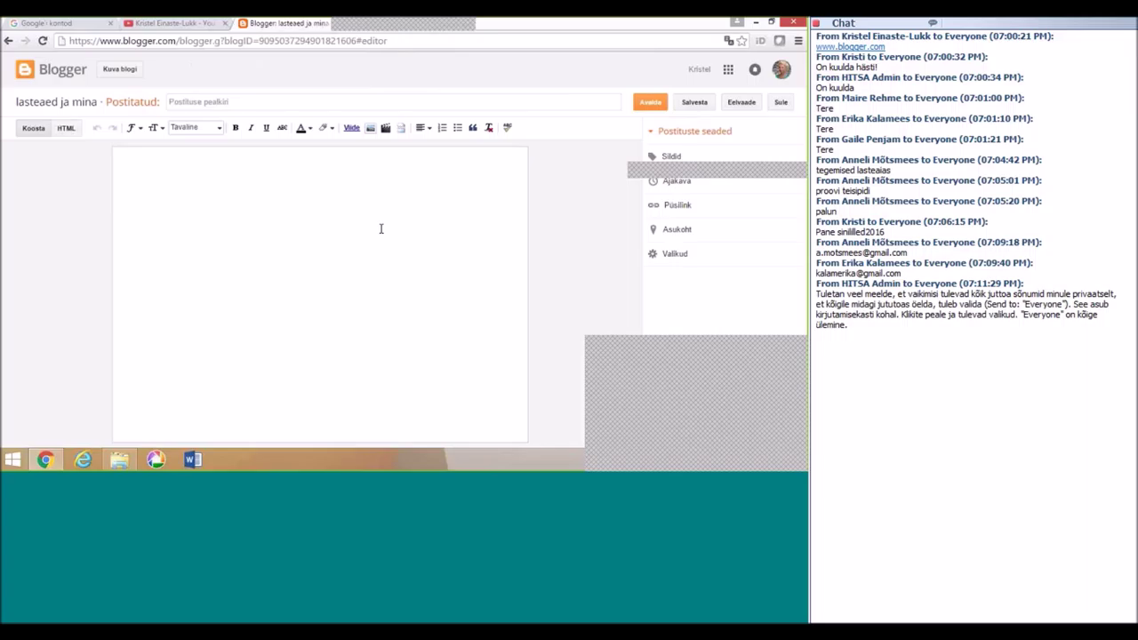
left_click(171, 167)
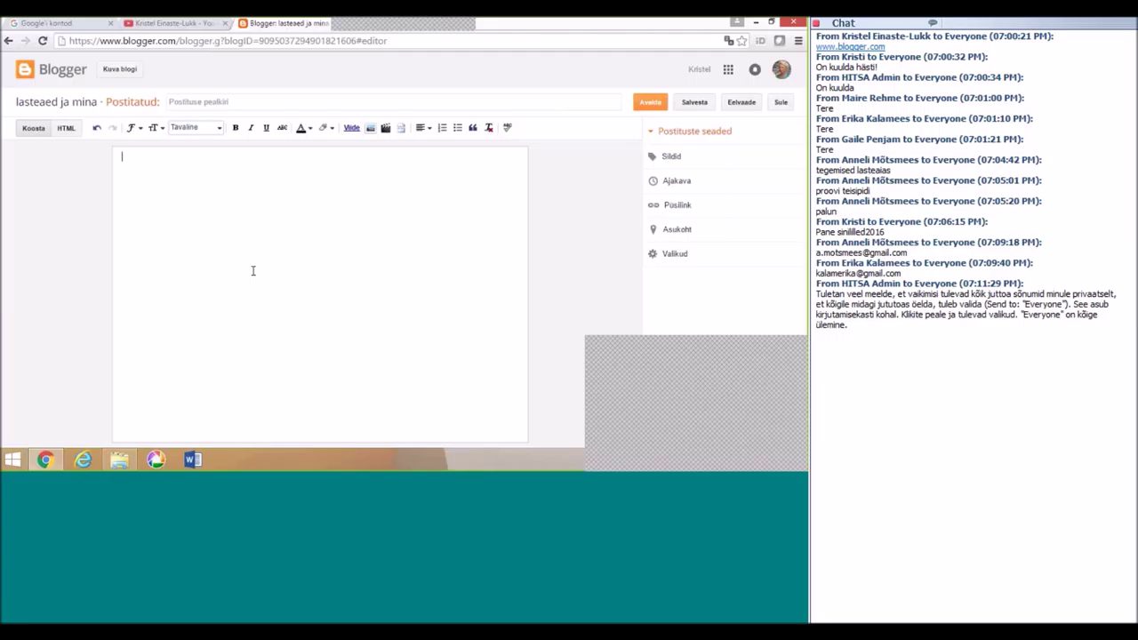
Step: Open the pinned document "Valla lehte Teatrifestival" in Word and copy its body text, starting from "Korraldasime tänavu Teatrifestivali"
right_click(194, 459)
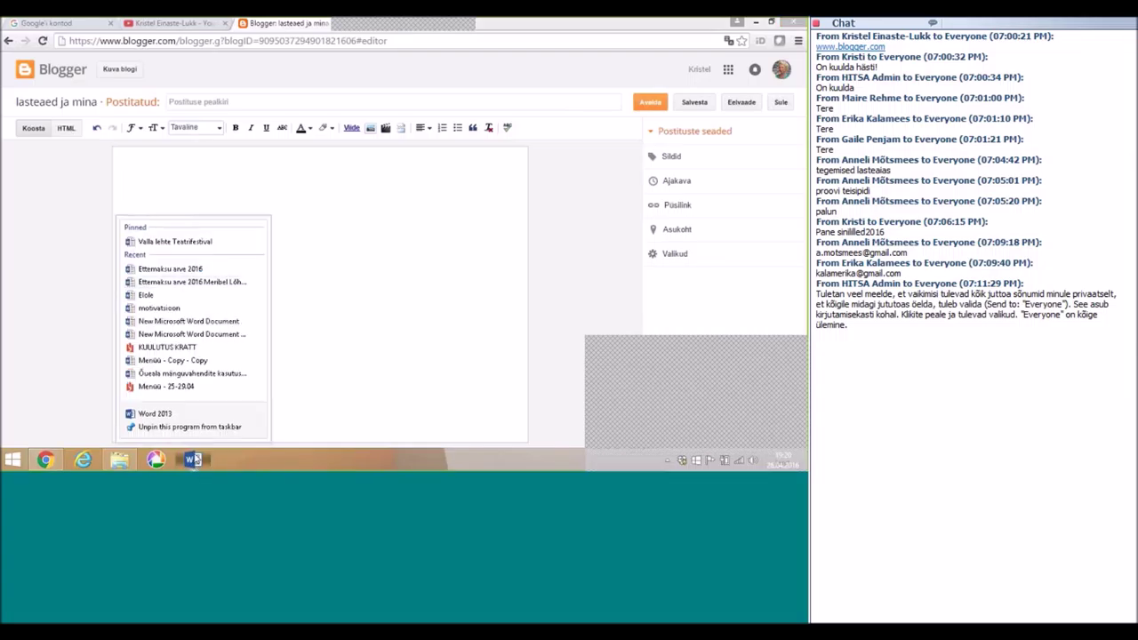
left_click(184, 242)
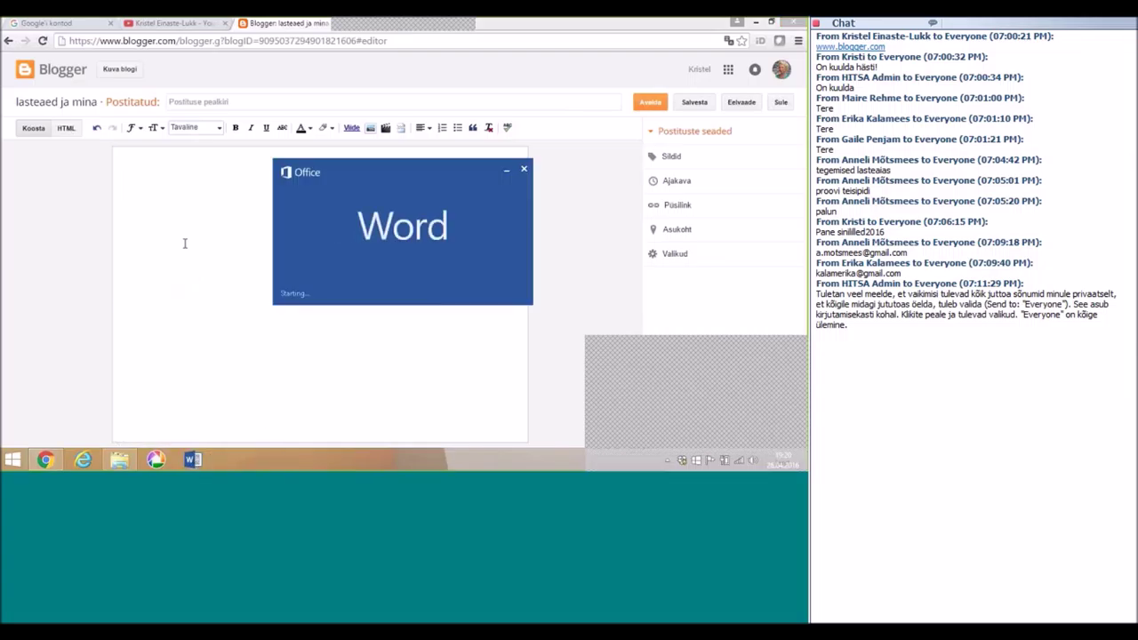
left_click(226, 297)
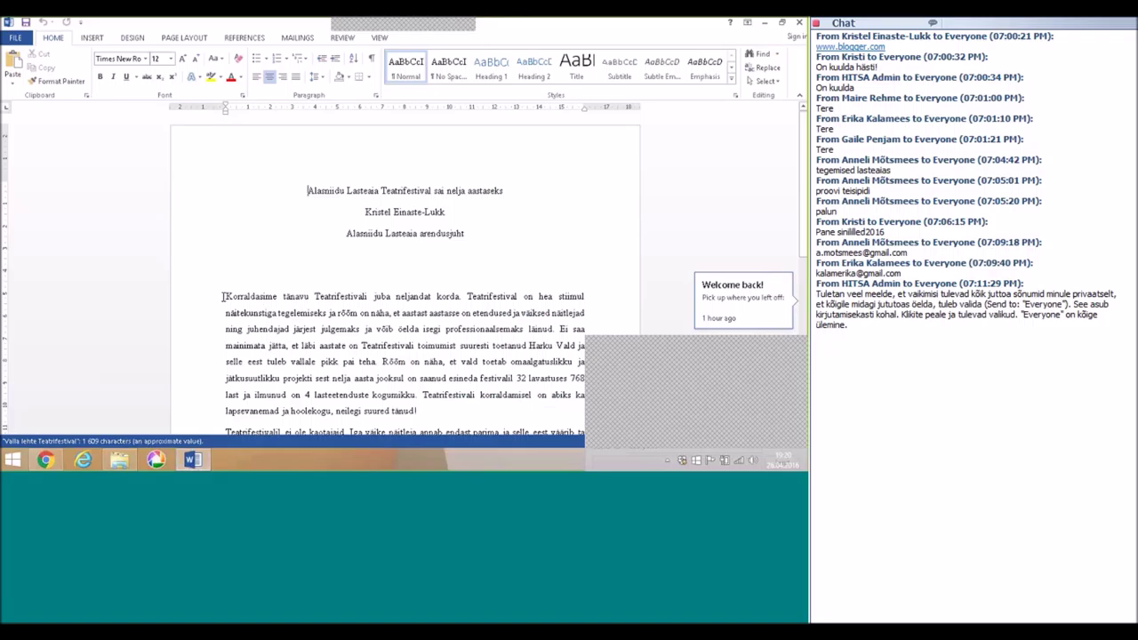
left_click_drag(226, 297, 484, 363)
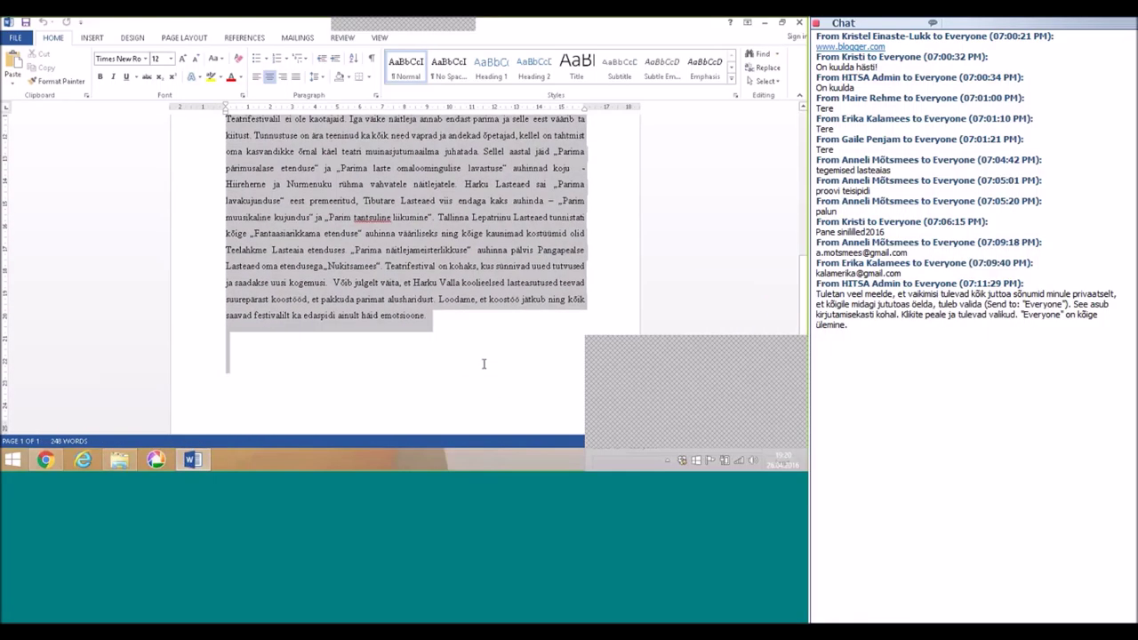
right_click(346, 242)
left_click(383, 259)
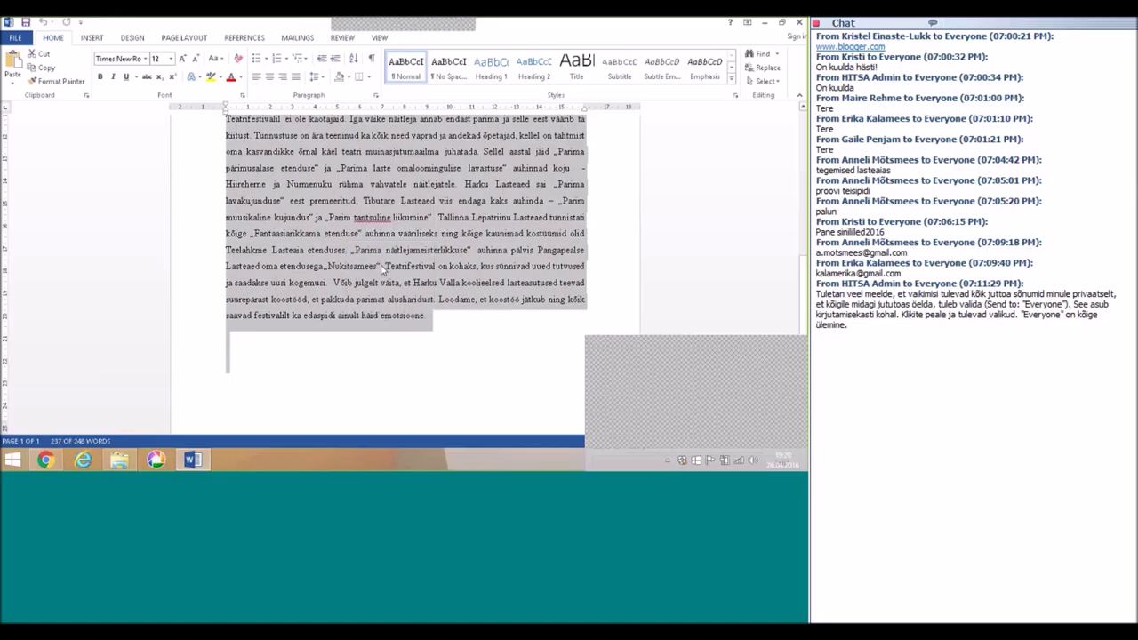
Step: Return to the Blogger post editor and paste the copied theatre festival text into the post body
left_click(192, 460)
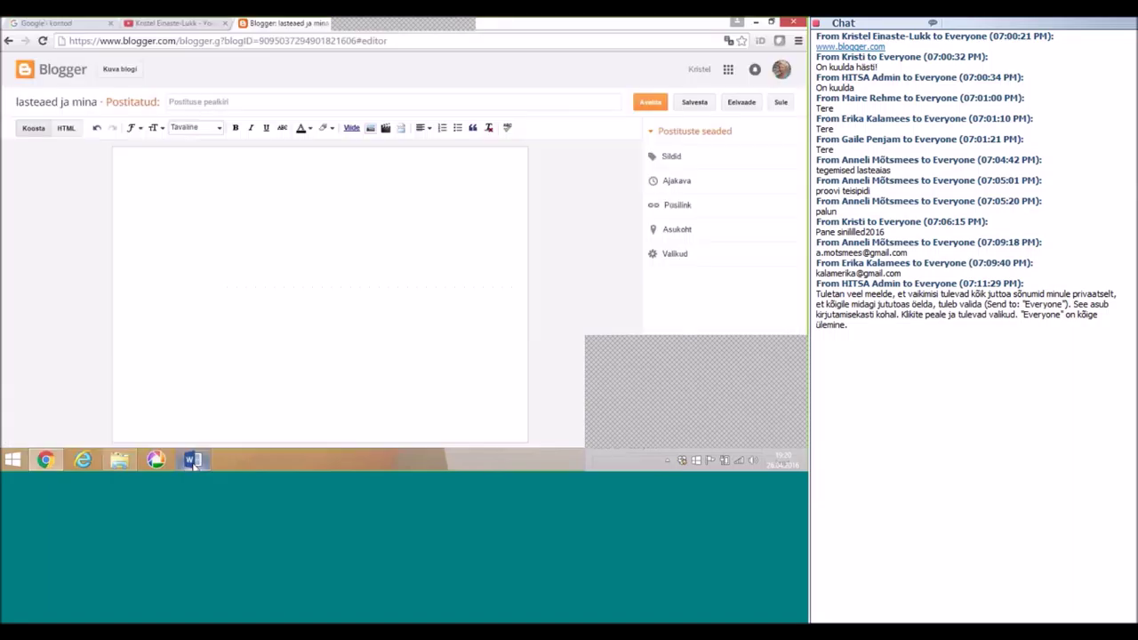
right_click(131, 160)
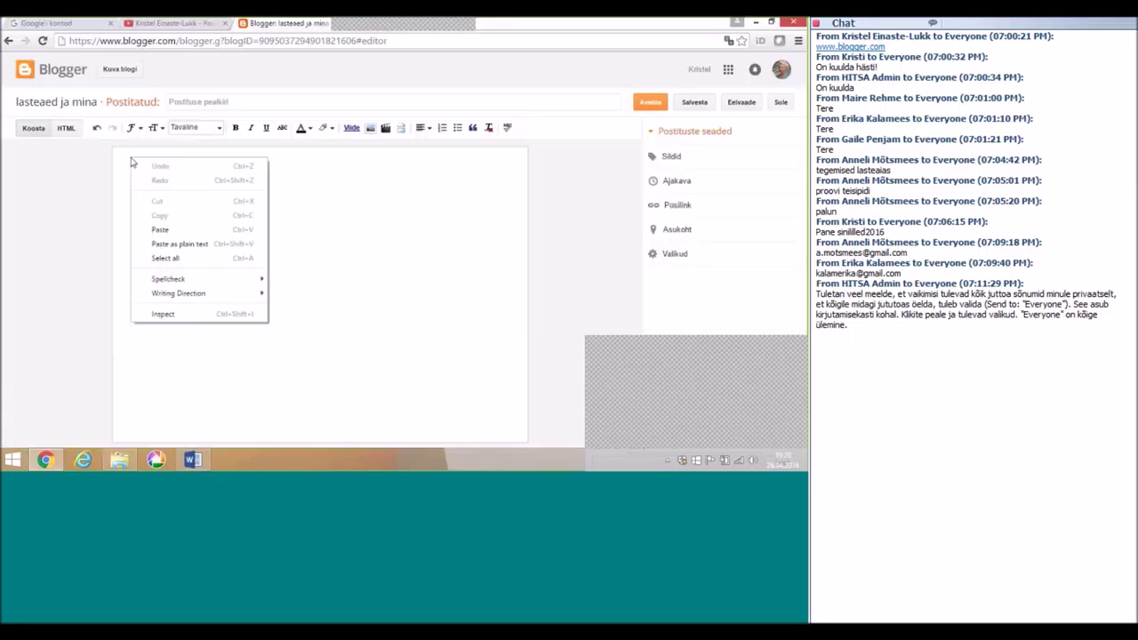
left_click(166, 231)
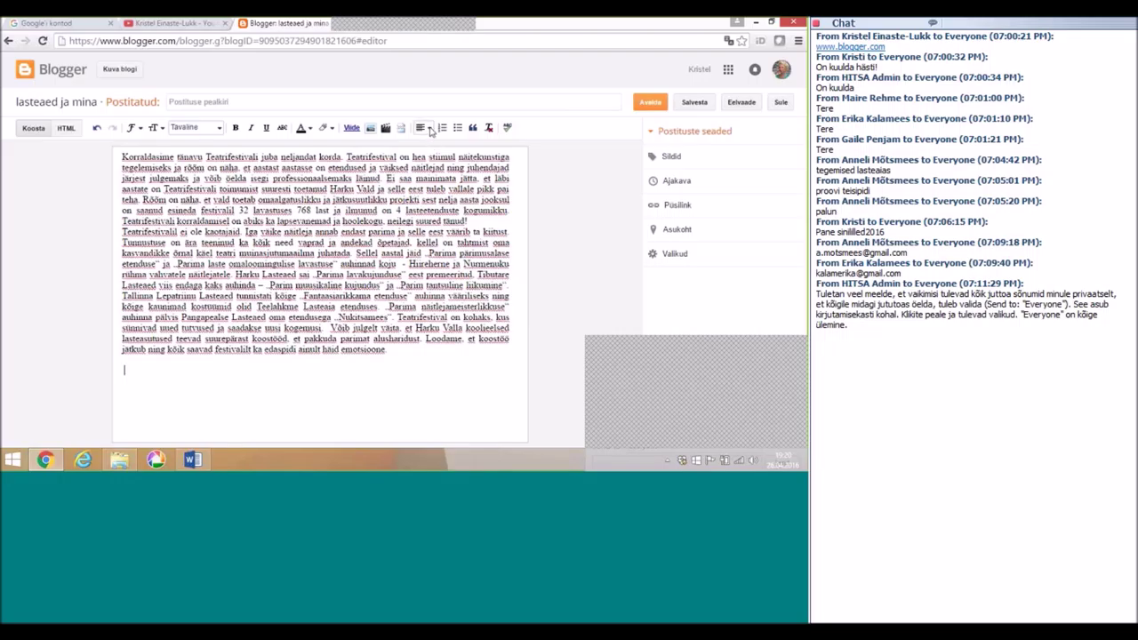
Step: Select the whole post text, try left alignment on it and set it to justified alignment
left_click_drag(385, 350, 108, 153)
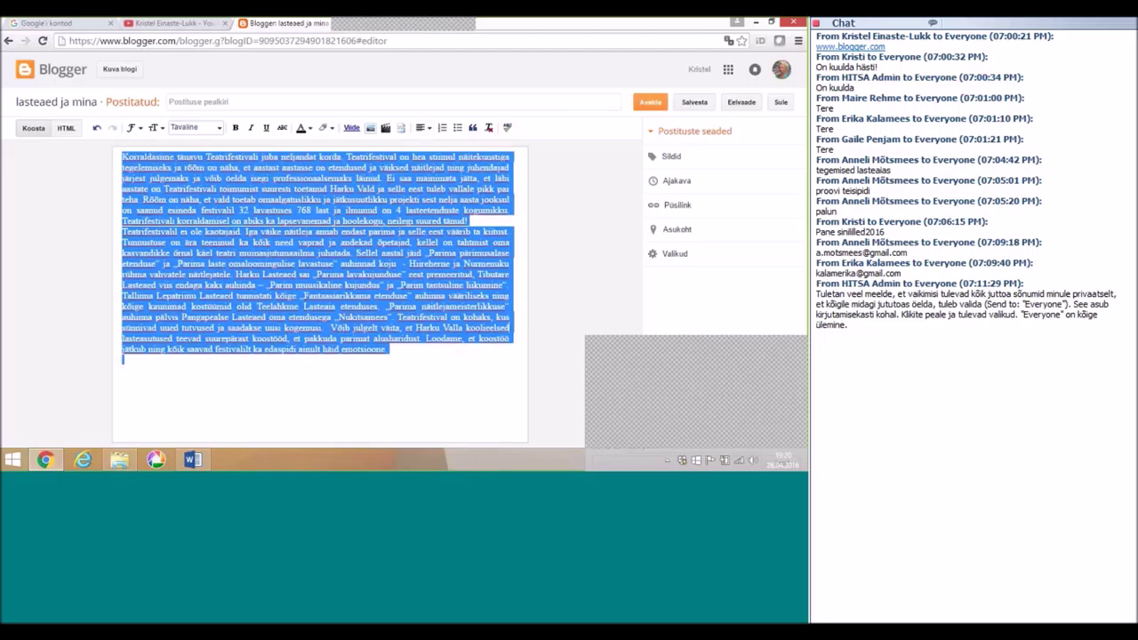
left_click(421, 127)
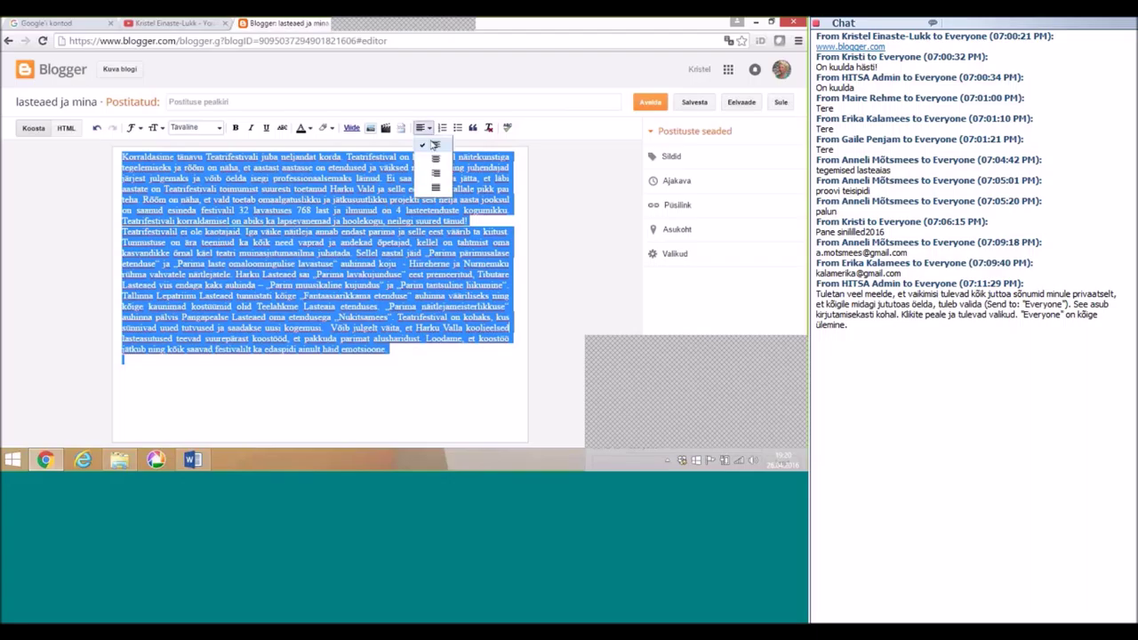
left_click(430, 149)
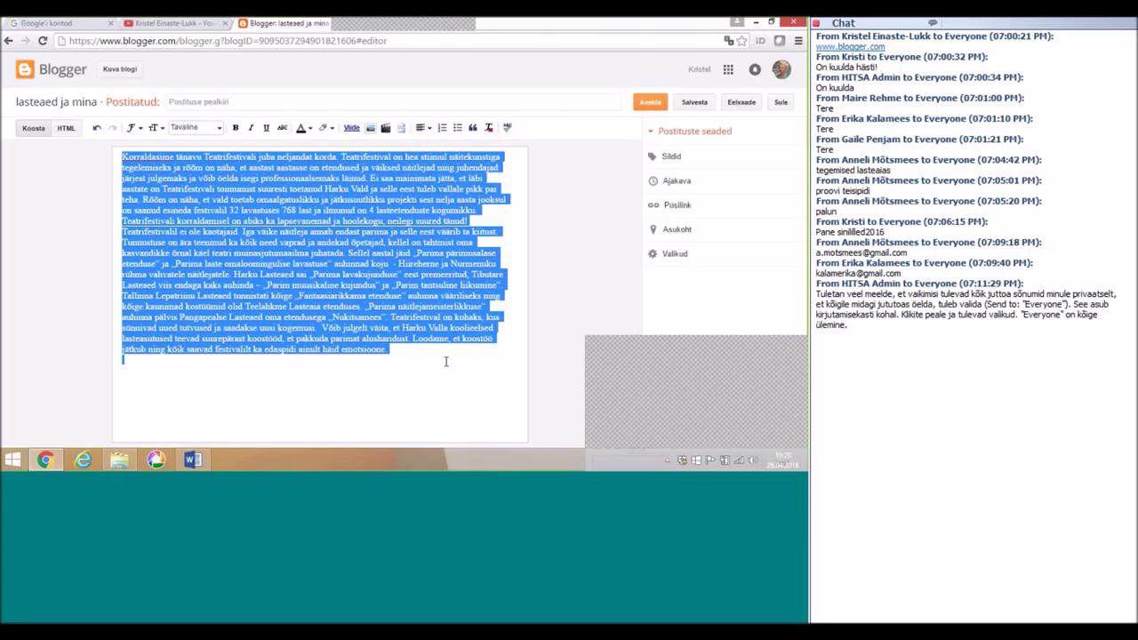
left_click(431, 129)
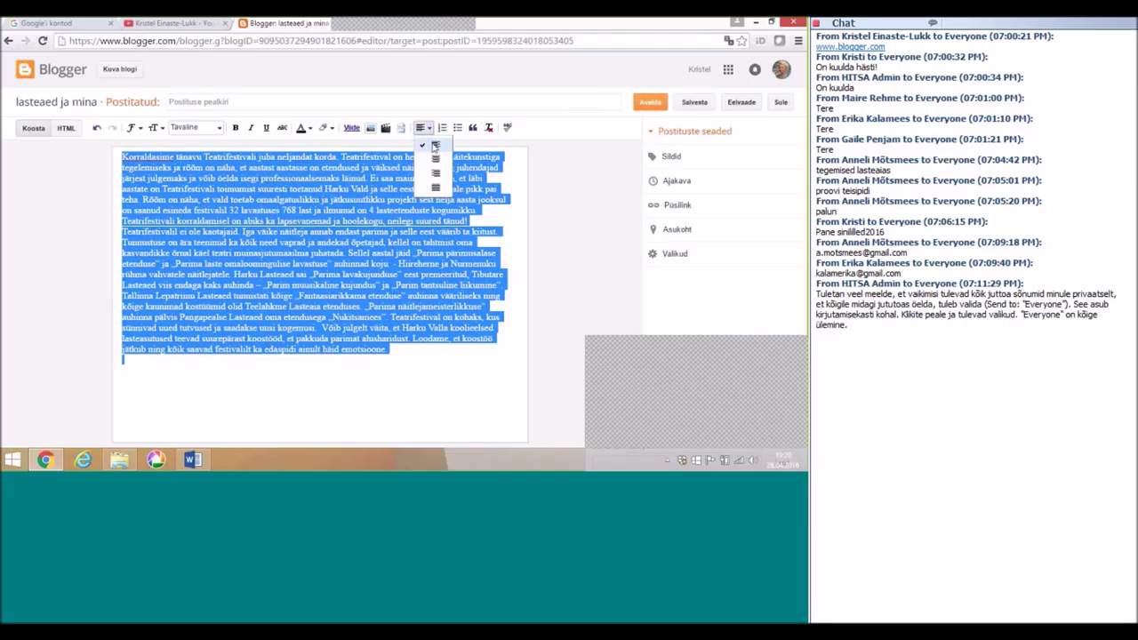
left_click(436, 186)
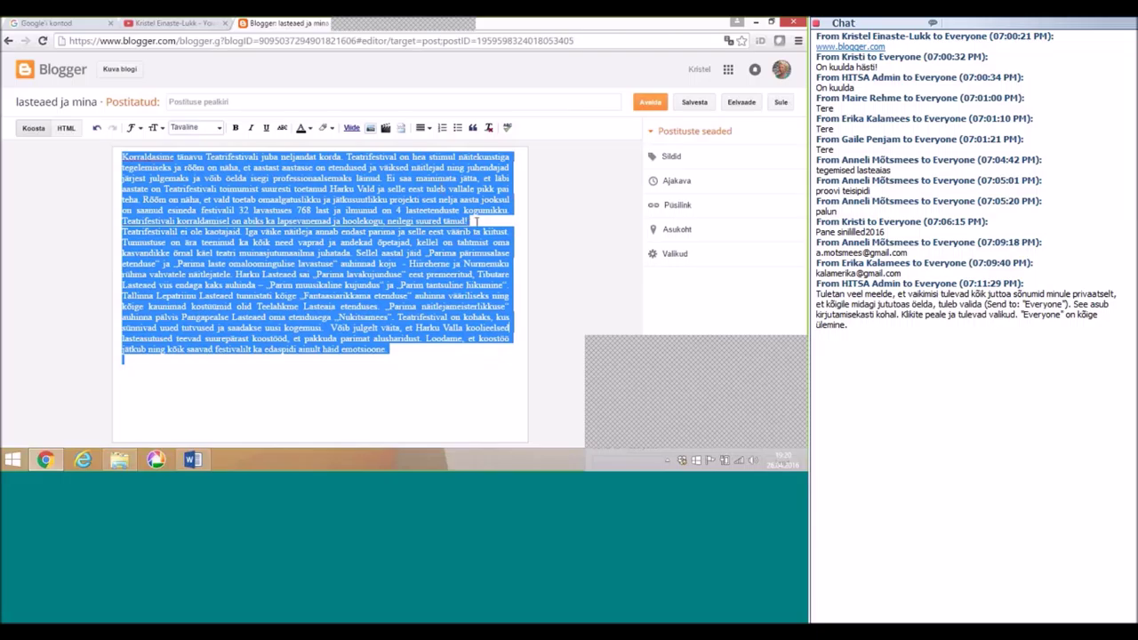
left_click(401, 359)
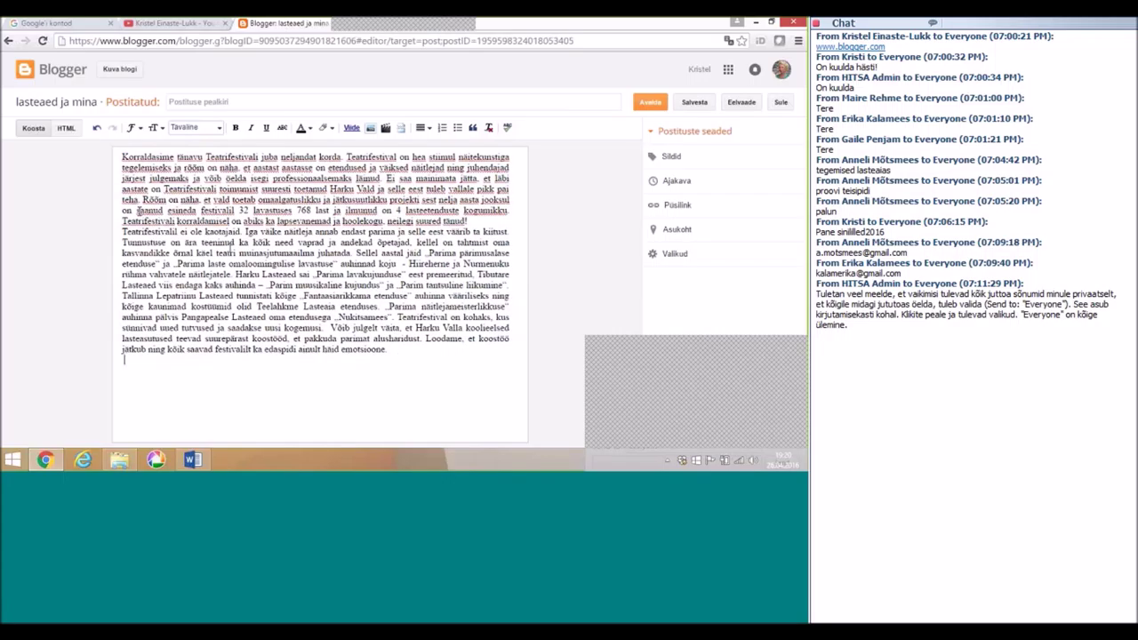
Step: Separate the post's two paragraphs with a blank line and place the cursor at the start of the text
left_click(123, 155)
left_click(479, 226)
key("Return")
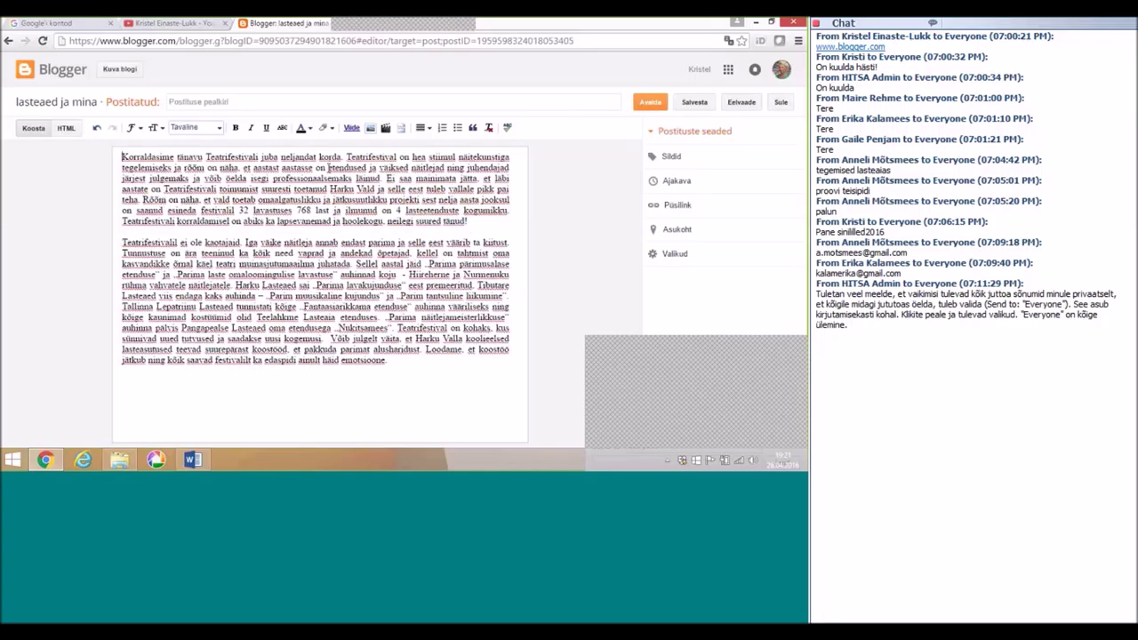
Step: Upload the picture SAM_3985 from the Teatrifestival 2016 folder in Pictures and insert it above the post text
left_click(371, 129)
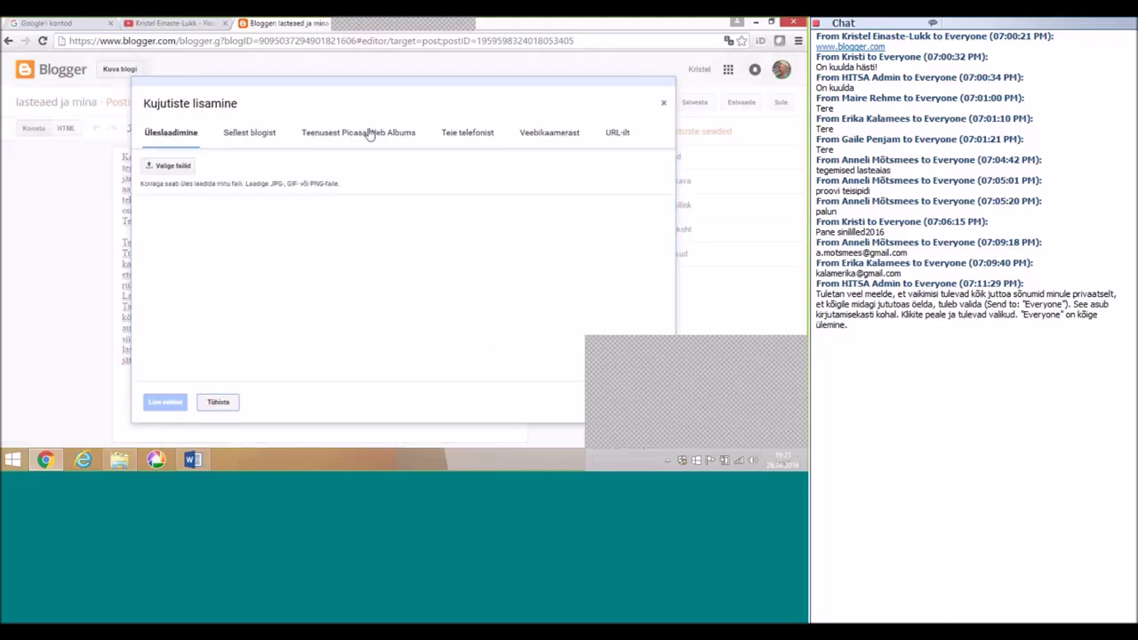
left_click(173, 167)
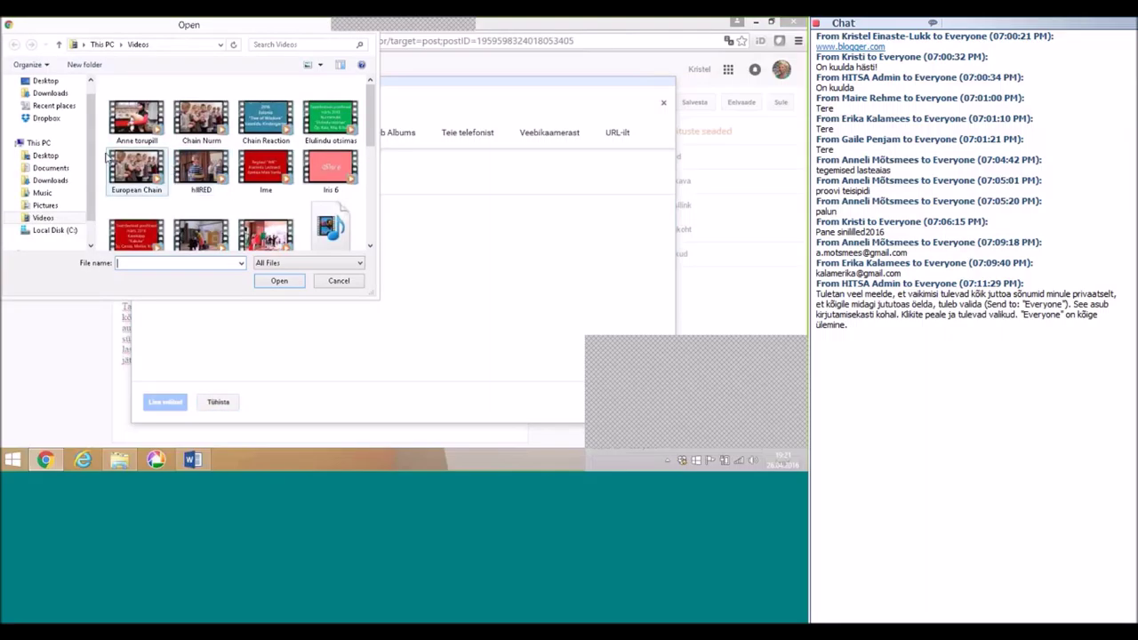
left_click(46, 205)
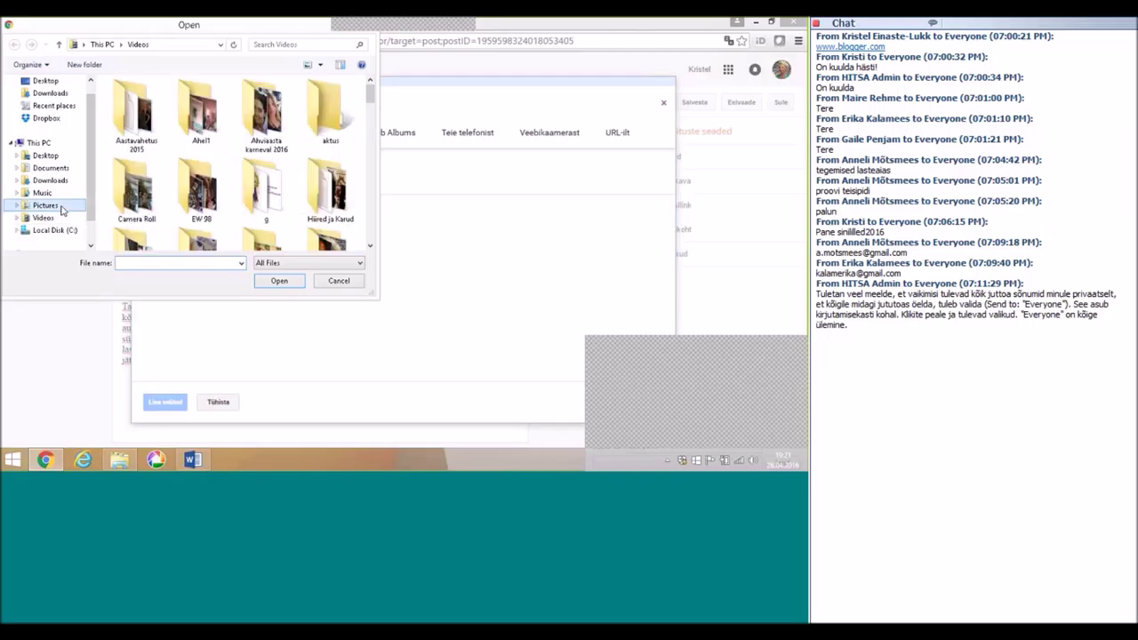
left_click_drag(370, 92, 358, 188)
double_click(137, 140)
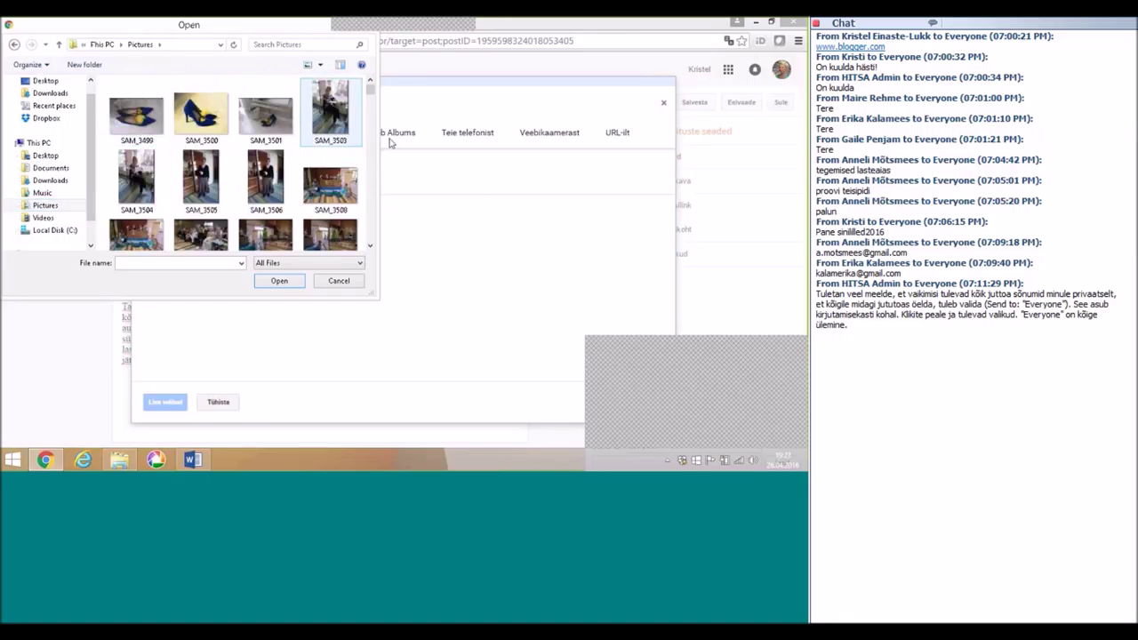
left_click_drag(370, 89, 383, 245)
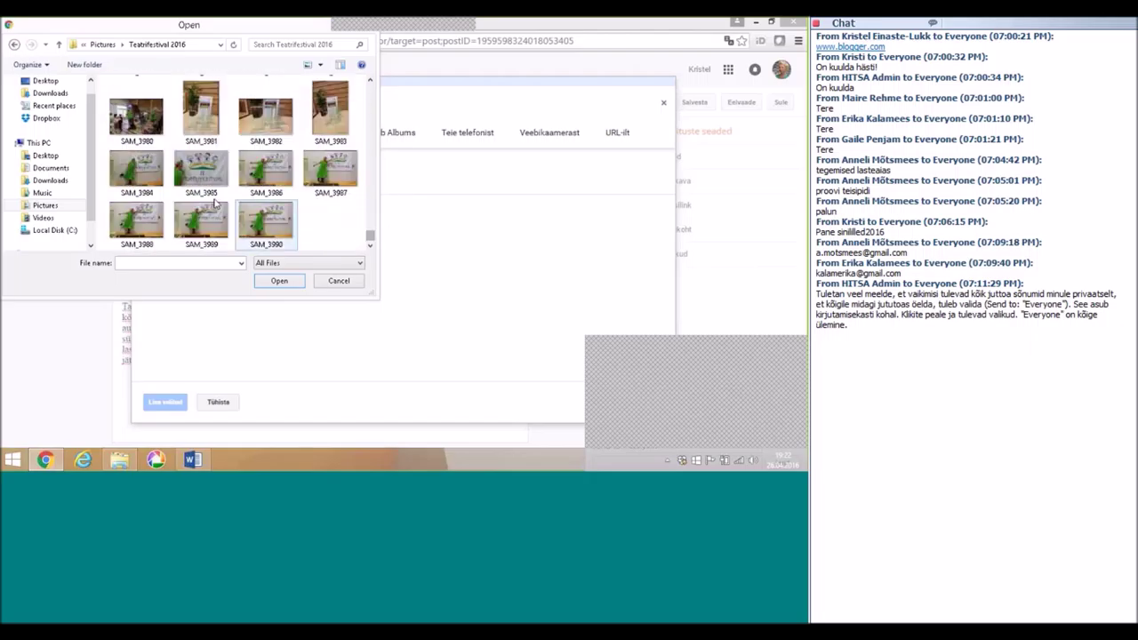
double_click(209, 168)
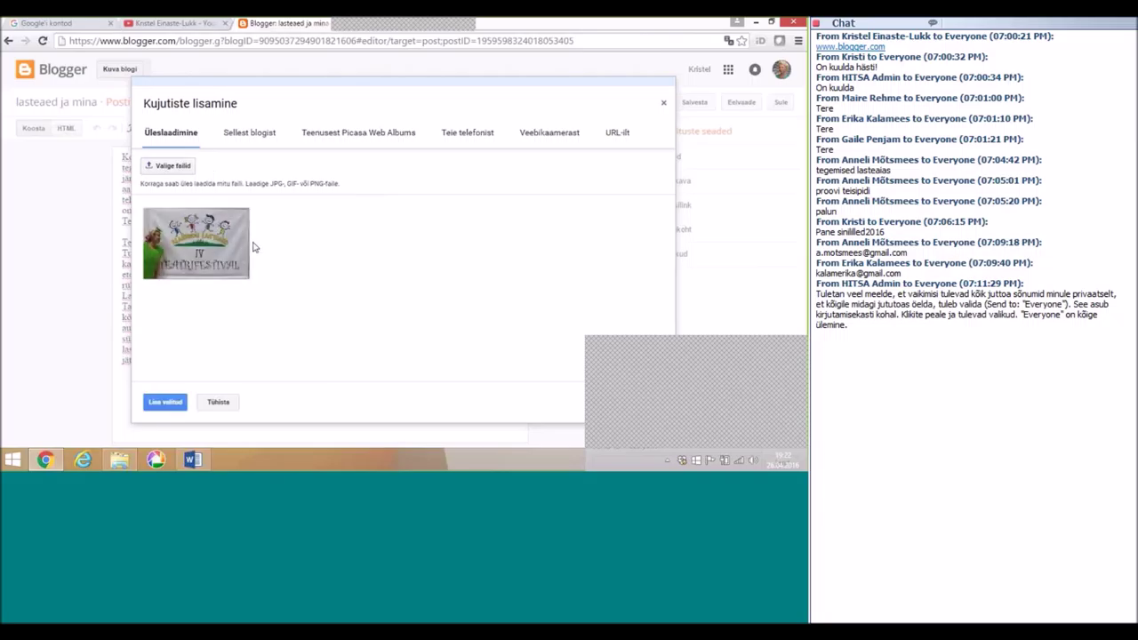
left_click(203, 240)
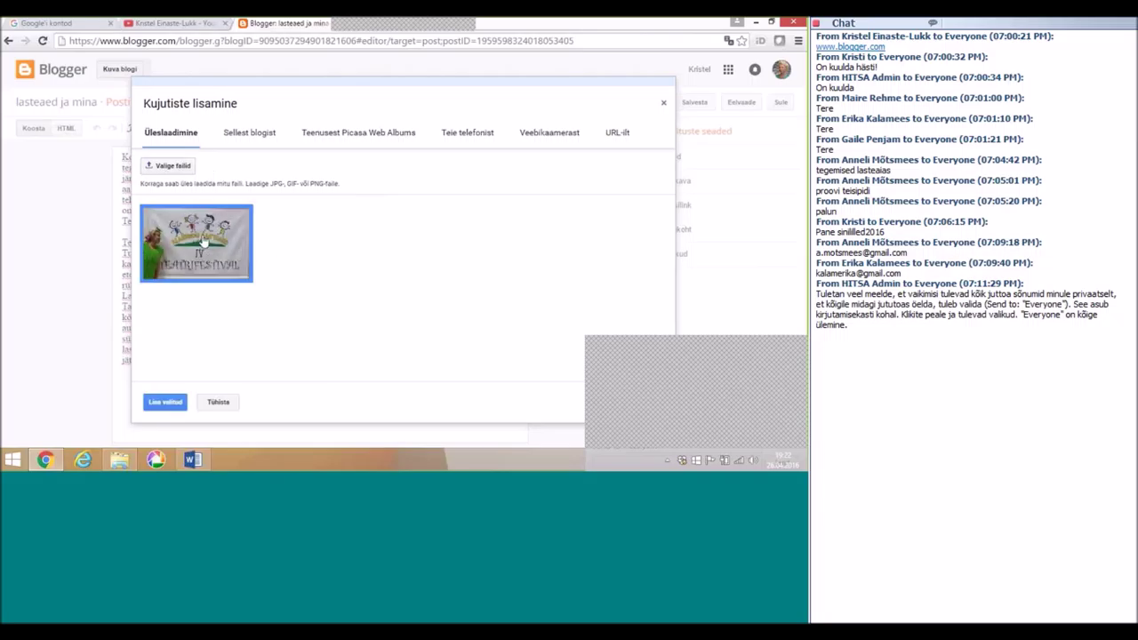
left_click(163, 403)
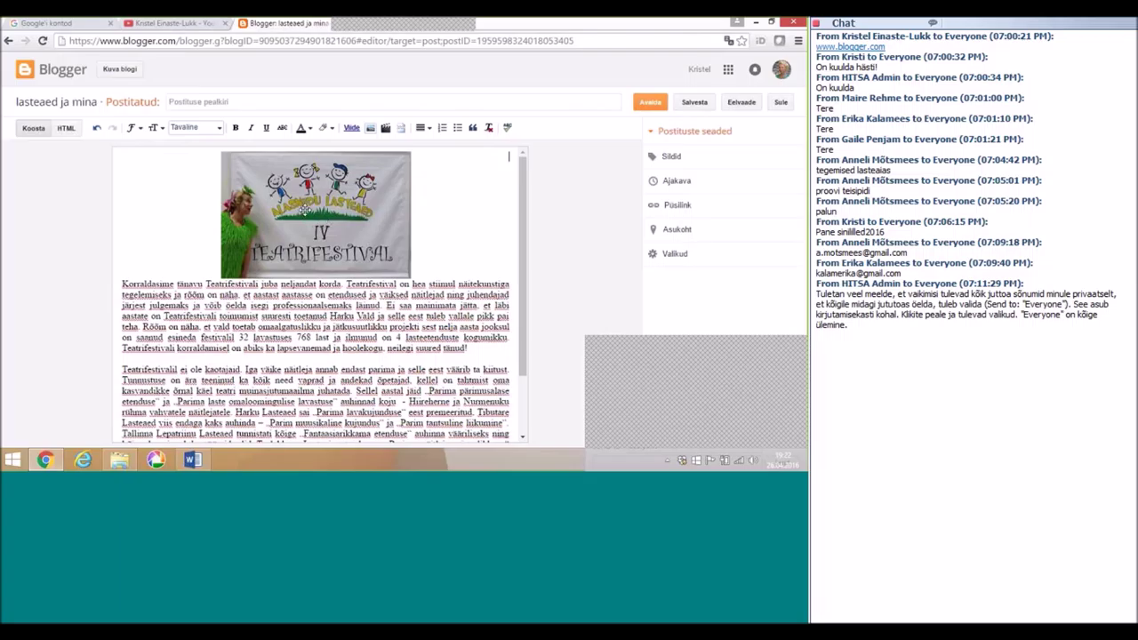
Step: Enlarge the festival banner picture in the post, trying the size Suur and setting it to Väga suur
left_click(305, 212)
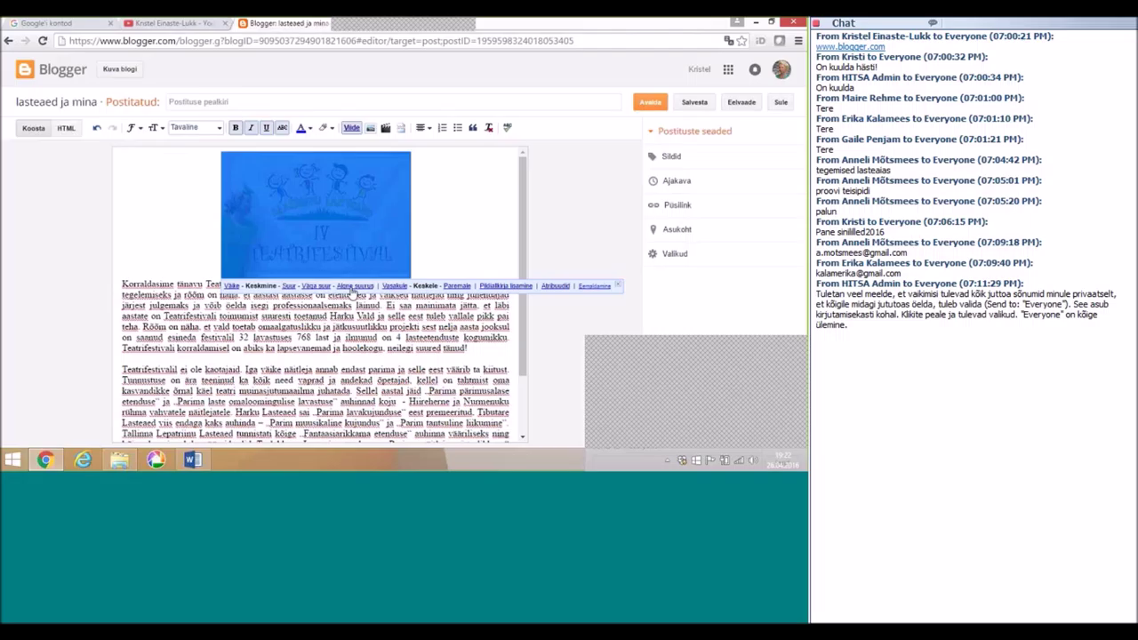
left_click(290, 288)
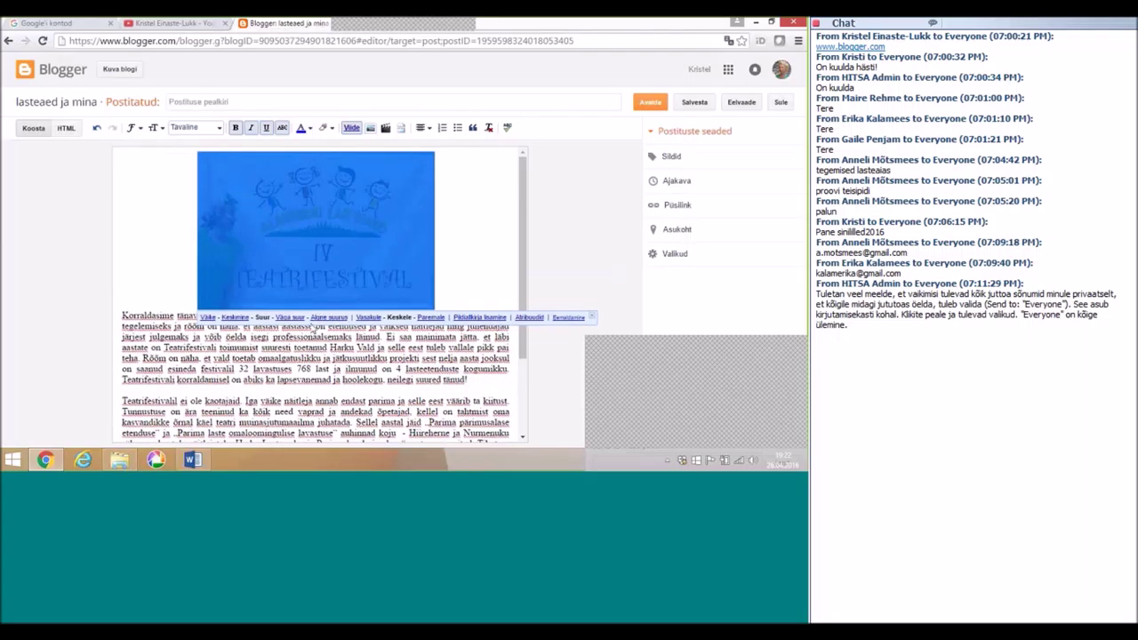
left_click(289, 318)
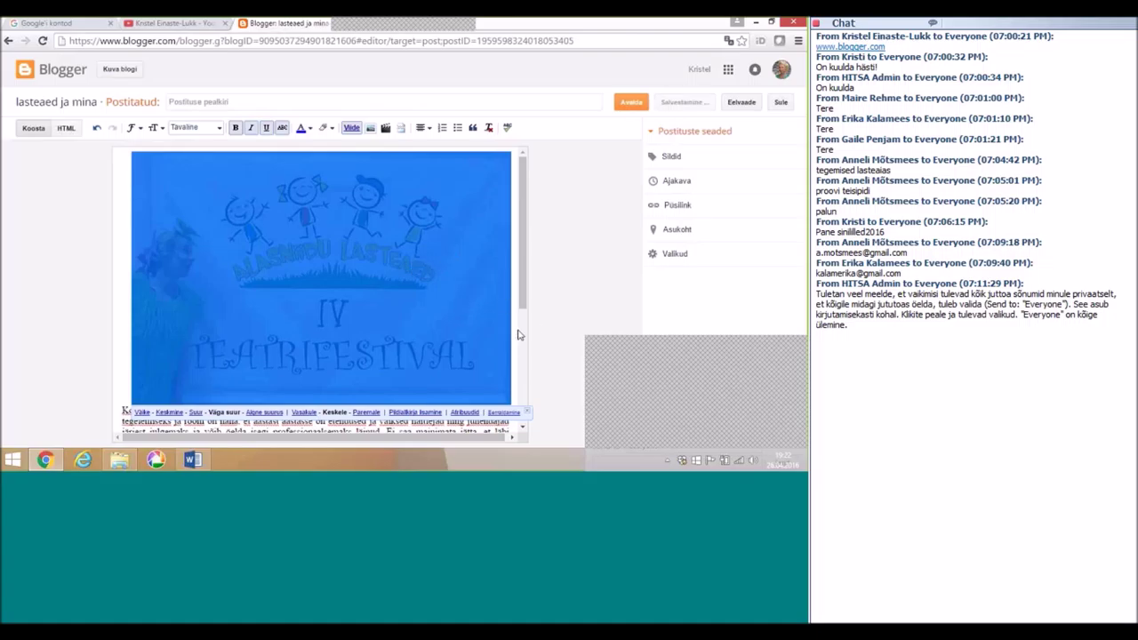
Step: Upload the Teatrifestival picture SAM_3760 of children in white costumes and insert it on the blank line between the two paragraphs
scroll(516, 336, "down", 5)
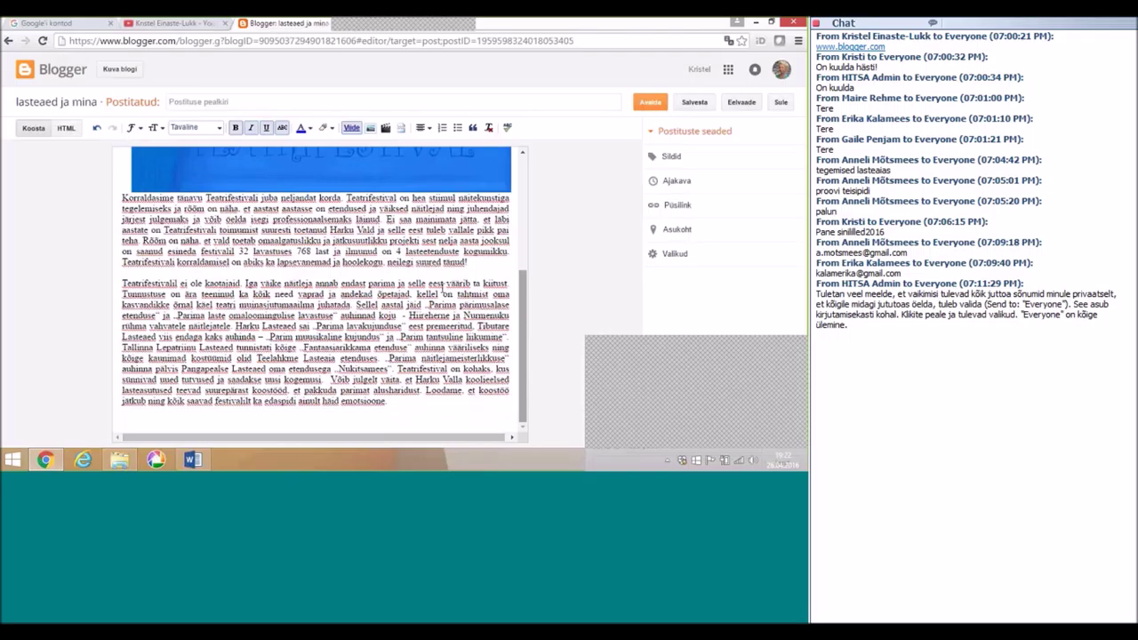
left_click(440, 276)
scroll(440, 277, "up", 3)
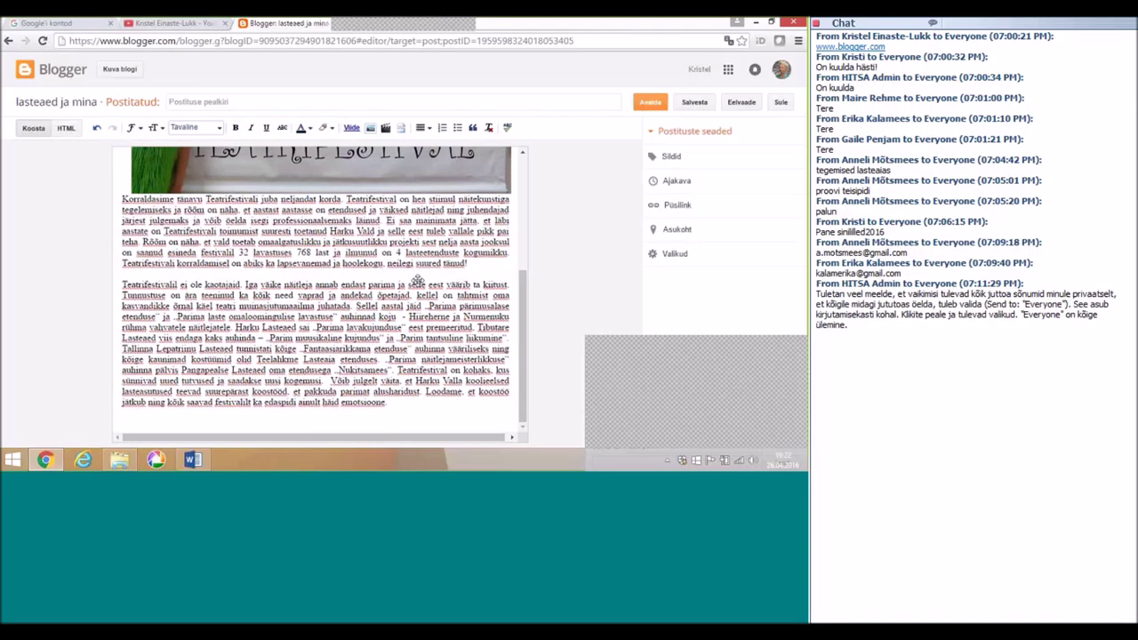
scroll(405, 271, "down", 5)
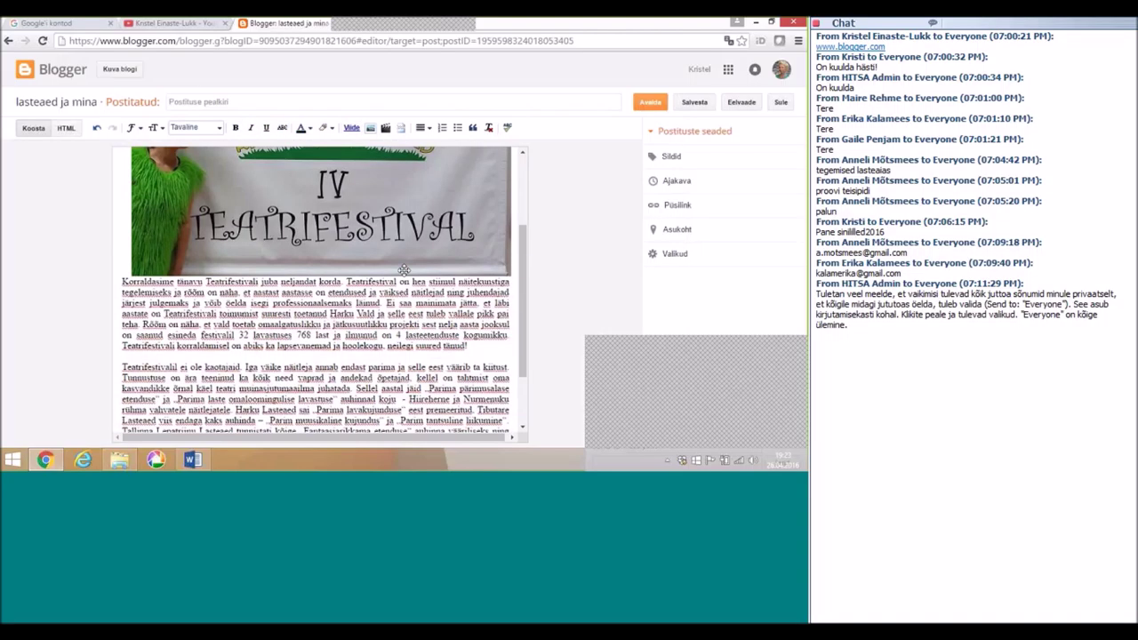
left_click(124, 274)
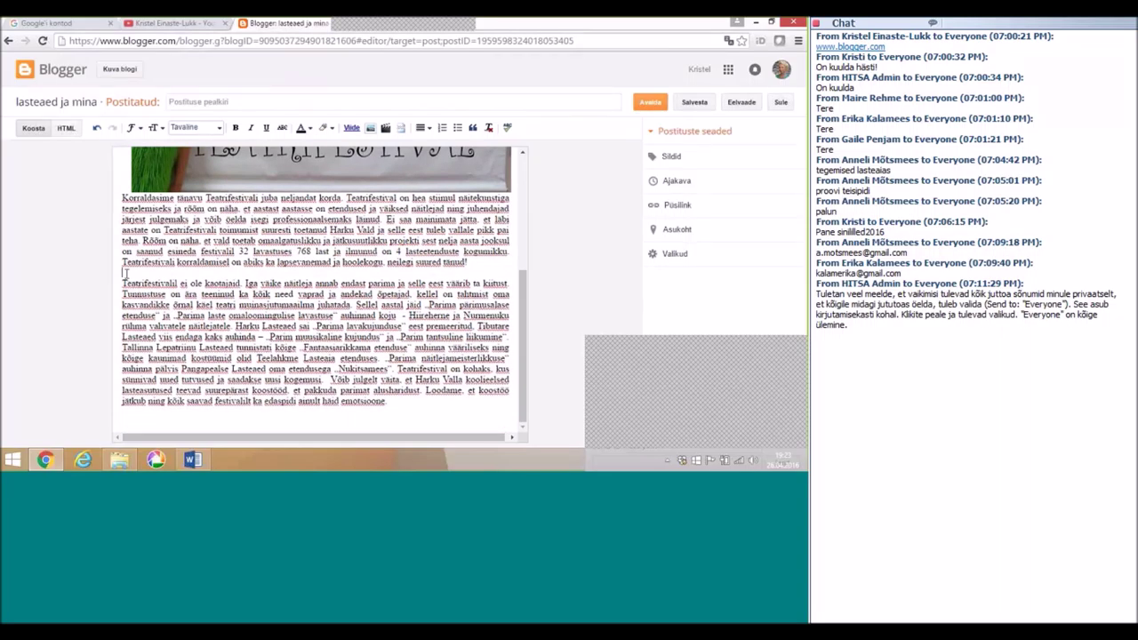
left_click(372, 127)
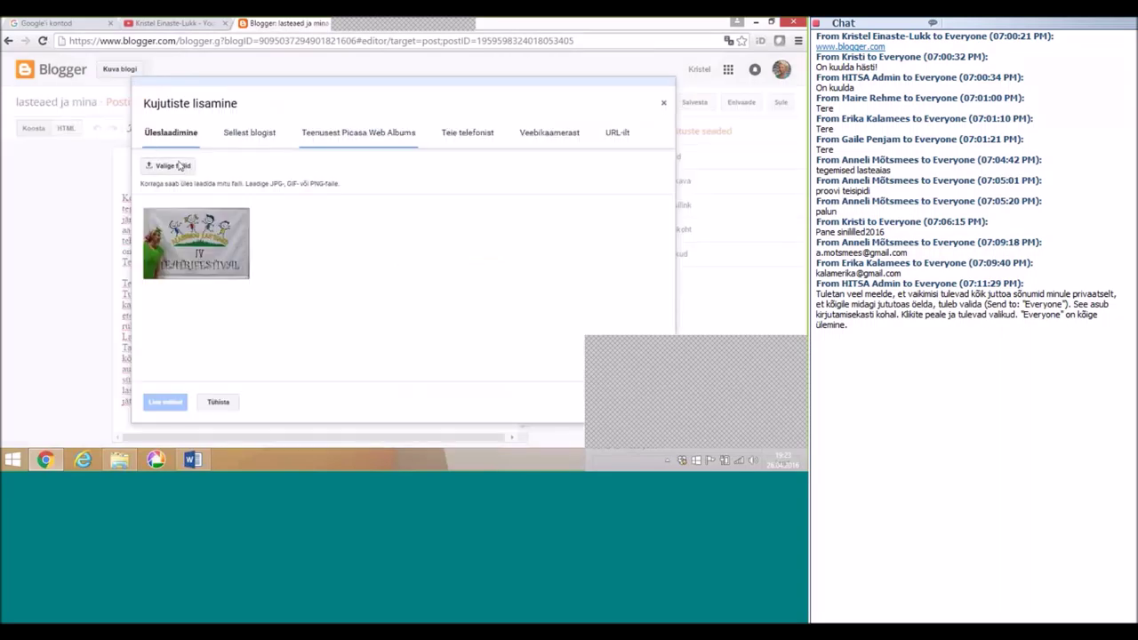
left_click(180, 166)
left_click_drag(370, 89, 364, 163)
double_click(339, 188)
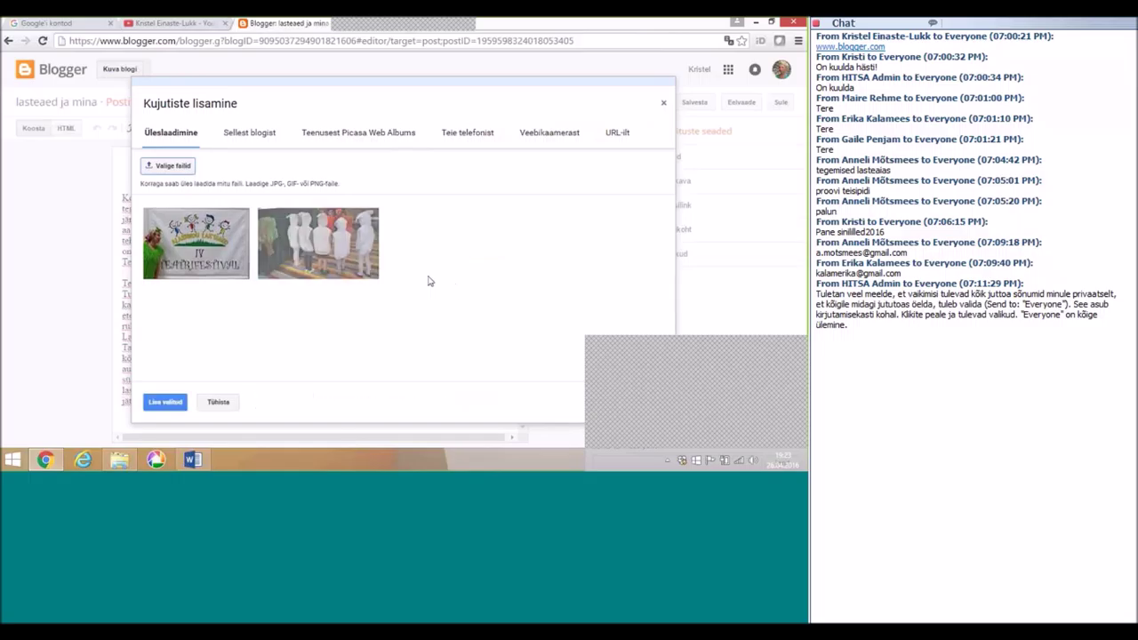
left_click(315, 242)
left_click(166, 402)
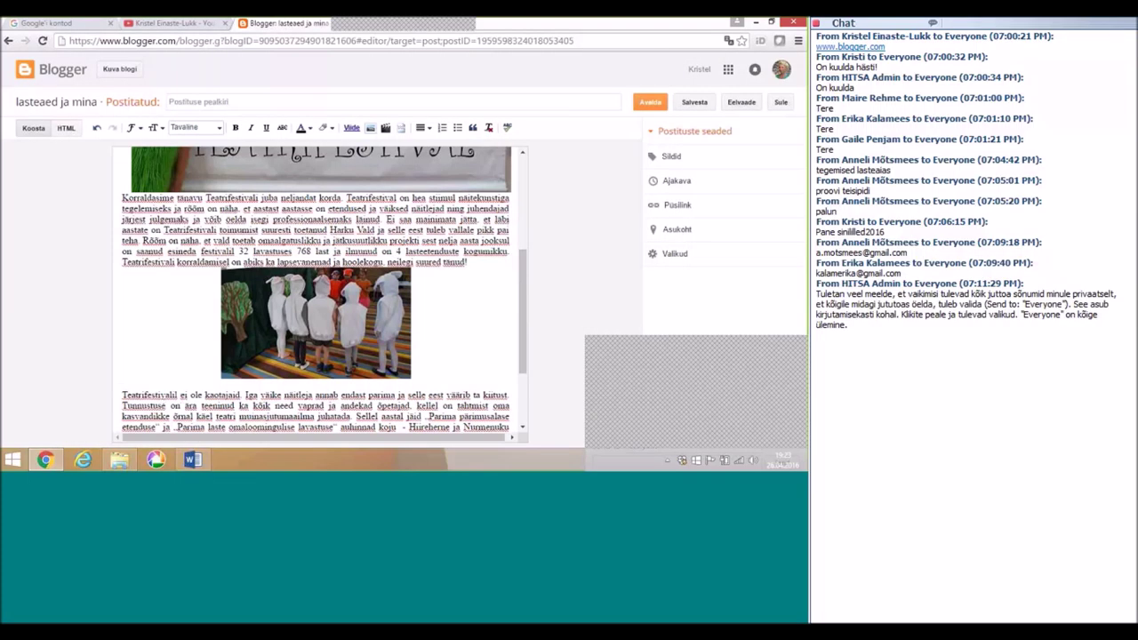
Step: Set the size of the newly inserted picture of the costumed children to Väga suur
left_click(327, 317)
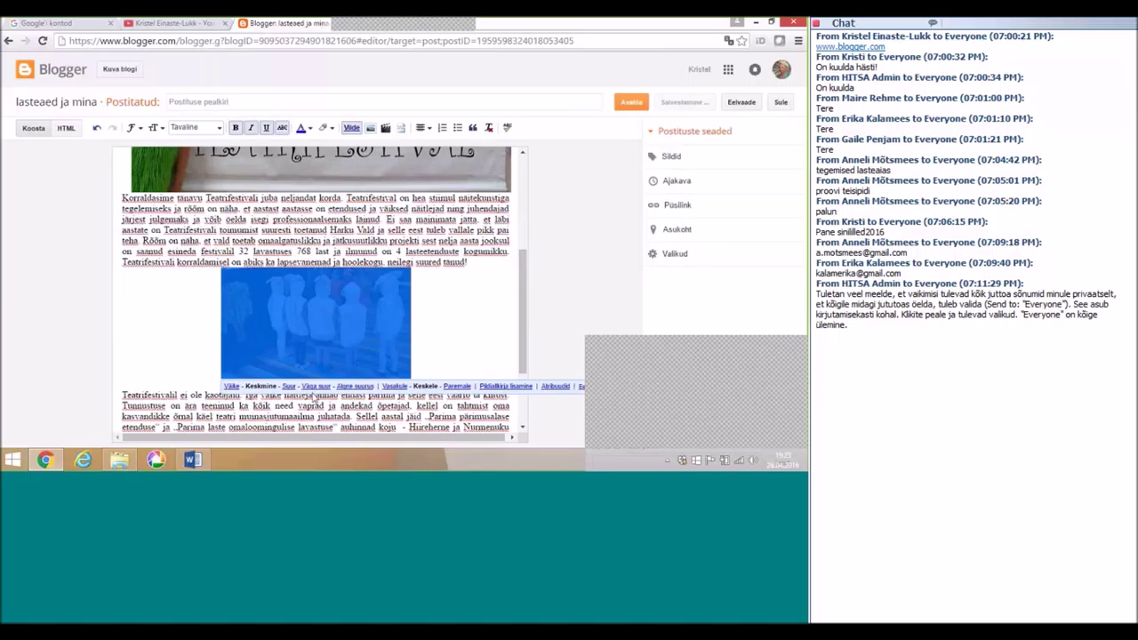
left_click(315, 385)
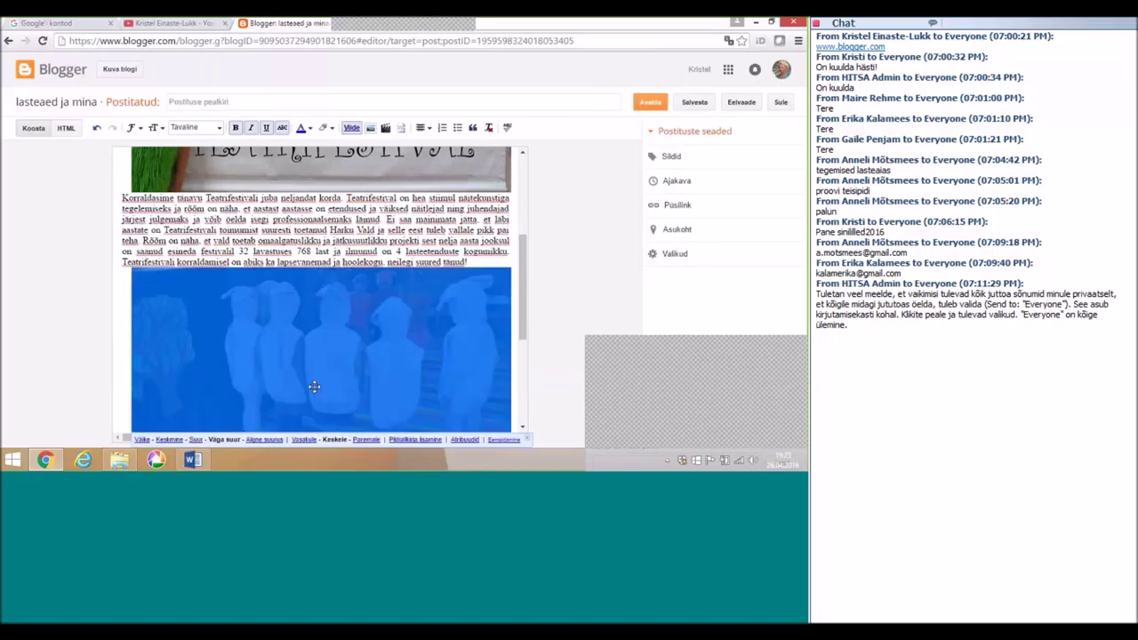
left_click(410, 319)
Step: Add a closing line below the last paragraph reading "Kirjutas" followed by the author's first name
scroll(471, 294, "down", 5)
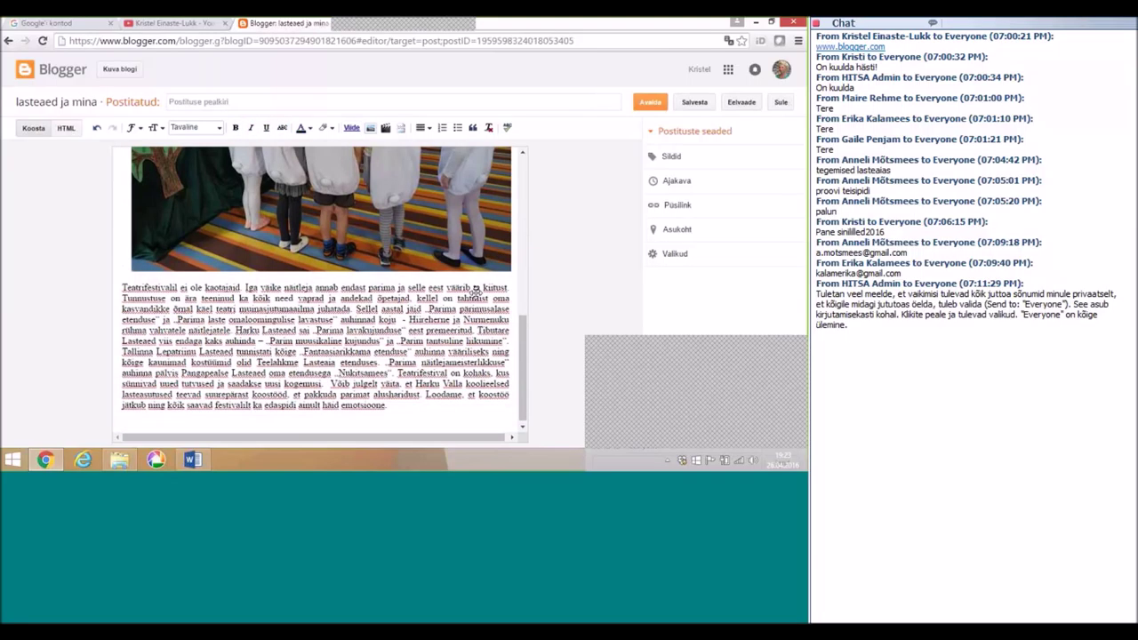
left_click(401, 409)
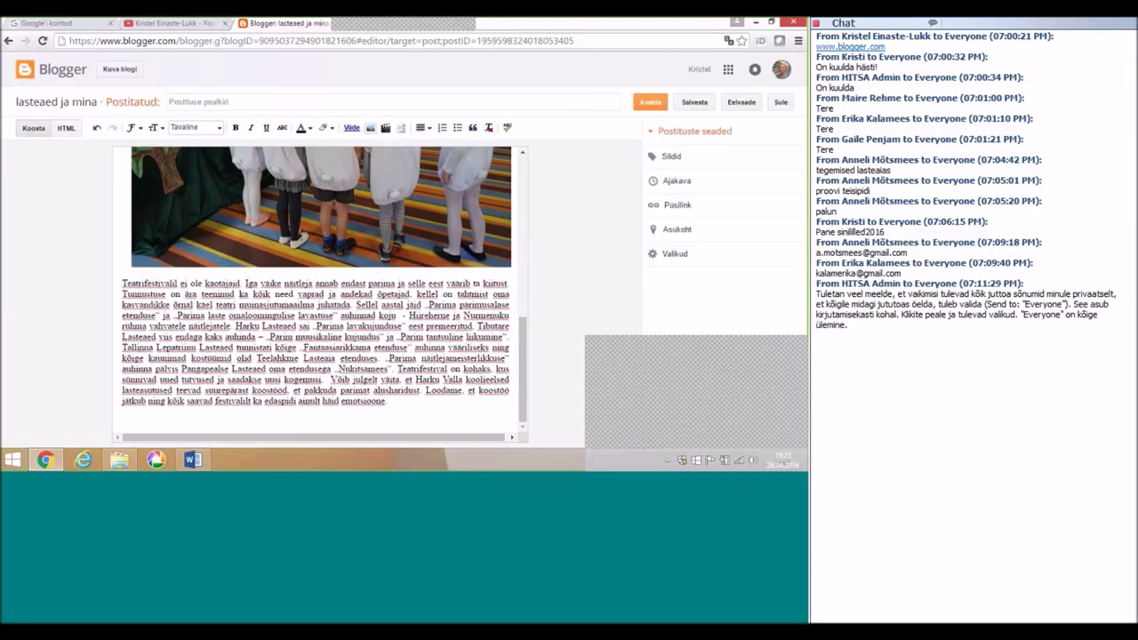
key("Return")
type("Kirjutas Kris")
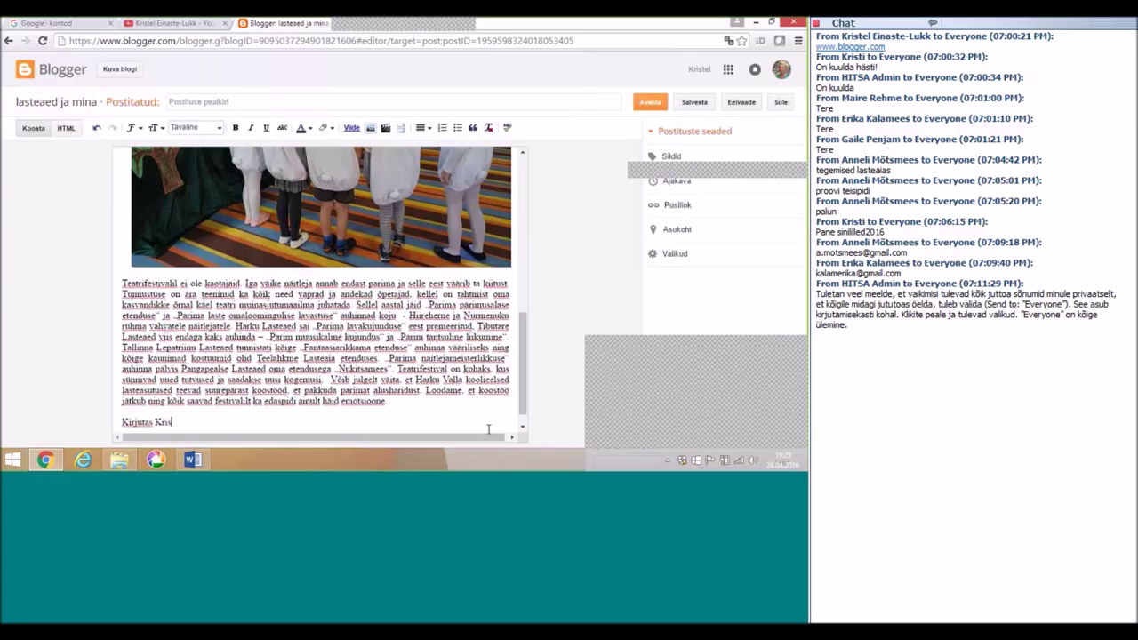
type("tel")
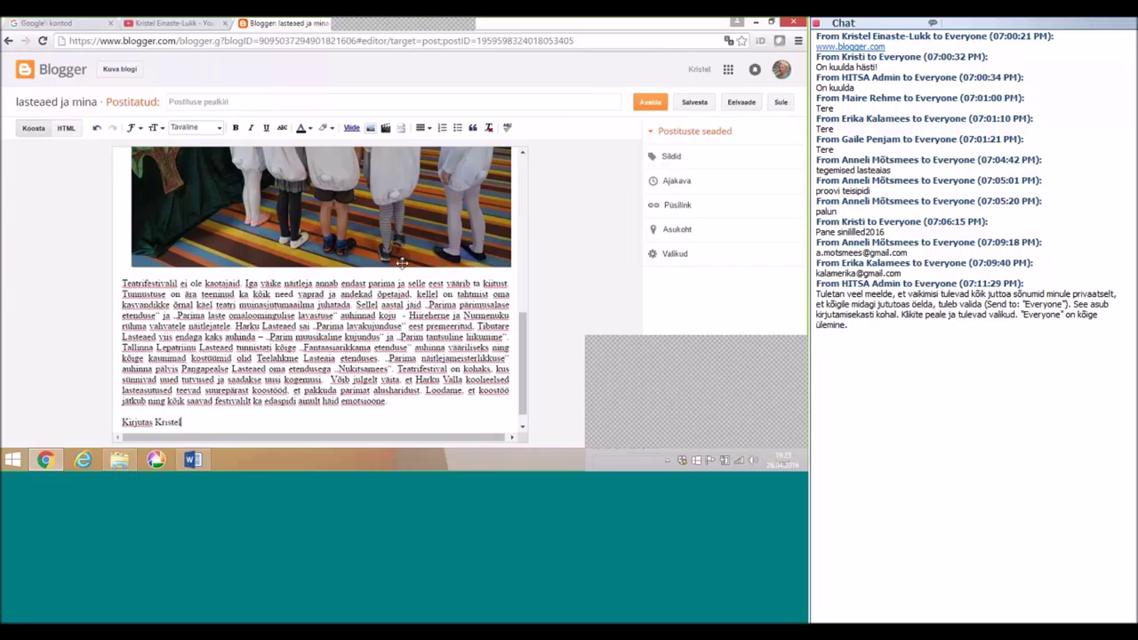
Step: Enter Teatrifestivalist as the title of the post
left_click(609, 102)
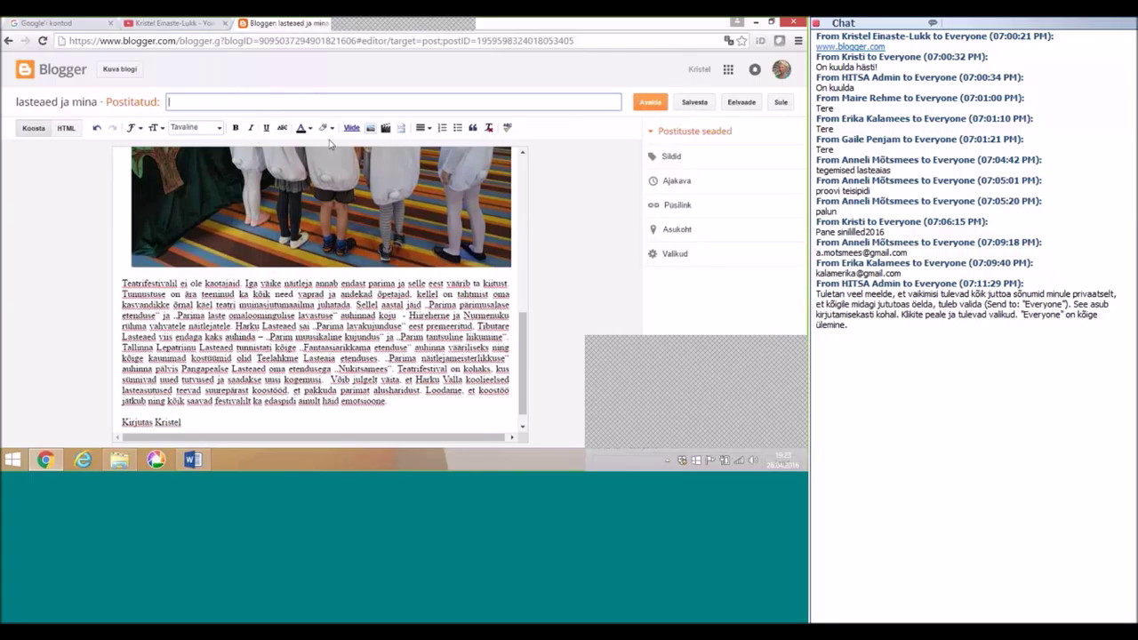
type("Teatrife")
type("stivalist")
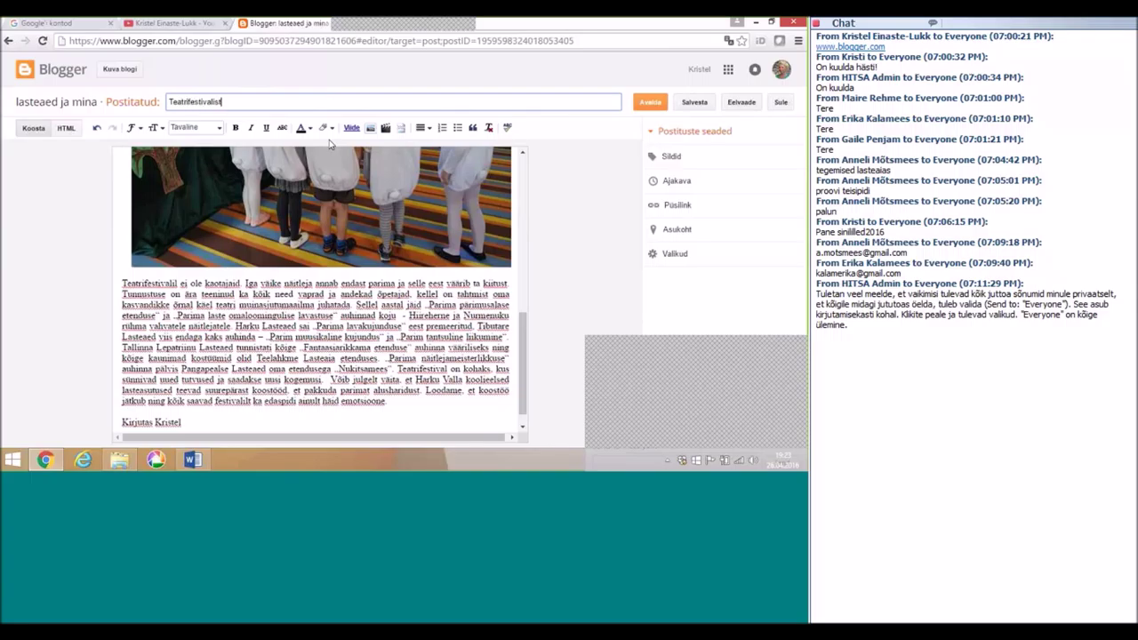
Step: Check the finished post from start to end, publish it and close the Google+ sharing dialog
left_click(645, 105)
scroll(390, 266, "up", 10)
scroll(392, 266, "up", 1)
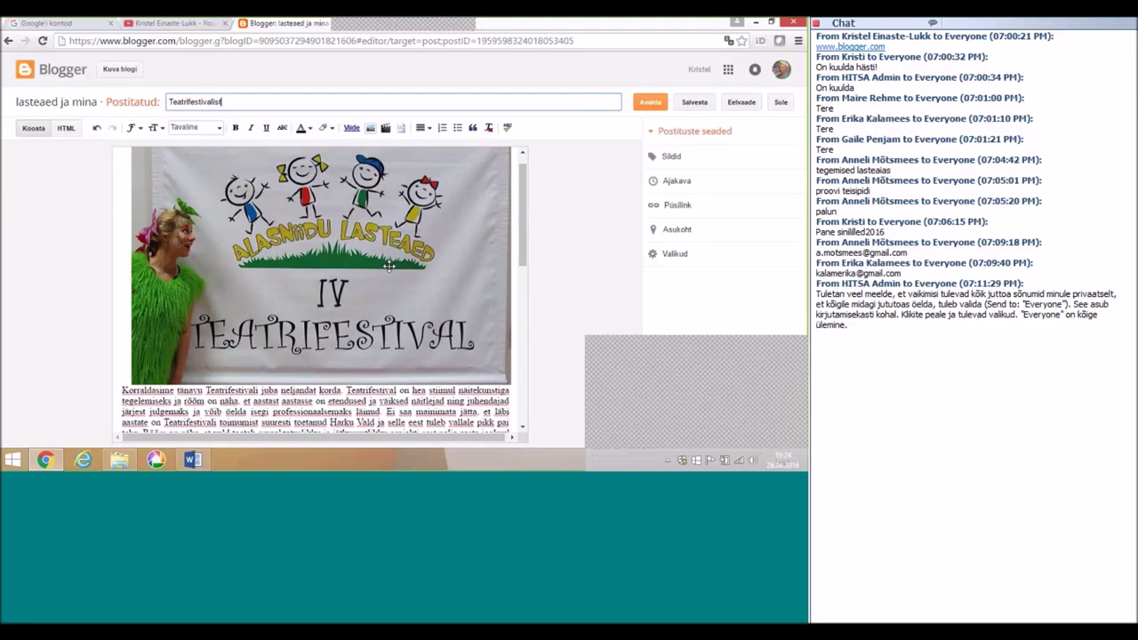
scroll(406, 256, "down", 5)
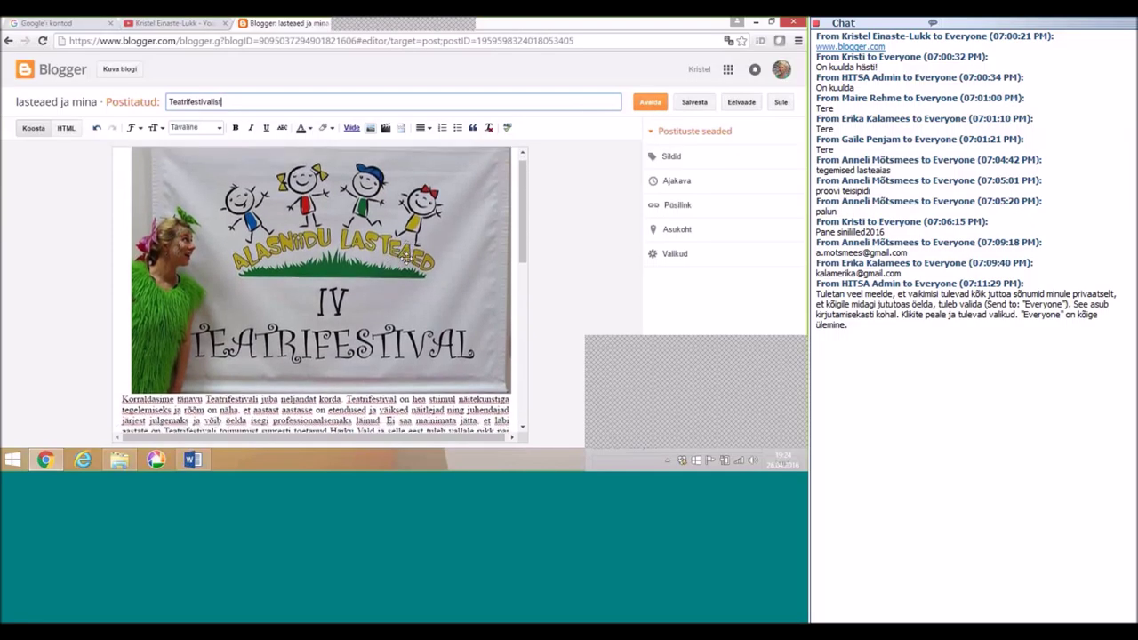
scroll(405, 257, "down", 3)
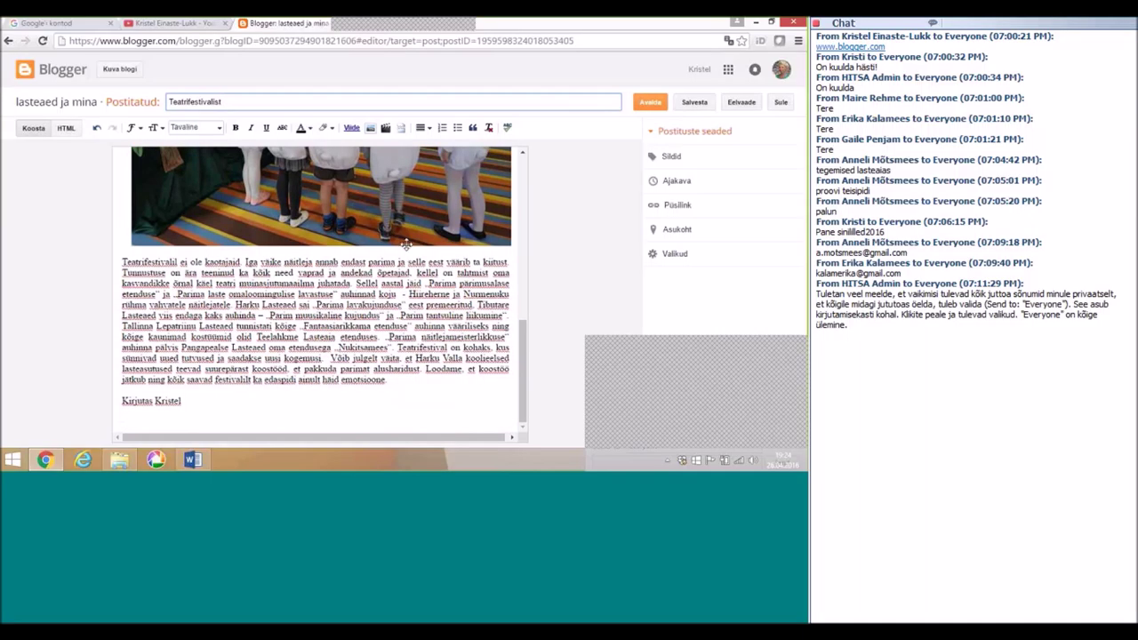
left_click(643, 104)
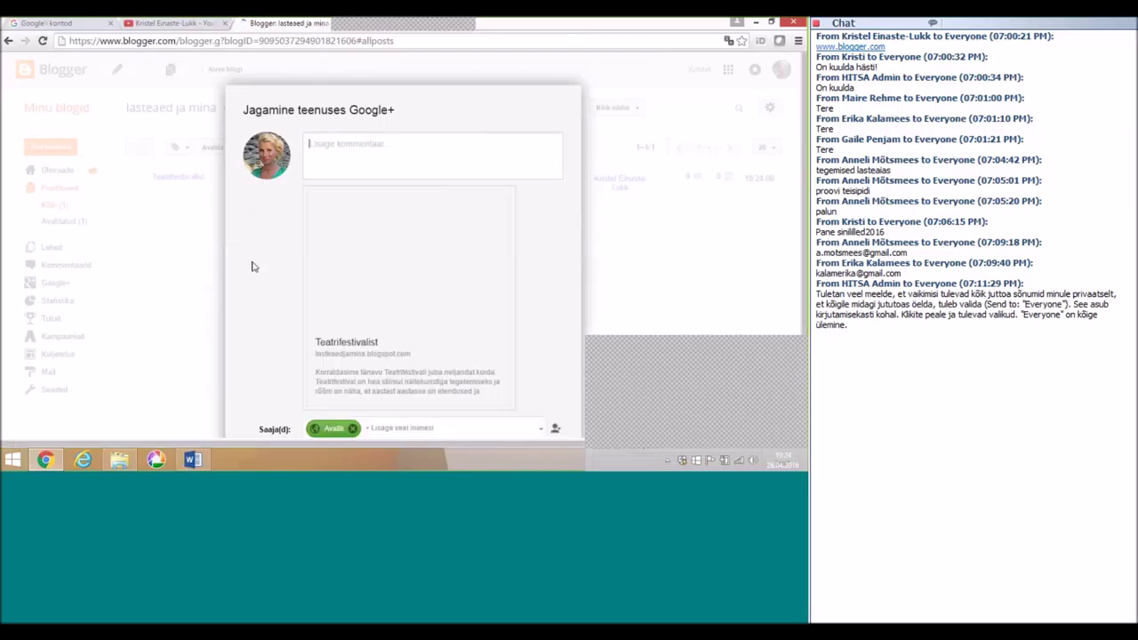
left_click(258, 429)
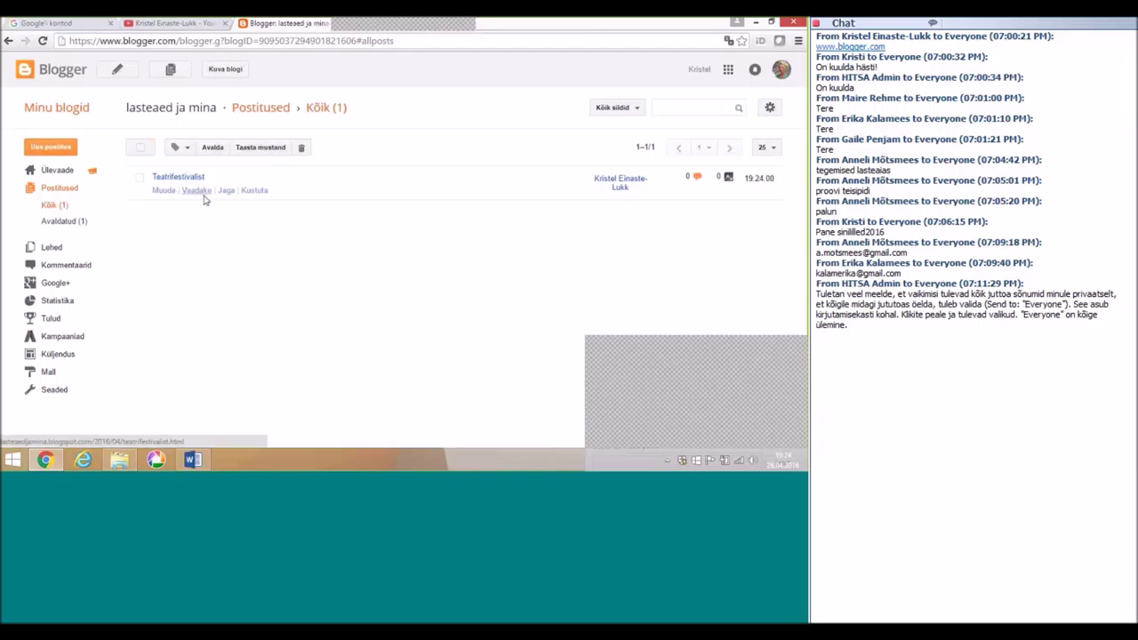
Step: View the published Teatrifestivalist post, accept the cookie notice and examine how its pictures, text and author line appear on the blog
left_click(201, 192)
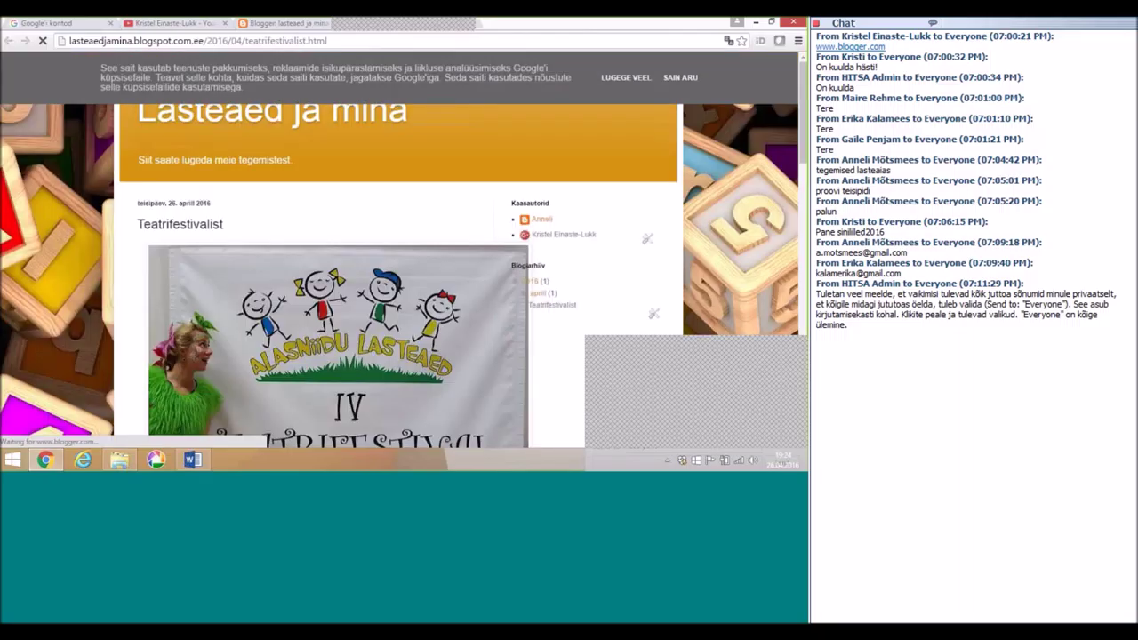
left_click(683, 78)
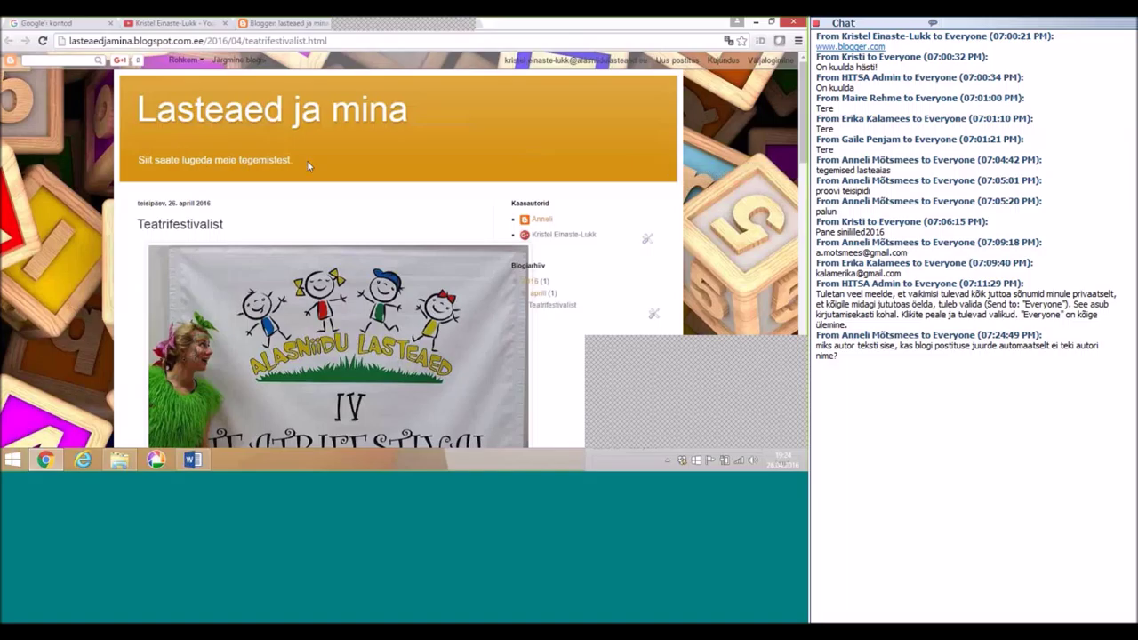
scroll(294, 165, "down", 1)
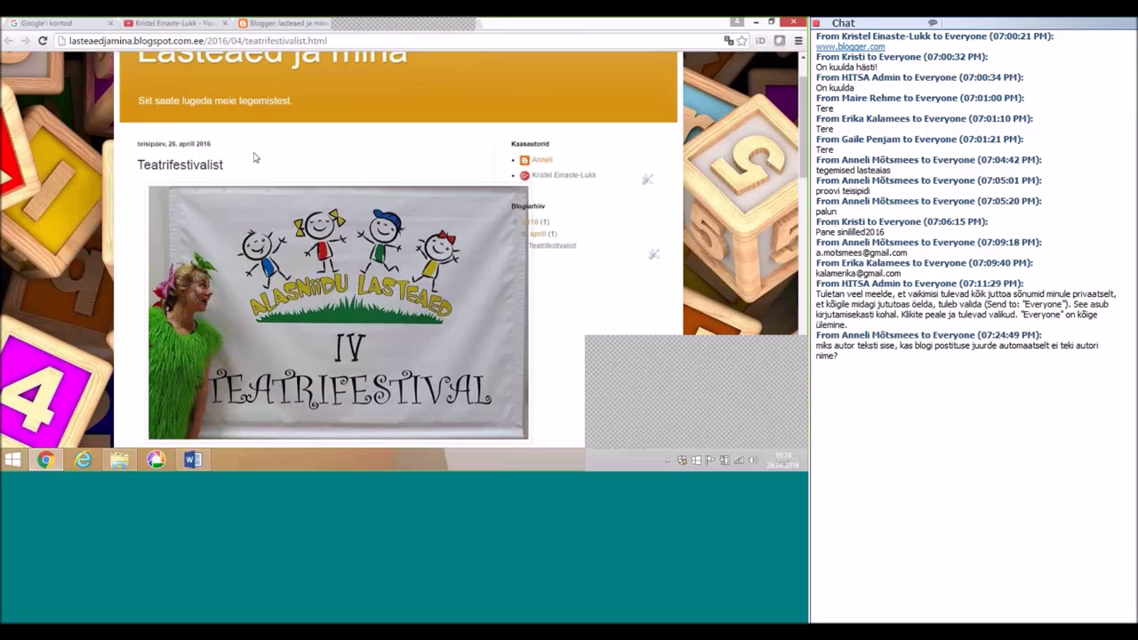
scroll(284, 164, "down", 1)
scroll(471, 206, "down", 3)
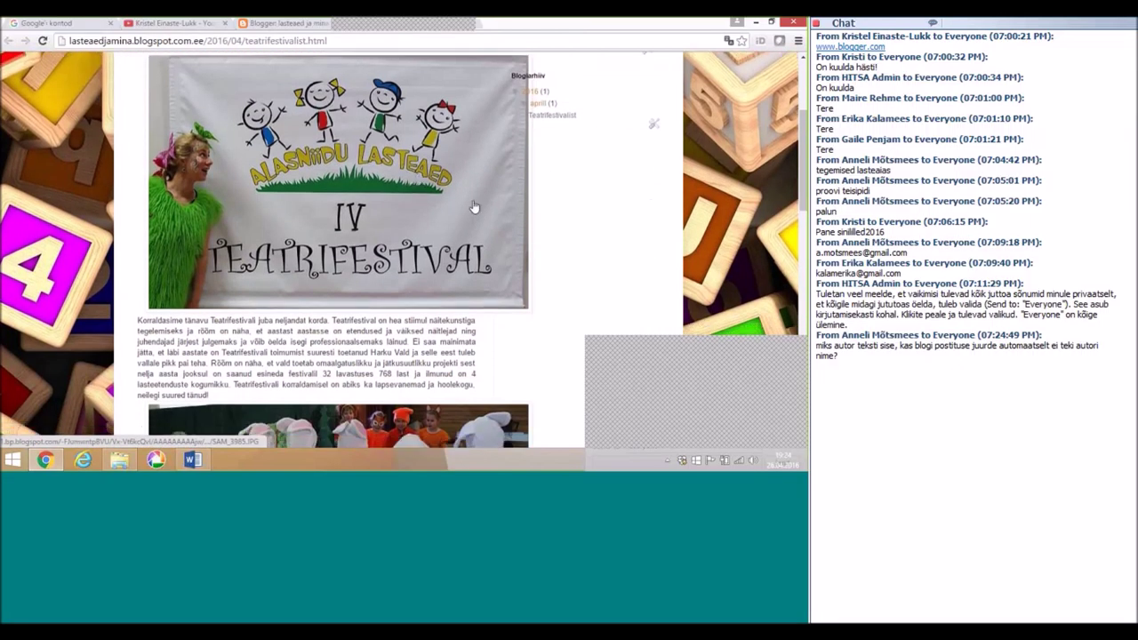
scroll(474, 206, "down", 7)
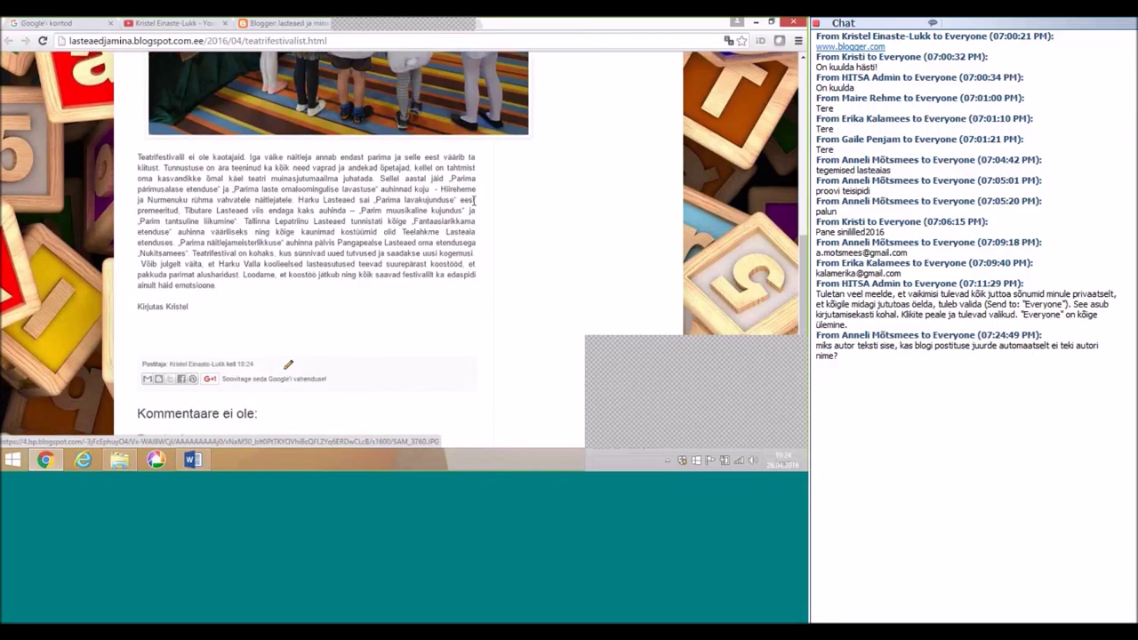
scroll(473, 204, "down", 2)
scroll(475, 207, "up", 2)
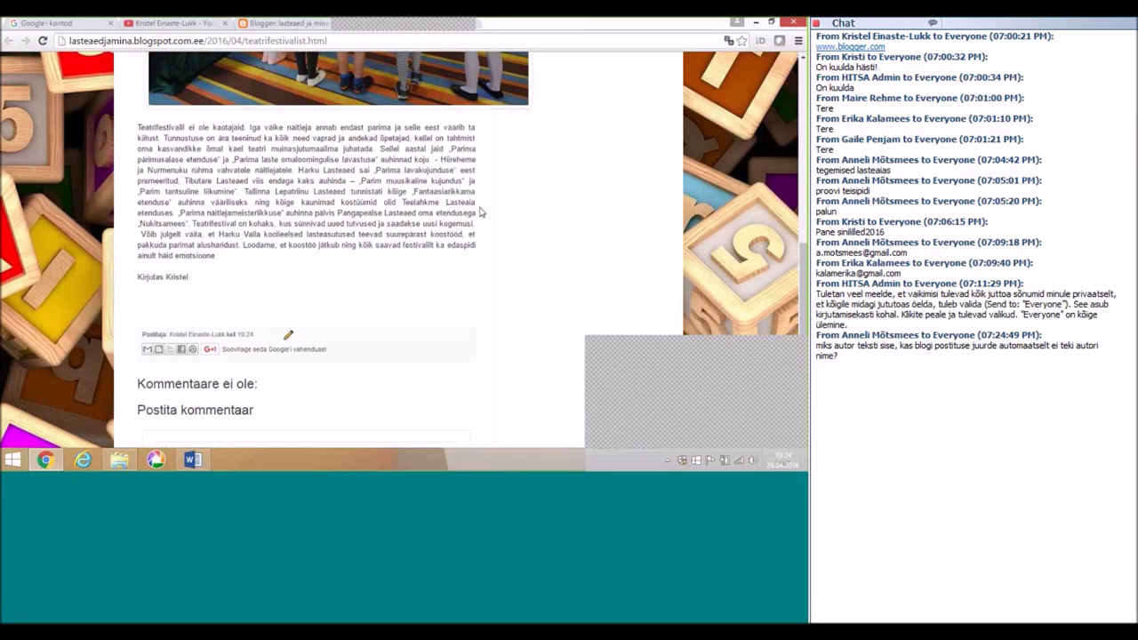
scroll(480, 212, "up", 3)
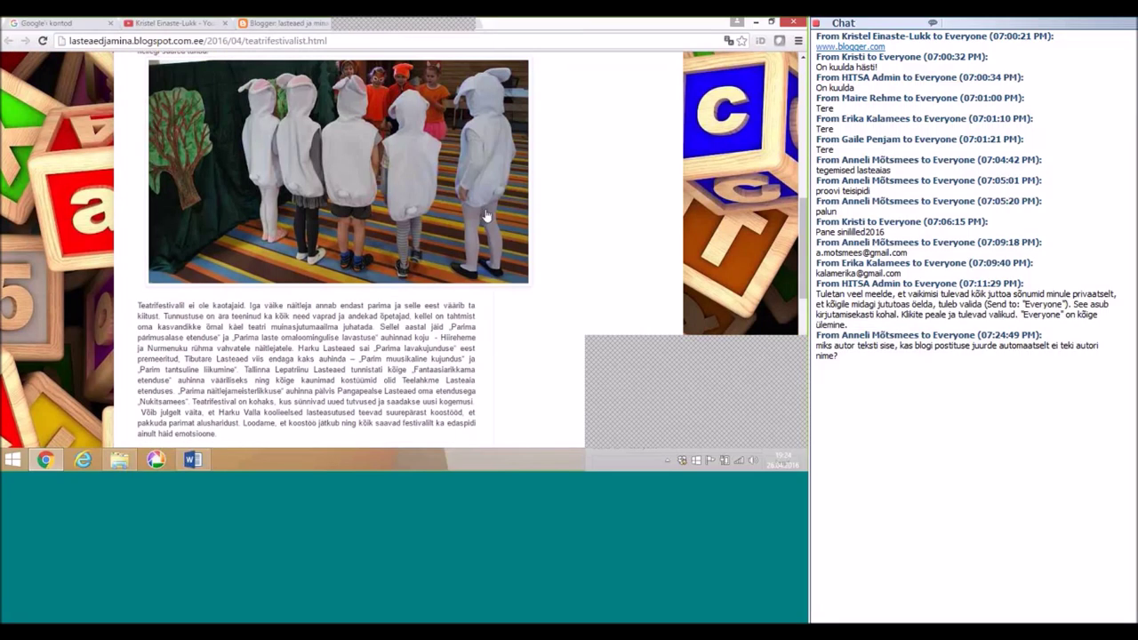
scroll(483, 214, "up", 8)
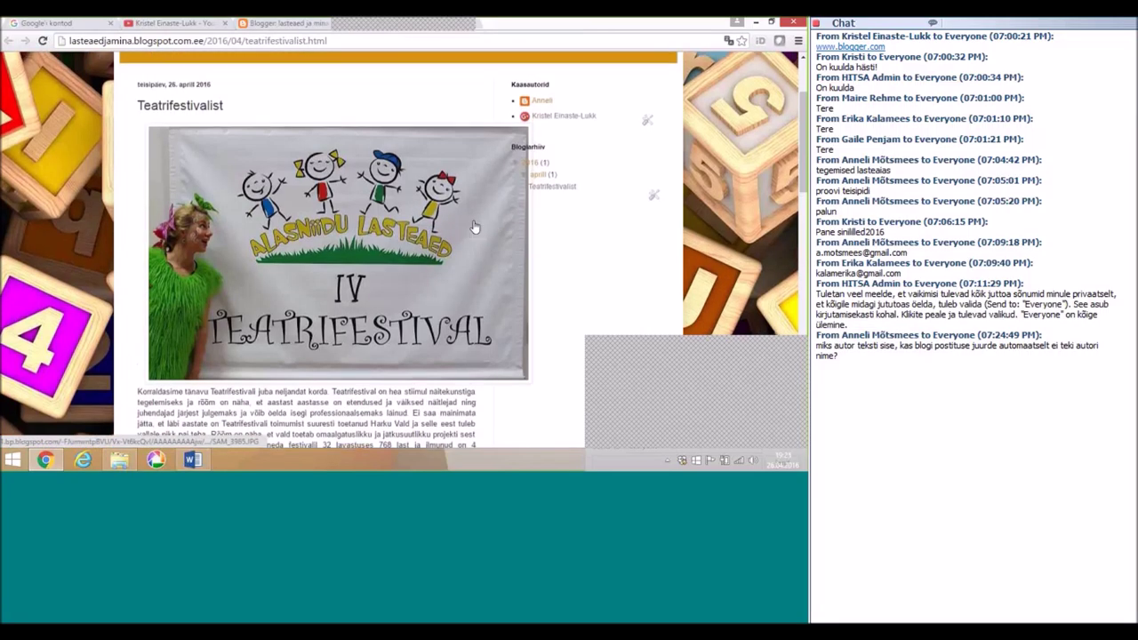
scroll(469, 224, "up", 1)
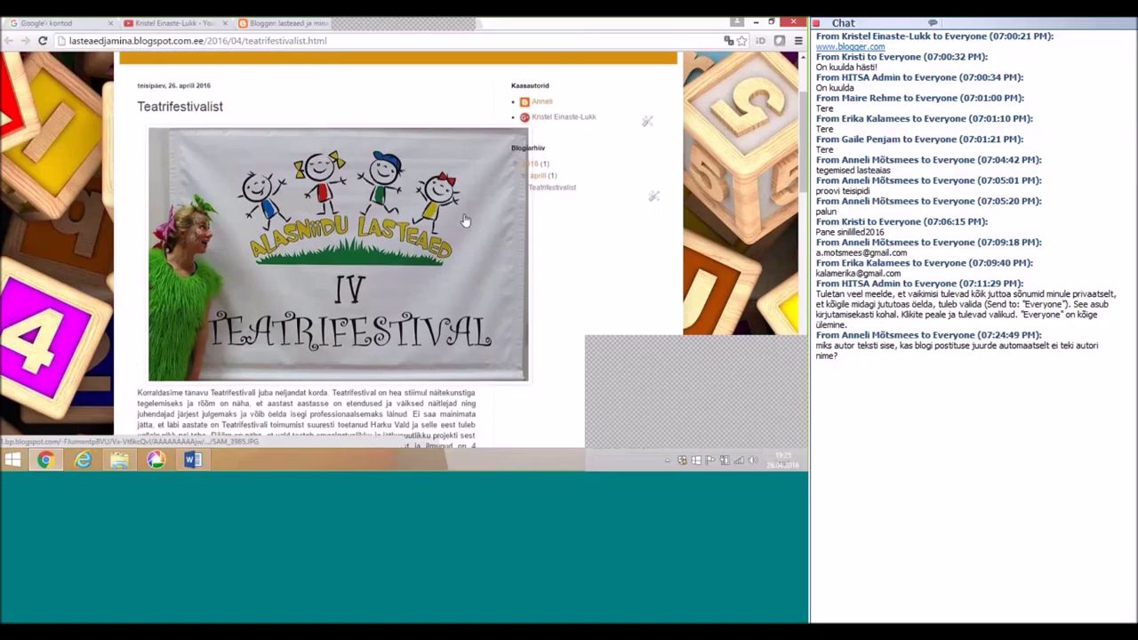
scroll(480, 226, "down", 3)
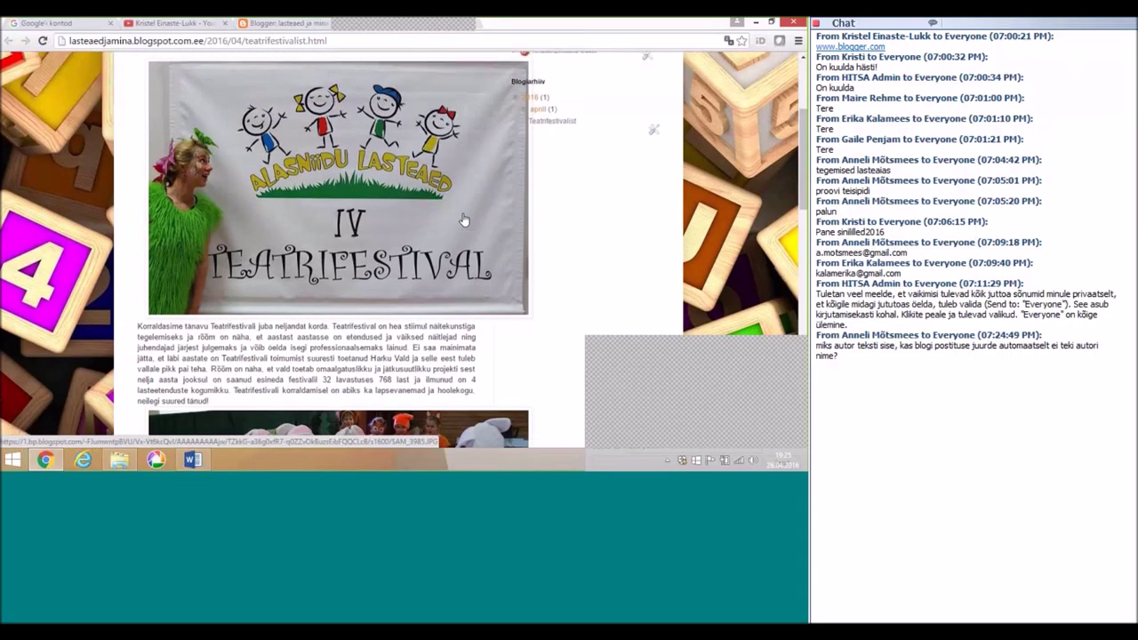
scroll(495, 230, "down", 1)
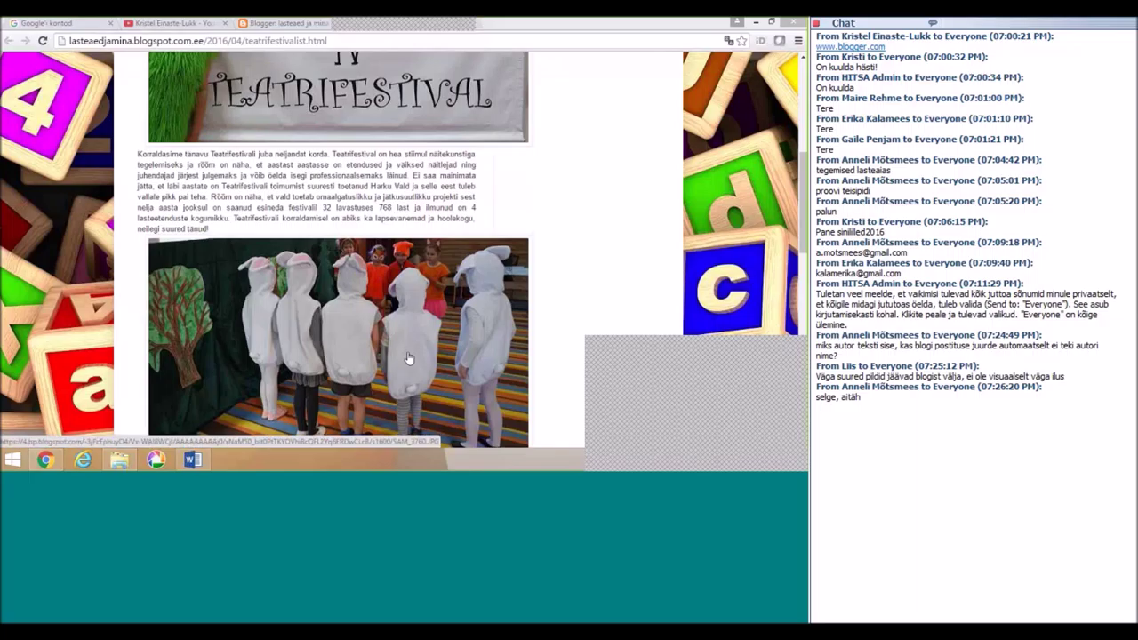
left_click(584, 205)
scroll(456, 180, "up", 4)
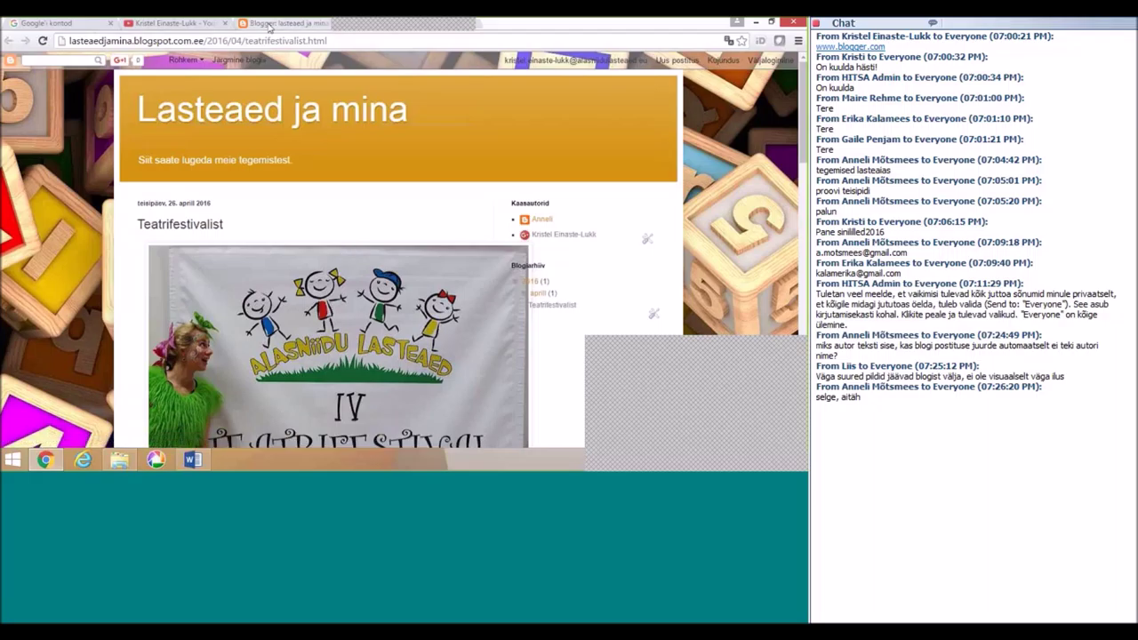
Step: Open the blog's template customizer from its dashboard and bring up the advanced settings for page text
left_click(306, 27)
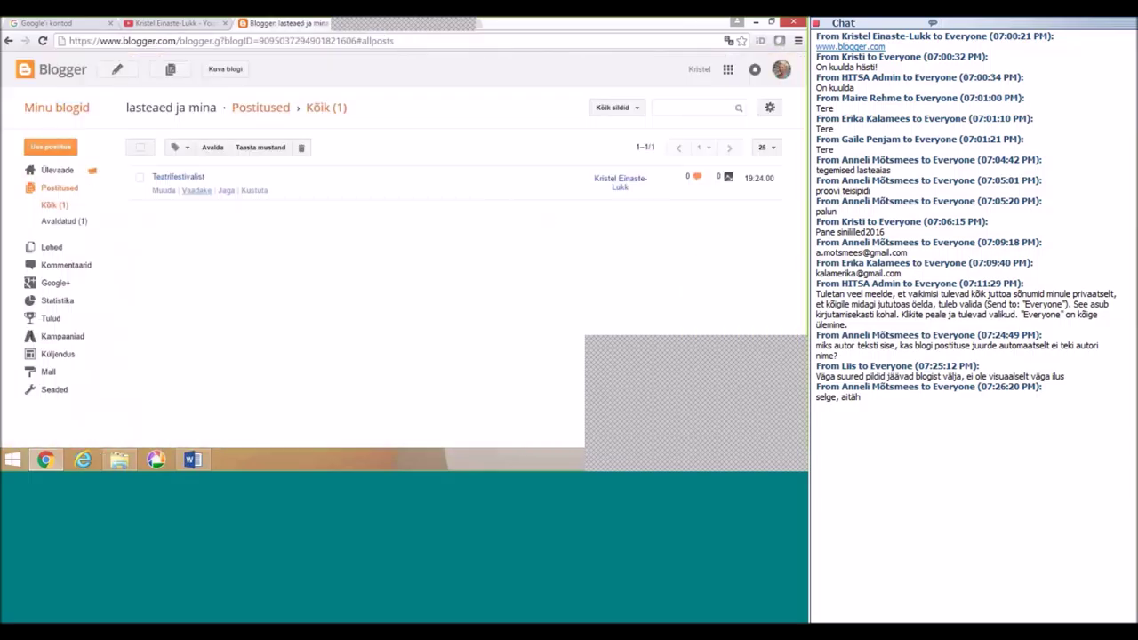
left_click(48, 374)
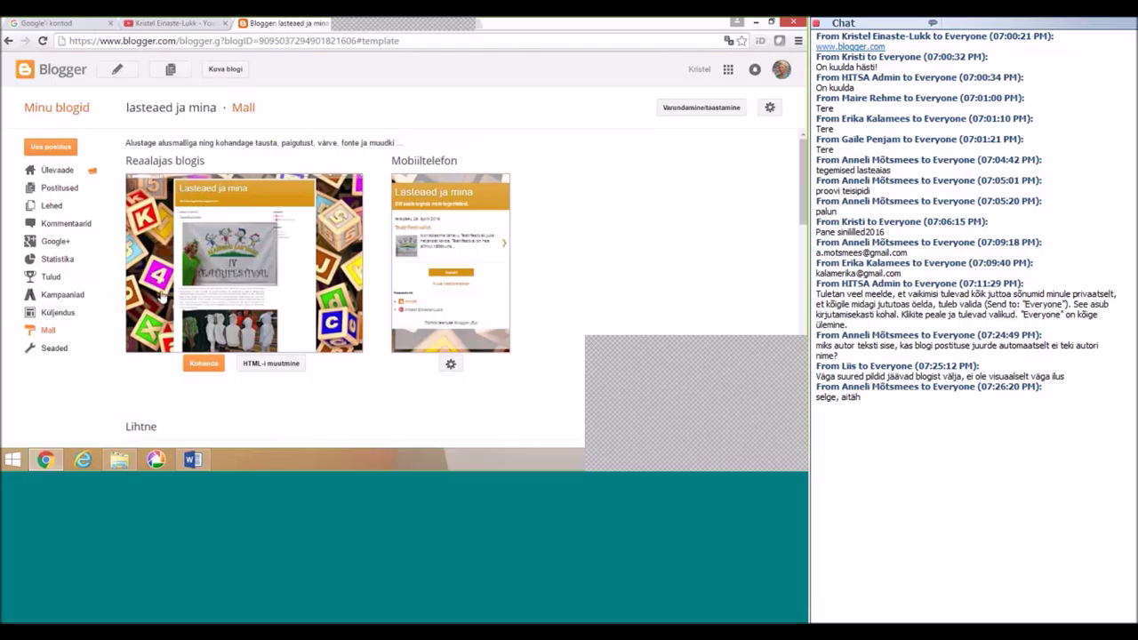
left_click(203, 364)
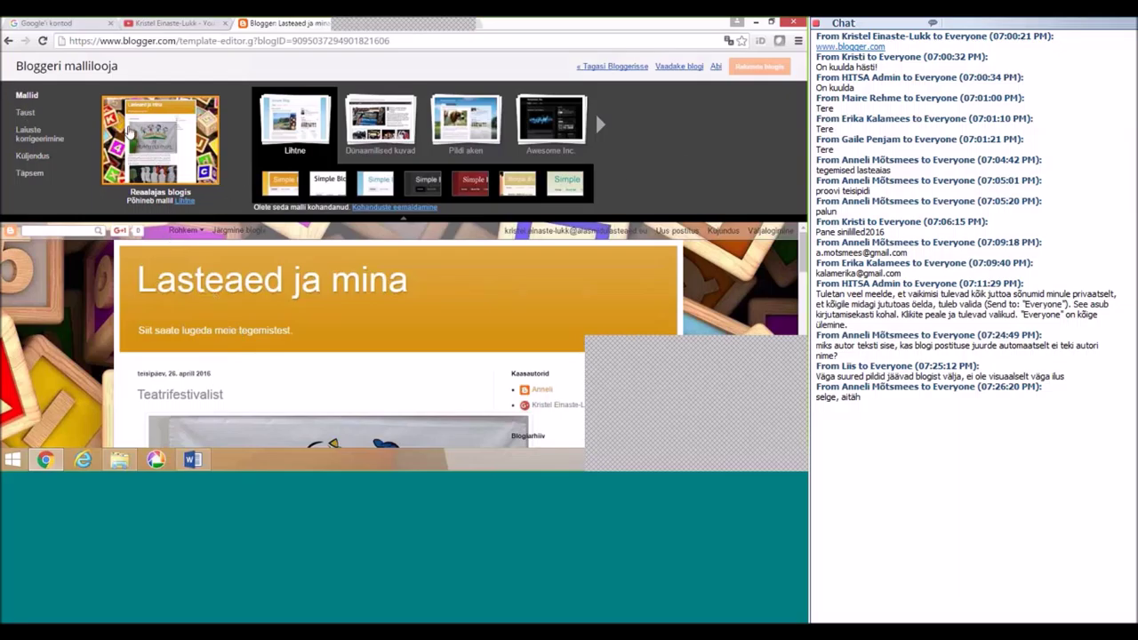
left_click(42, 157)
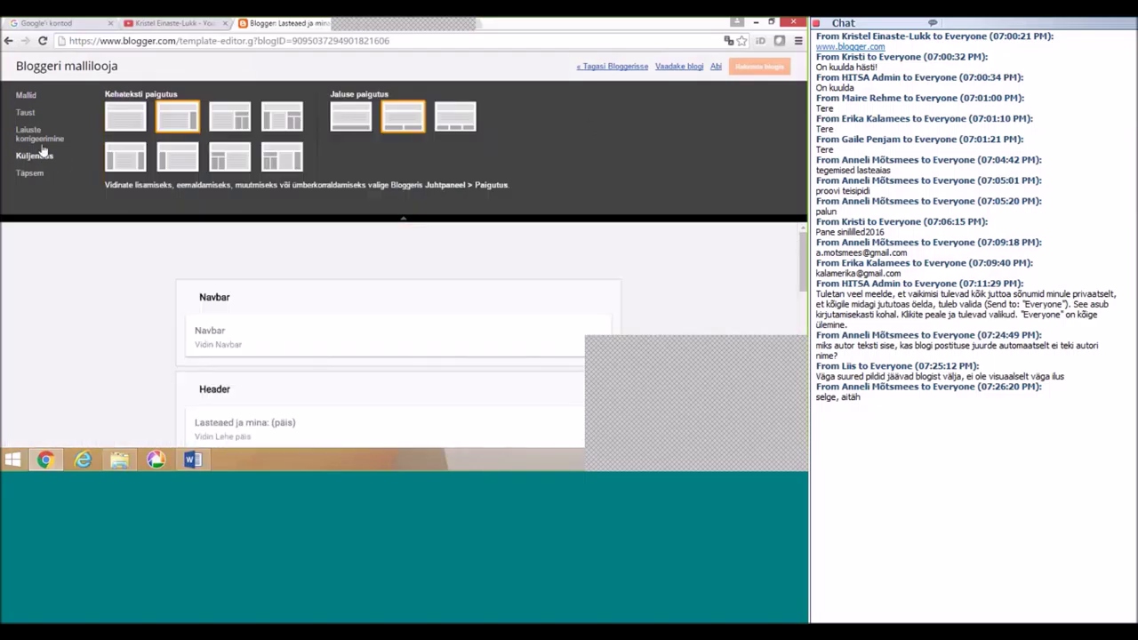
left_click(31, 174)
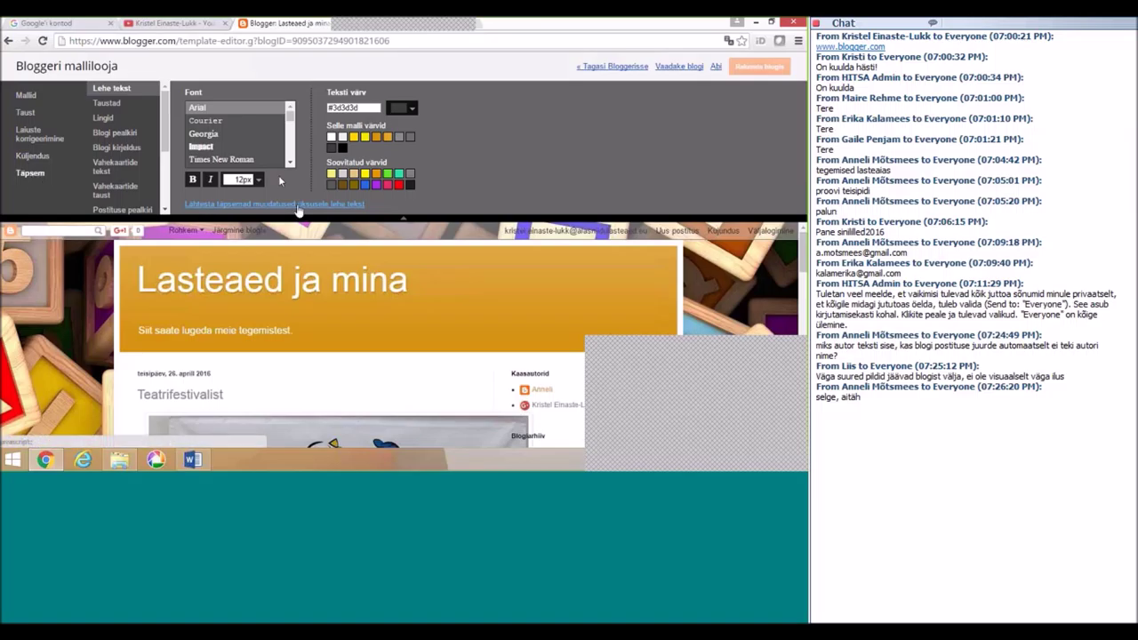
Step: Set the page text colour to black (#000000) and apply the change to the blog
scroll(294, 298, "down", 3)
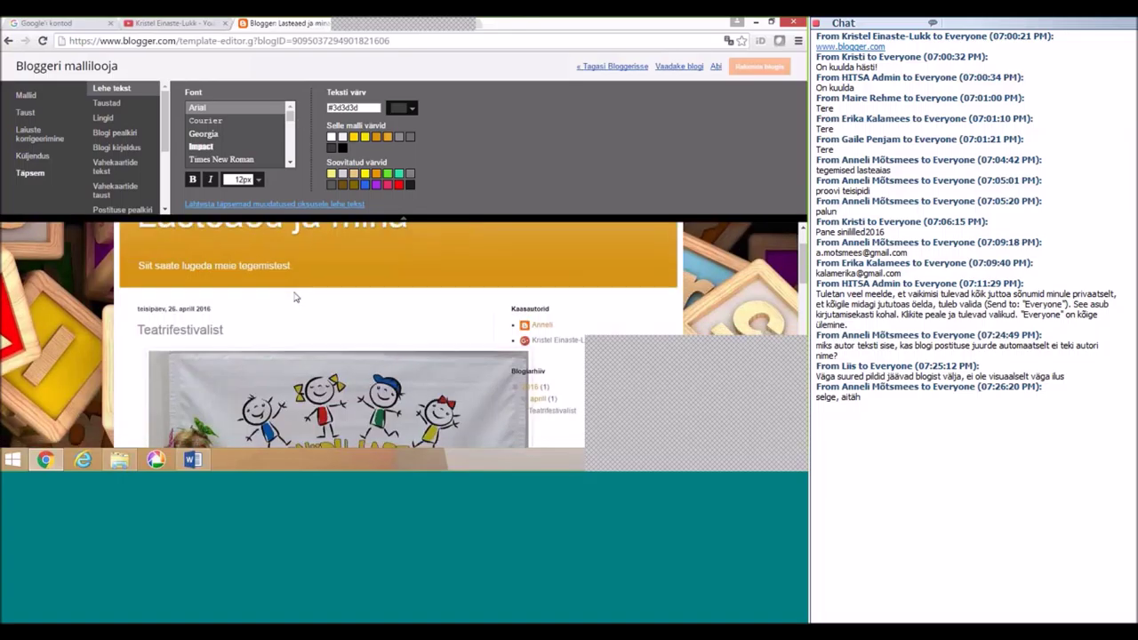
scroll(296, 301, "down", 3)
scroll(300, 305, "up", 1)
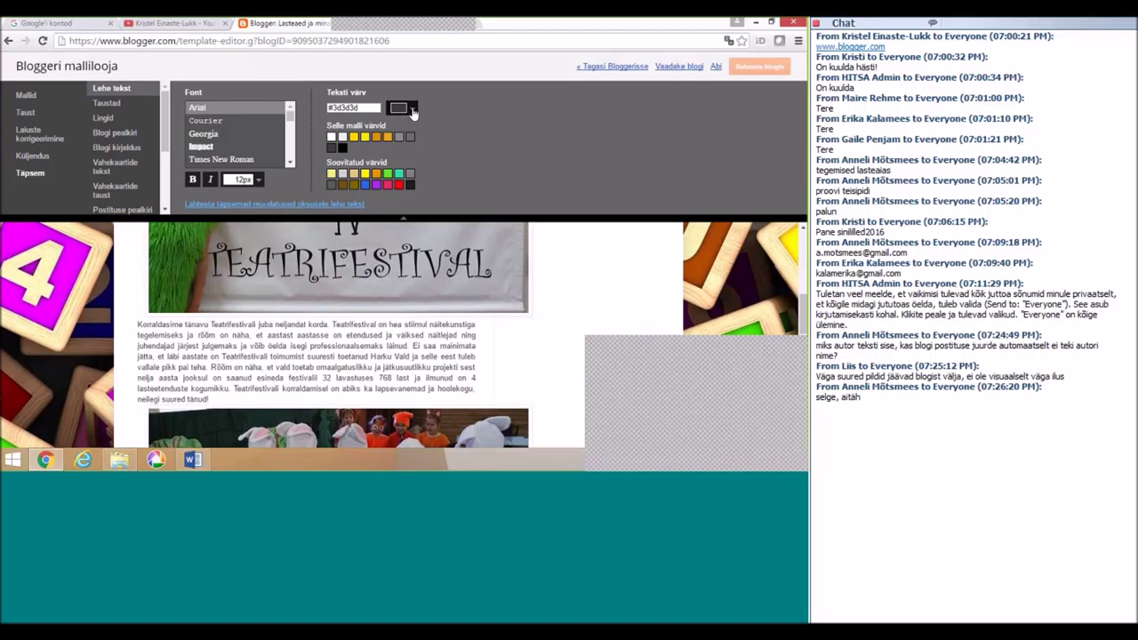
left_click(413, 110)
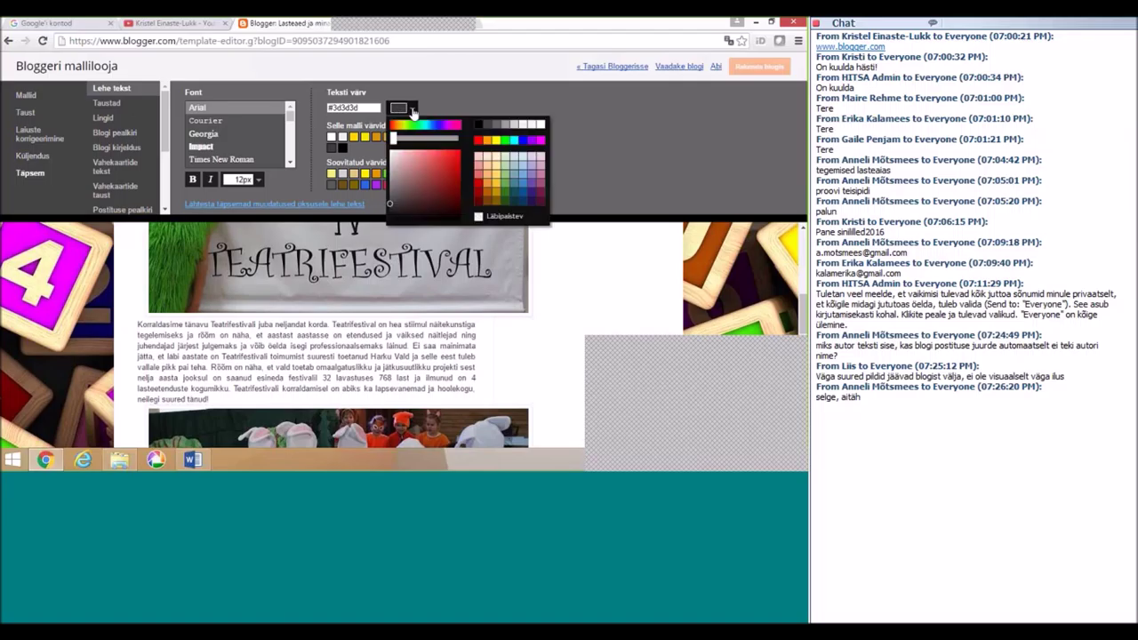
left_click(477, 125)
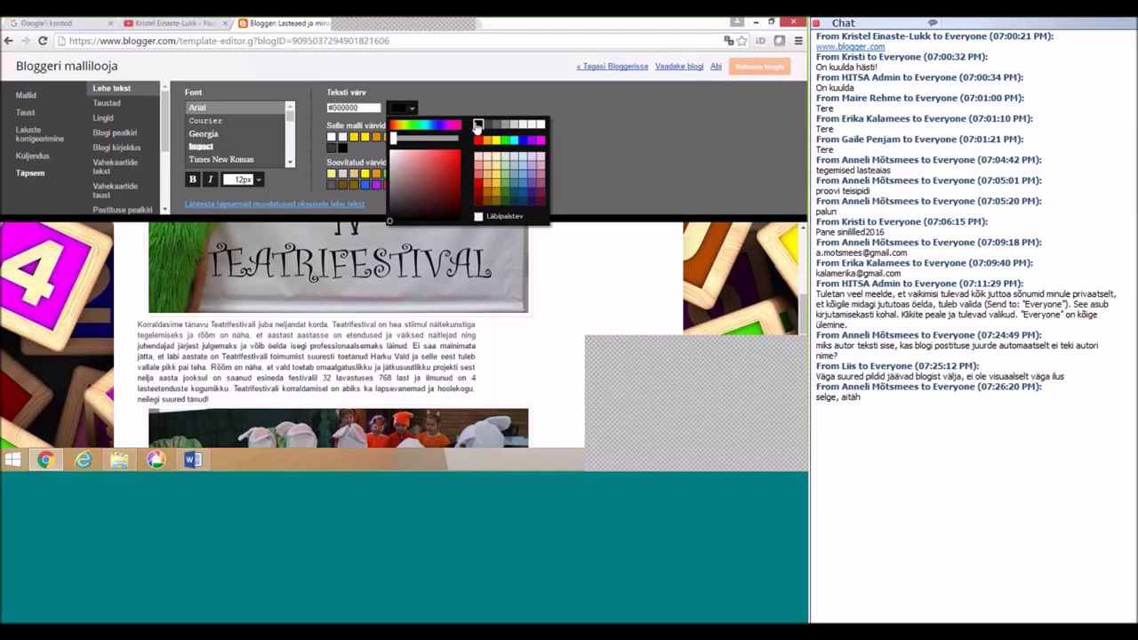
left_click(758, 66)
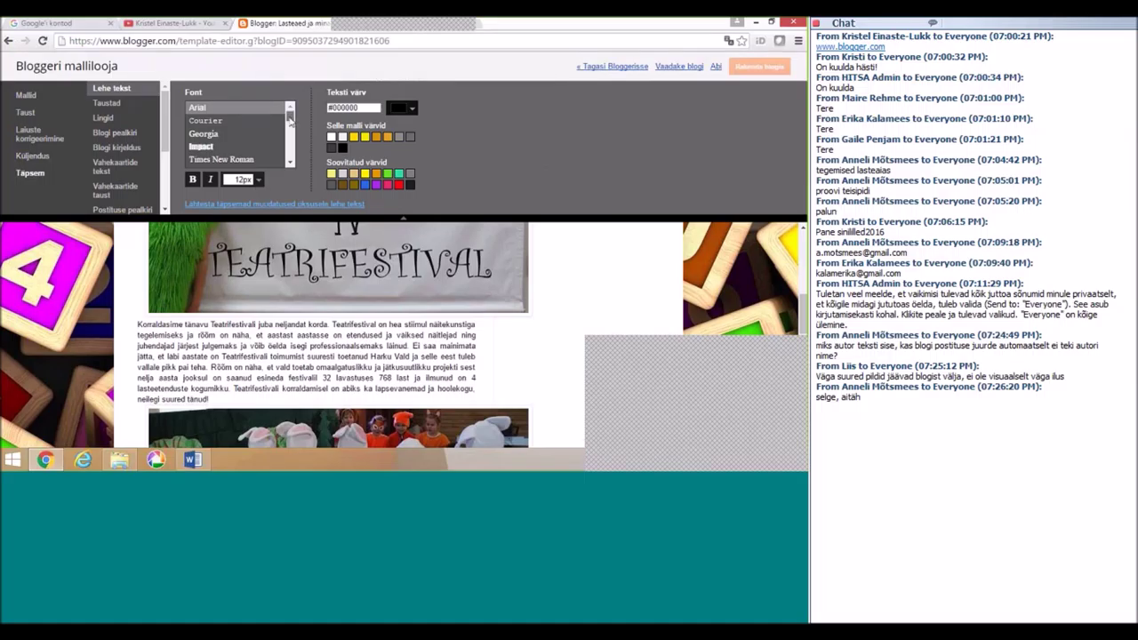
Step: Look through the fonts available for the page text and return to the start of the list
left_click_drag(289, 117, 289, 129)
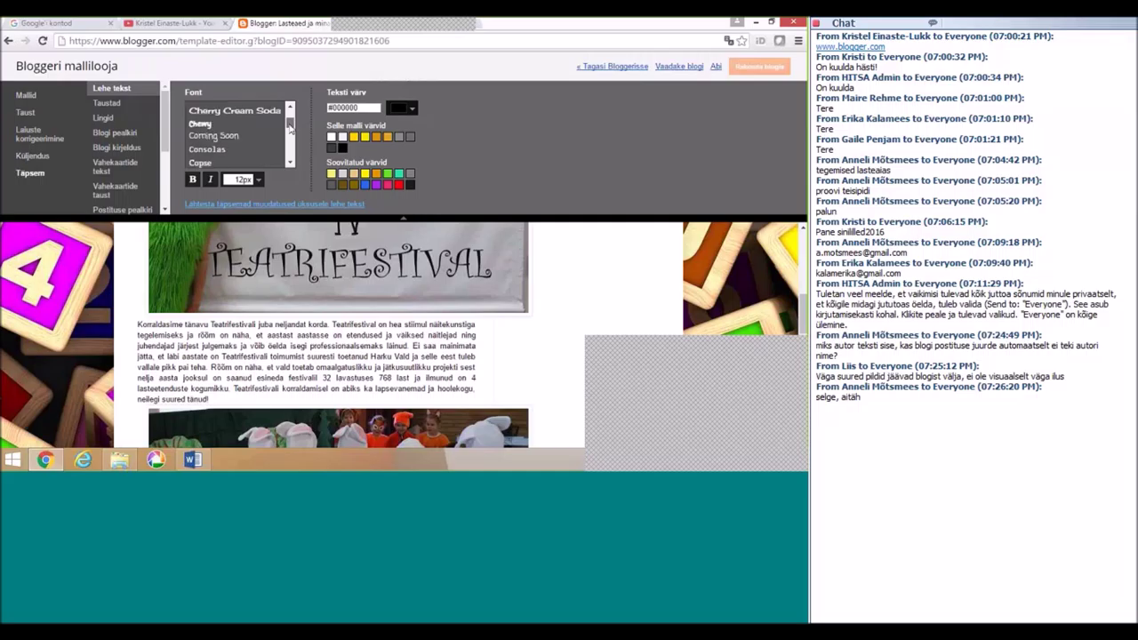
scroll(289, 129, "down", 1)
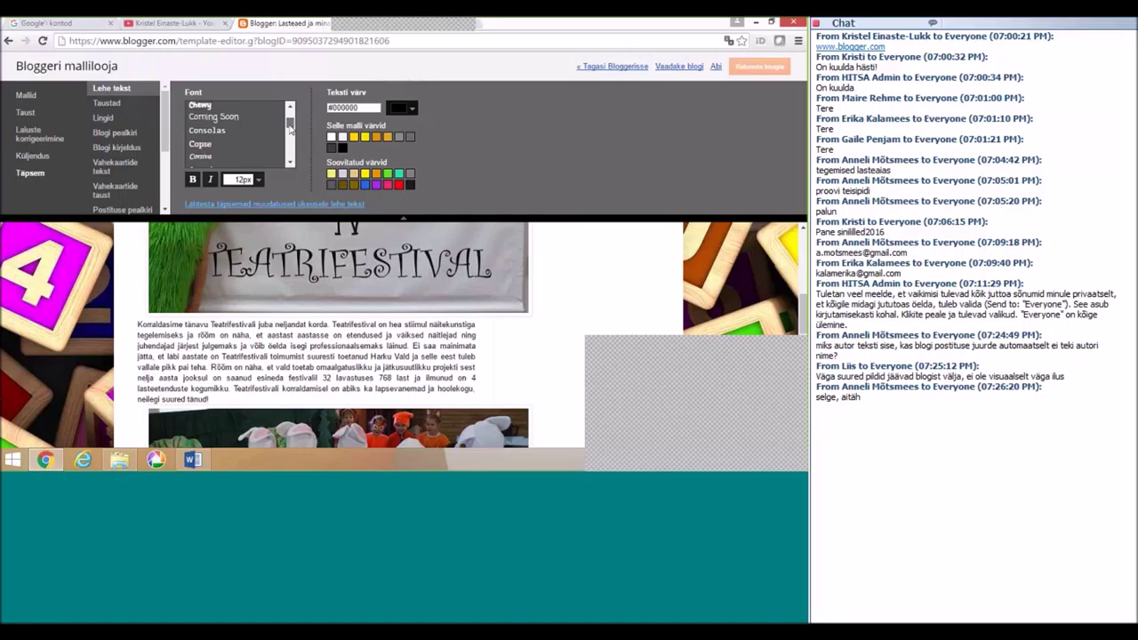
scroll(290, 129, "down", 3)
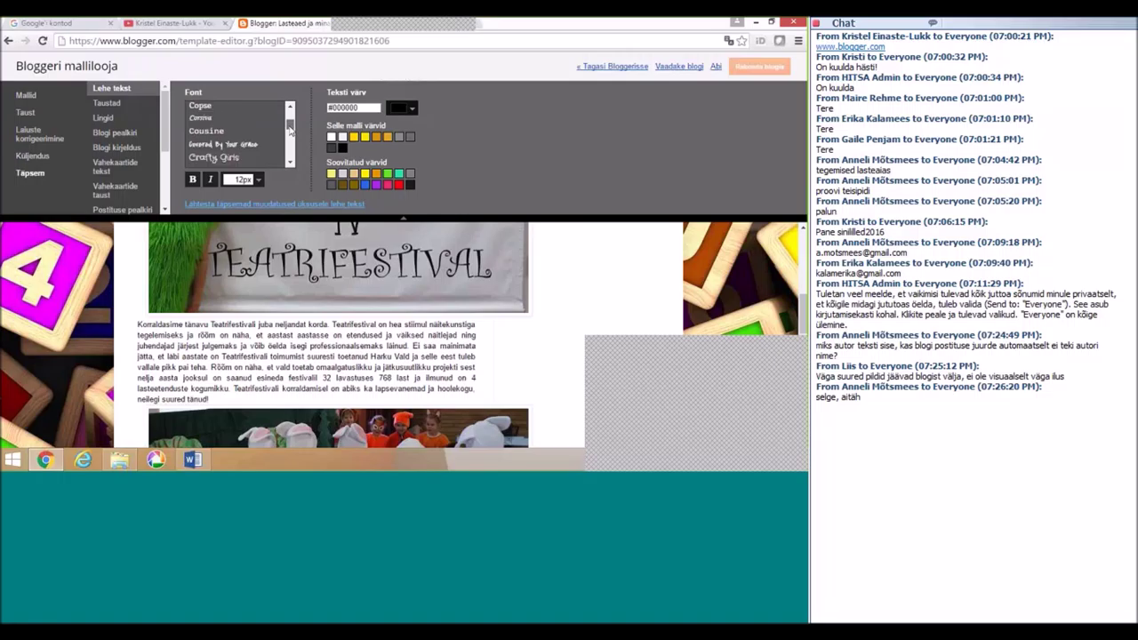
scroll(289, 129, "down", 2)
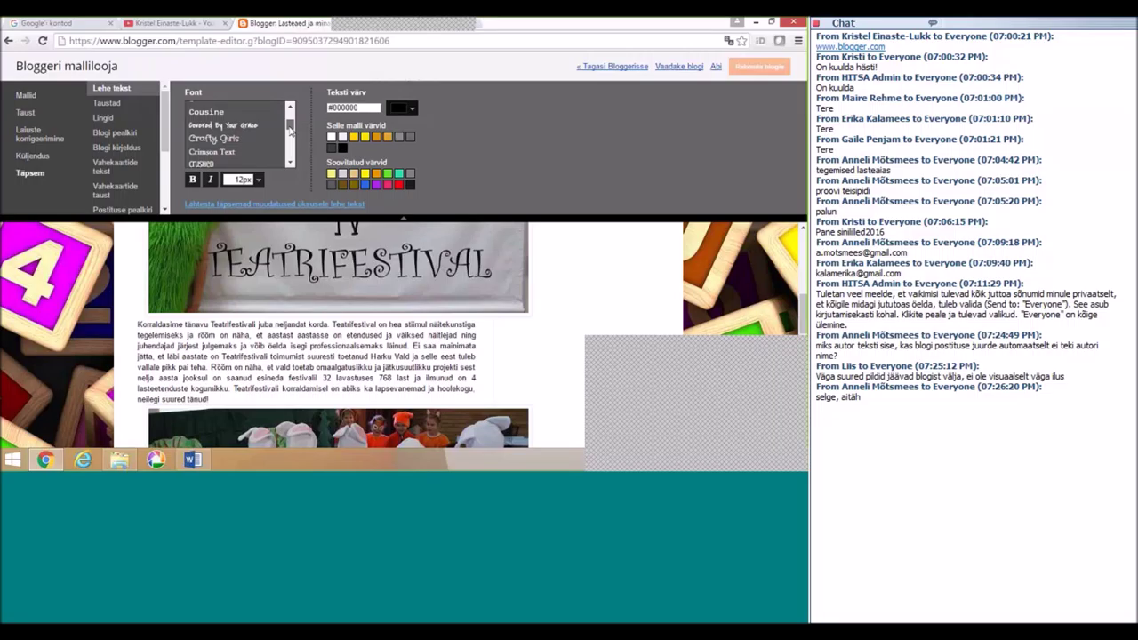
scroll(289, 129, "down", 5)
scroll(290, 134, "down", 3)
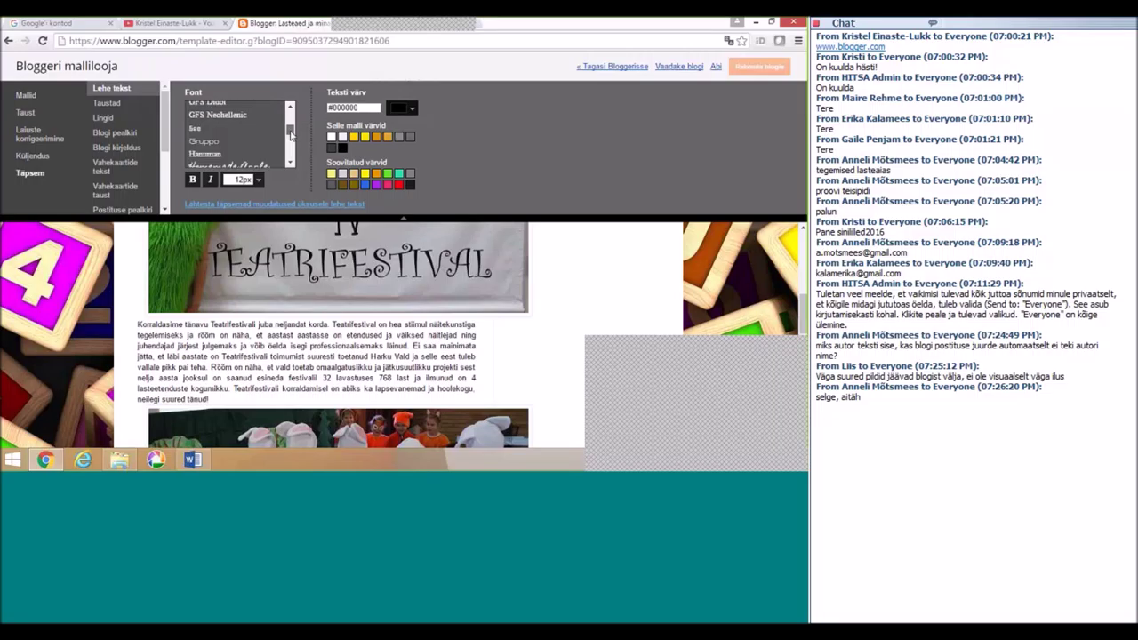
mouse_move(290, 133)
left_mouse_down()
mouse_move(289, 151)
mouse_move(277, 116)
left_mouse_up()
scroll(289, 151, "up", 1)
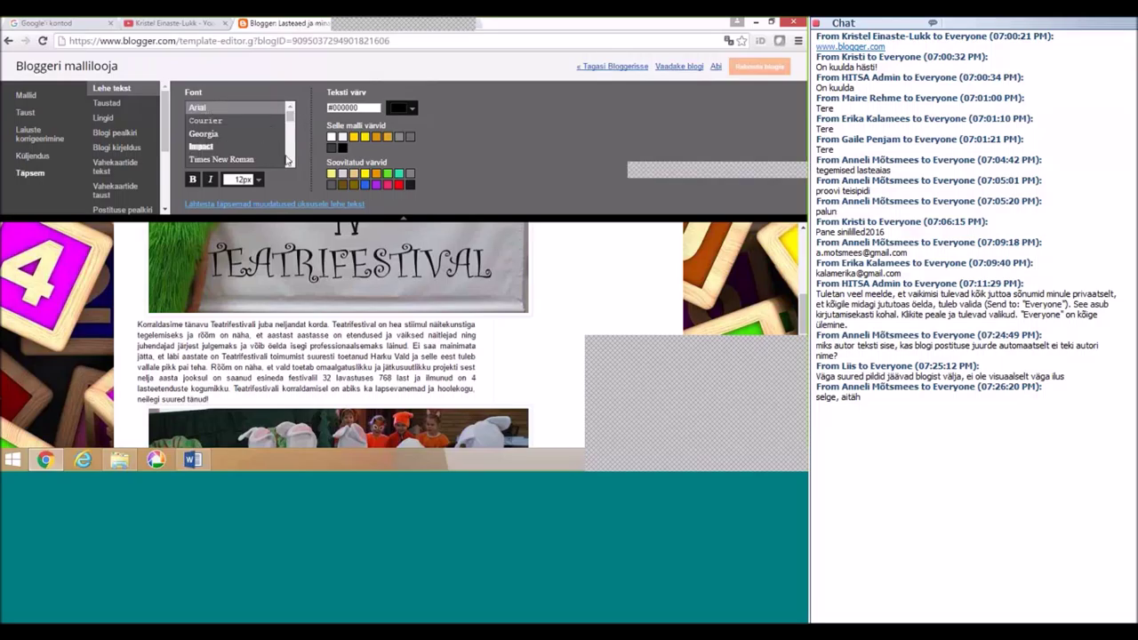
Step: Set the page text size to 16 px and make the text bold
left_click(258, 180)
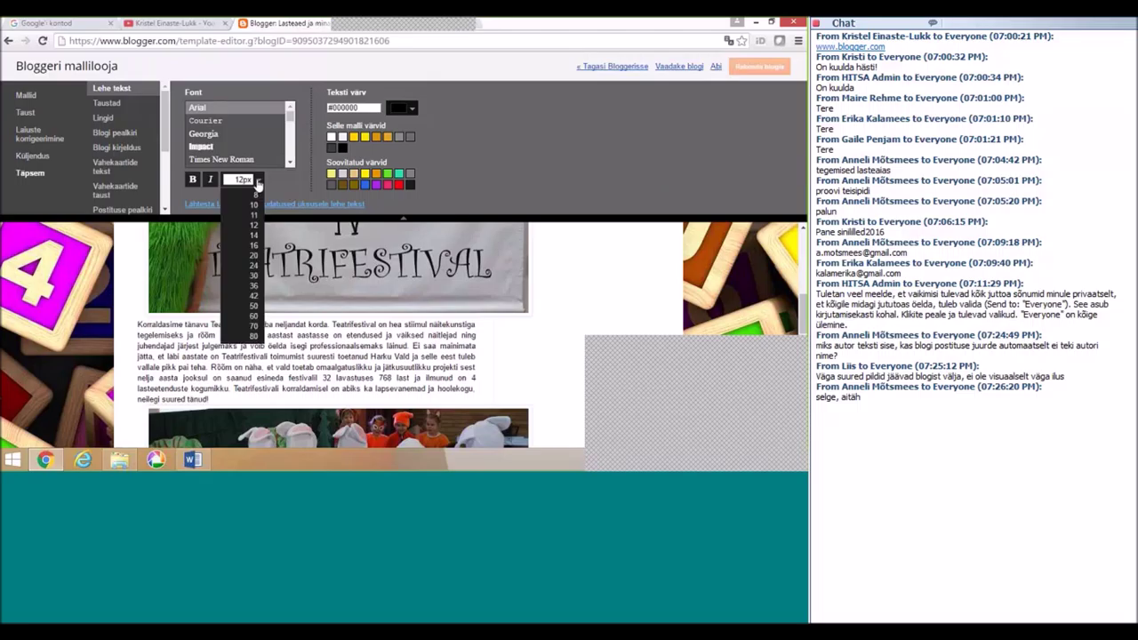
left_click(254, 246)
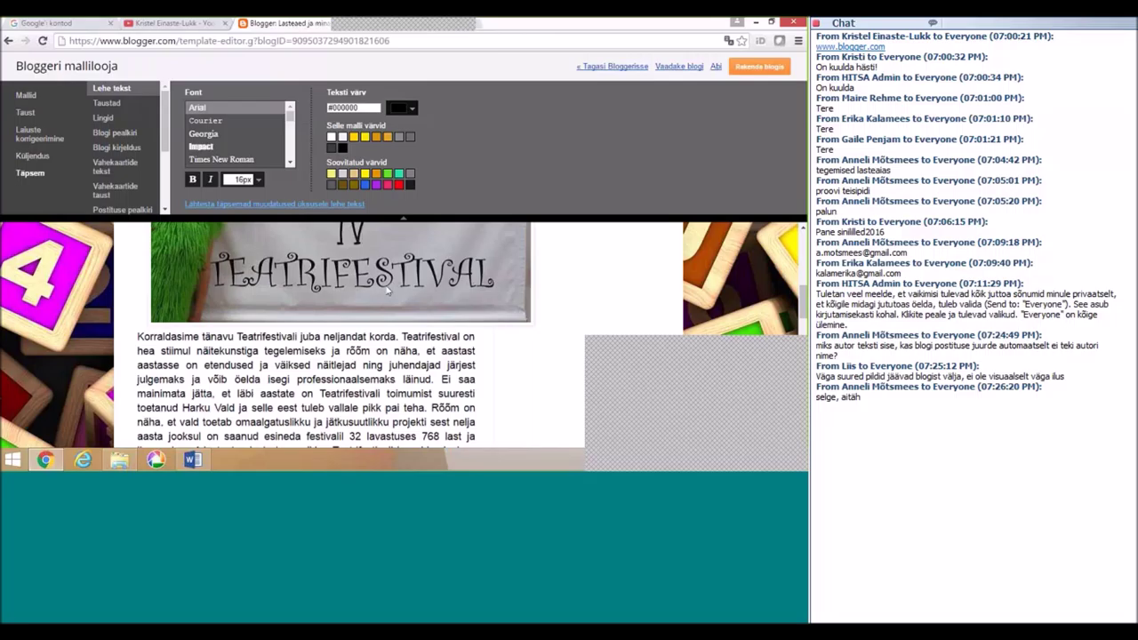
scroll(267, 233, "down", 1)
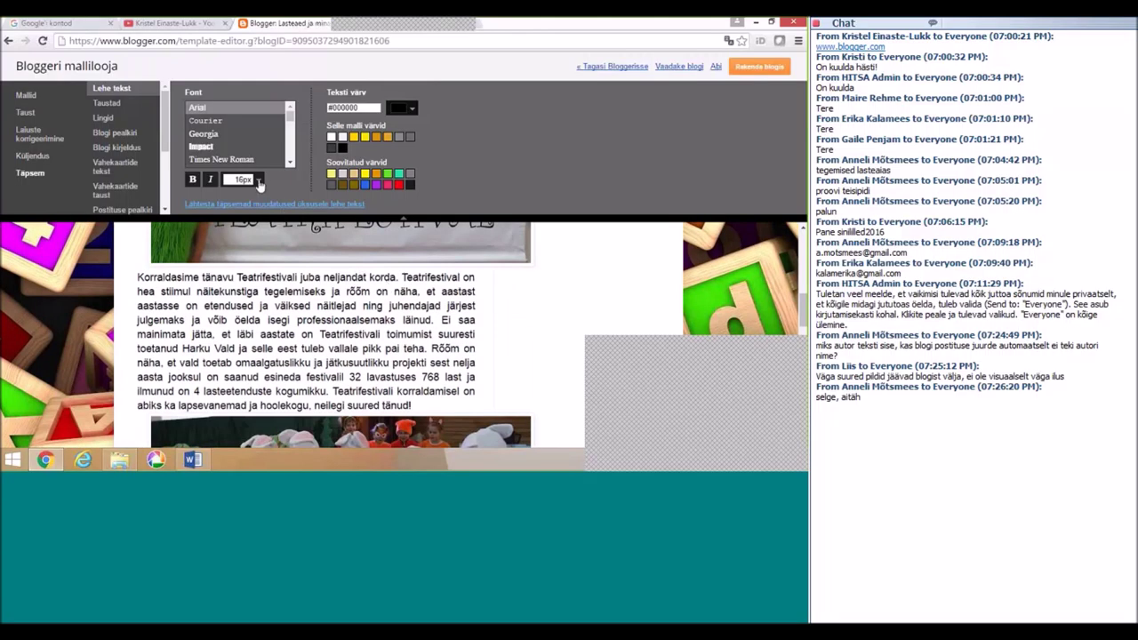
left_click(192, 181)
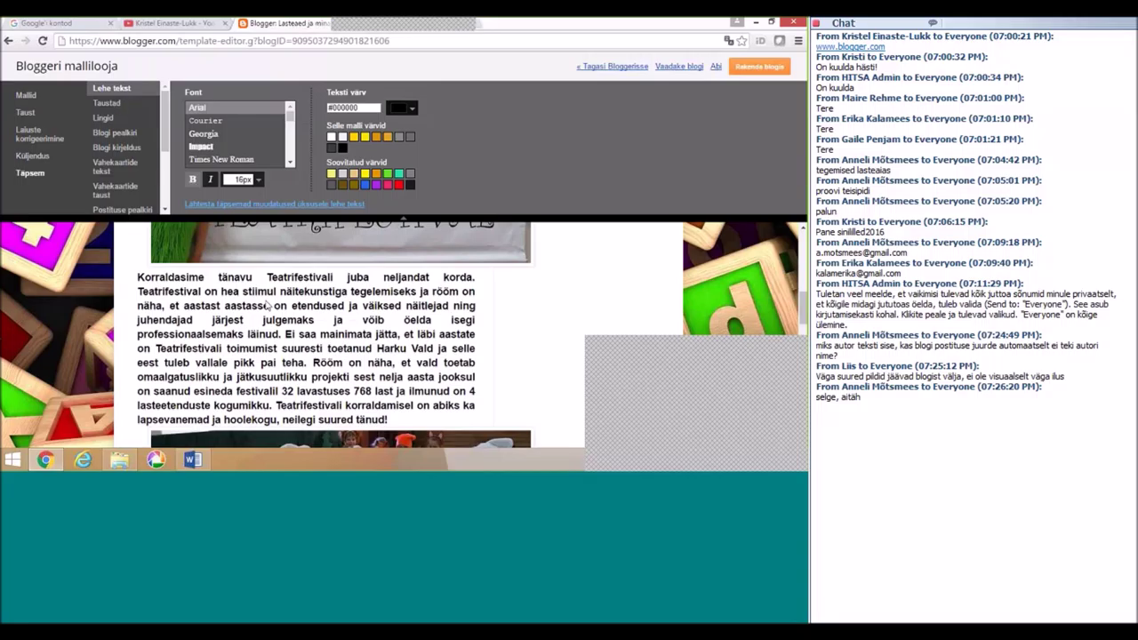
Step: Examine how the page text formatting looks across the whole blog preview, from the header to the post's closing line
scroll(349, 311, "down", 8)
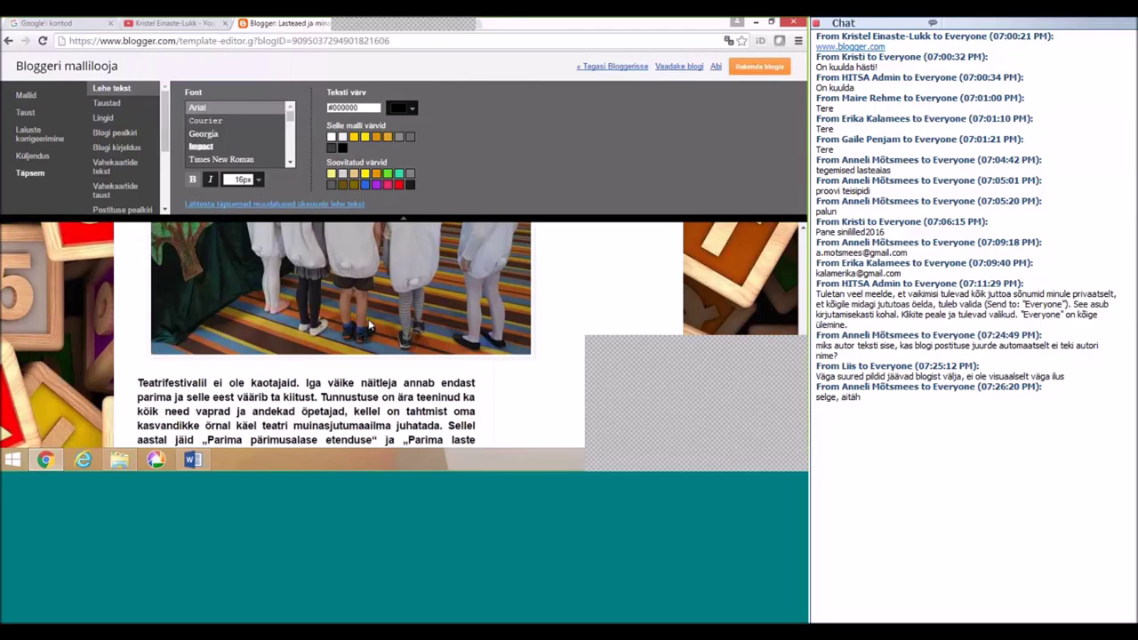
scroll(369, 325, "down", 3)
scroll(369, 326, "down", 1)
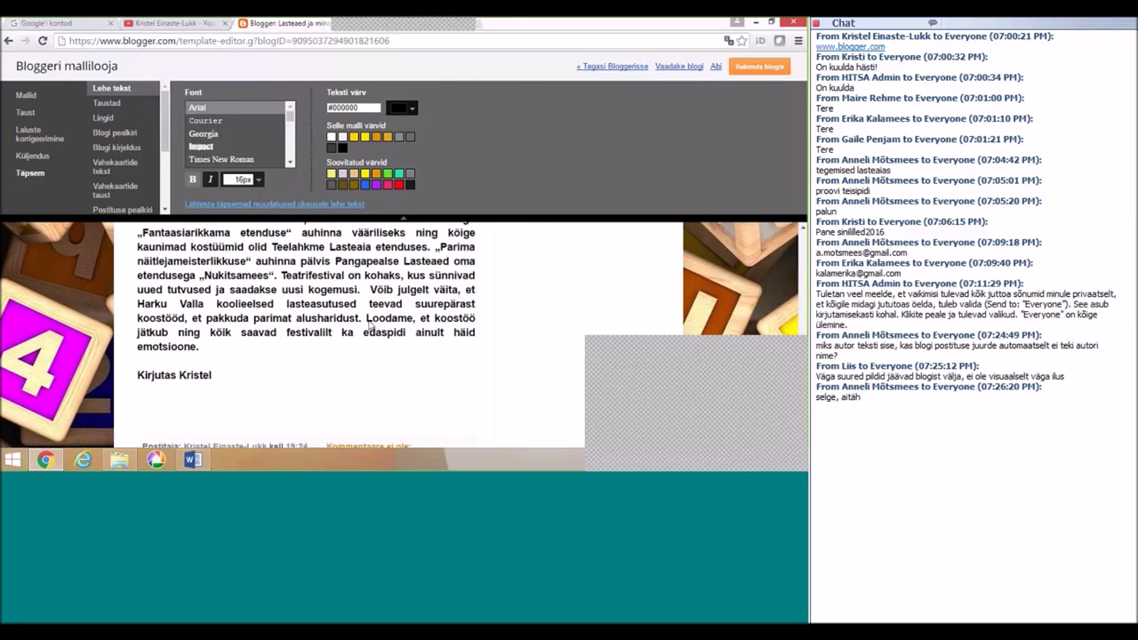
scroll(369, 326, "up", 20)
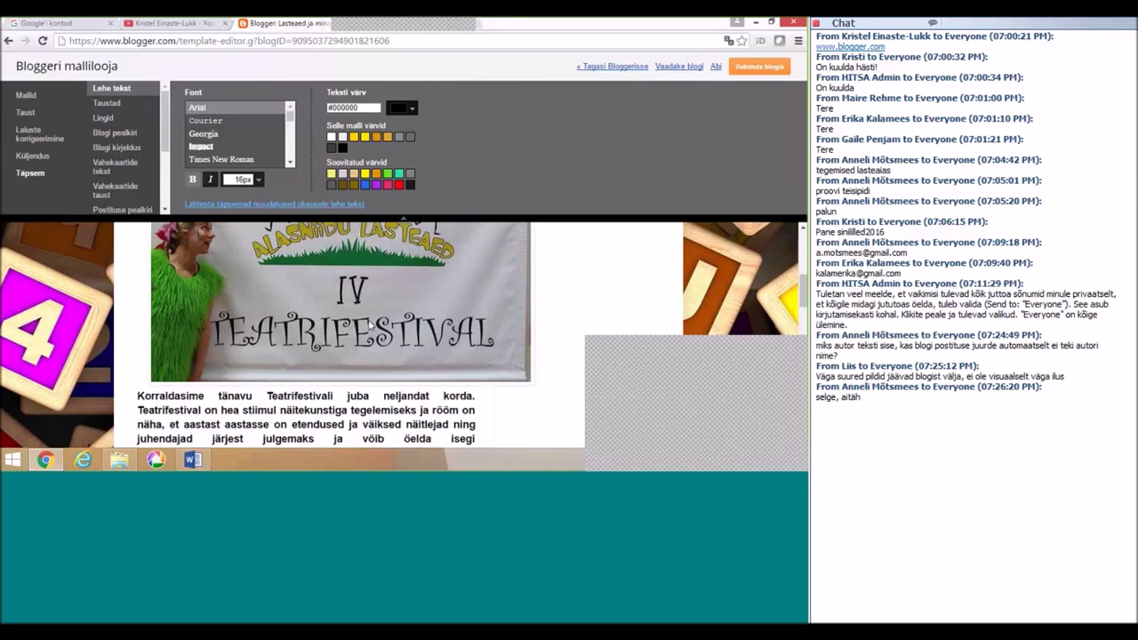
scroll(369, 327, "up", 5)
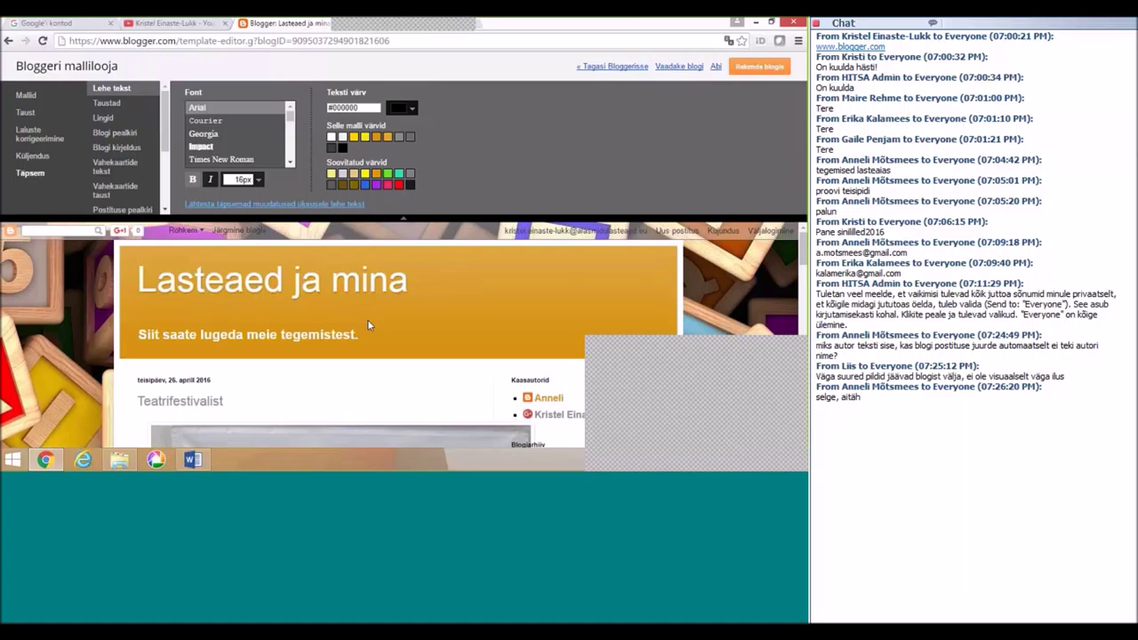
scroll(367, 325, "down", 6)
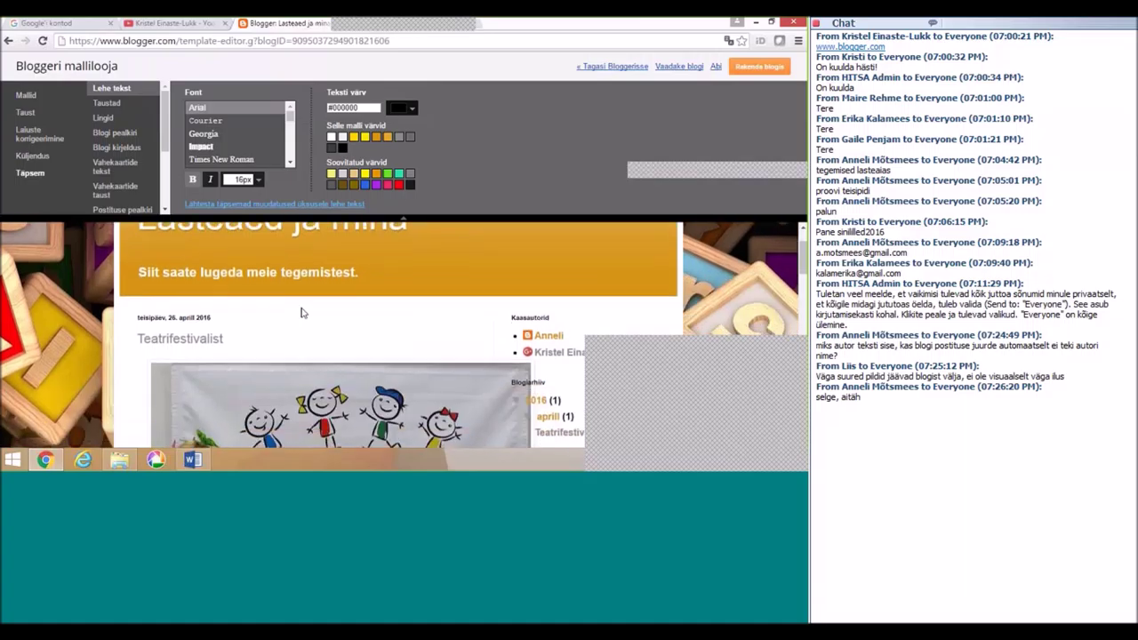
scroll(321, 313, "down", 3)
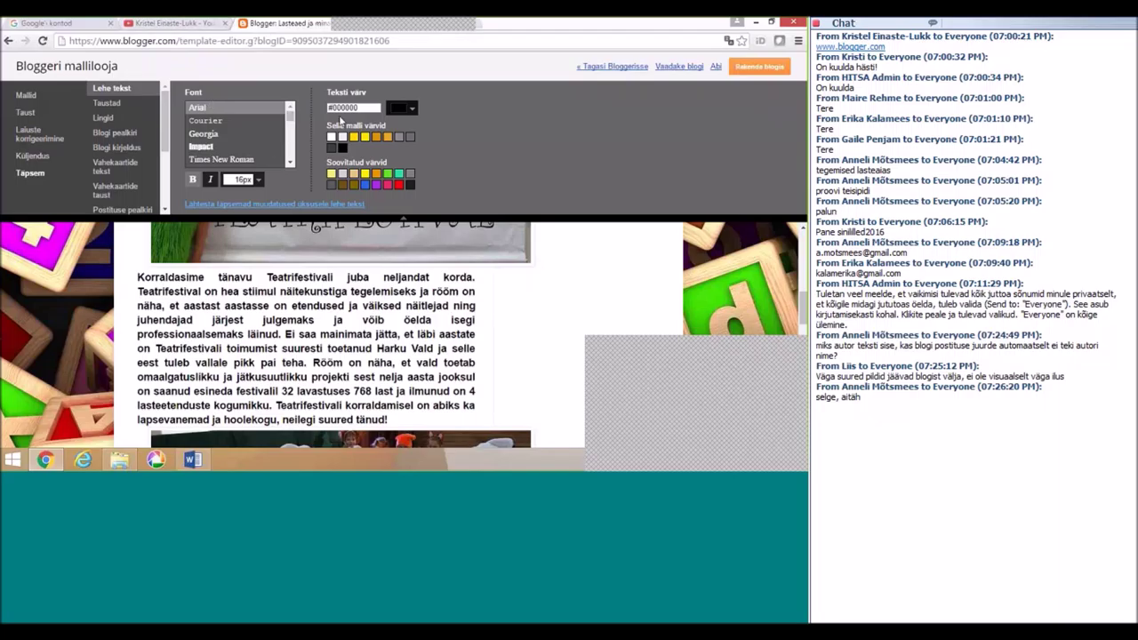
Step: Try blue (#0000ff) as the page text colour and switch it back to black (#000000)
left_click(412, 108)
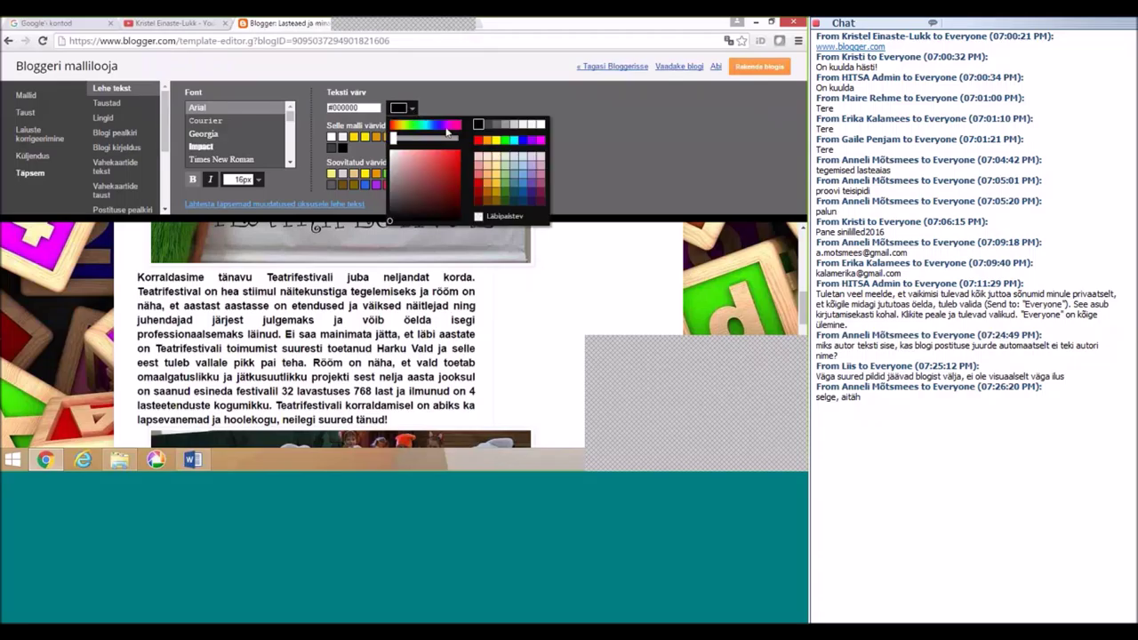
left_click(524, 140)
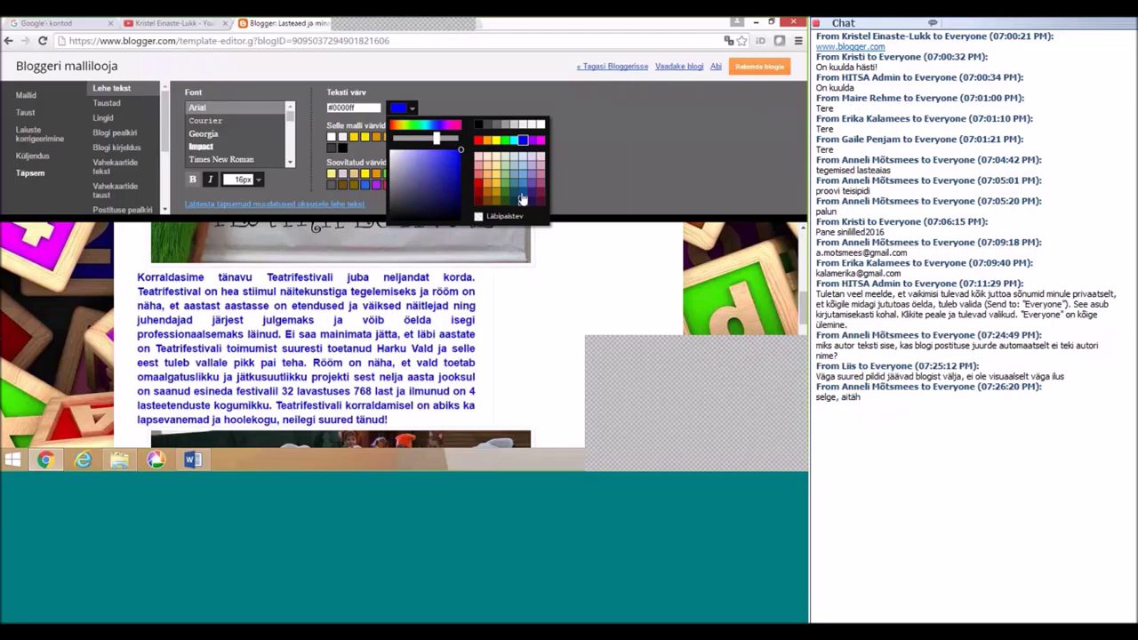
left_click(479, 125)
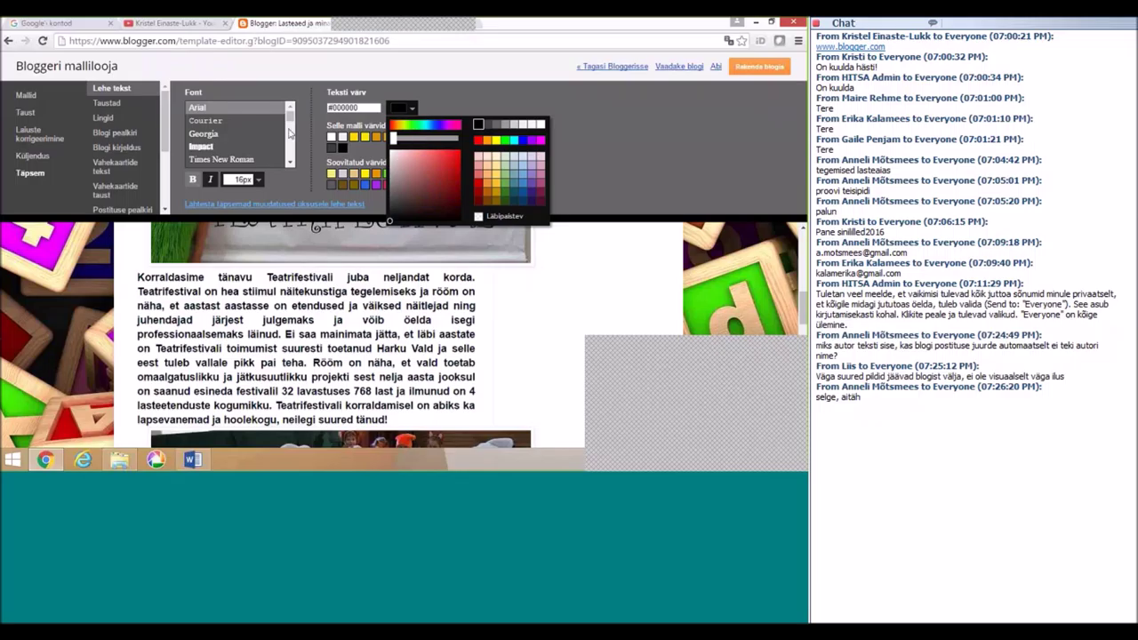
Step: Change the page text font to Unkempt at 30 px and check the result in the post preview
left_click_drag(289, 112, 291, 166)
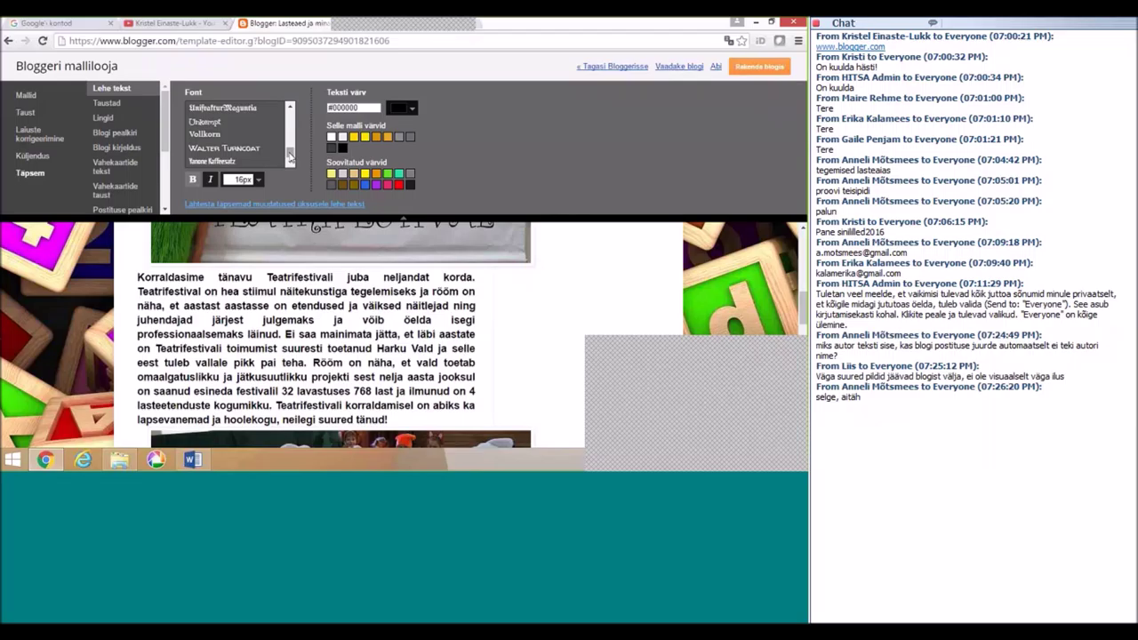
left_click(216, 125)
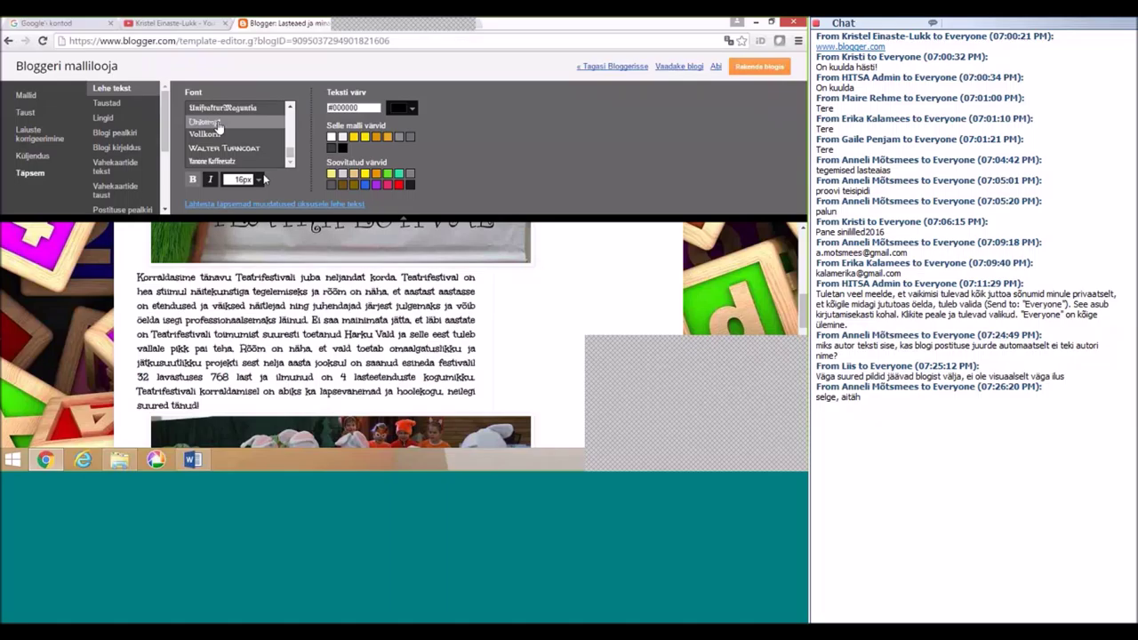
left_click(256, 180)
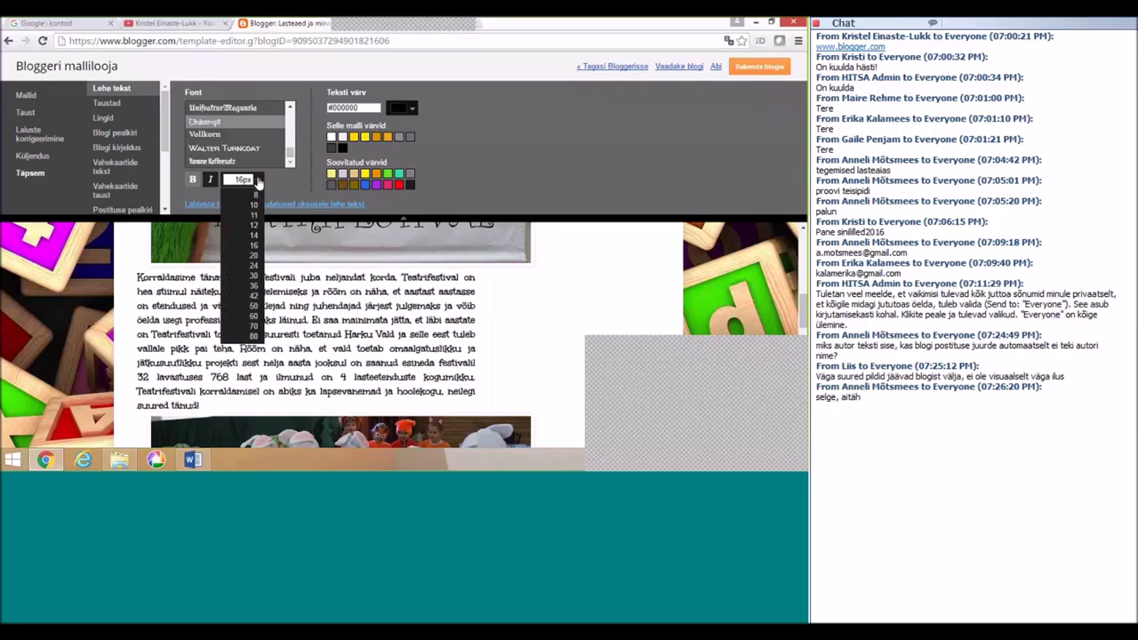
left_click(262, 277)
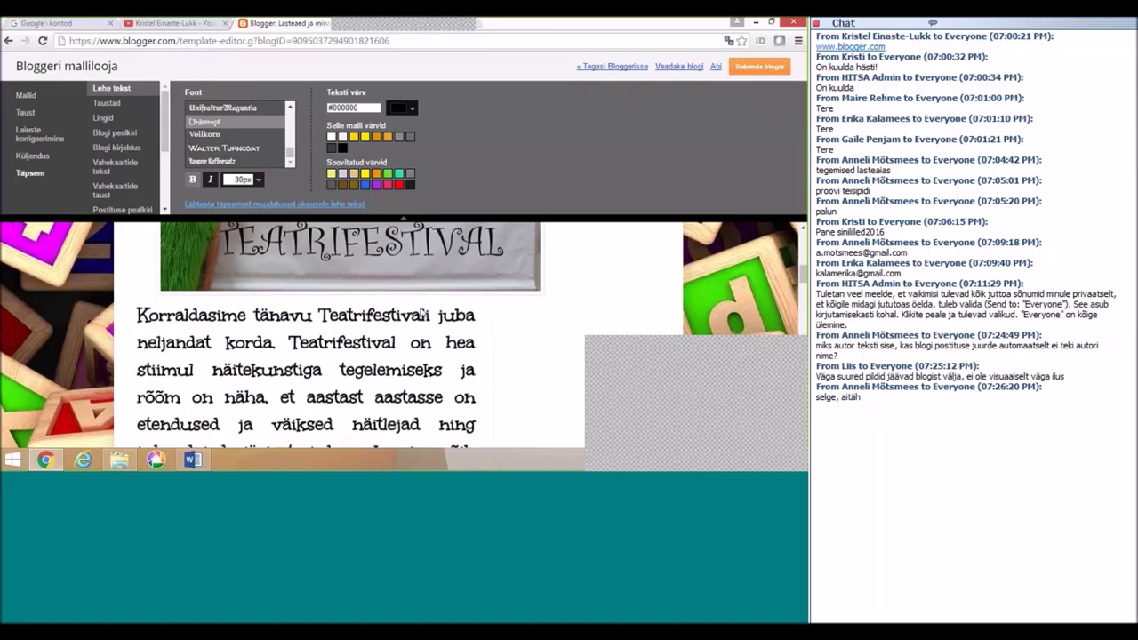
scroll(353, 298, "down", 3)
scroll(437, 322, "up", 5)
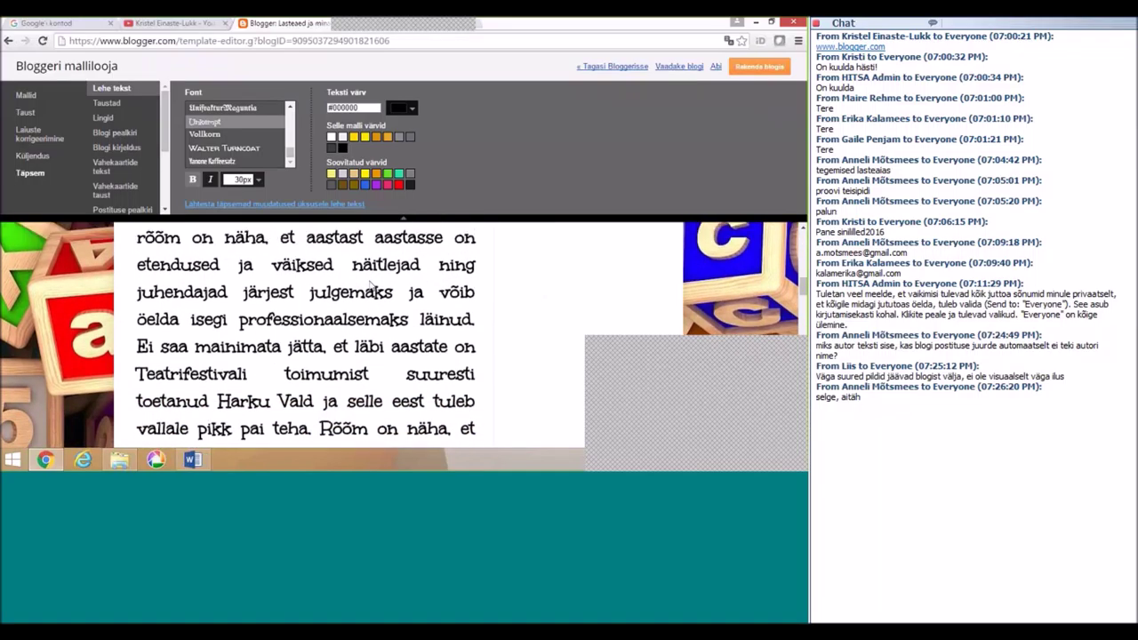
Step: Set the page text to Arial at 16 px and apply the template changes to the blog
left_click(258, 181)
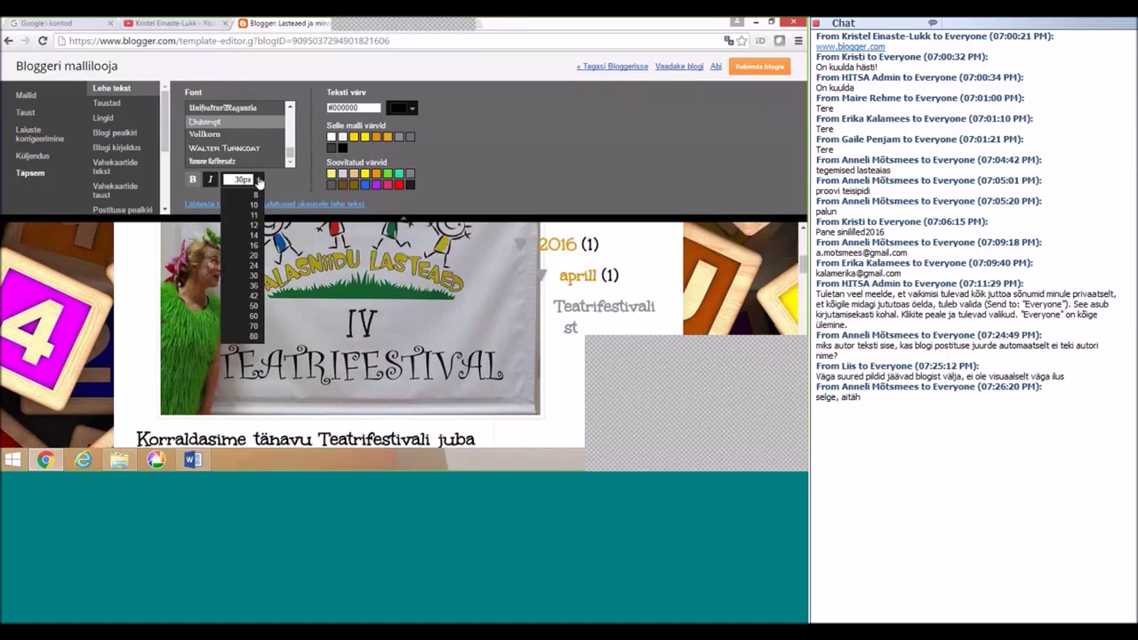
left_click(254, 246)
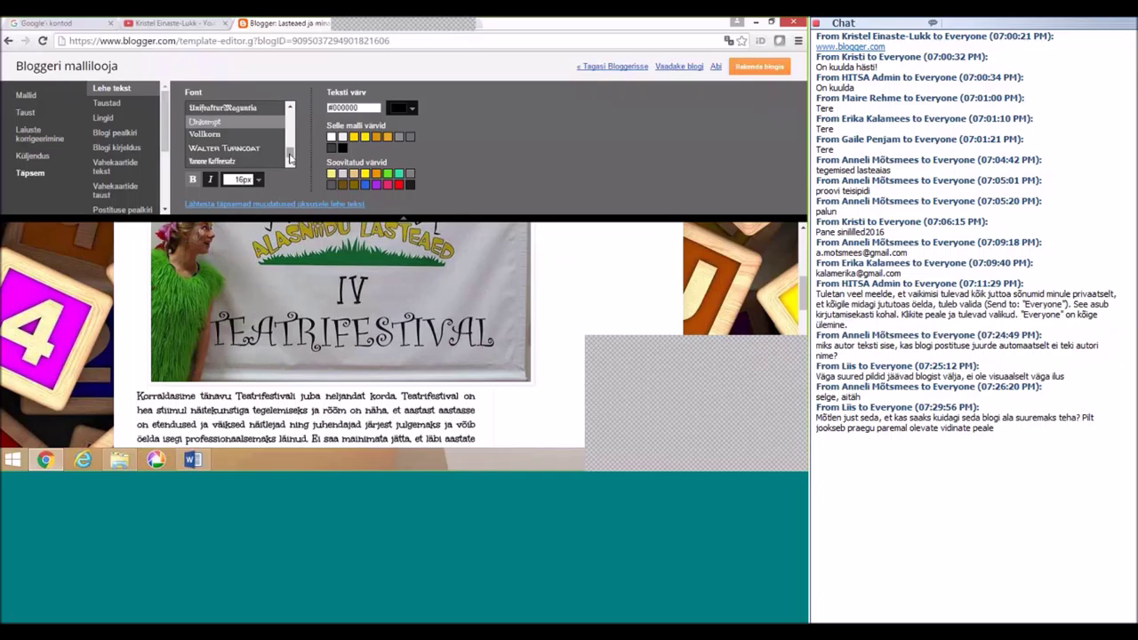
left_click_drag(289, 158, 297, 109)
left_click(201, 109)
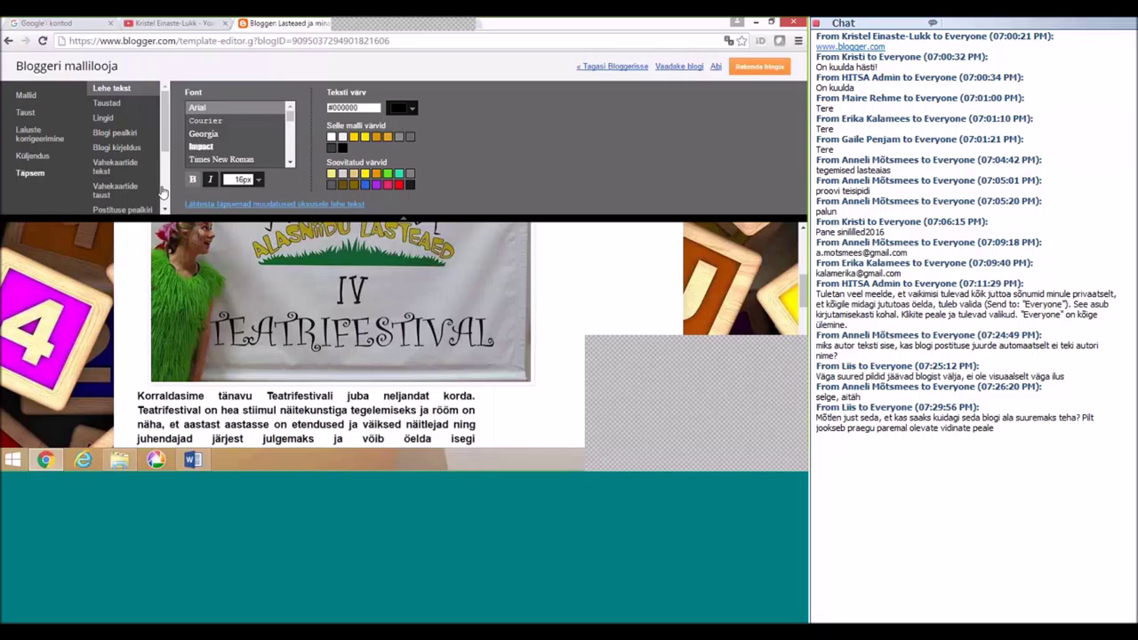
left_click(761, 75)
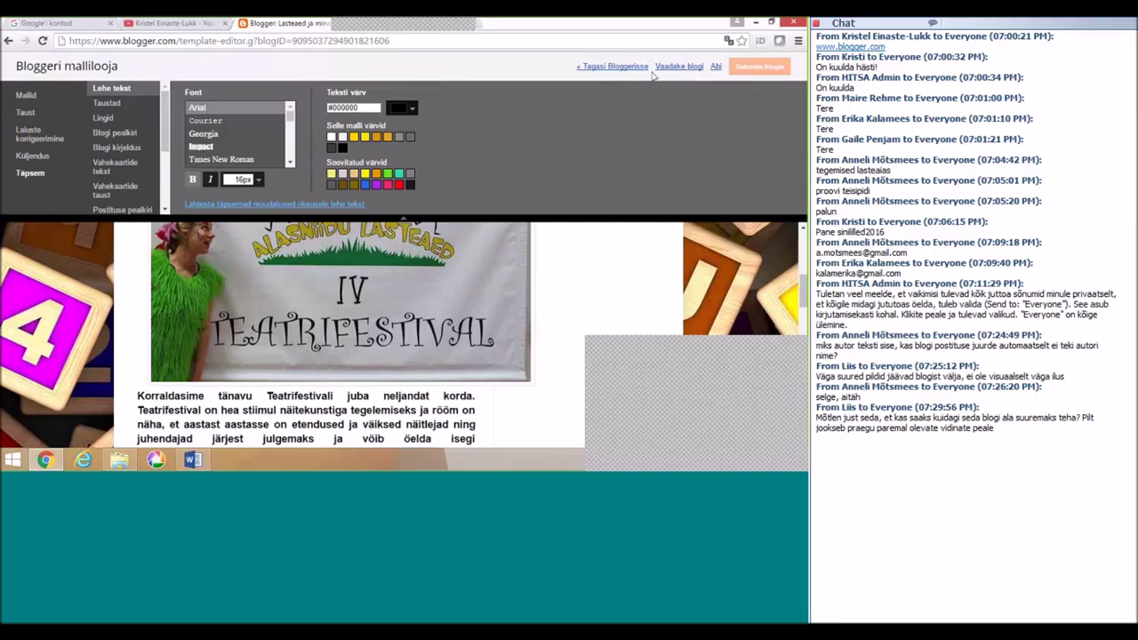
Step: Left-align the banner picture and the costumed children's picture in the Teatrifestivalist post, and update the post
left_click(615, 67)
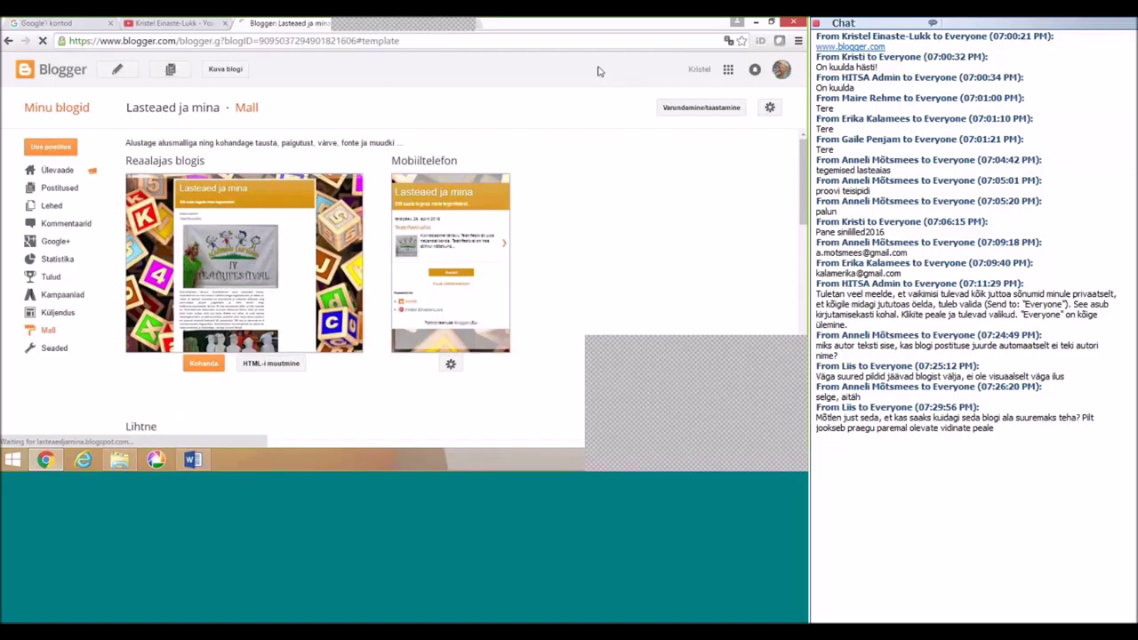
left_click(55, 190)
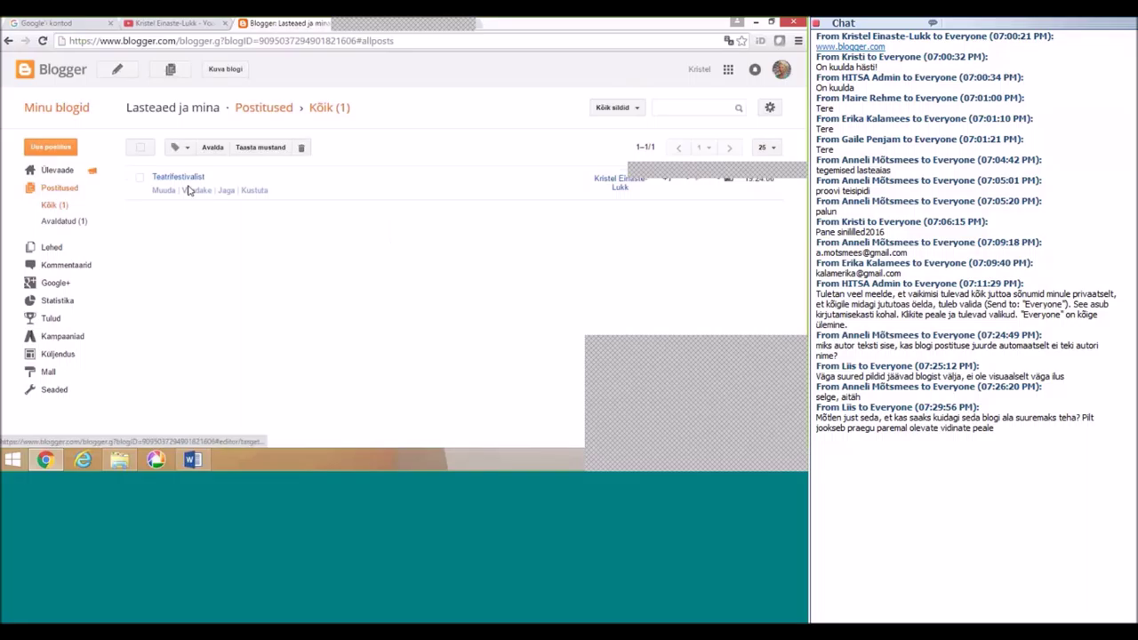
left_click(161, 191)
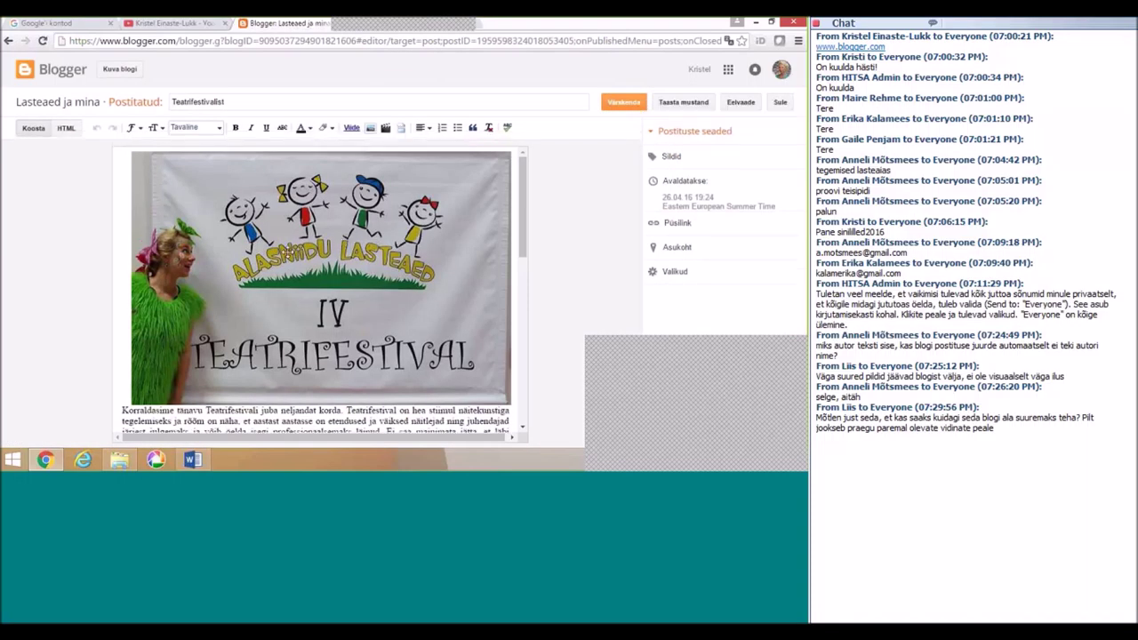
left_click(288, 252)
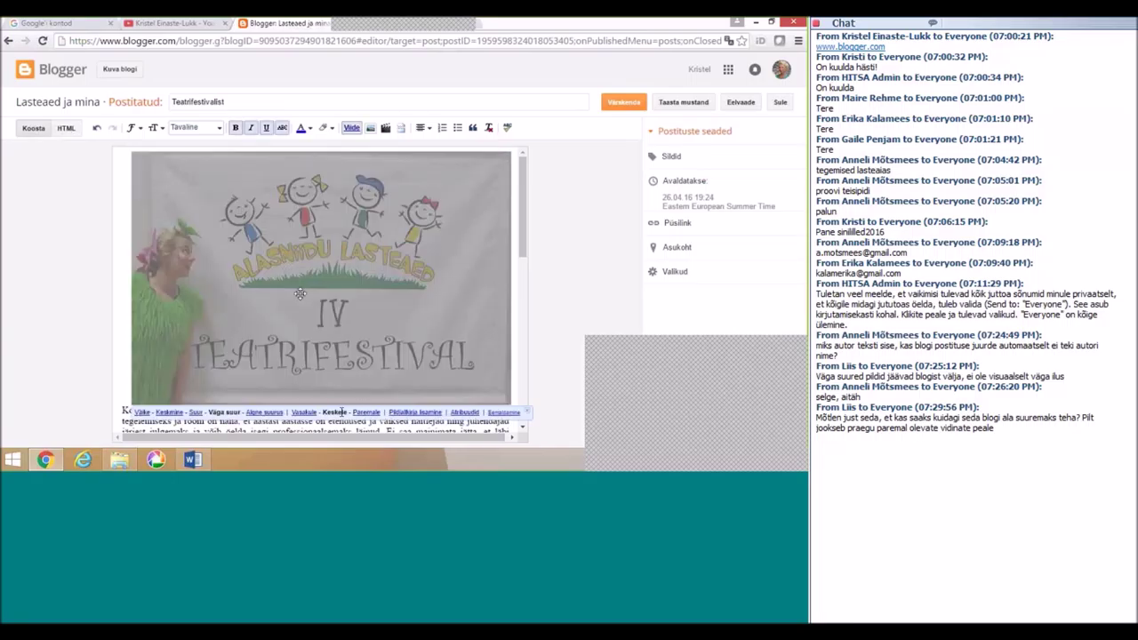
left_click(302, 413)
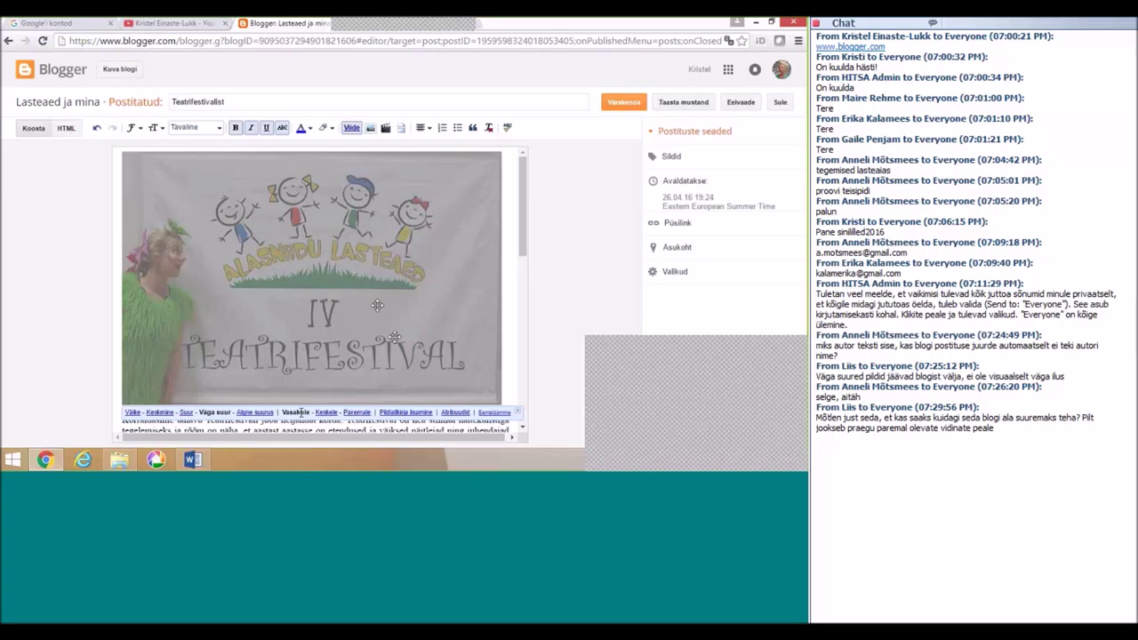
scroll(394, 338, "down", 10)
left_click(287, 248)
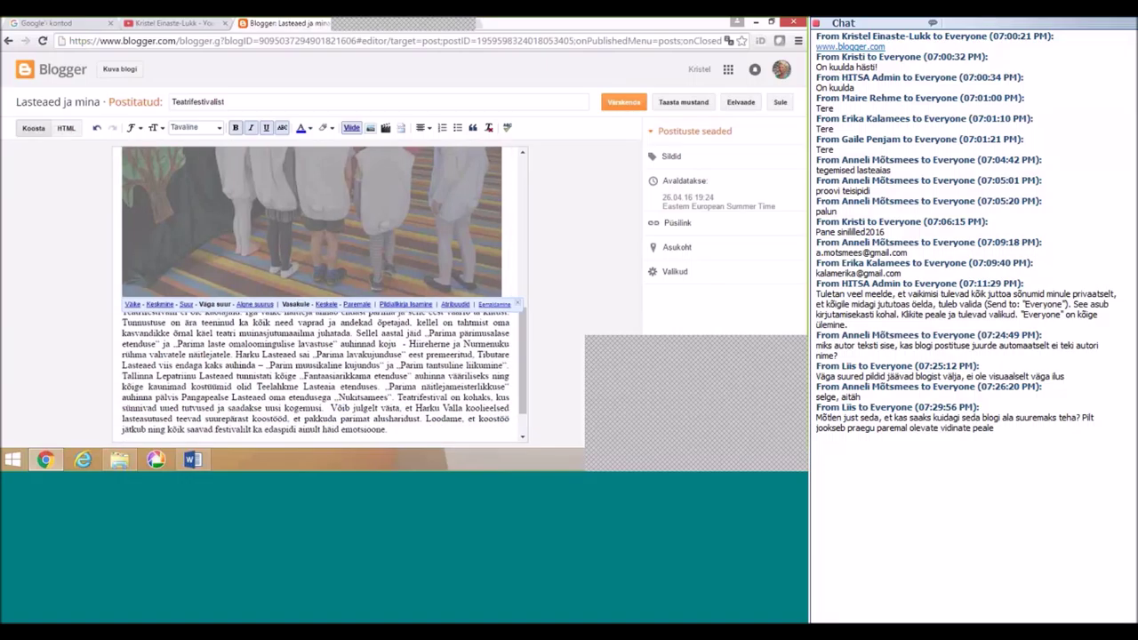
left_click(624, 103)
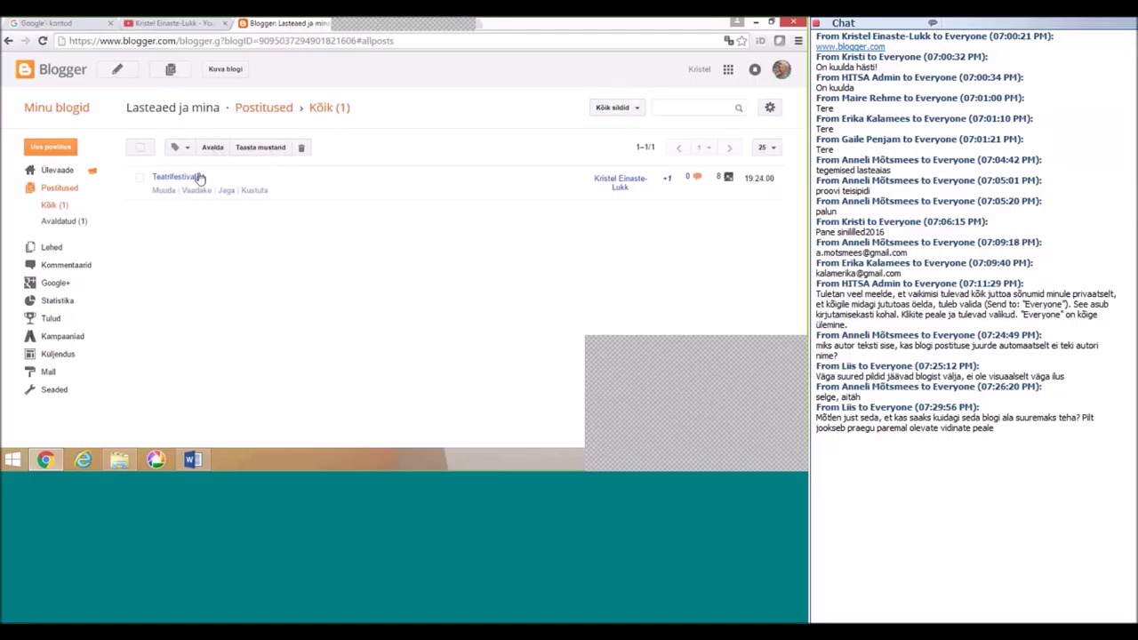
Step: View the published Teatrifestivalist post and examine its picture alignment and text layout next to the sidebar
left_click(189, 191)
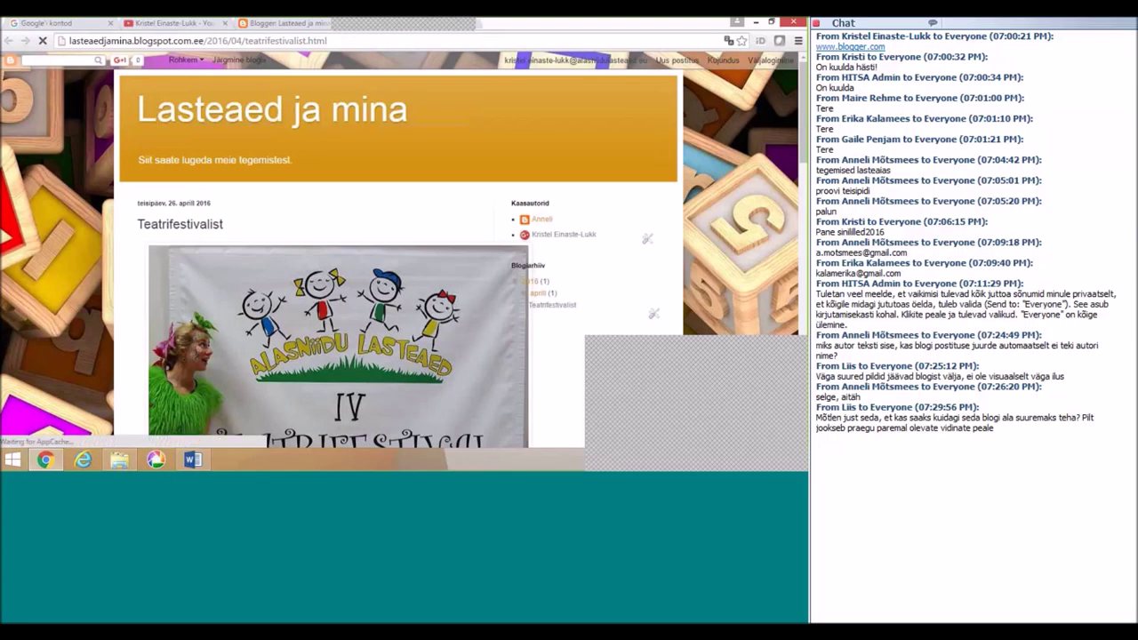
scroll(626, 252, "down", 1)
scroll(626, 252, "down", 1)
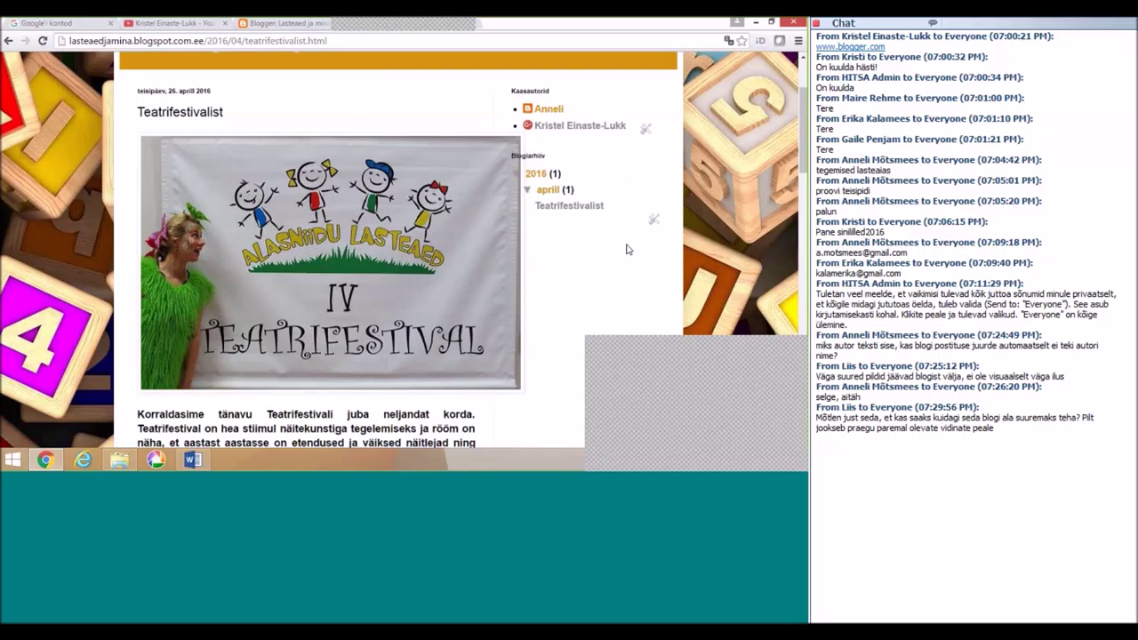
scroll(627, 243, "down", 1)
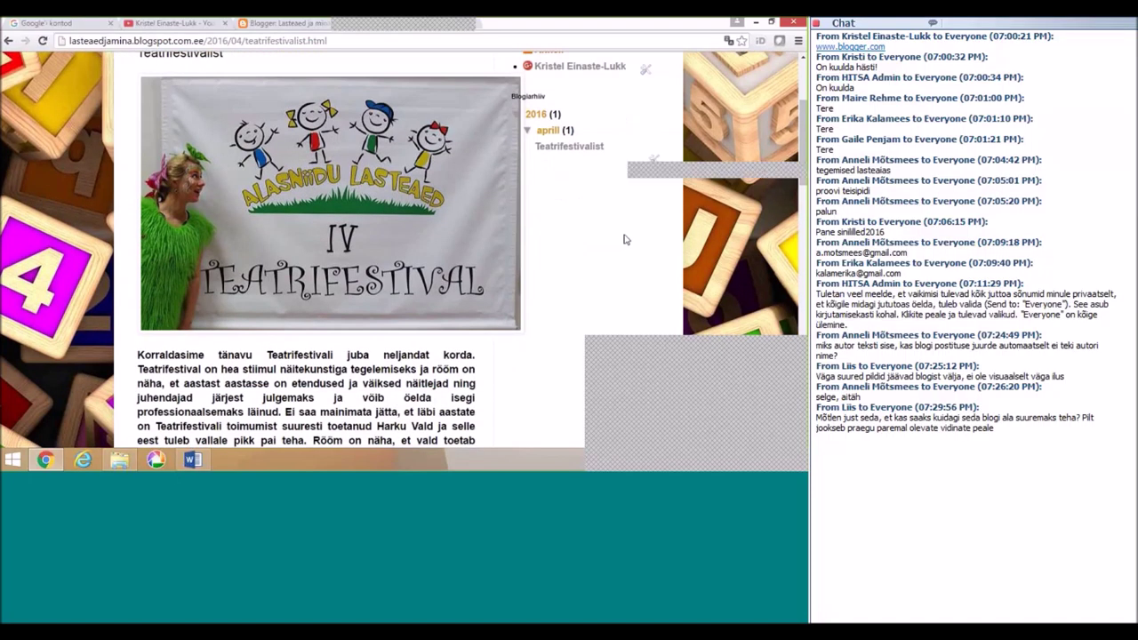
scroll(618, 230, "up", 2)
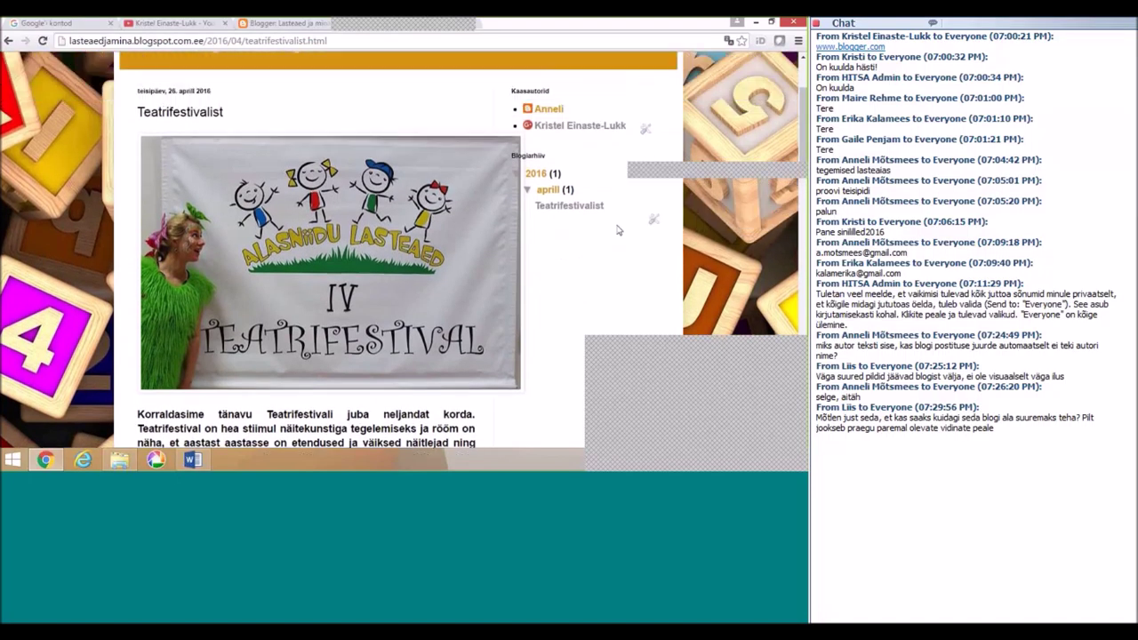
scroll(618, 230, "down", 1)
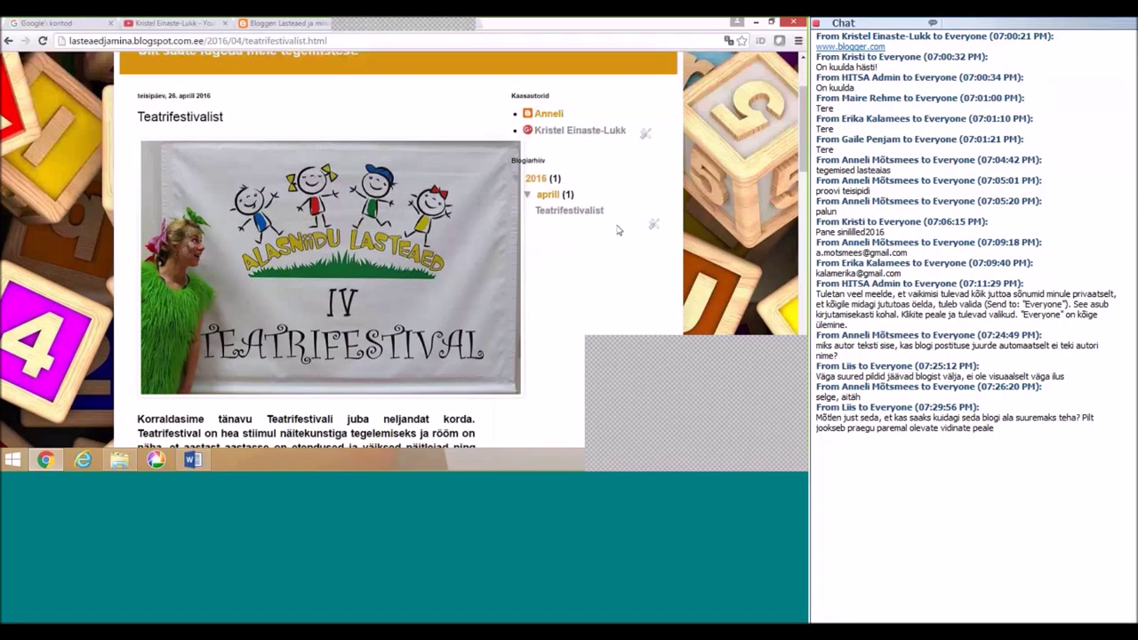
scroll(618, 230, "down", 2)
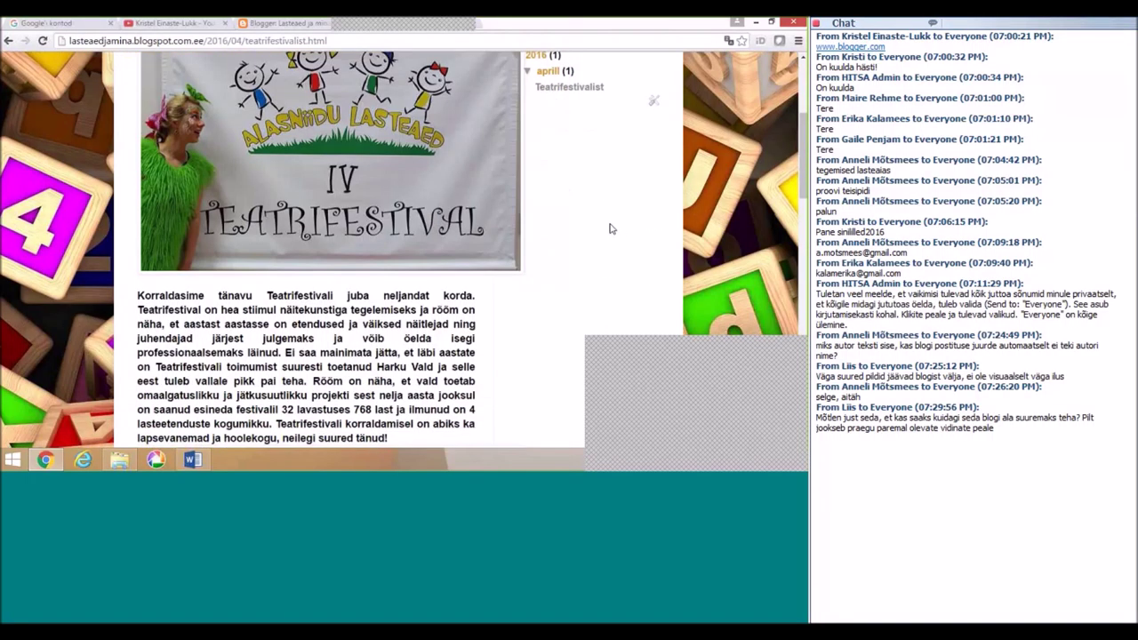
scroll(610, 229, "up", 3)
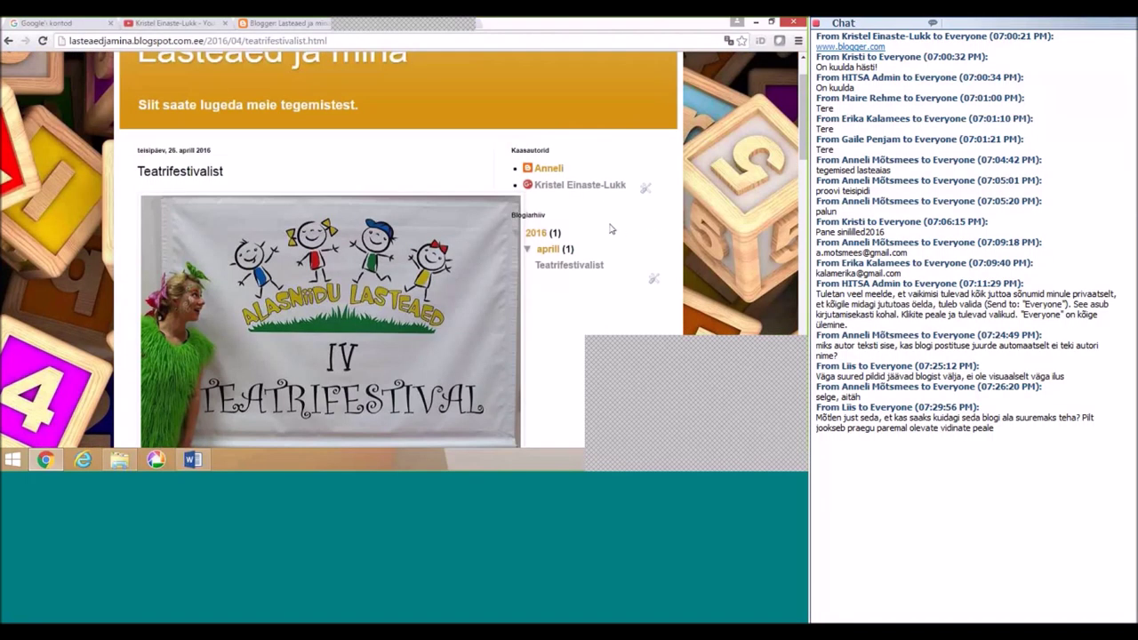
scroll(610, 229, "up", 1)
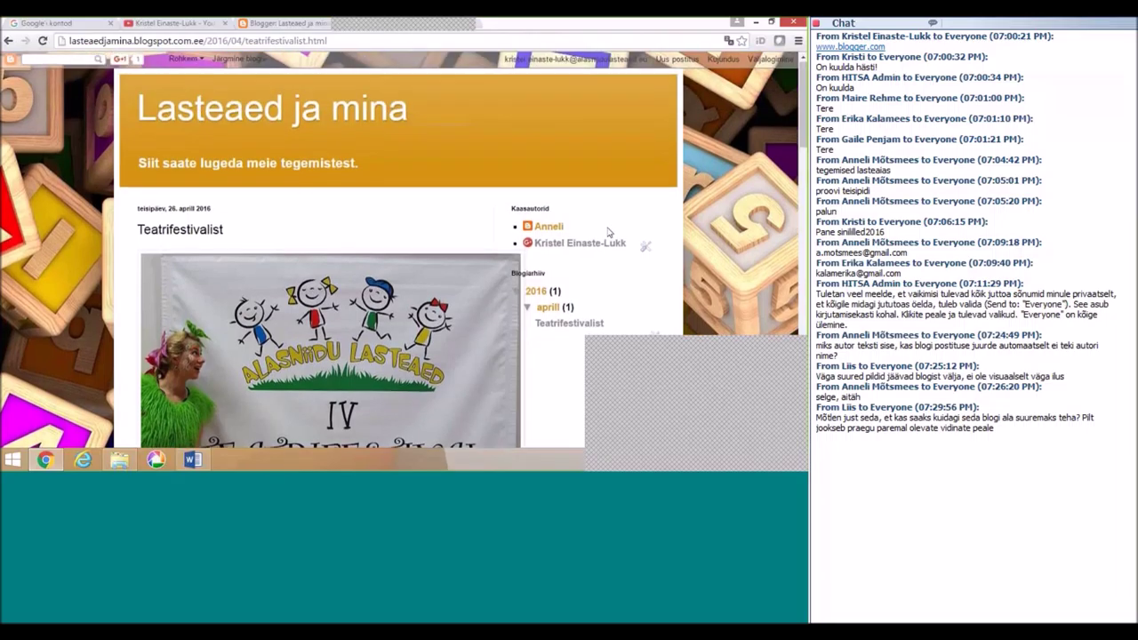
scroll(608, 232, "down", 2)
scroll(608, 232, "down", 1)
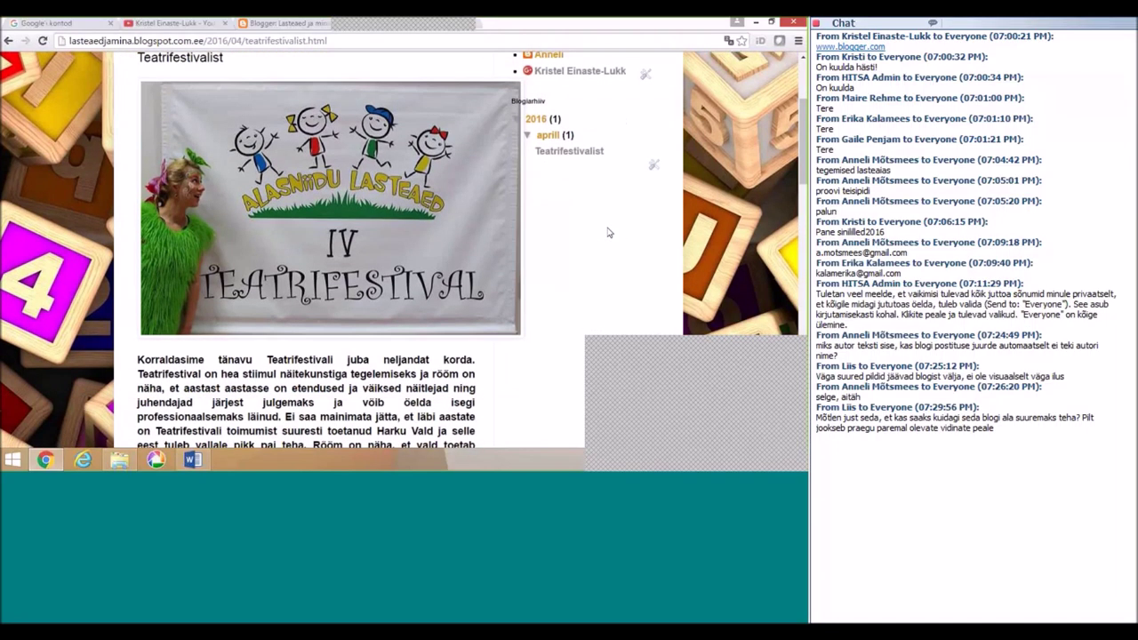
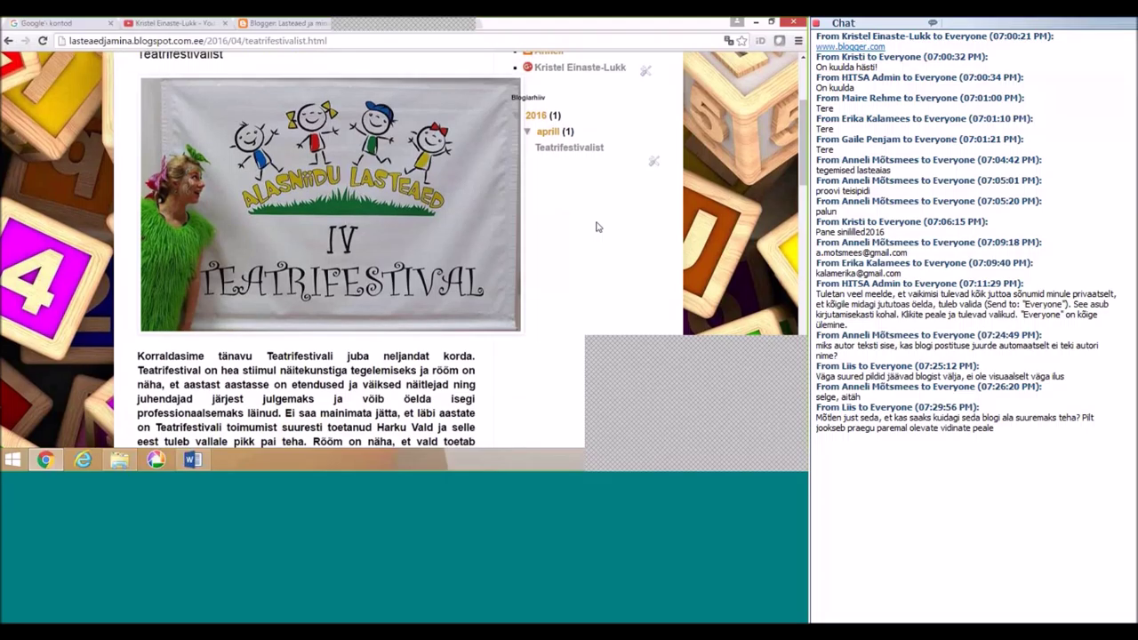
scroll(596, 226, "up", 1)
scroll(597, 227, "up", 1)
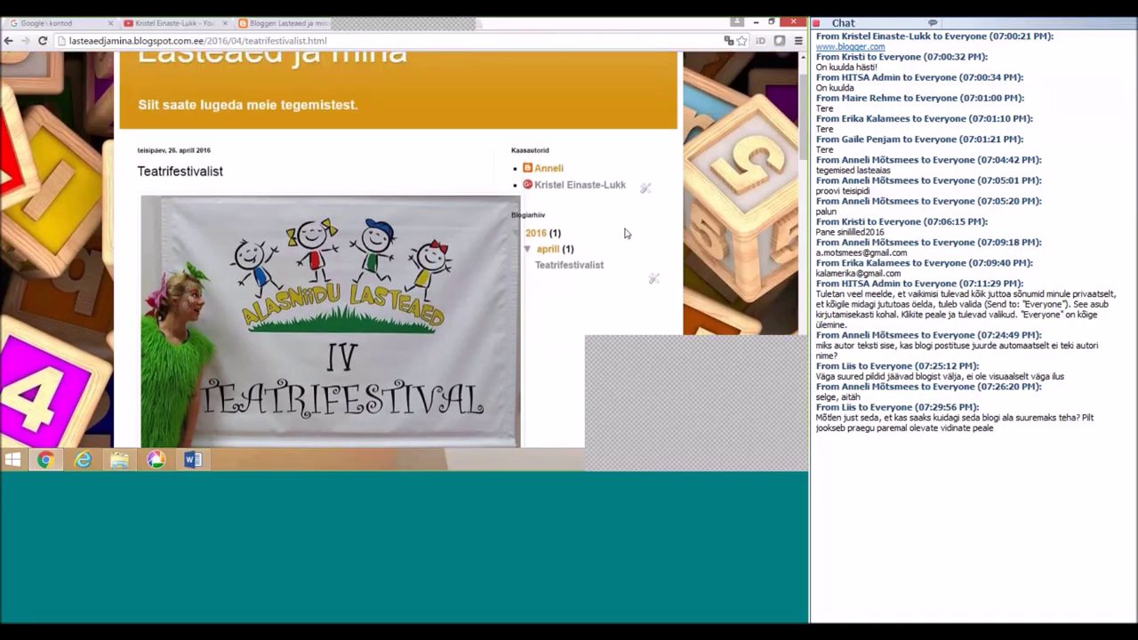
scroll(624, 233, "down", 1)
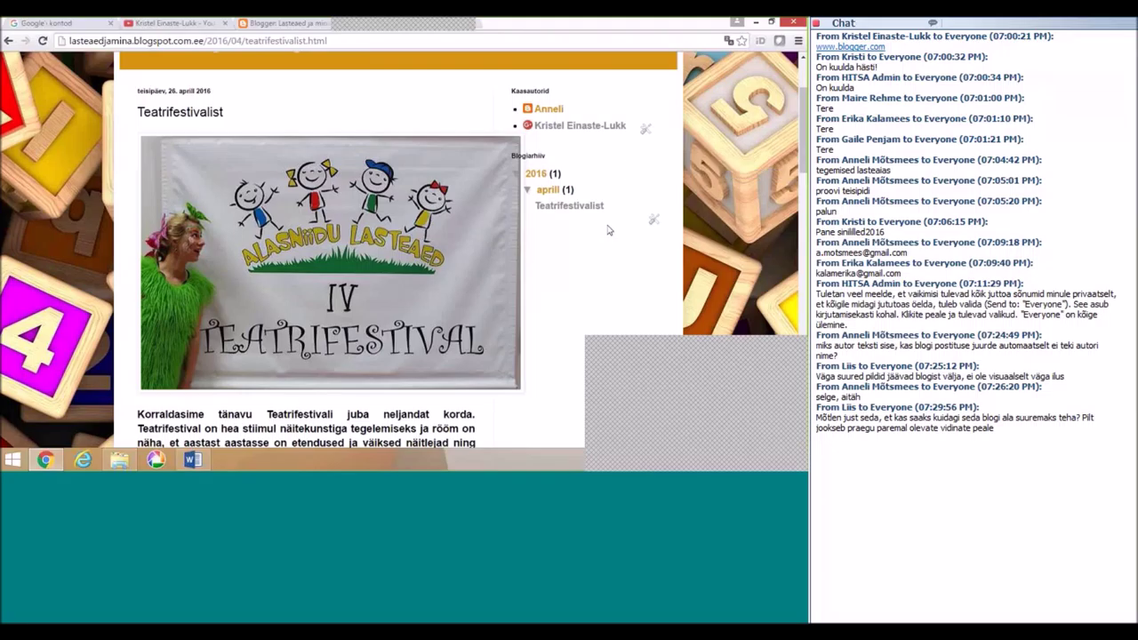
scroll(608, 230, "up", 2)
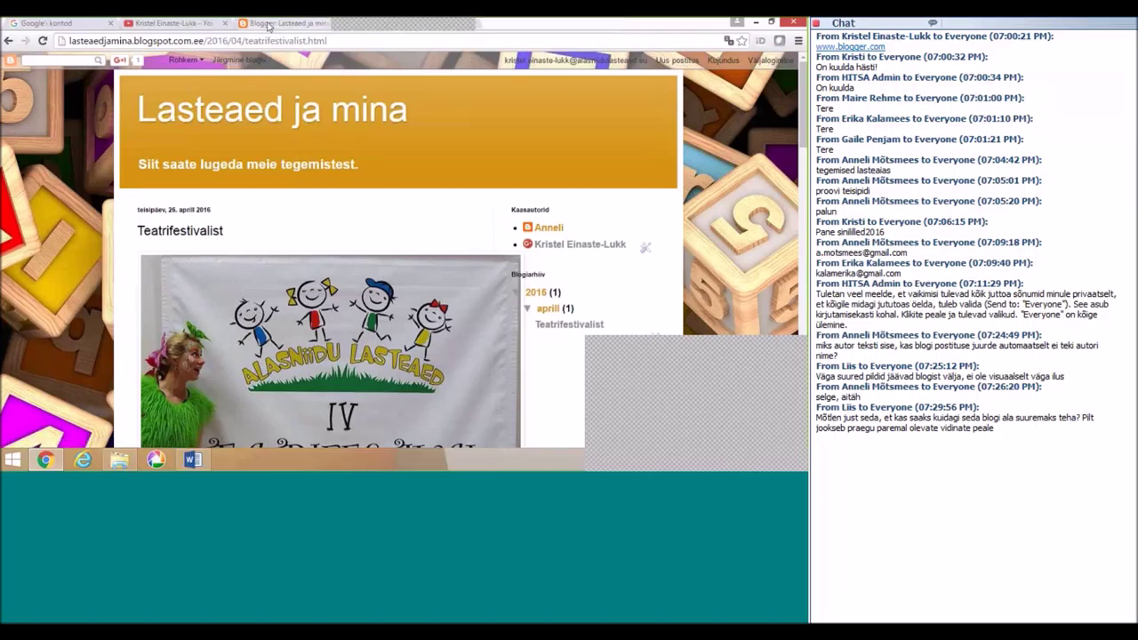
Step: Return to the blog's post list and reopen the Teatrifestivalist post for editing
left_click(267, 25)
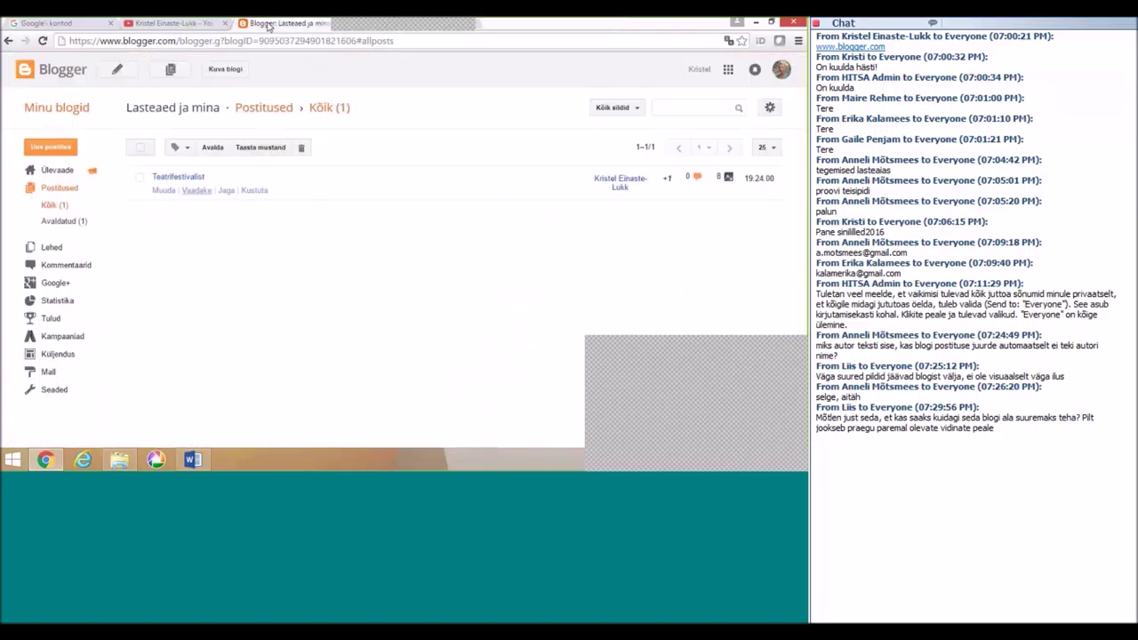
left_click(170, 191)
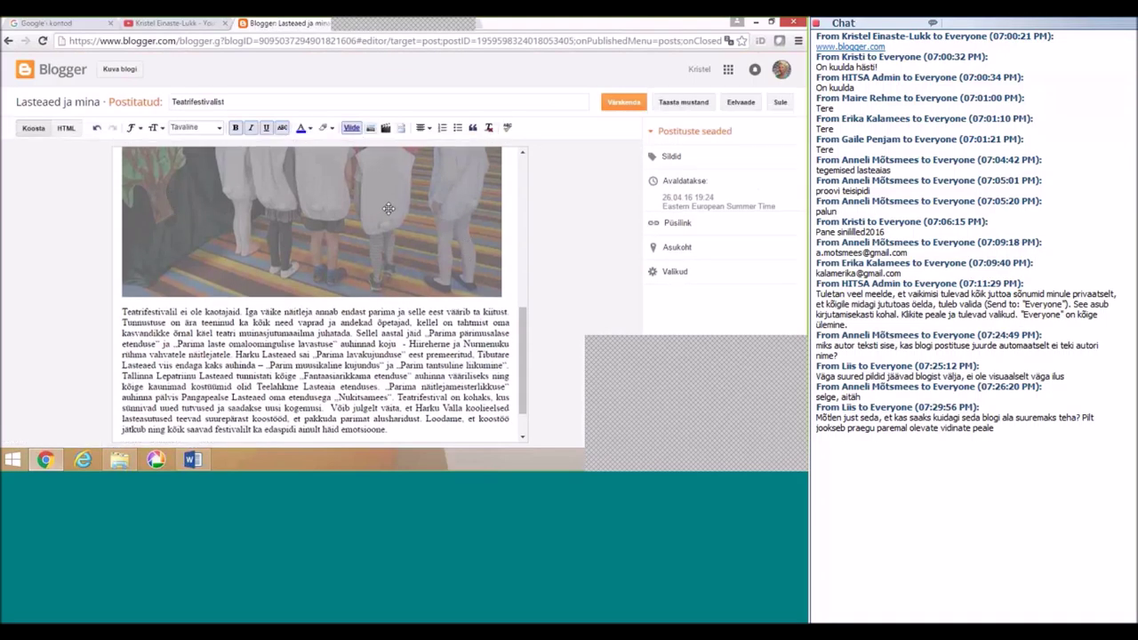
left_click(504, 204)
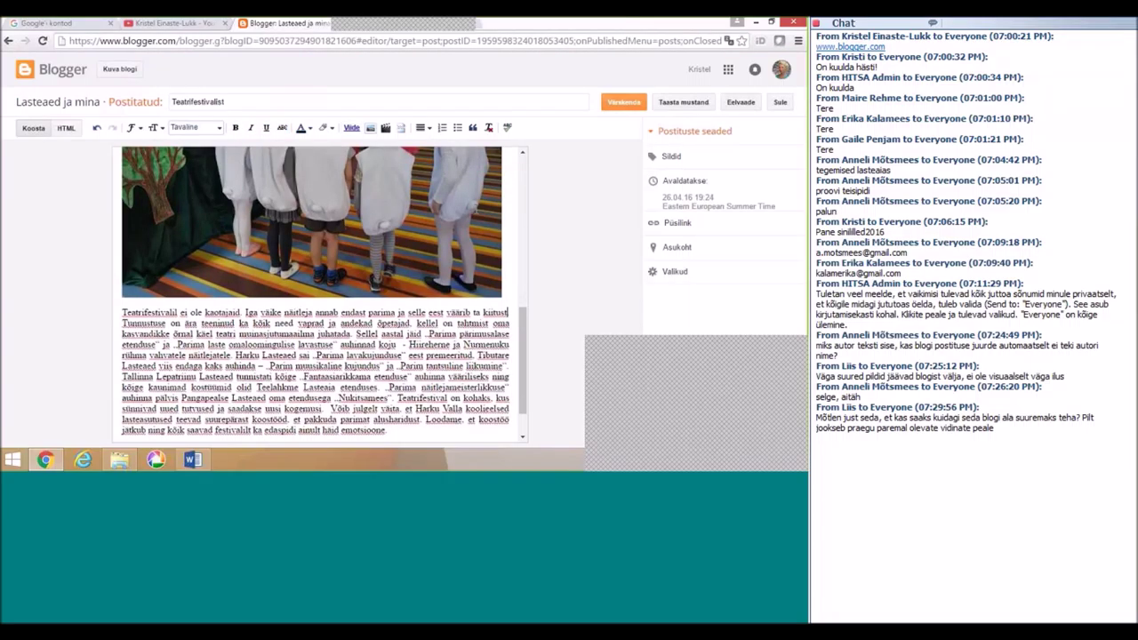
Step: Add the line "Vaadake youtubist meie videot" between the post's last paragraph and the author line
scroll(504, 204, "up", 5)
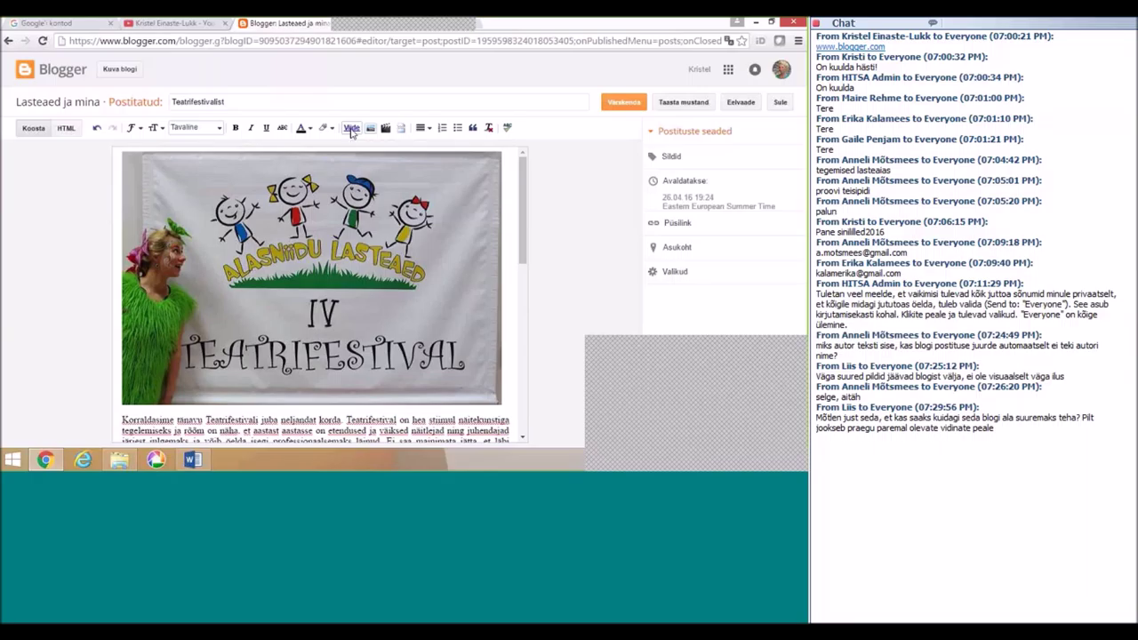
scroll(357, 270, "down", 10)
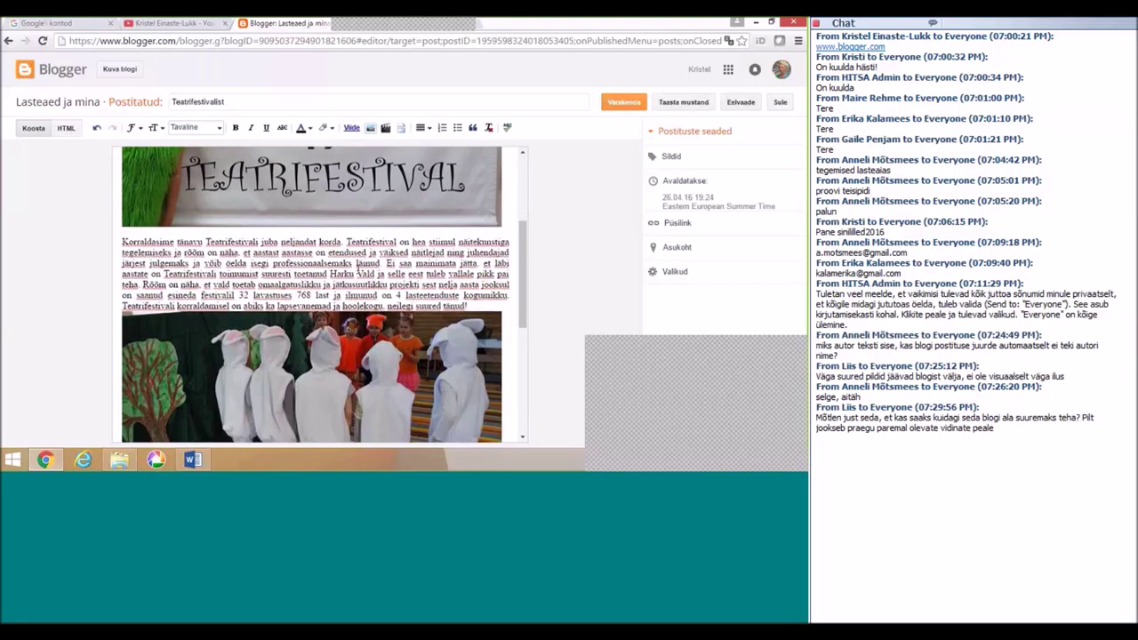
scroll(357, 269, "down", 2)
left_click(412, 384)
key("Return")
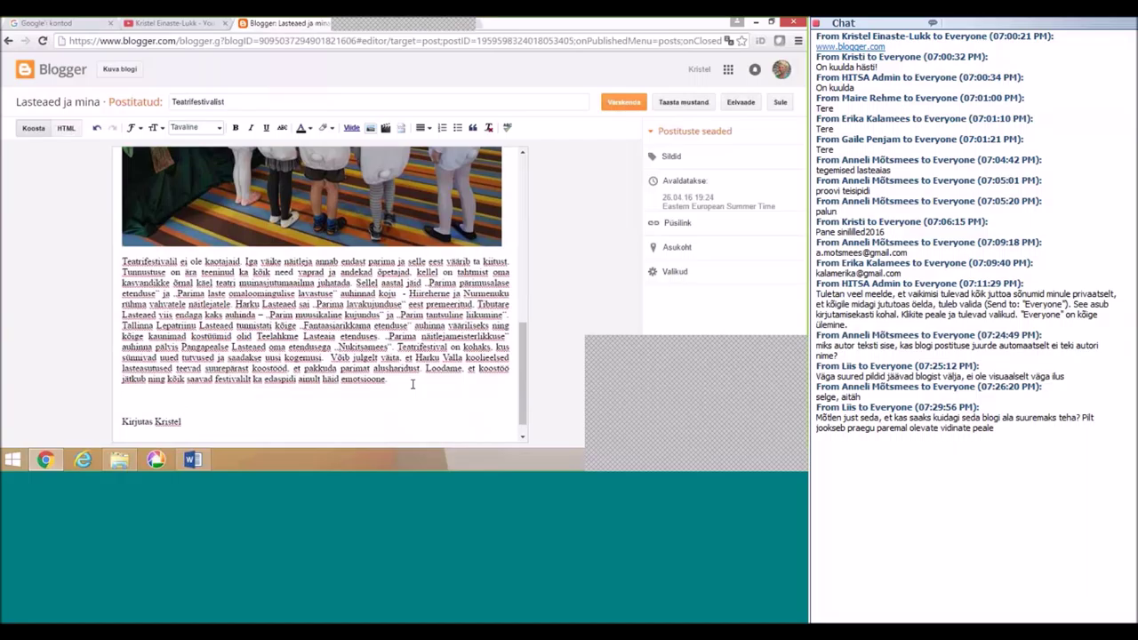
type("T")
type("a")
key("BackSpace")
key("BackSpace")
type("V")
type("aada")
type("ke")
type("youtub")
type("ue")
key("BackSpace")
key("BackSpace")
key("BackSpace")
type("bist meie vi")
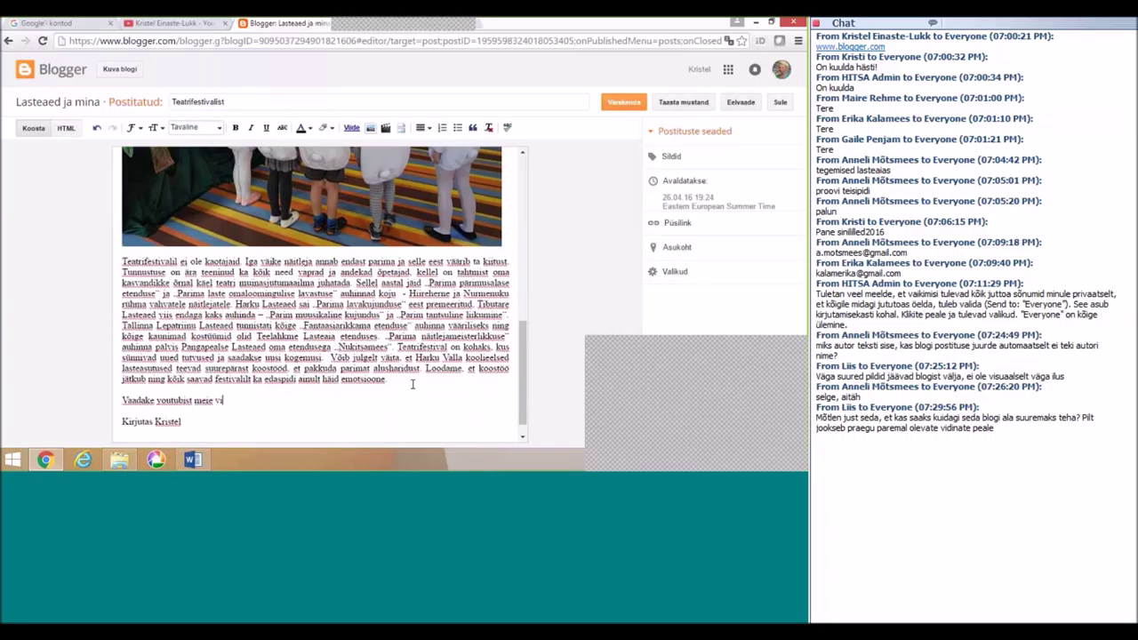
type("deot")
Step: Start a web address link at the end of the line "Vaadake youtubist meie videot" with the display text "video"
left_click(351, 132)
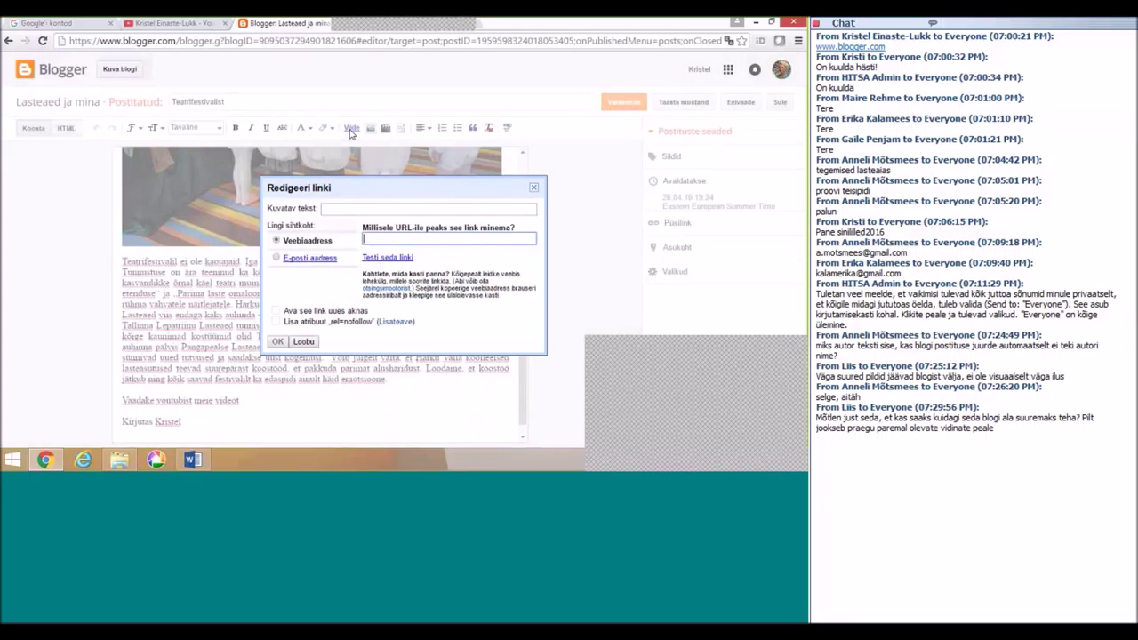
left_click(339, 209)
type("video")
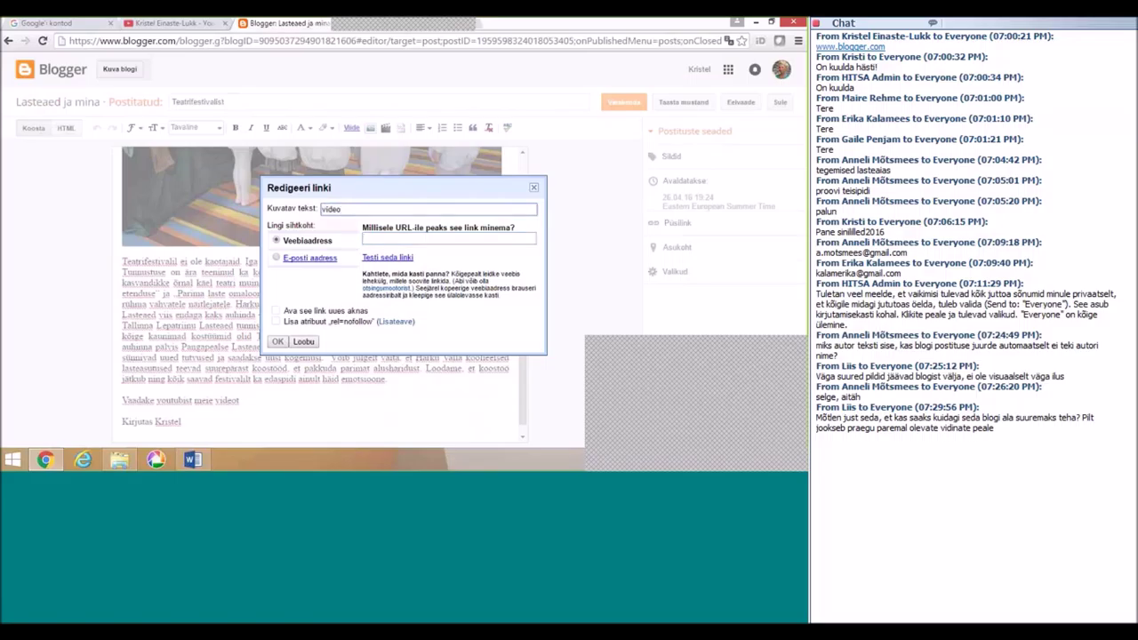
left_click(383, 238)
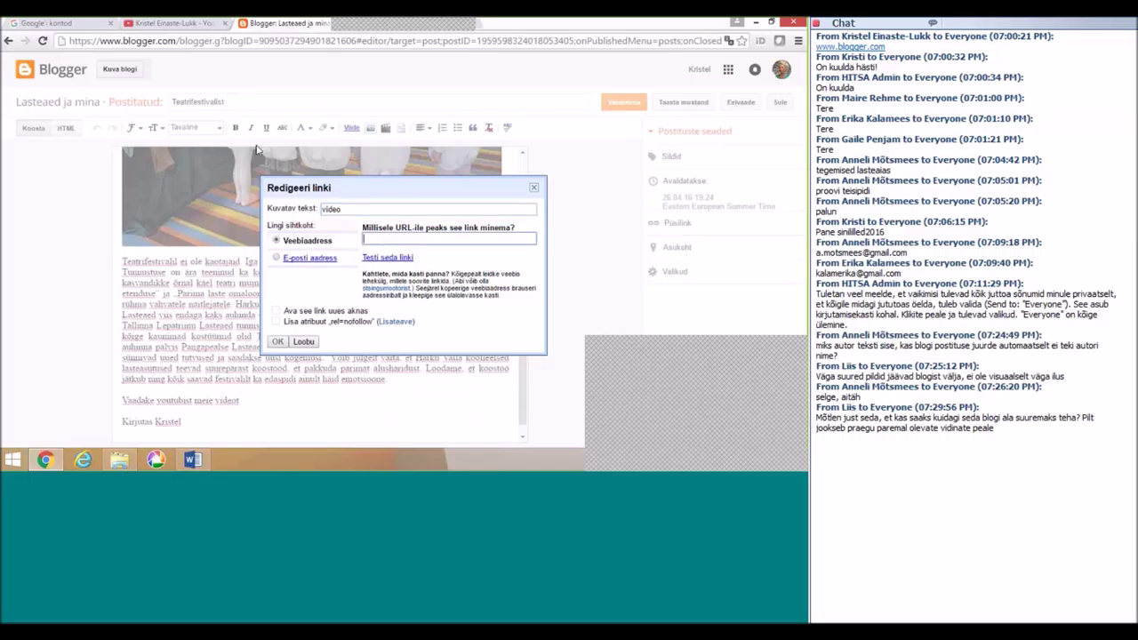
Step: Switch to YouTube, open the uploaded video "Kuld" and copy its web address
left_click(155, 23)
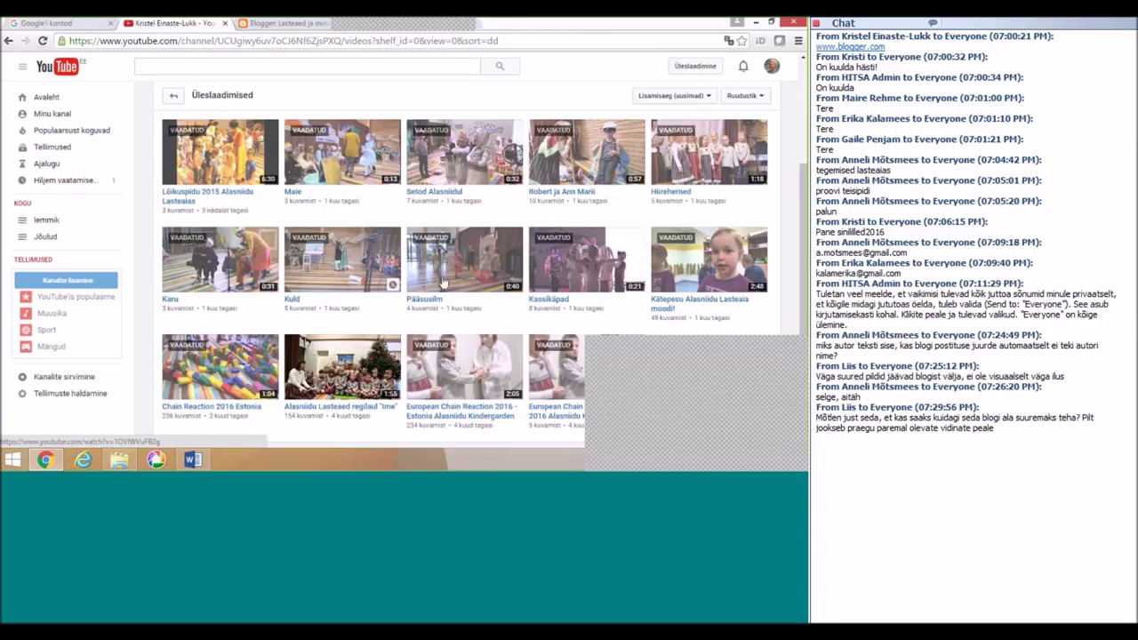
left_click(344, 266)
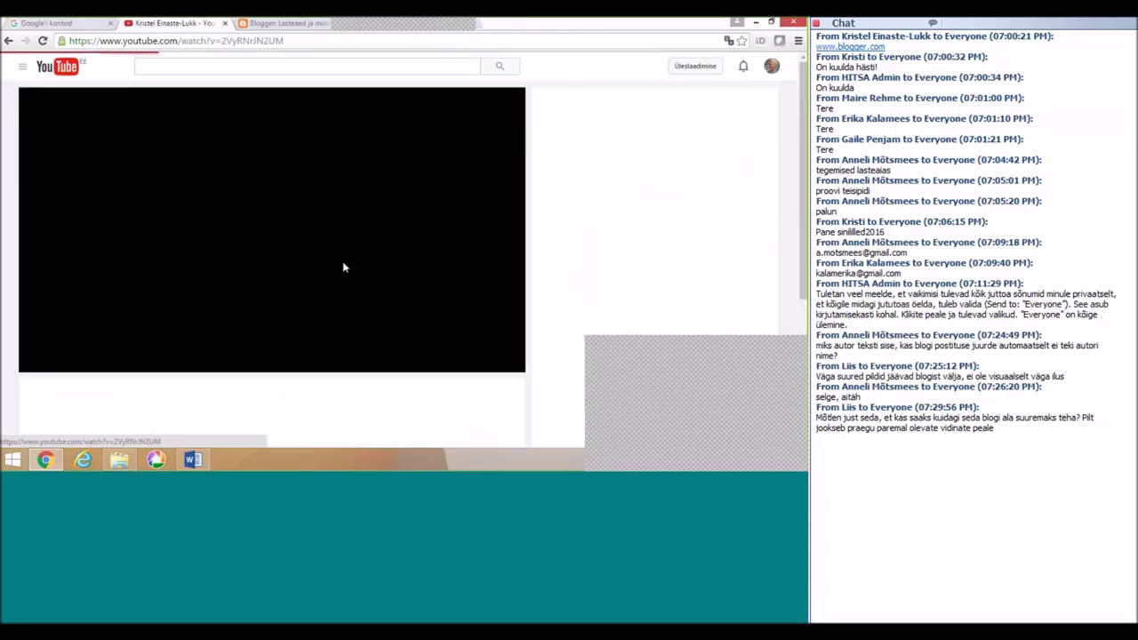
left_click(38, 360)
left_click_drag(287, 41, 67, 41)
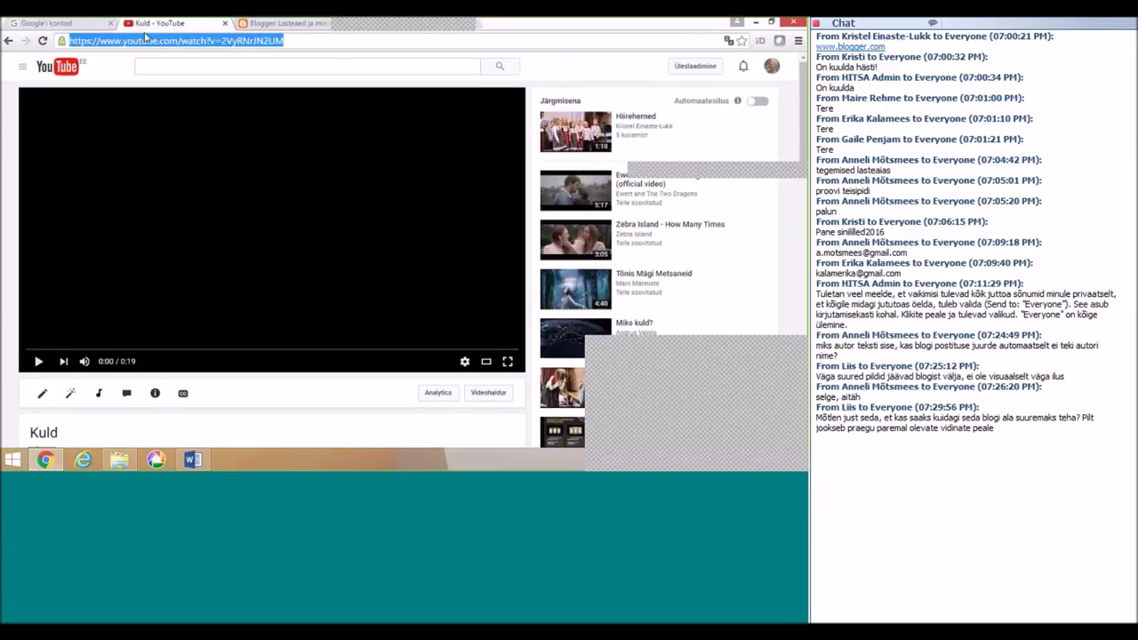
right_click(149, 45)
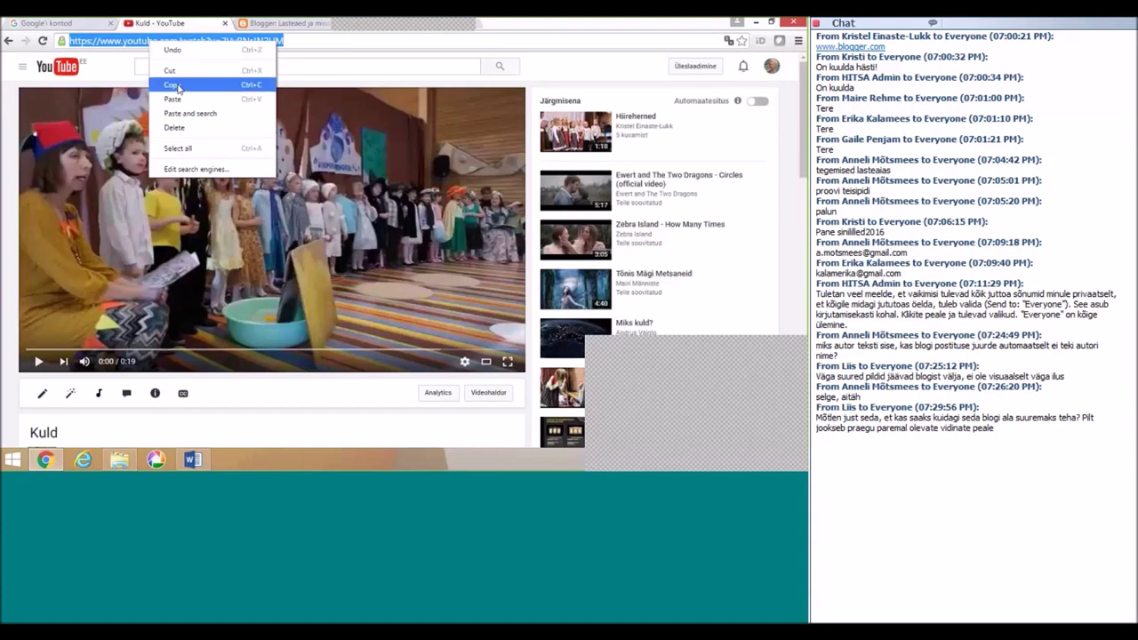
left_click(174, 85)
Step: Return to the Blogger link dialog, paste the copied YouTube address as the link target and insert the link
left_click(245, 27)
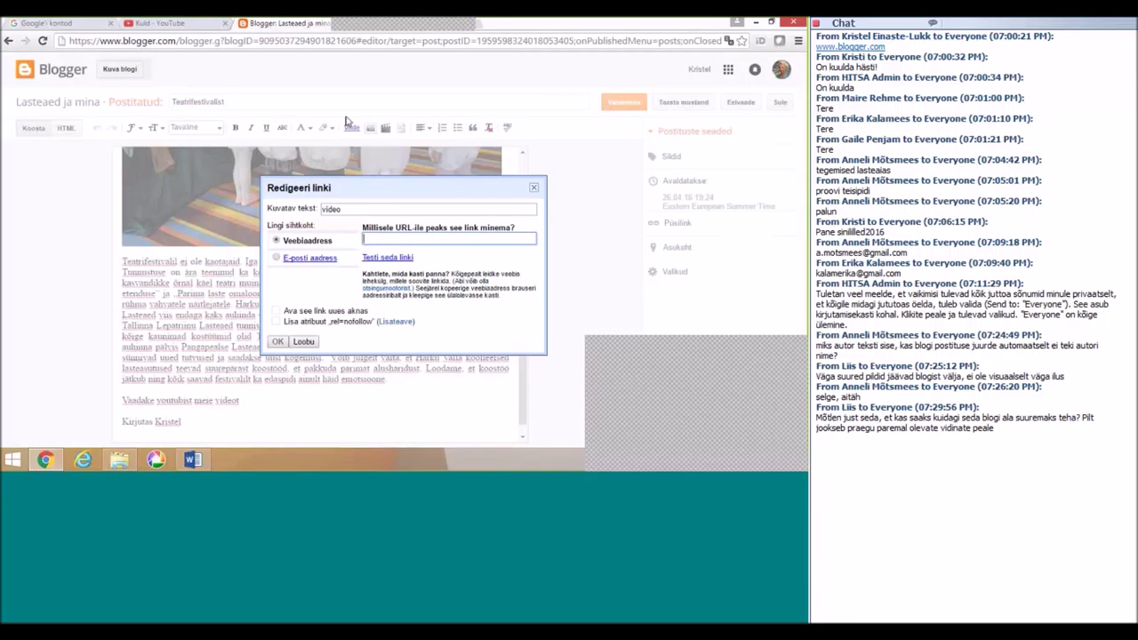
right_click(368, 239)
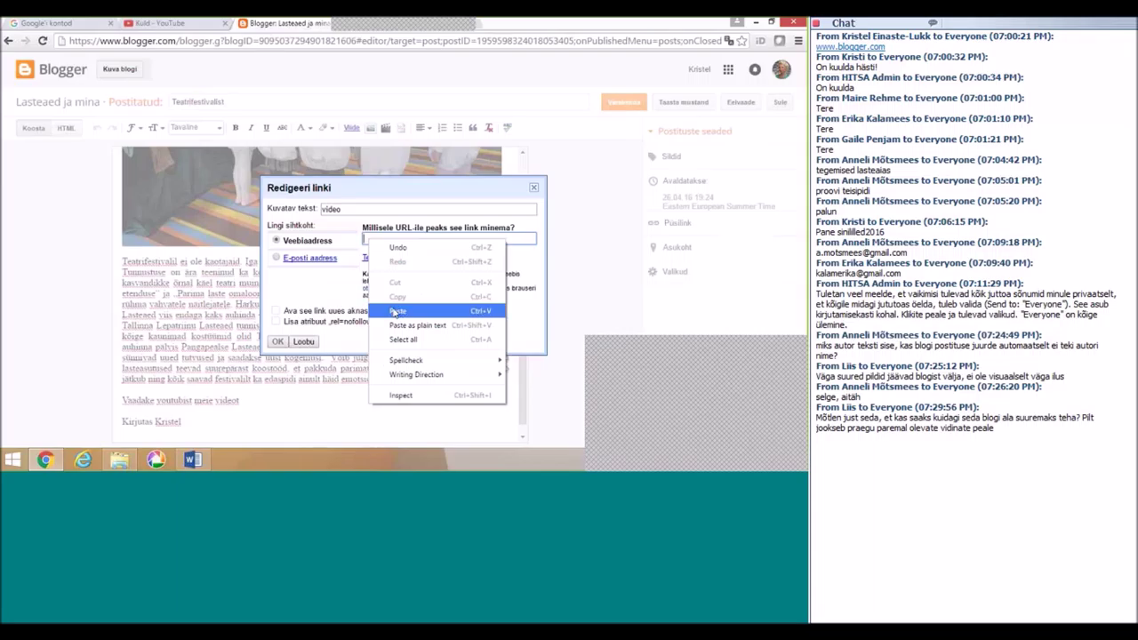
left_click(396, 311)
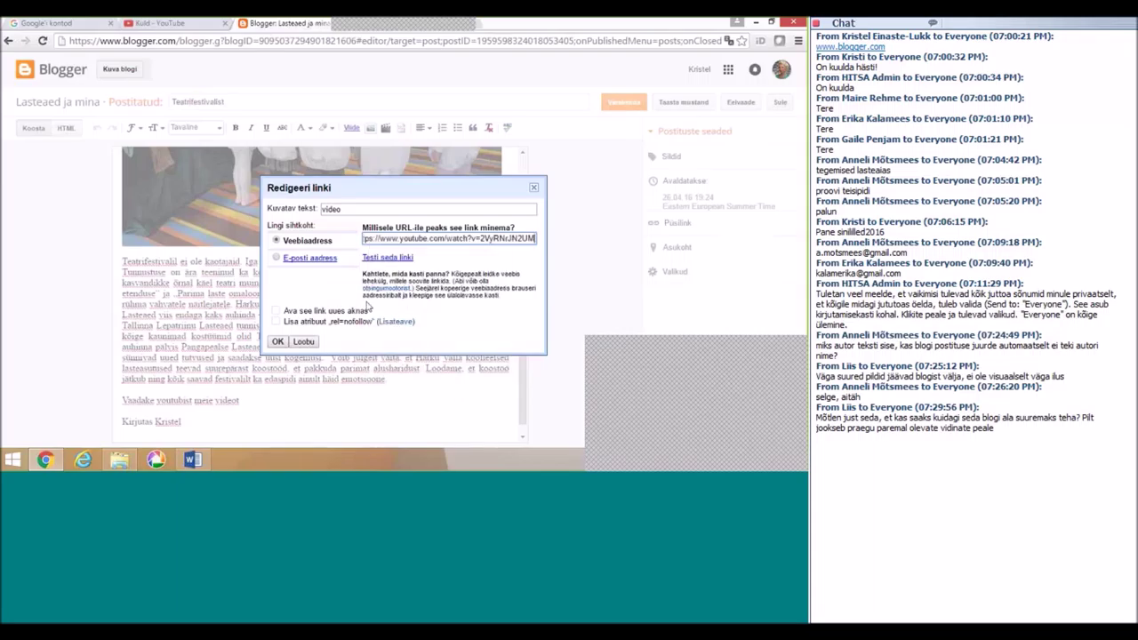
left_click(278, 343)
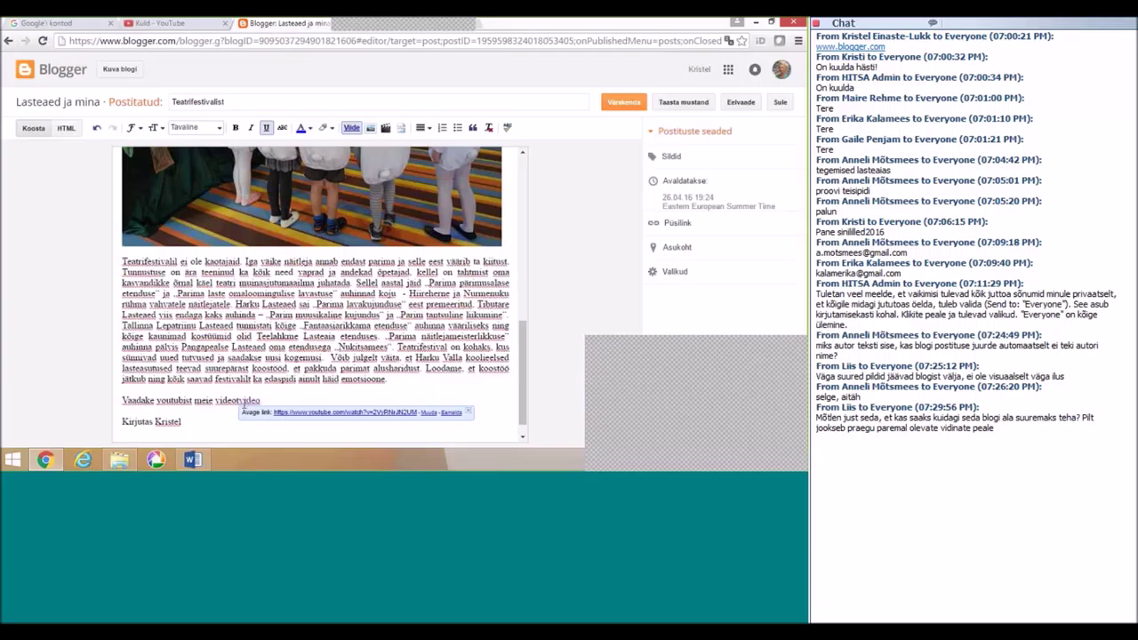
Step: Delete the plain word "videot" in front of the link so the line reads "Vaadake youtubist meie video"
left_click(237, 401)
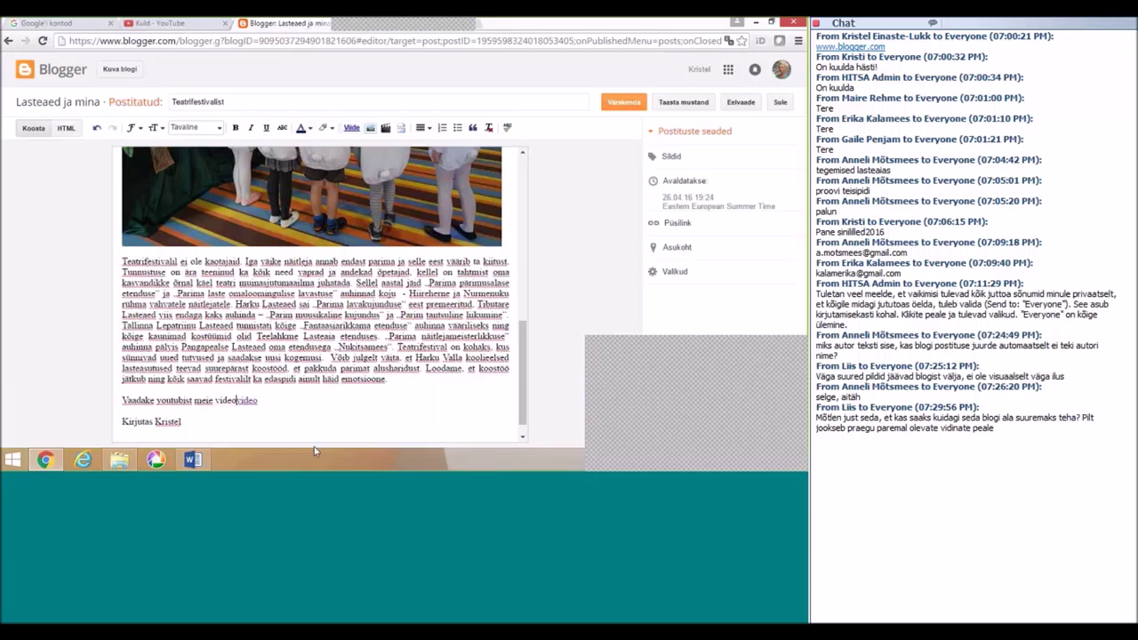
key("BackSpace")
key("BackSpace")
key("BackSpace")
key("BackSpace")
key("BackSpace")
scroll(266, 346, "down", 2)
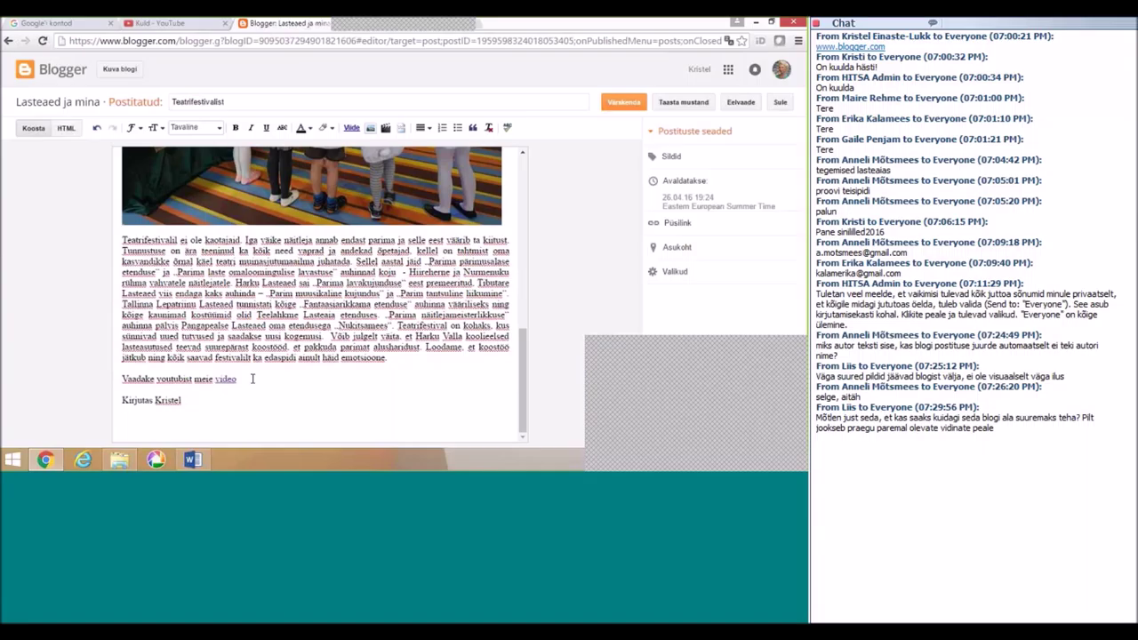
Step: Add an empty line below the video link line and start inserting a video there with YouTube as the source
scroll(303, 369, "up", 8)
scroll(362, 358, "up", 5)
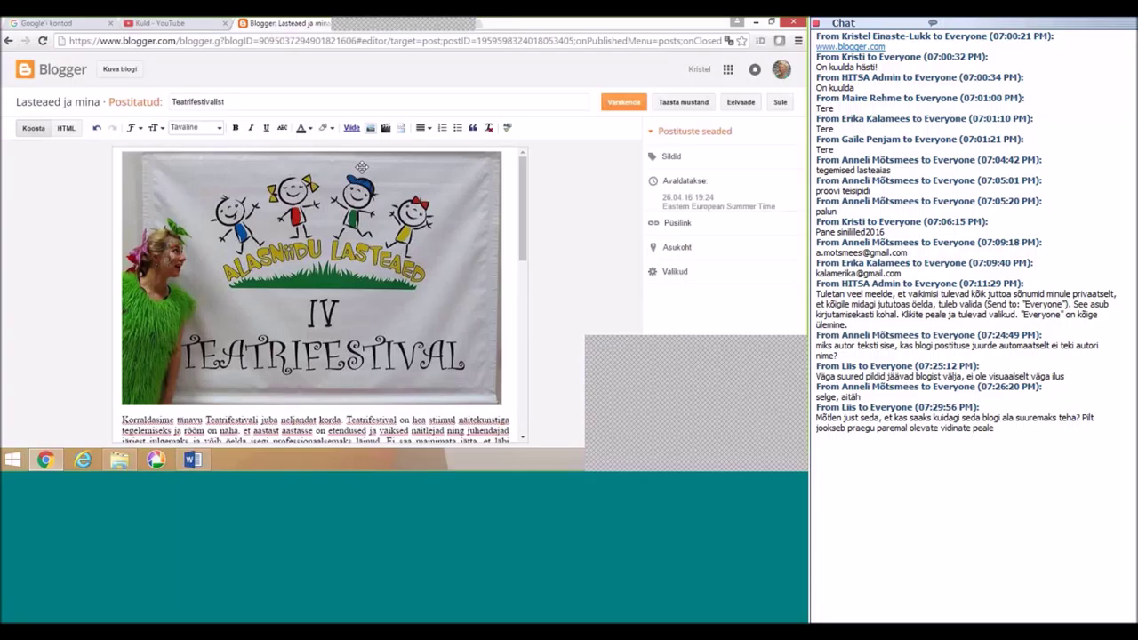
scroll(364, 166, "down", 5)
scroll(362, 166, "down", 2)
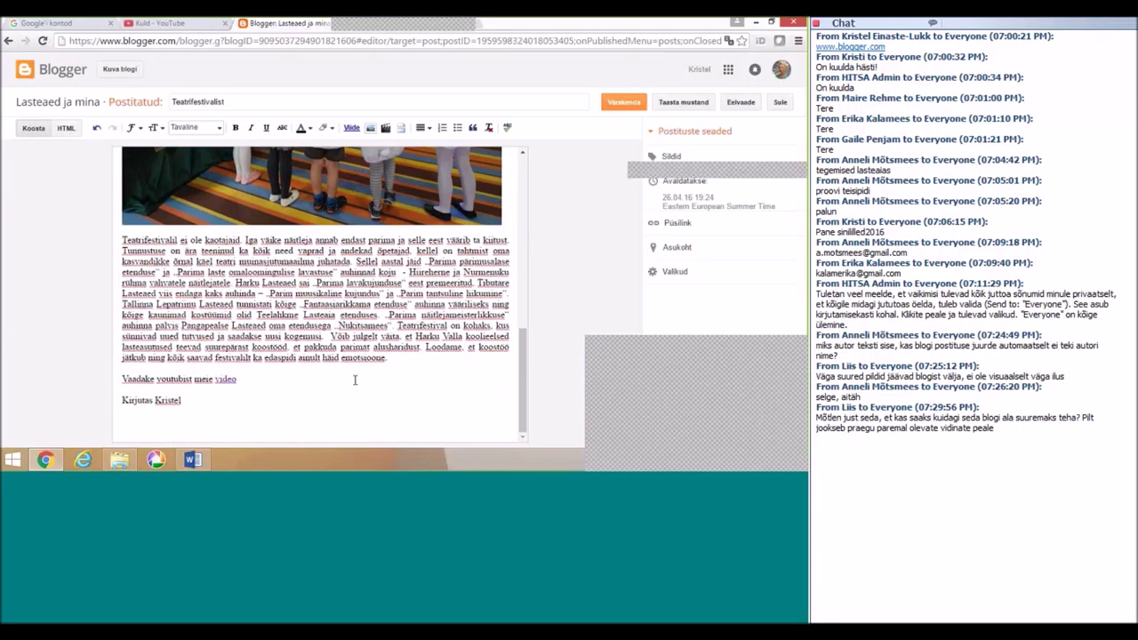
left_click(264, 377)
key("Return")
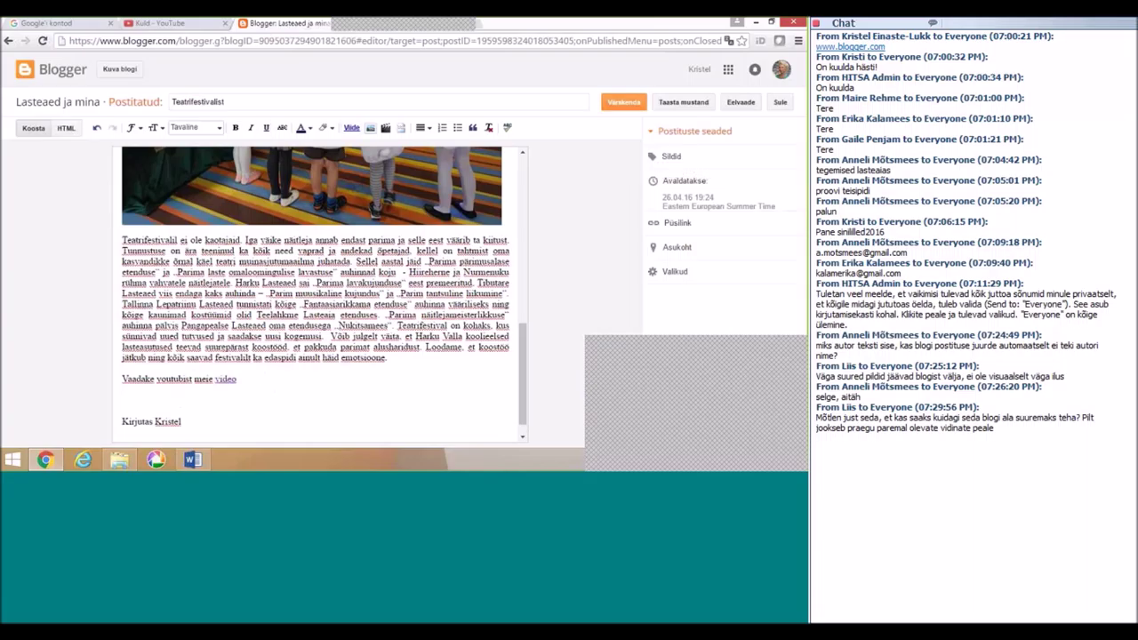
left_click(353, 130)
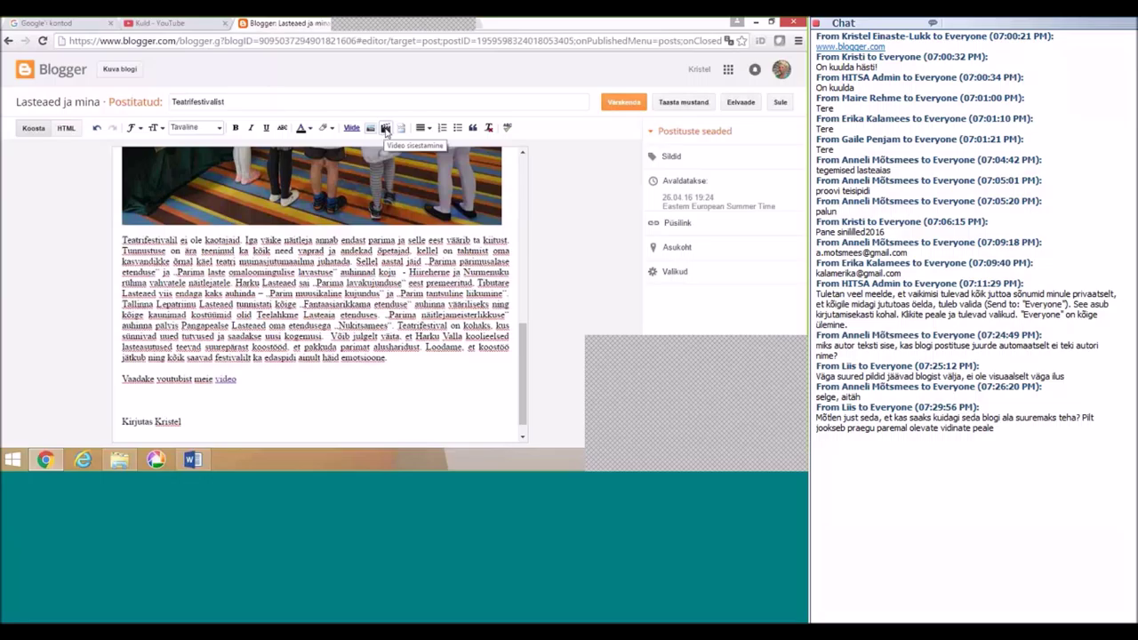
left_click(385, 129)
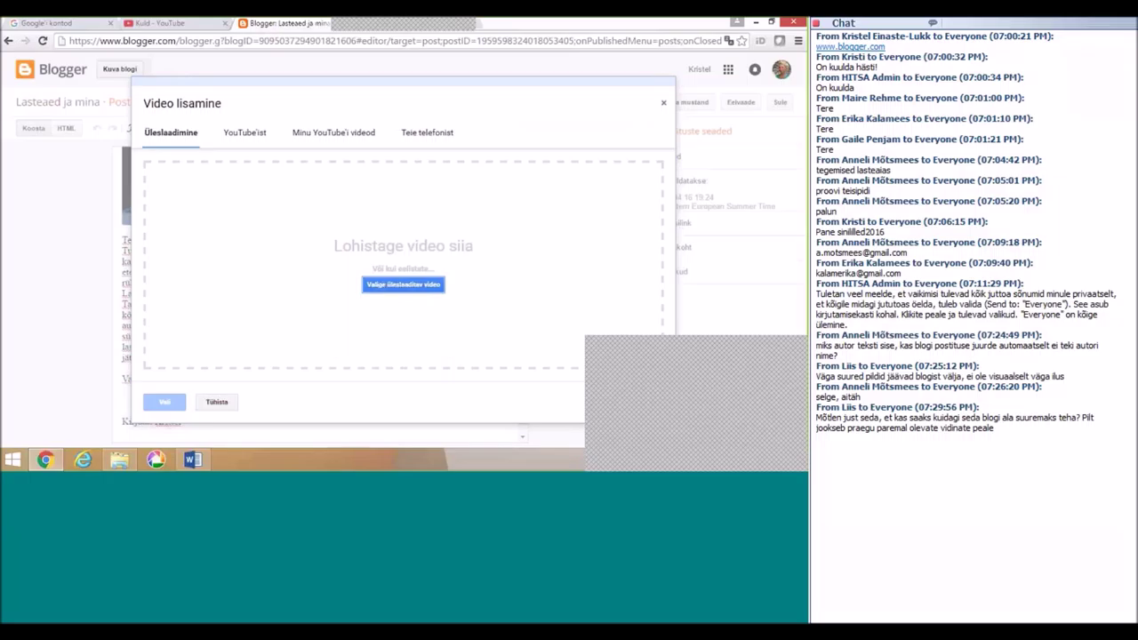
left_click(240, 137)
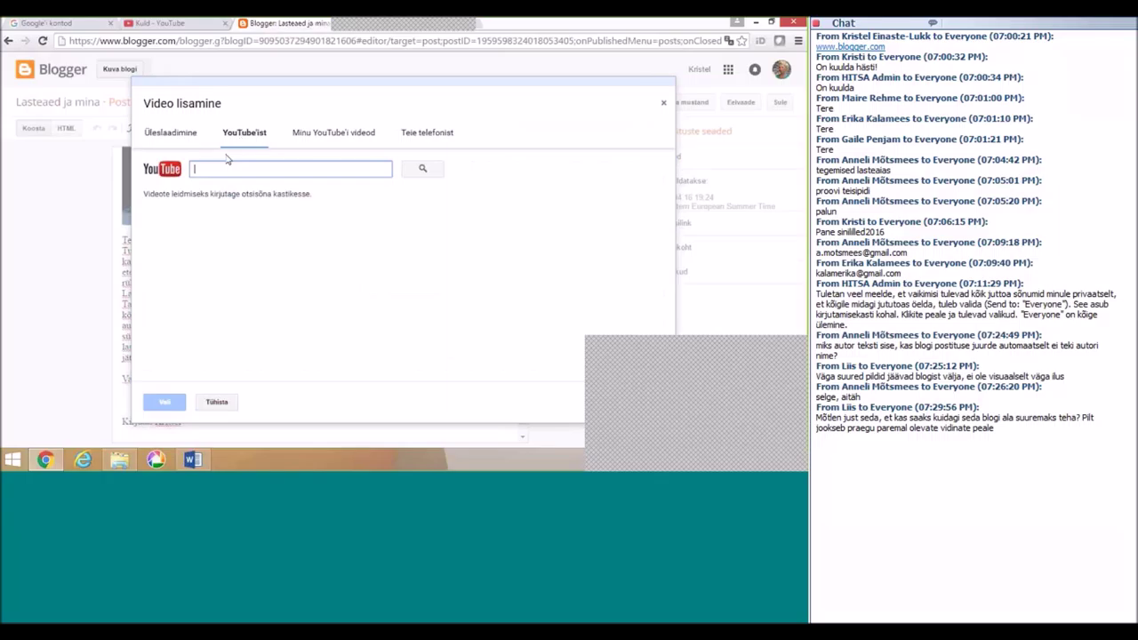
Step: Switch to YouTube, open the 0:57 video from the channel's uploads and copy its web address
left_click(158, 23)
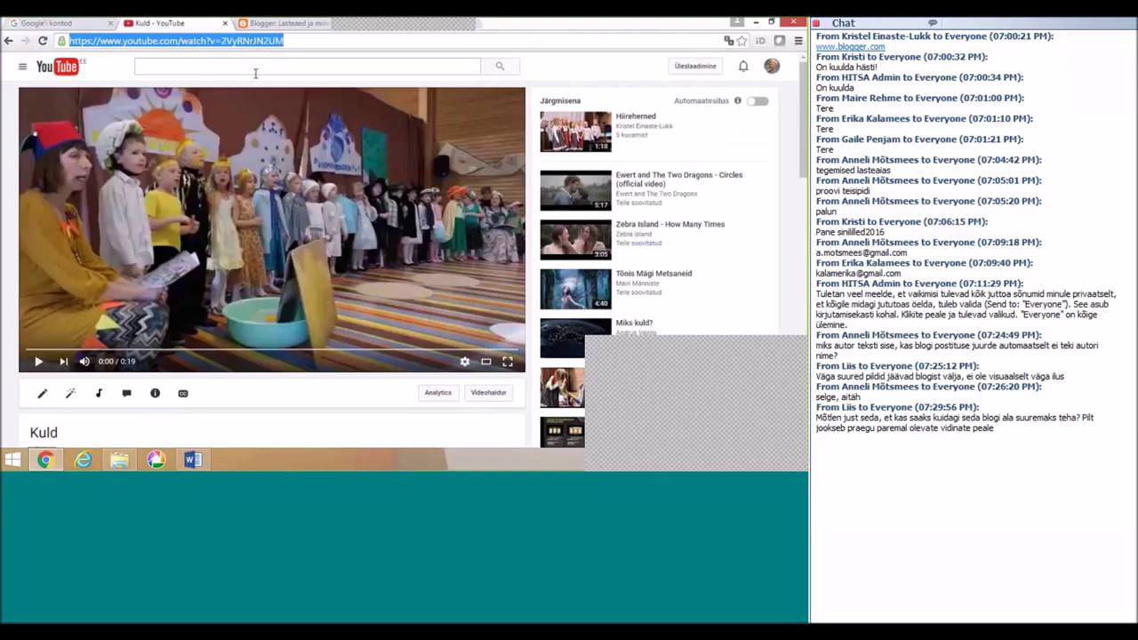
left_click(7, 43)
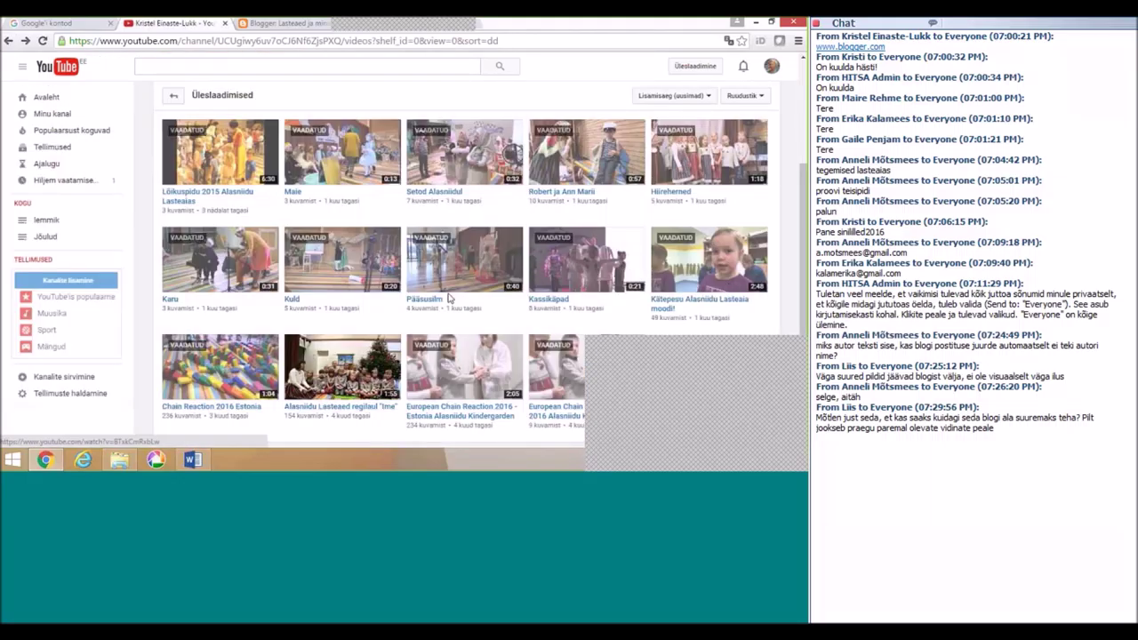
left_click(576, 161)
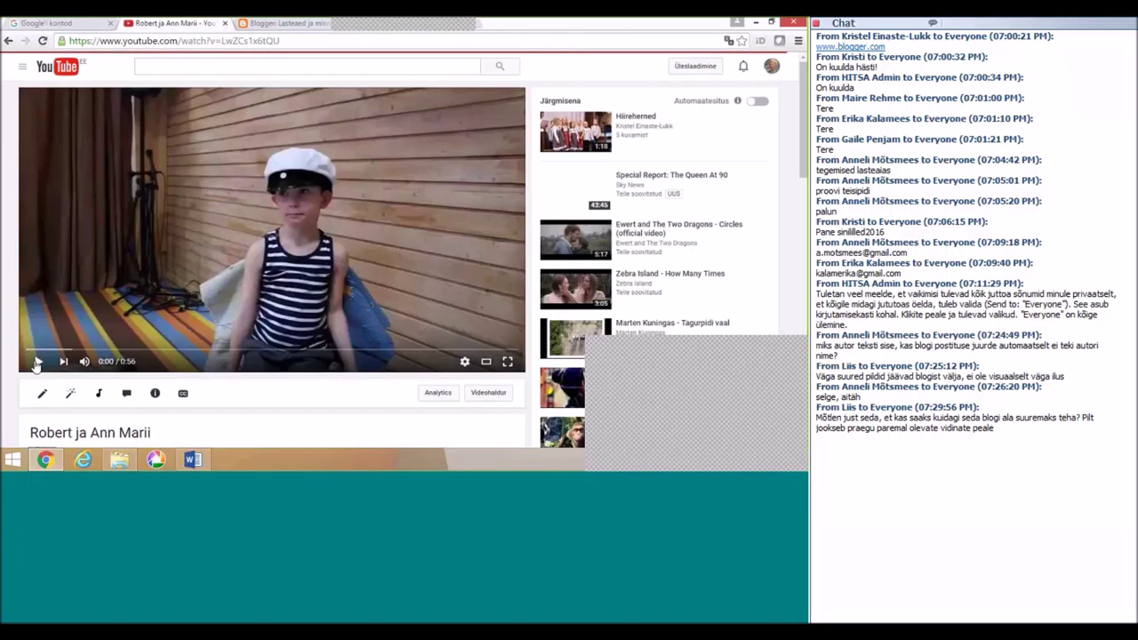
left_click(39, 361)
left_click(303, 42)
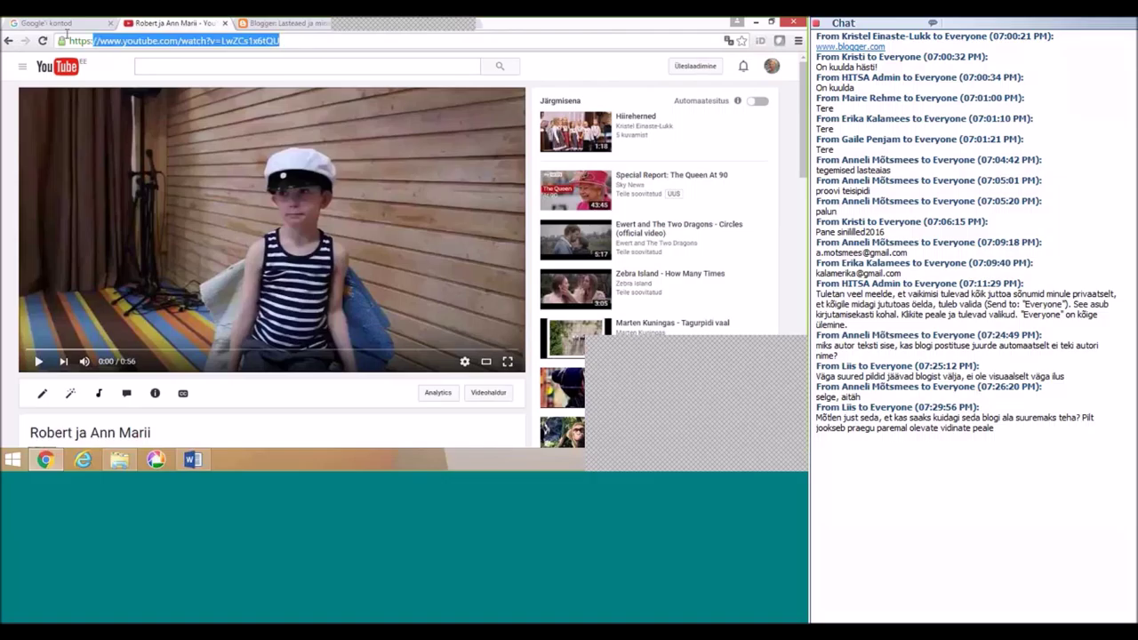
right_click(134, 41)
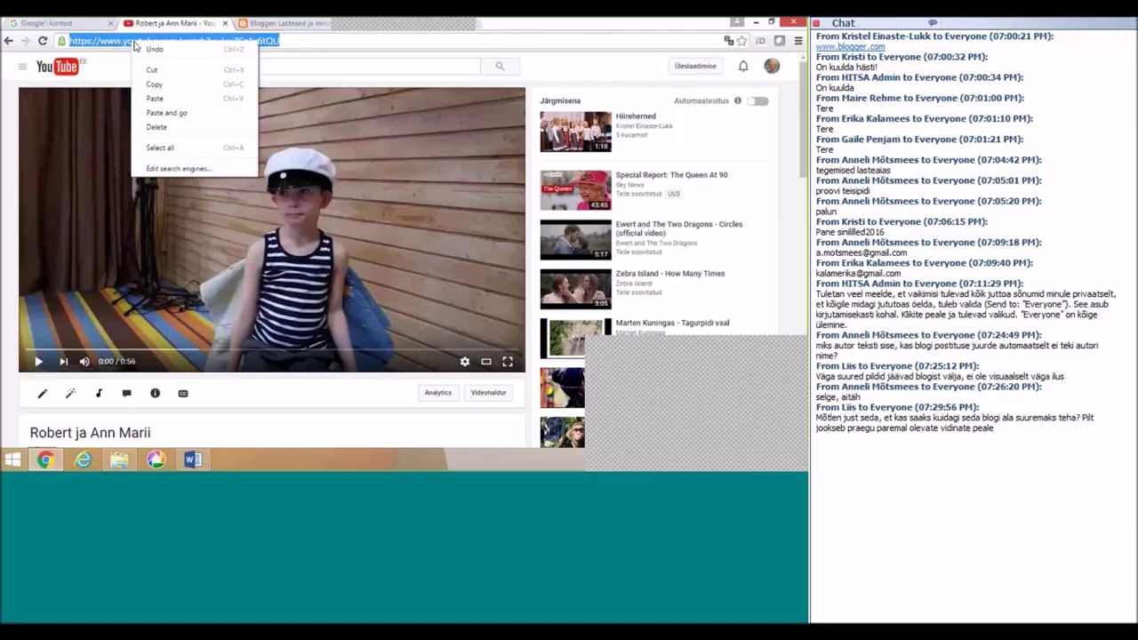
left_click(153, 83)
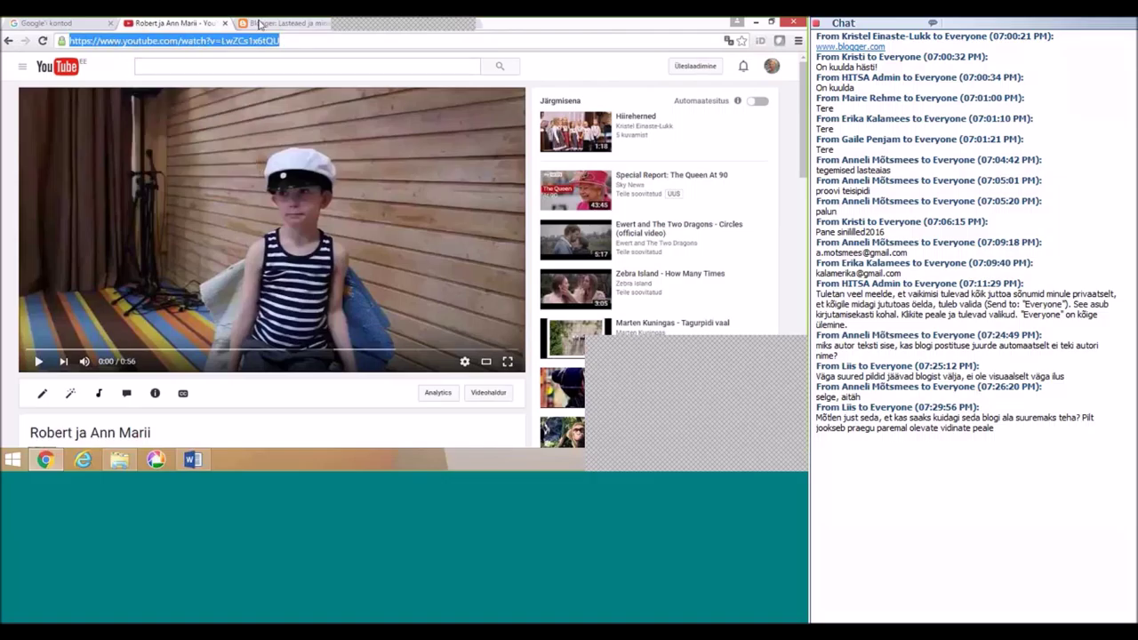
Step: Return to Blogger, search for the video by the pasted YouTube address and insert it above the author line
left_click(259, 24)
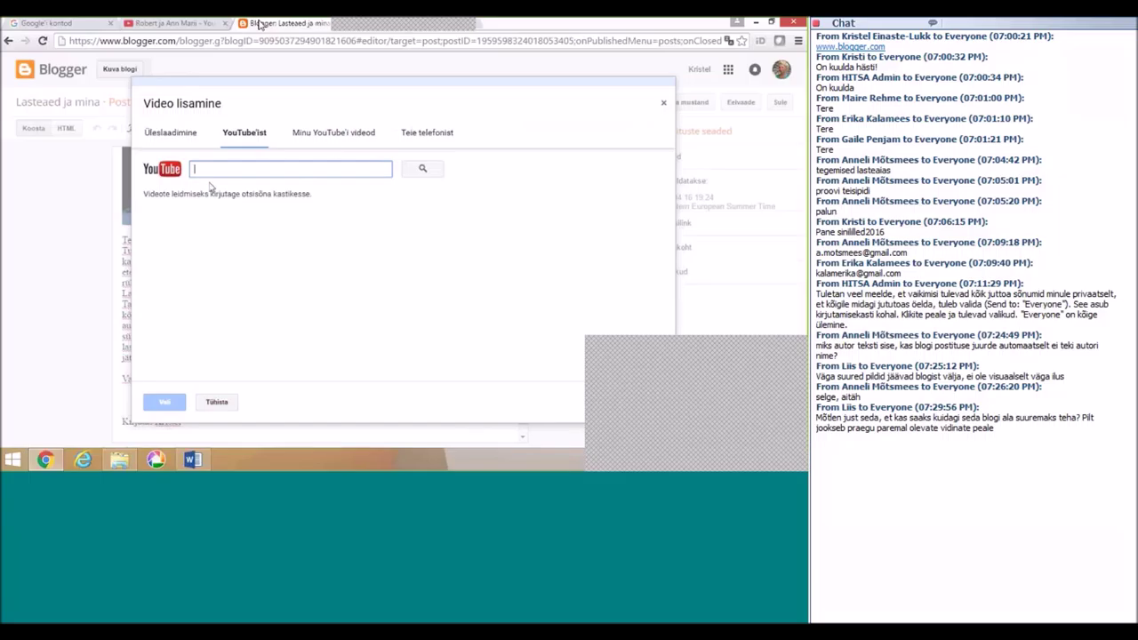
right_click(210, 175)
left_click(243, 244)
left_click(422, 170)
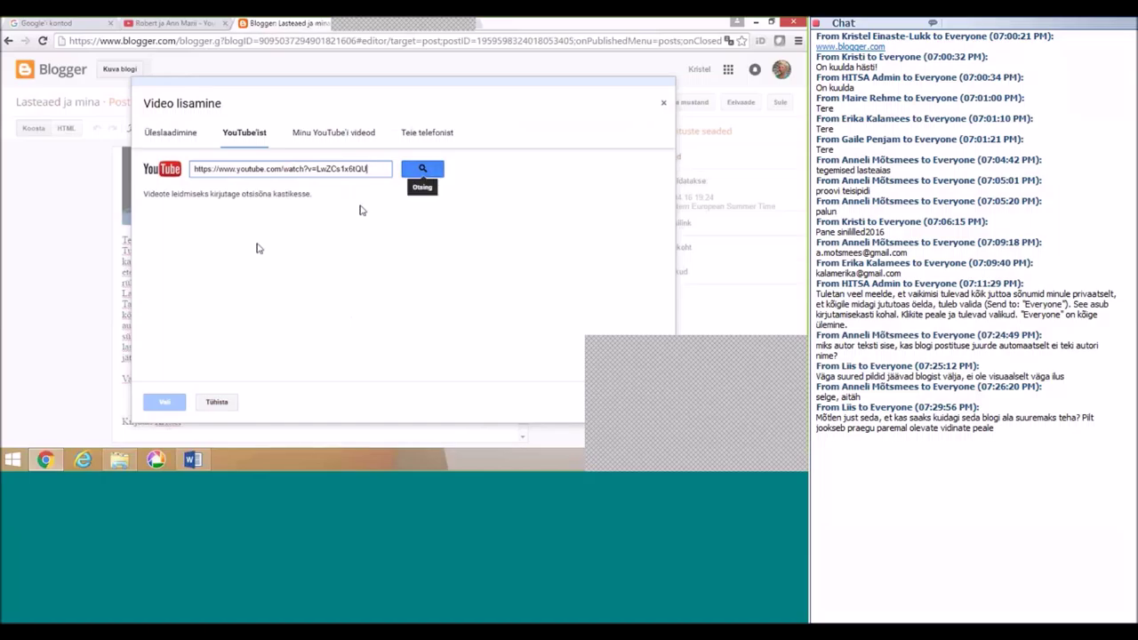
left_click(422, 170)
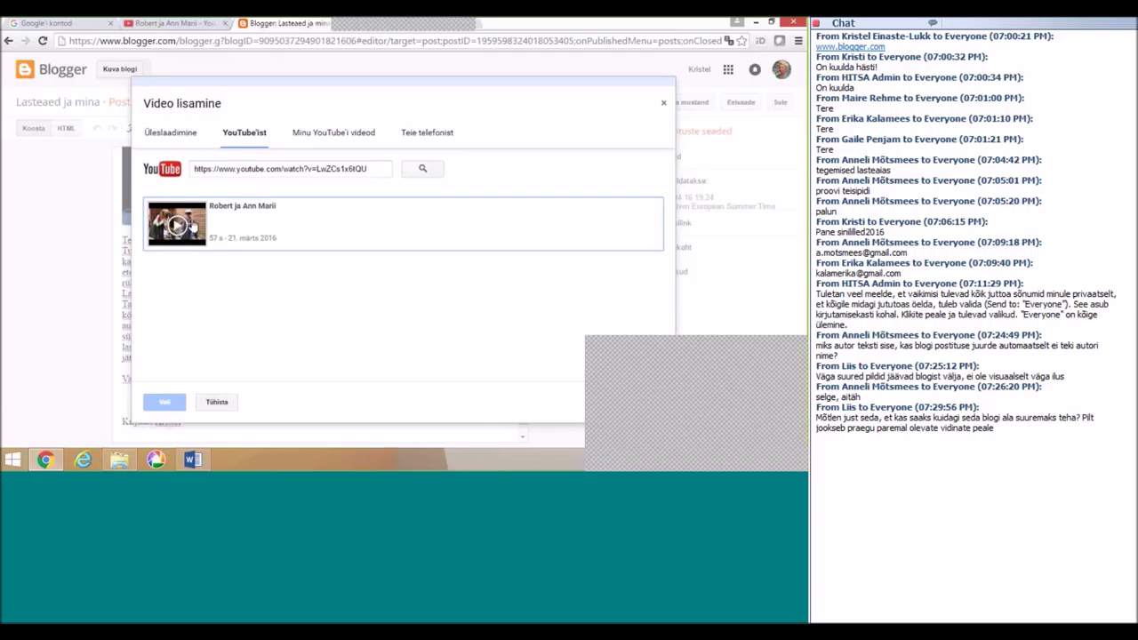
left_click(199, 226)
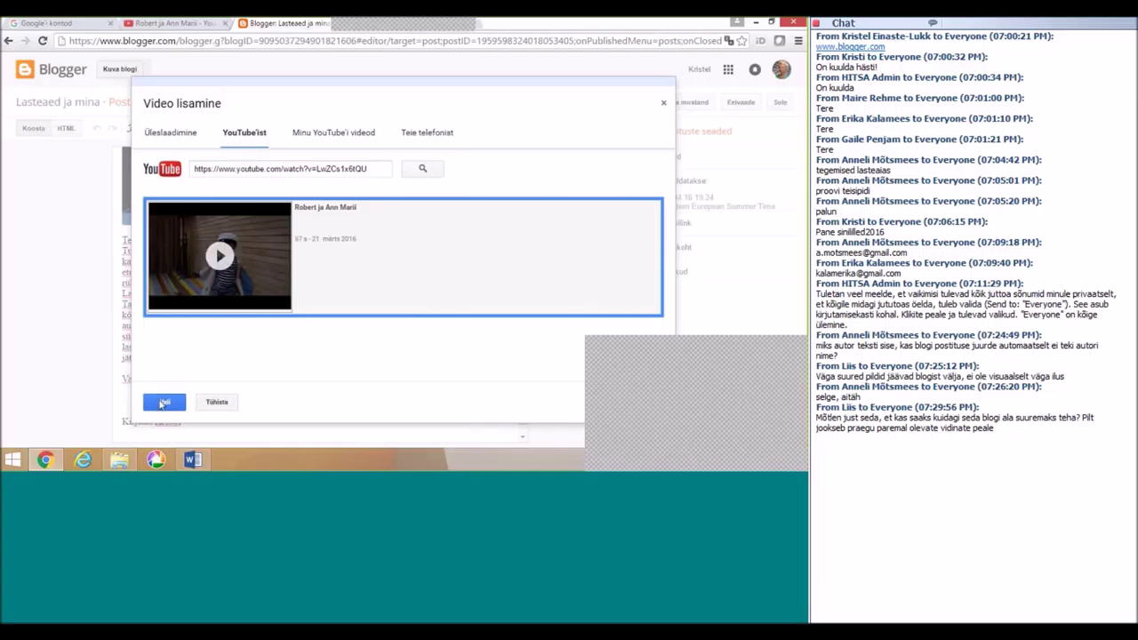
left_click(164, 402)
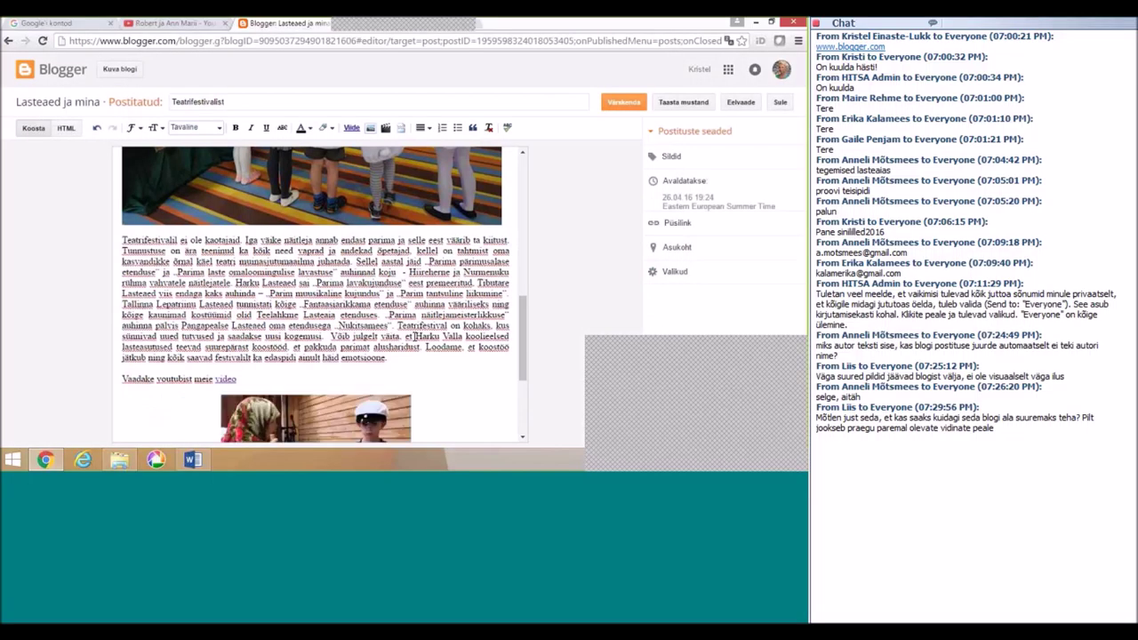
scroll(413, 340, "down", 1)
scroll(414, 340, "down", 2)
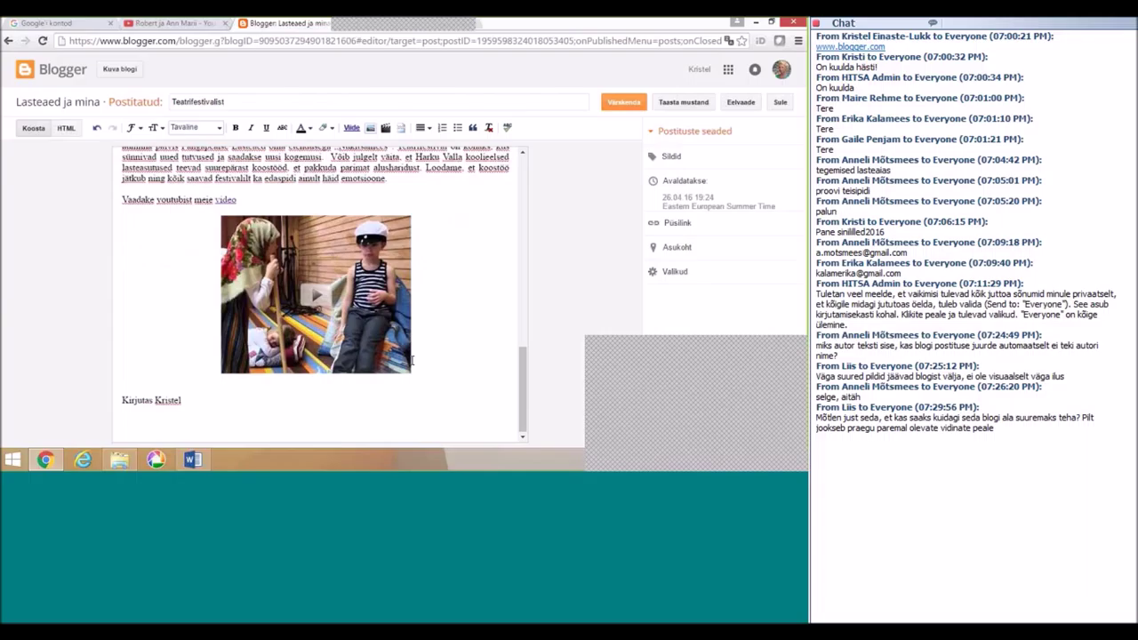
Step: Update the Teatrifestivalist post and view its published page
left_click(621, 104)
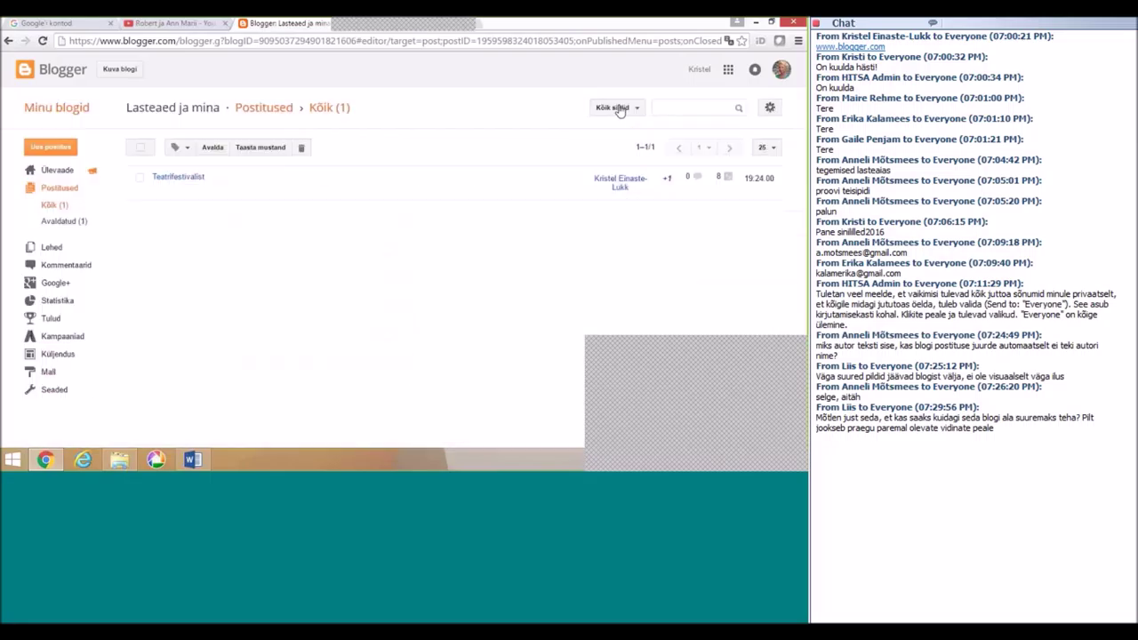
mouse_move(198, 197)
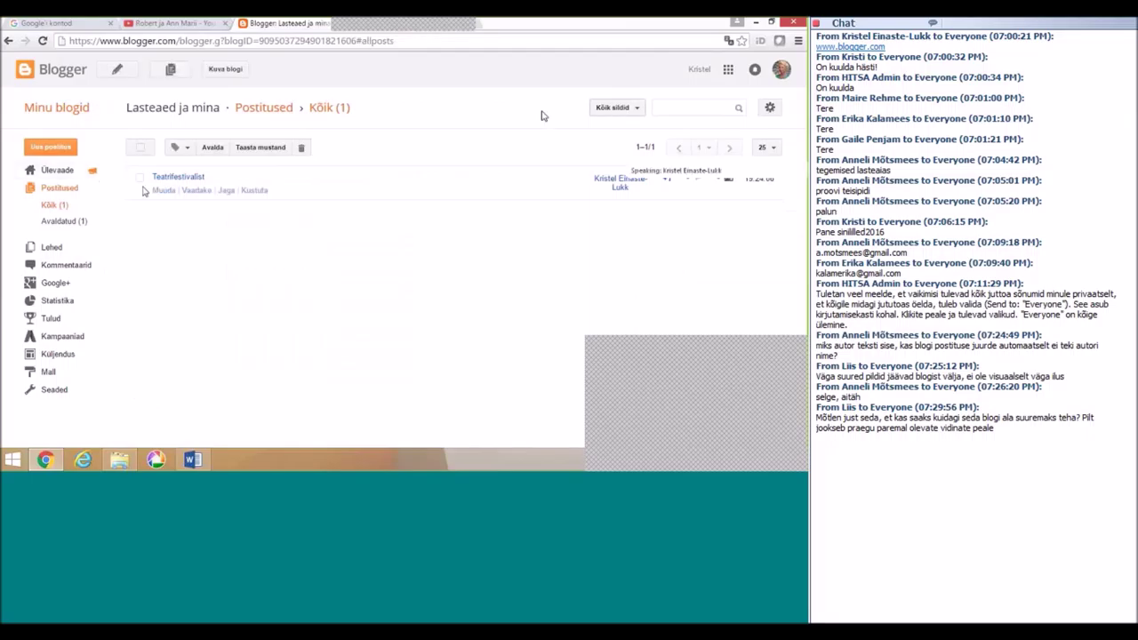
left_click(197, 191)
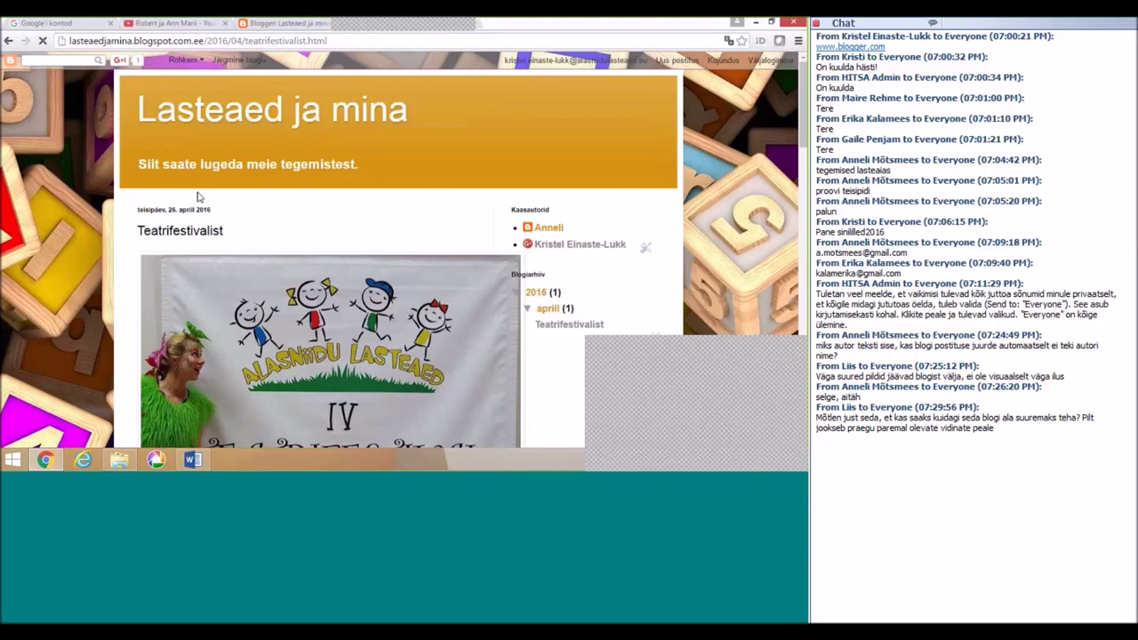
scroll(403, 223, "down", 2)
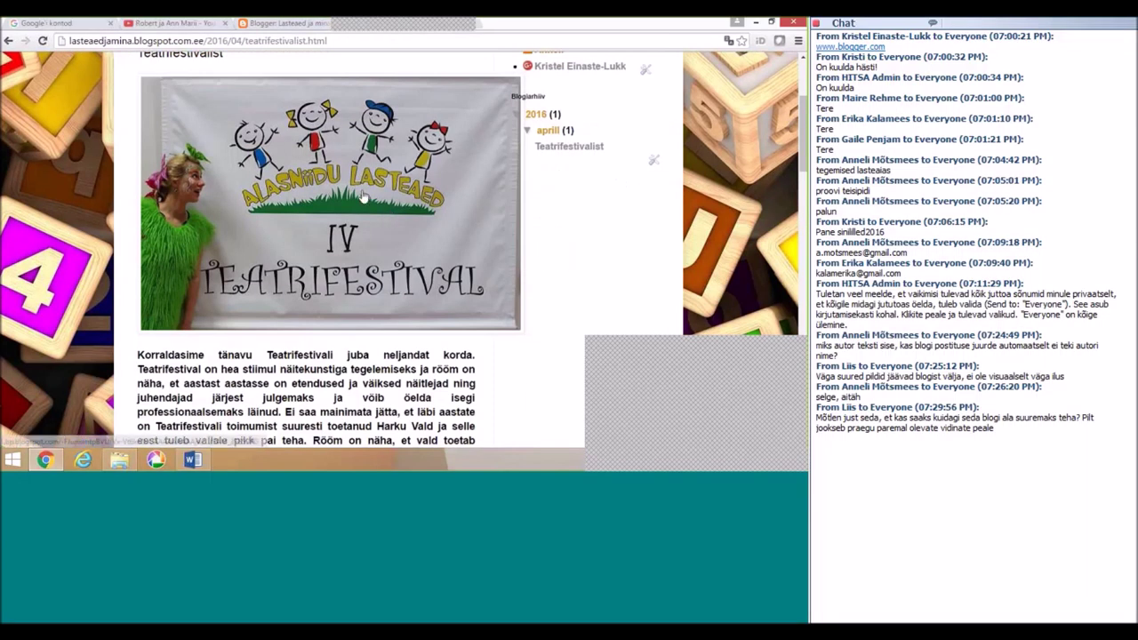
Step: Test the video link in the published Teatrifestivalist post, pause the linked YouTube video and return to the post
scroll(392, 214, "down", 5)
scroll(450, 226, "down", 10)
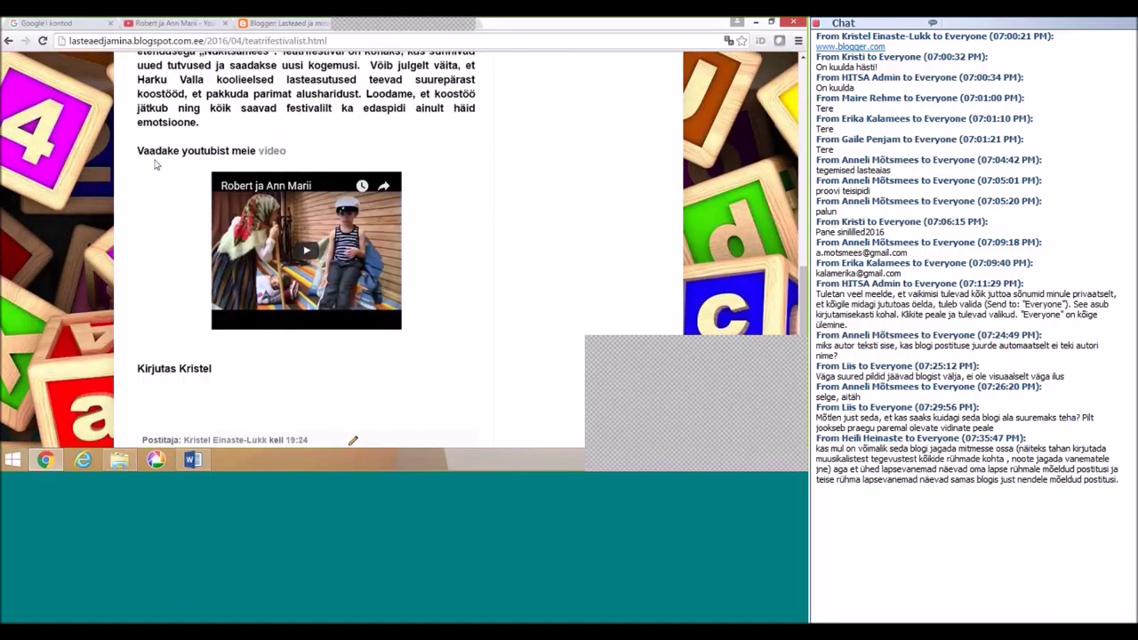
left_click(264, 156)
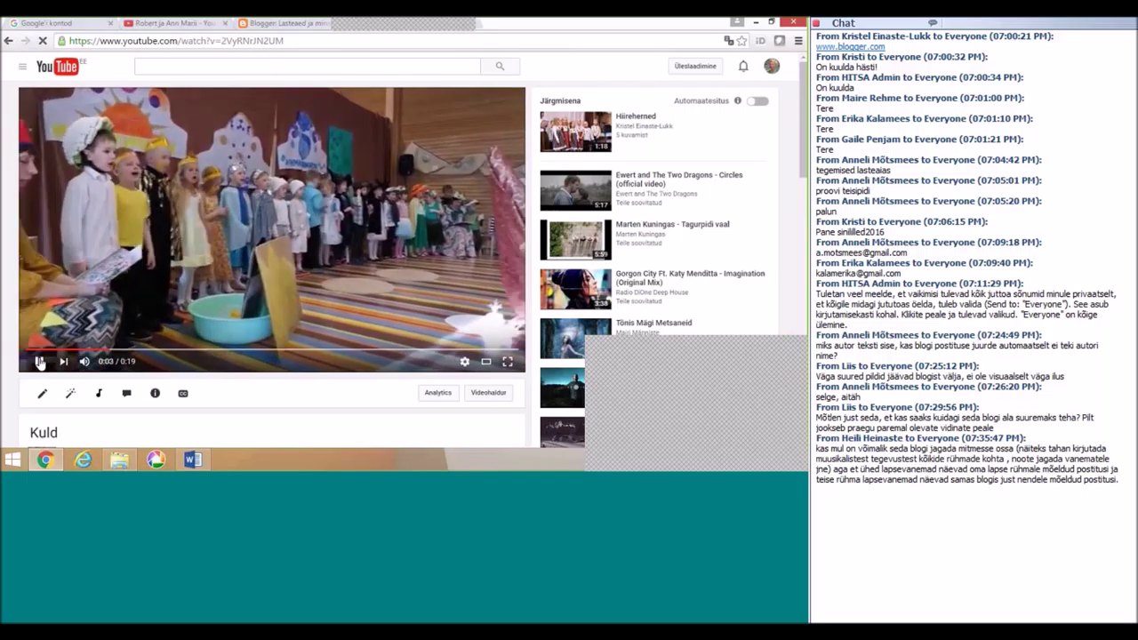
left_click(39, 362)
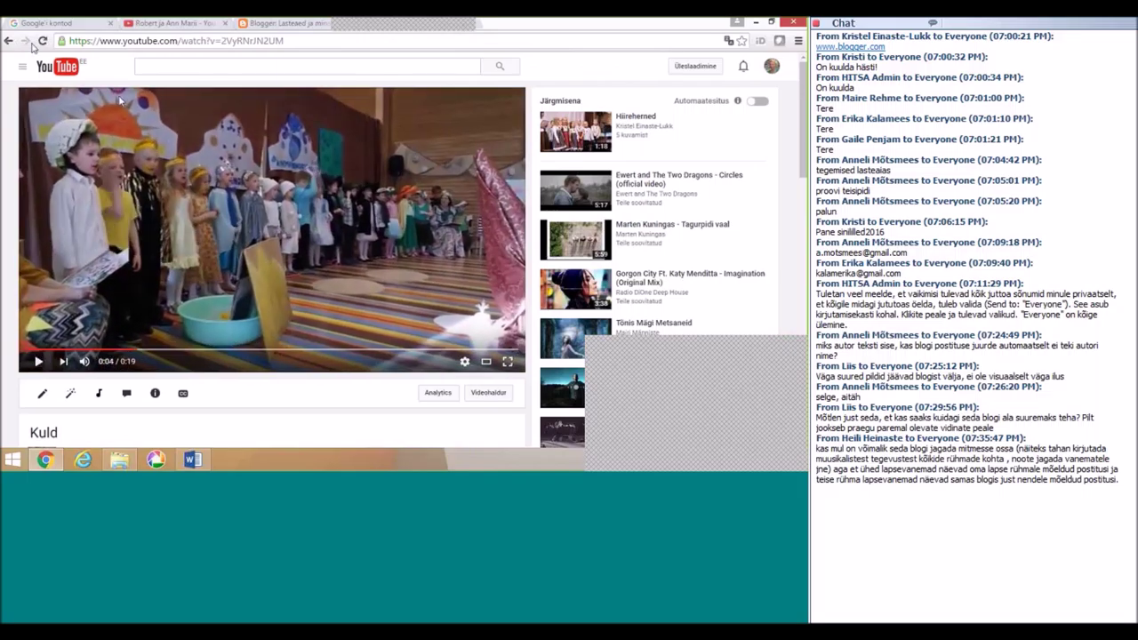
left_click(279, 27)
key("alt+Left")
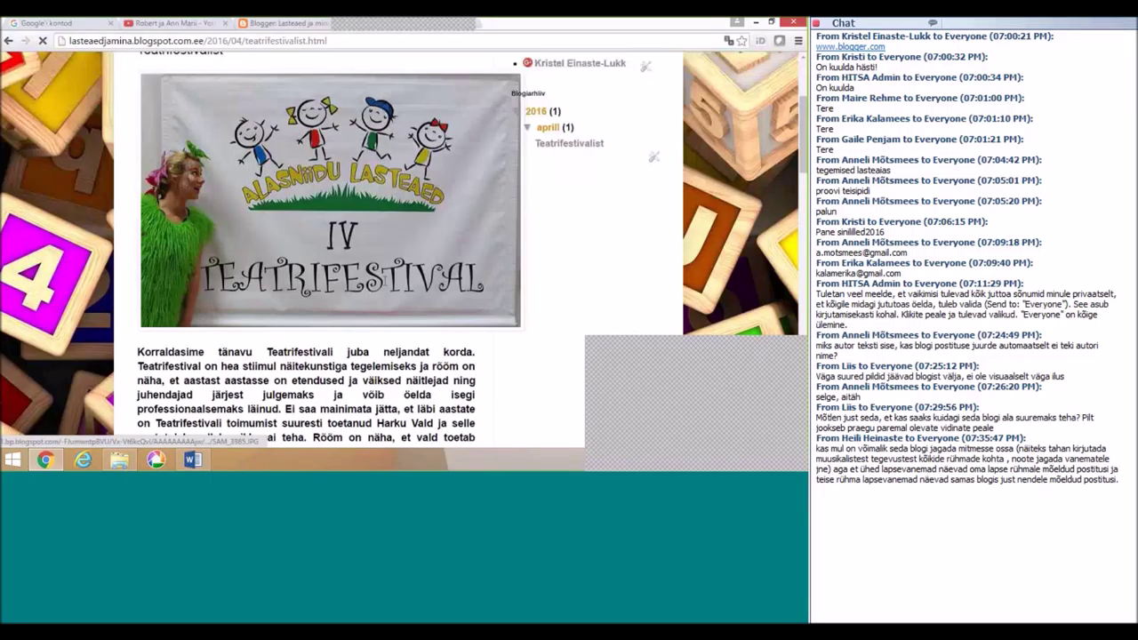
Step: Play the embedded YouTube video in the Teatrifestivalist post briefly and pause it
scroll(396, 284, "down", 10)
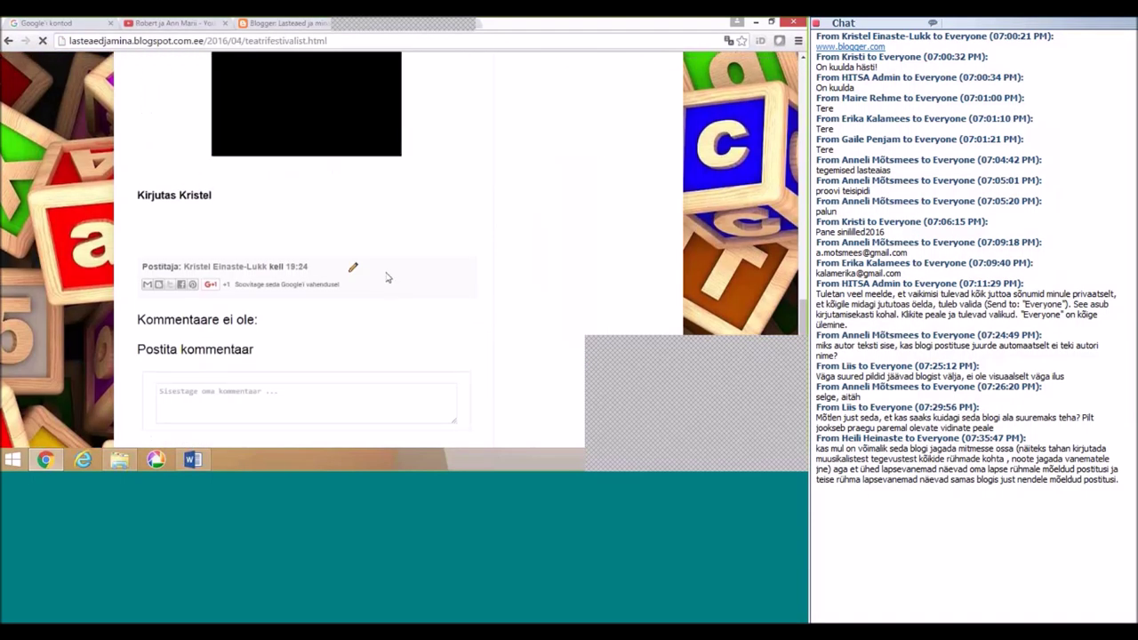
scroll(398, 282, "up", 2)
left_click(305, 193)
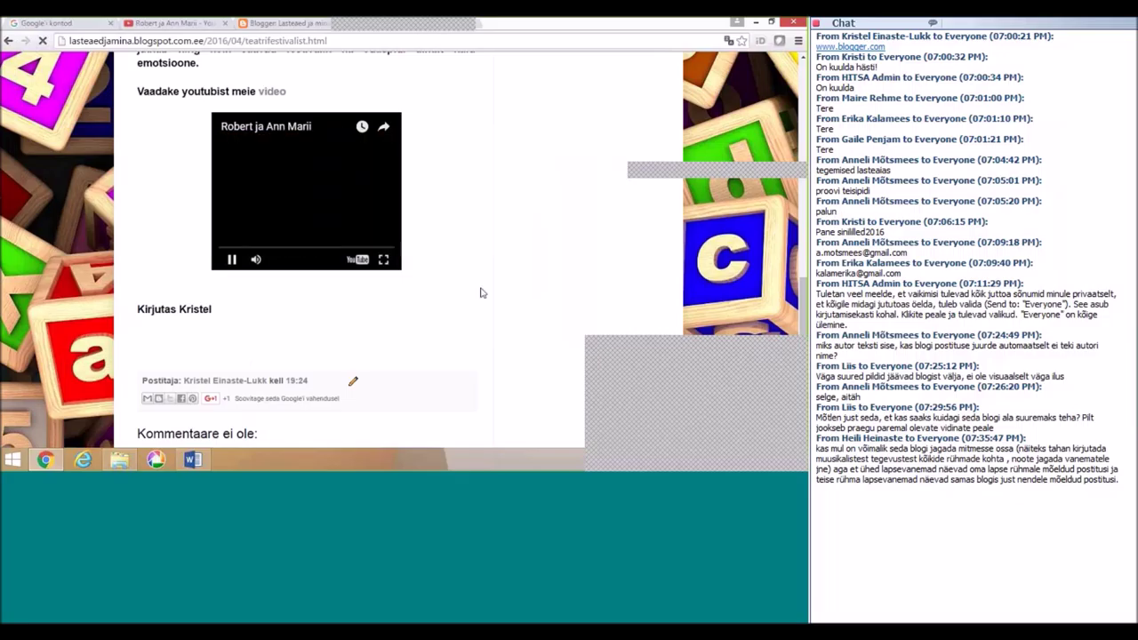
left_click(232, 260)
scroll(498, 274, "up", 1)
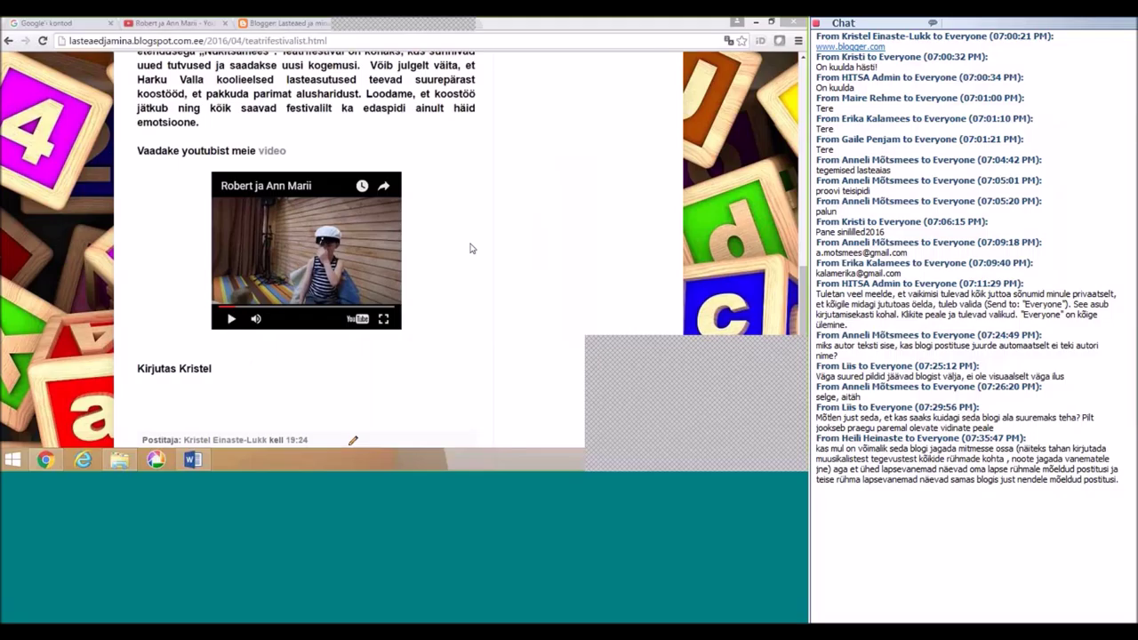
Step: Return to the Blogger dashboard and look over the list of the account's blogs
left_click(255, 24)
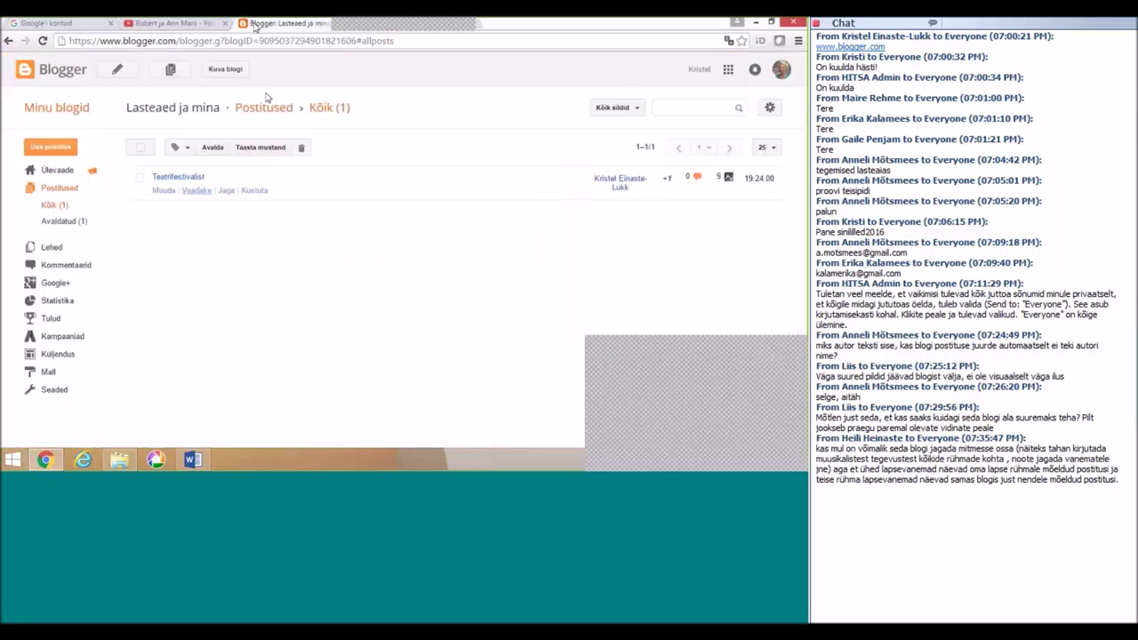
left_click(67, 113)
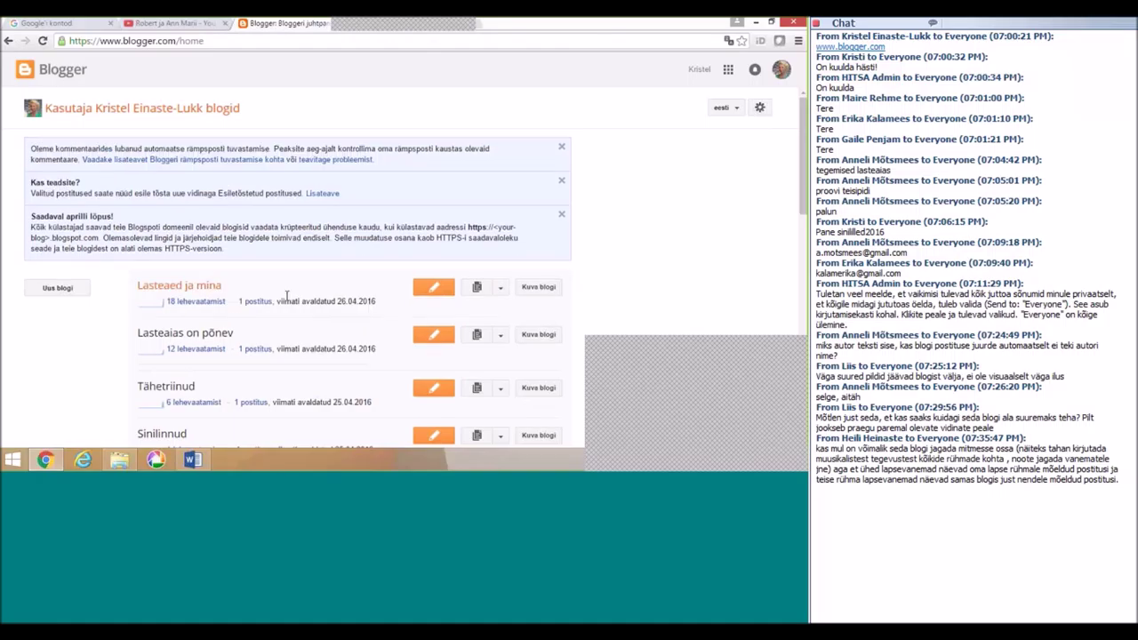
scroll(307, 300, "down", 2)
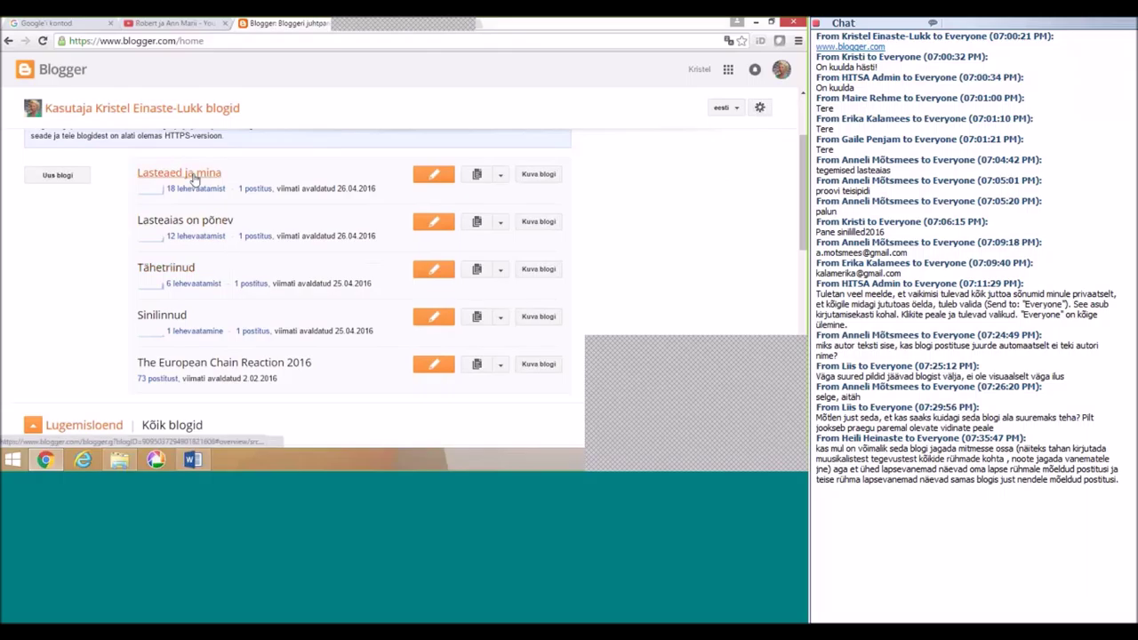
left_click(212, 223)
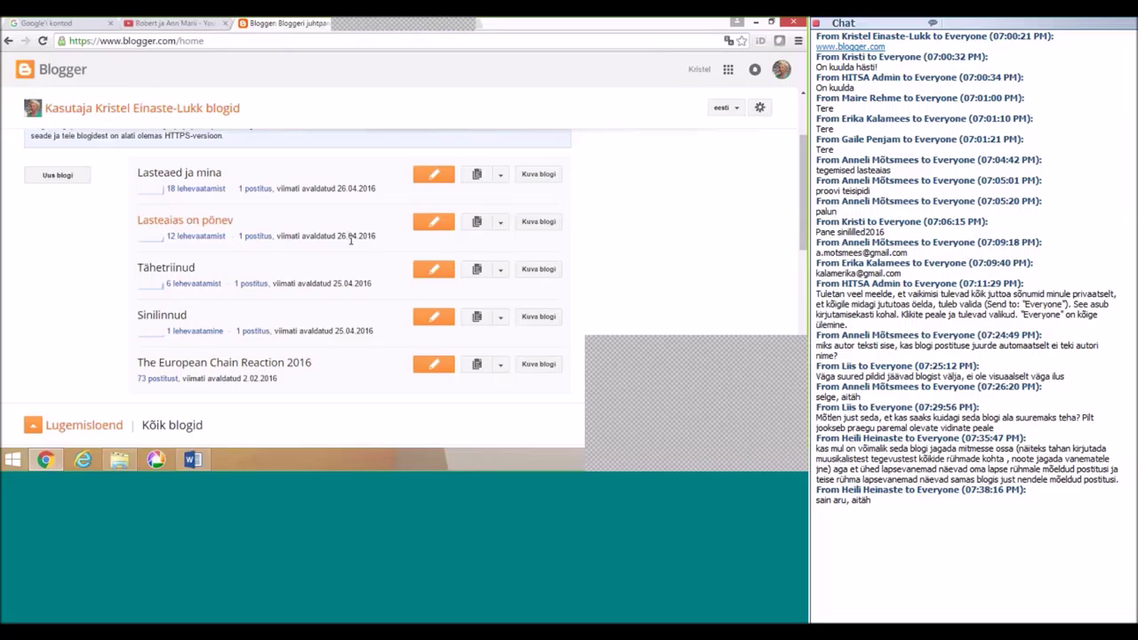
scroll(351, 240, "up", 3)
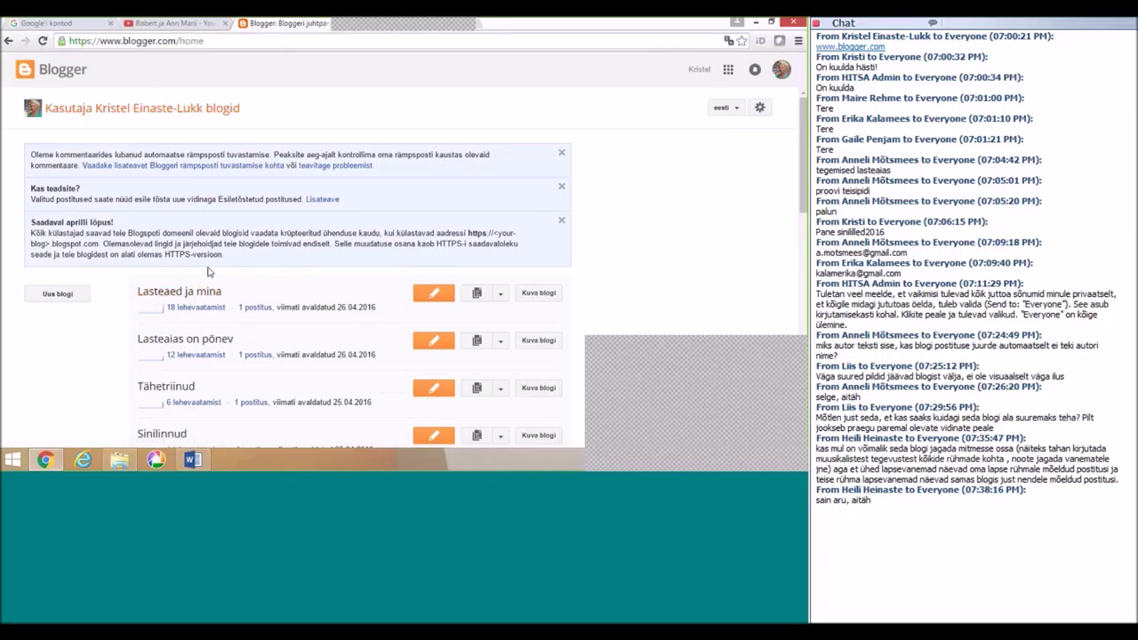
Step: Open the basic settings of the Lasteaed ja mina blog and invite a new author using the pasted e-mail address
left_click(194, 294)
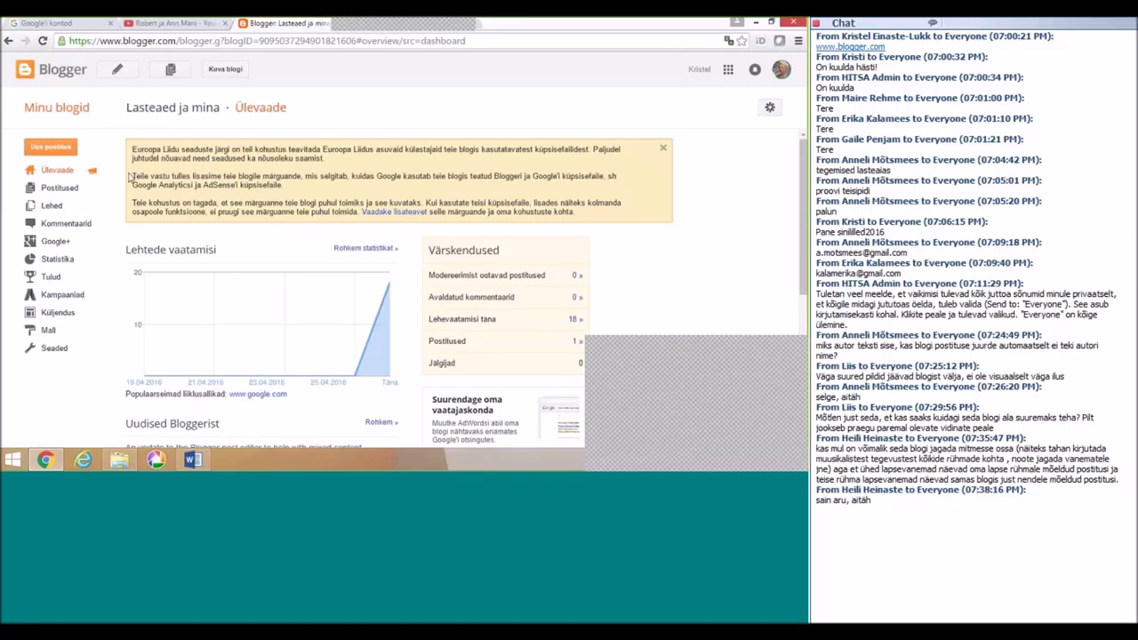
left_click(42, 354)
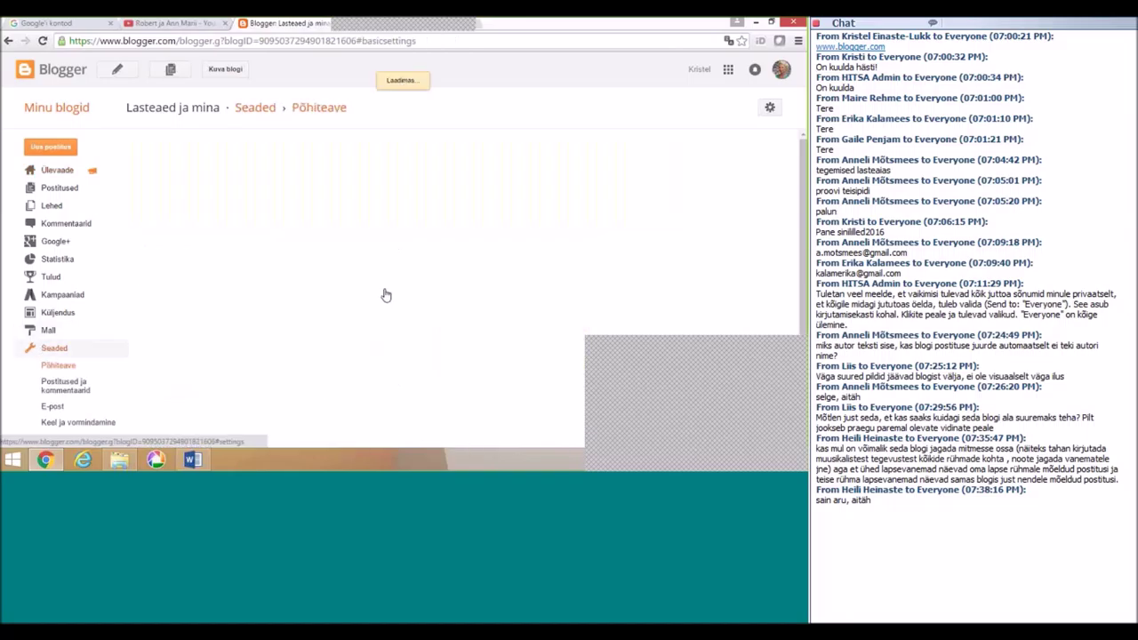
scroll(119, 315, "down", 3)
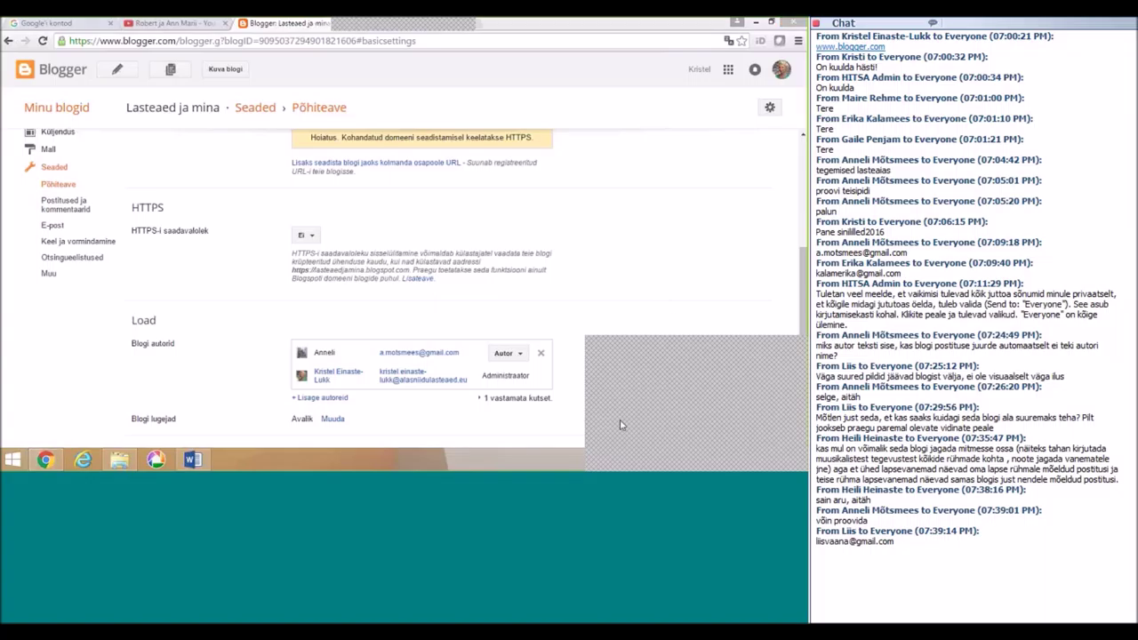
left_click(332, 398)
right_click(334, 422)
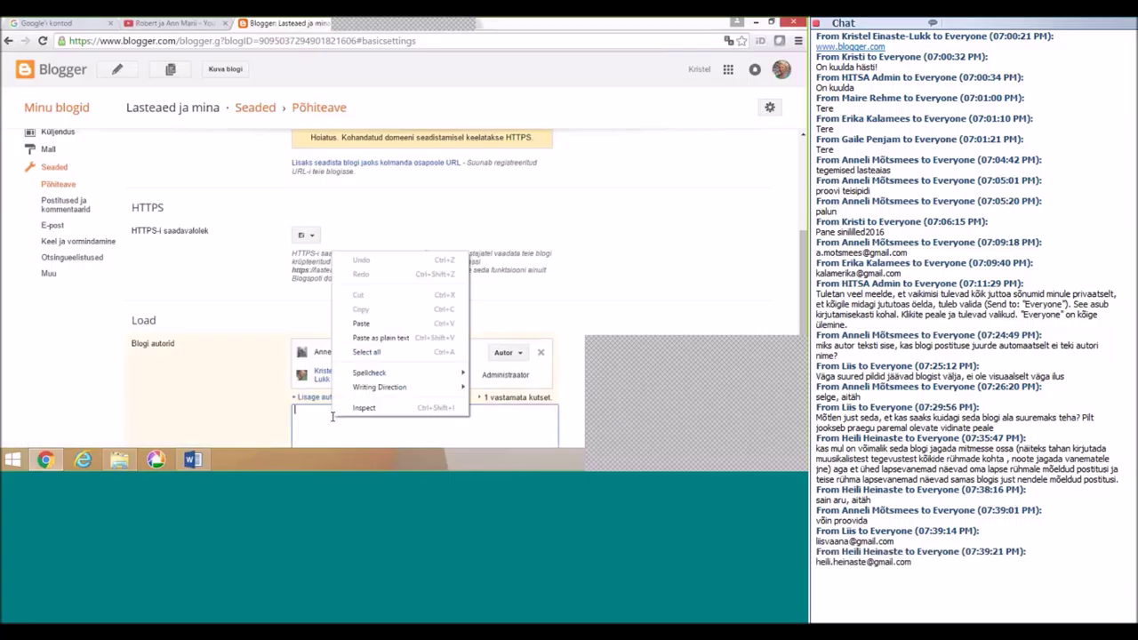
left_click(363, 324)
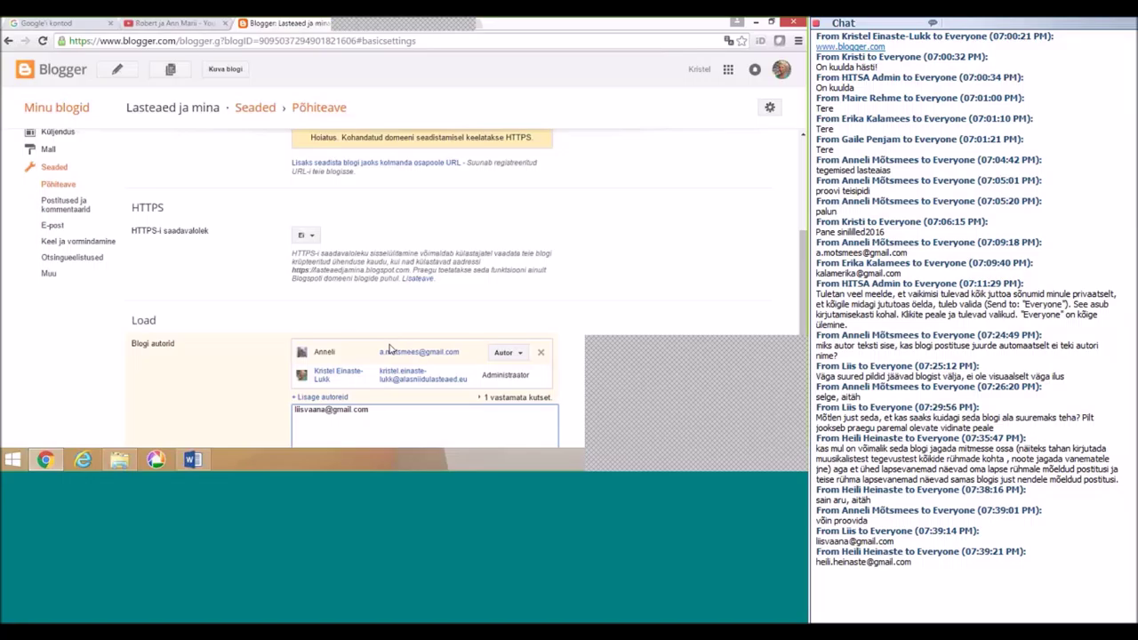
scroll(390, 348, "down", 2)
left_click(342, 395)
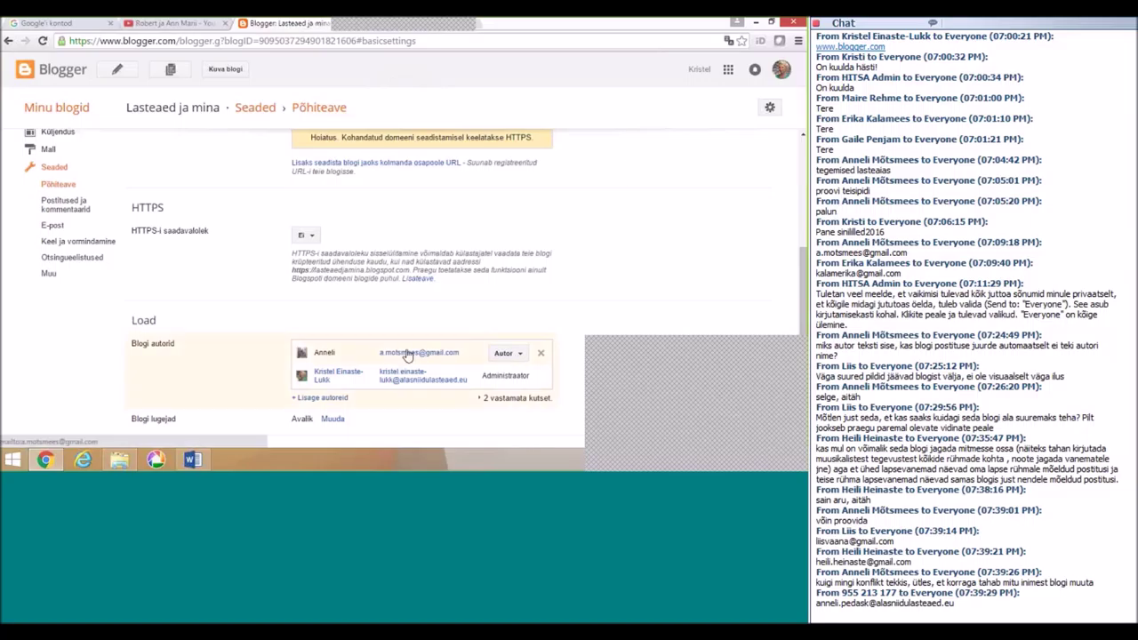
Step: Invite one more author to the blog by pasting the second participant's e-mail address and sending the invitation
scroll(412, 355, "up", 1)
scroll(412, 355, "down", 1)
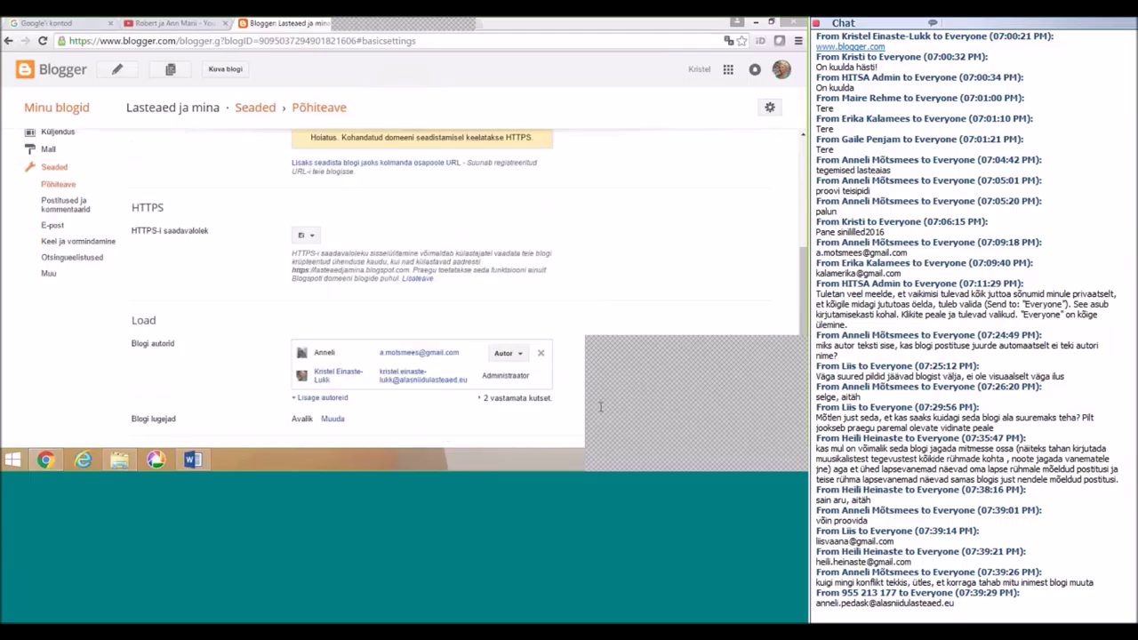
left_click(317, 399)
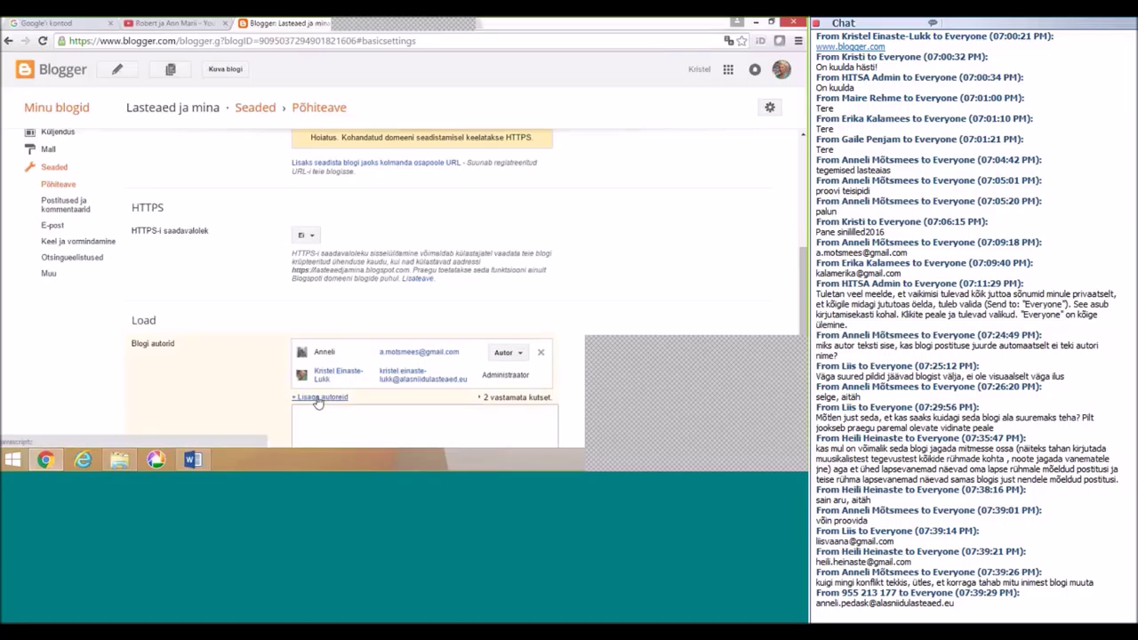
right_click(318, 413)
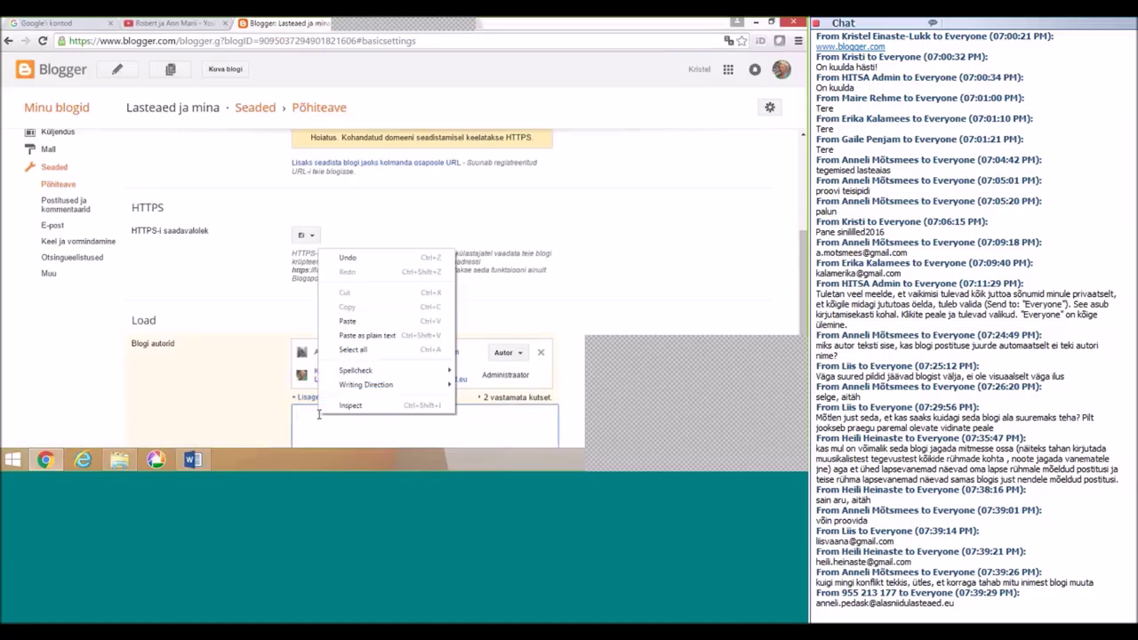
left_click(338, 322)
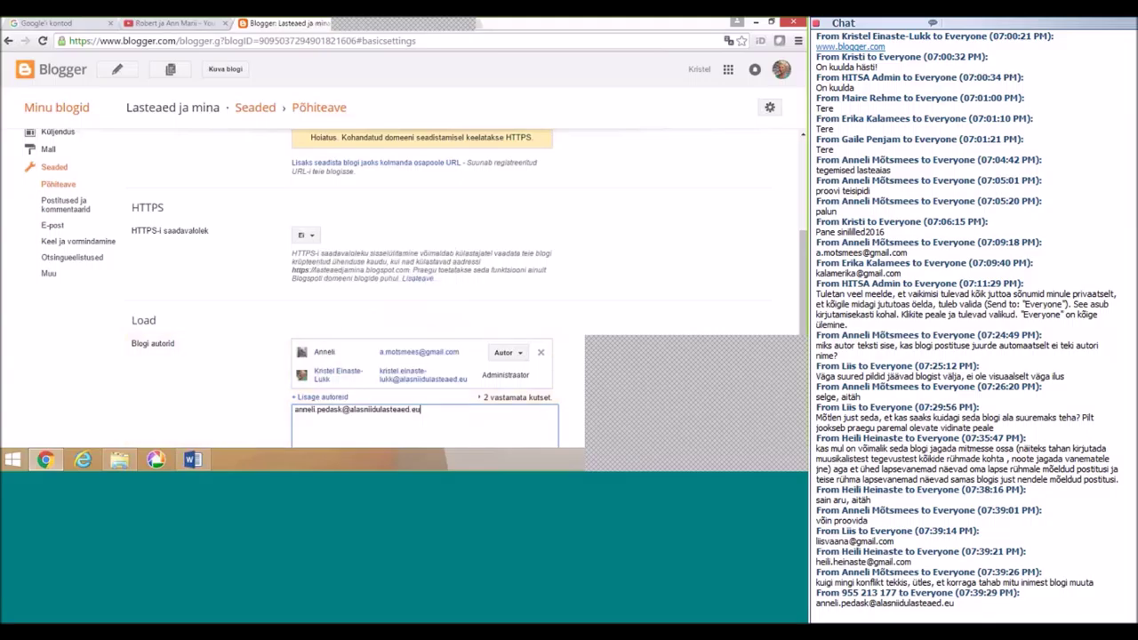
scroll(458, 369, "down", 1)
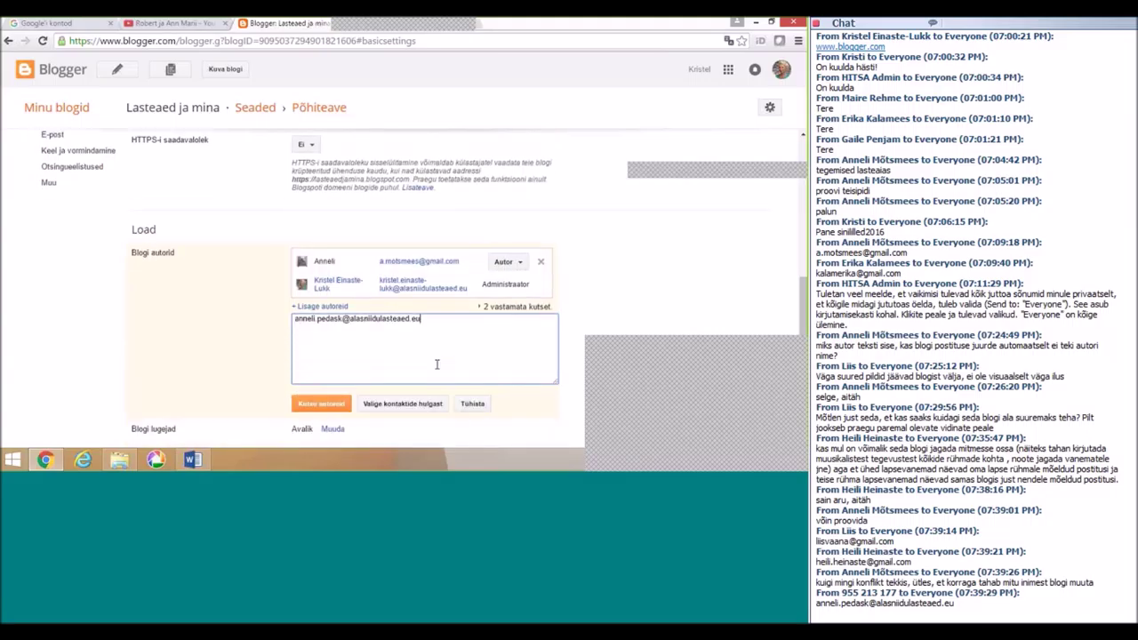
left_click(322, 394)
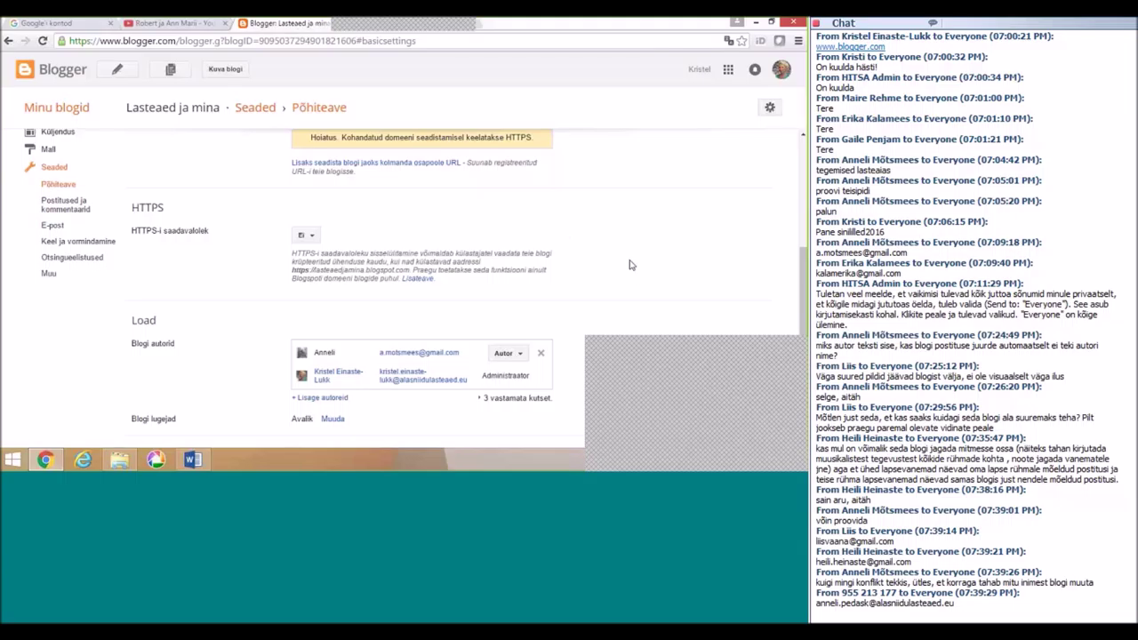
Step: Go back to the blog list, show all posts of Lasteaed ja mina and open the co-author's post Proovin teha postitust
scroll(633, 268, "up", 3)
scroll(628, 263, "up", 1)
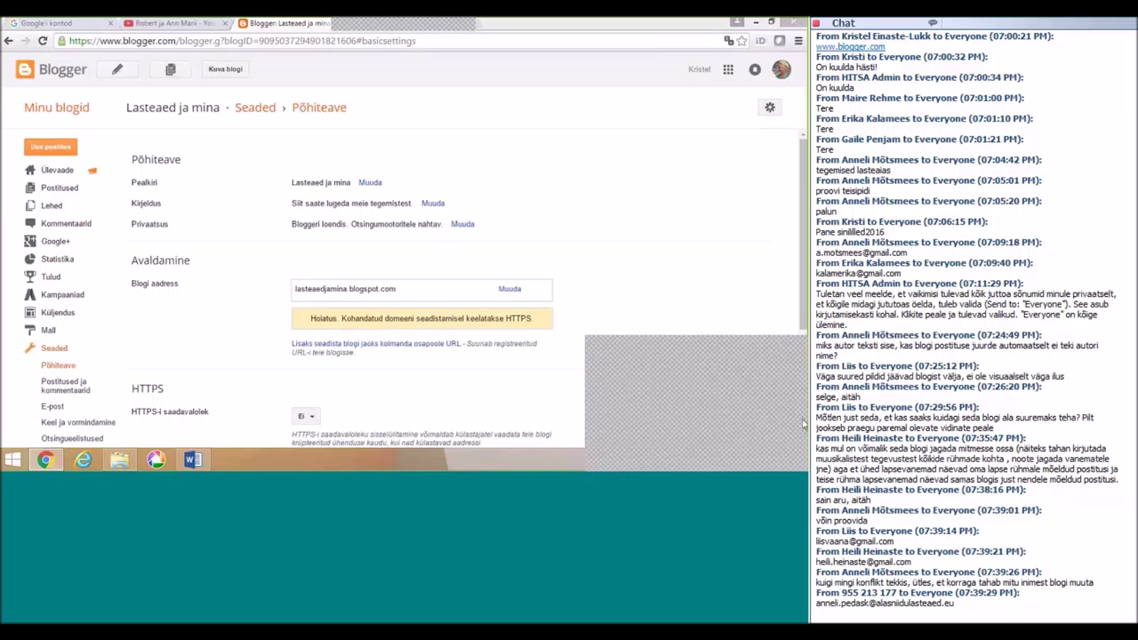
left_click(71, 114)
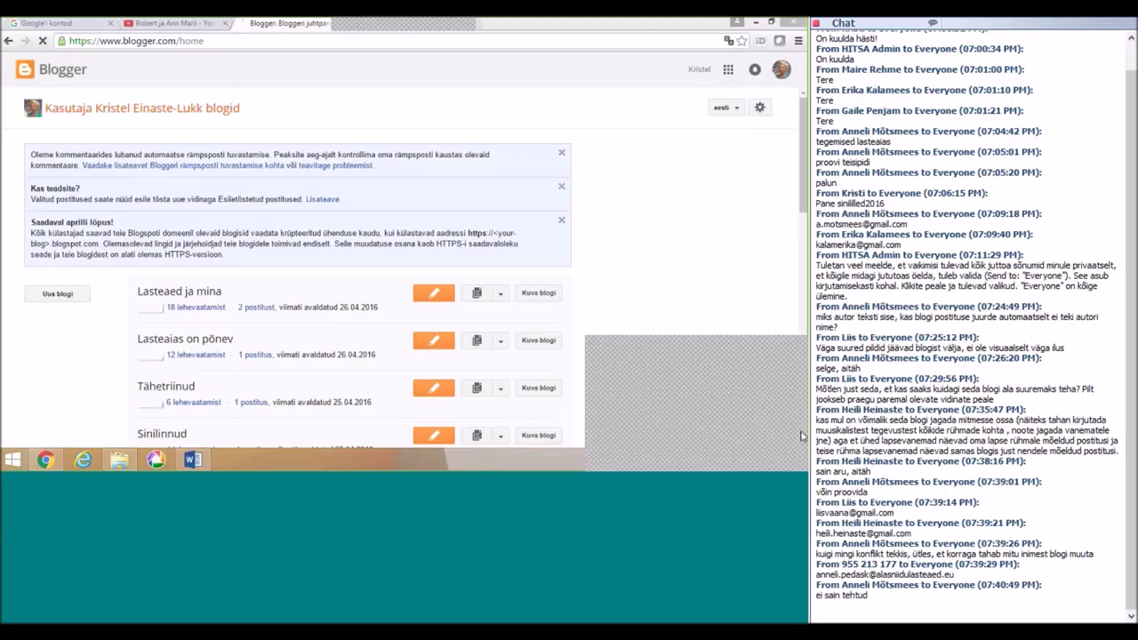
left_click(254, 311)
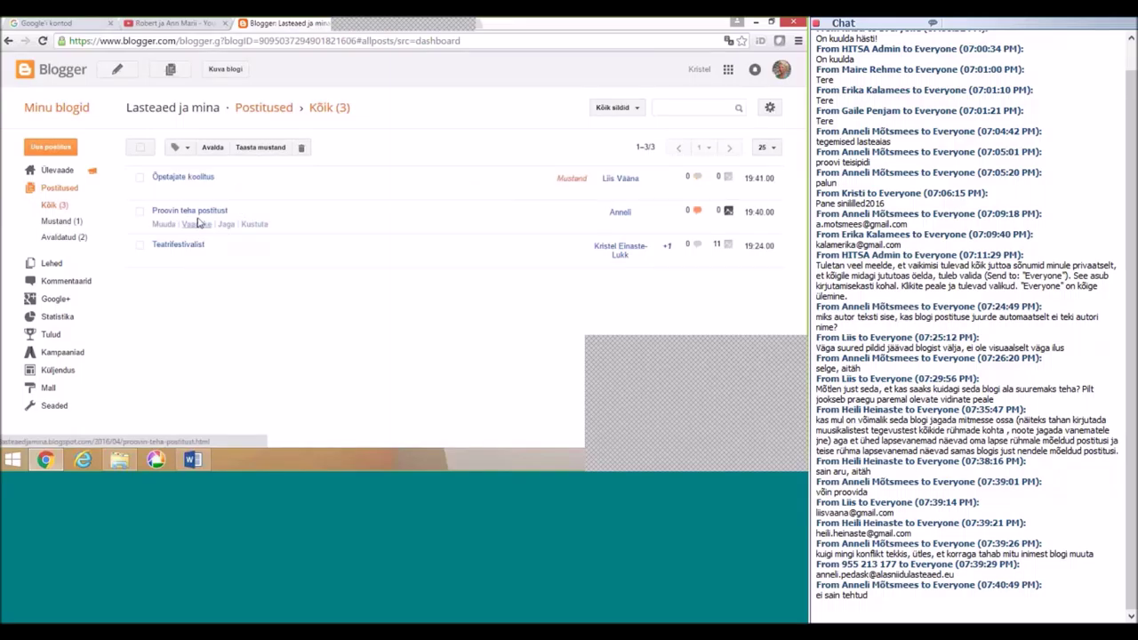
left_click(202, 214)
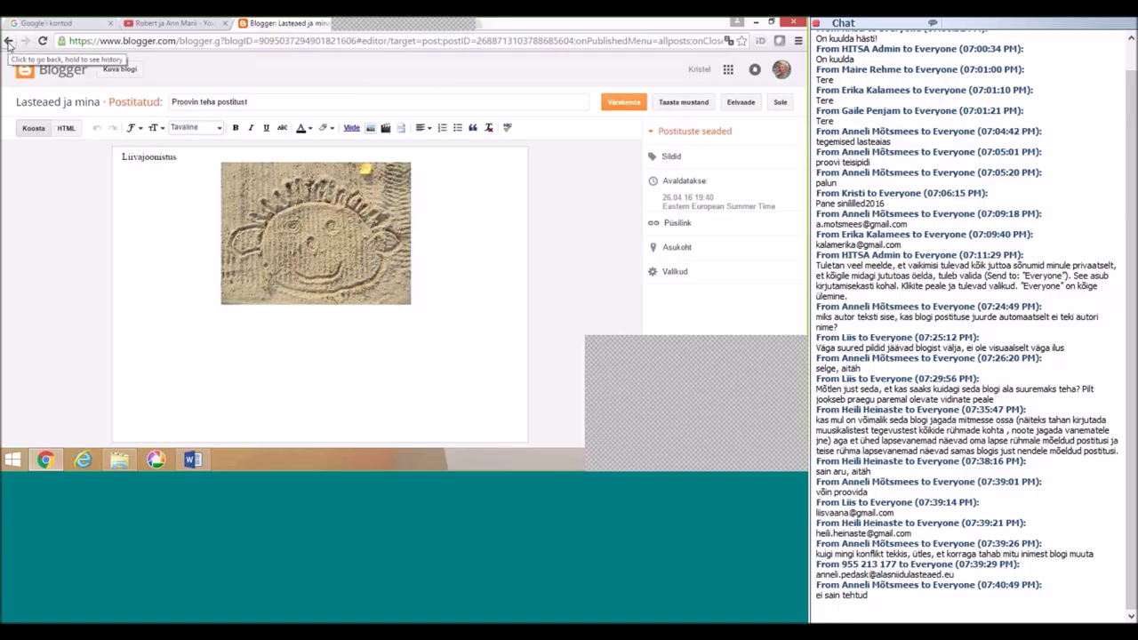
Step: View the public Lasteaed ja mina blog, accept the cookie notice, and examine the published posts and co-author list
left_click(119, 70)
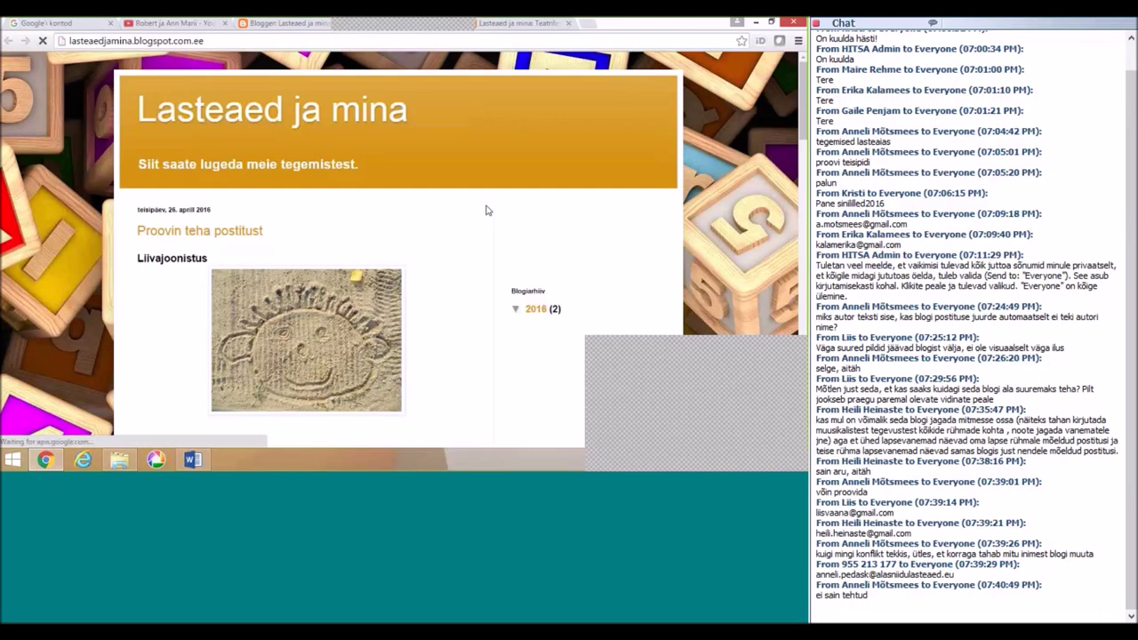
scroll(462, 221, "down", 3)
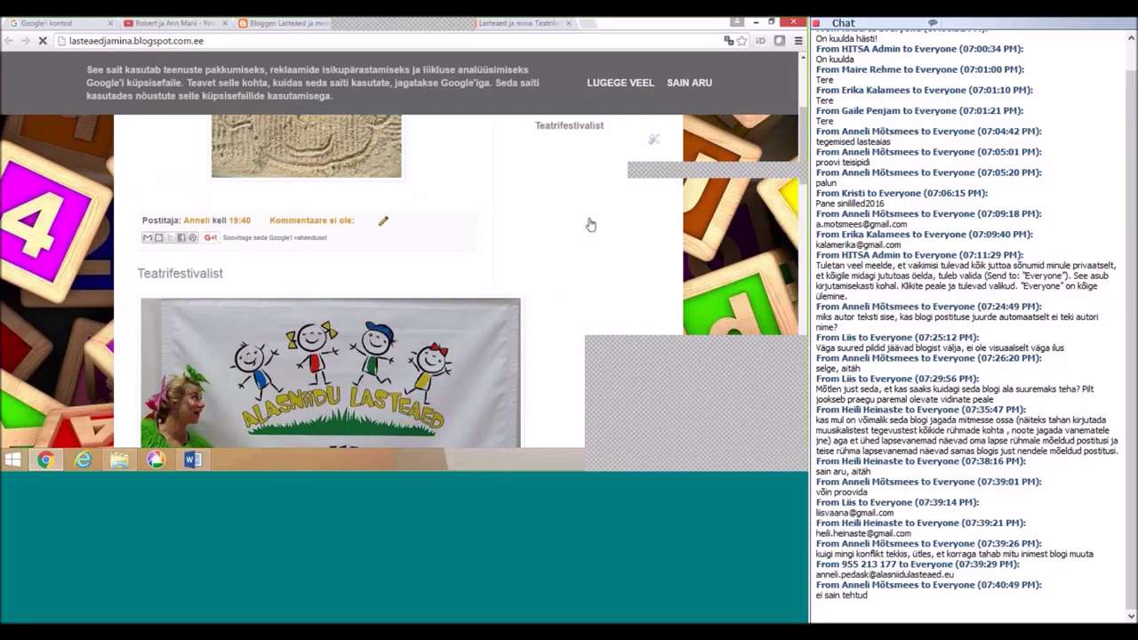
scroll(589, 224, "up", 3)
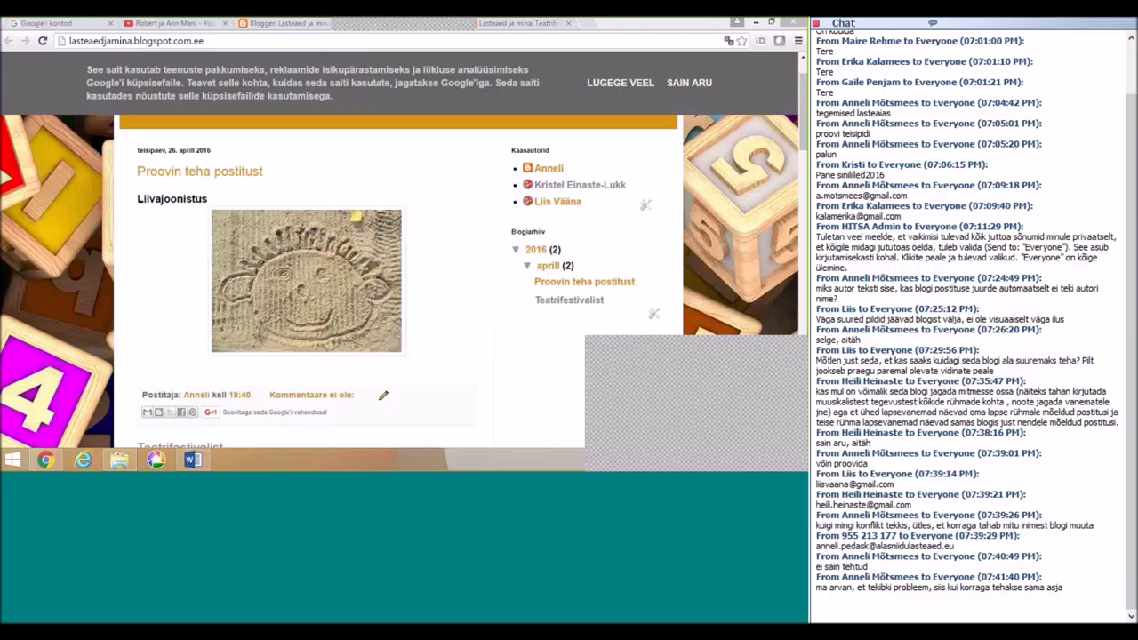
left_click(702, 82)
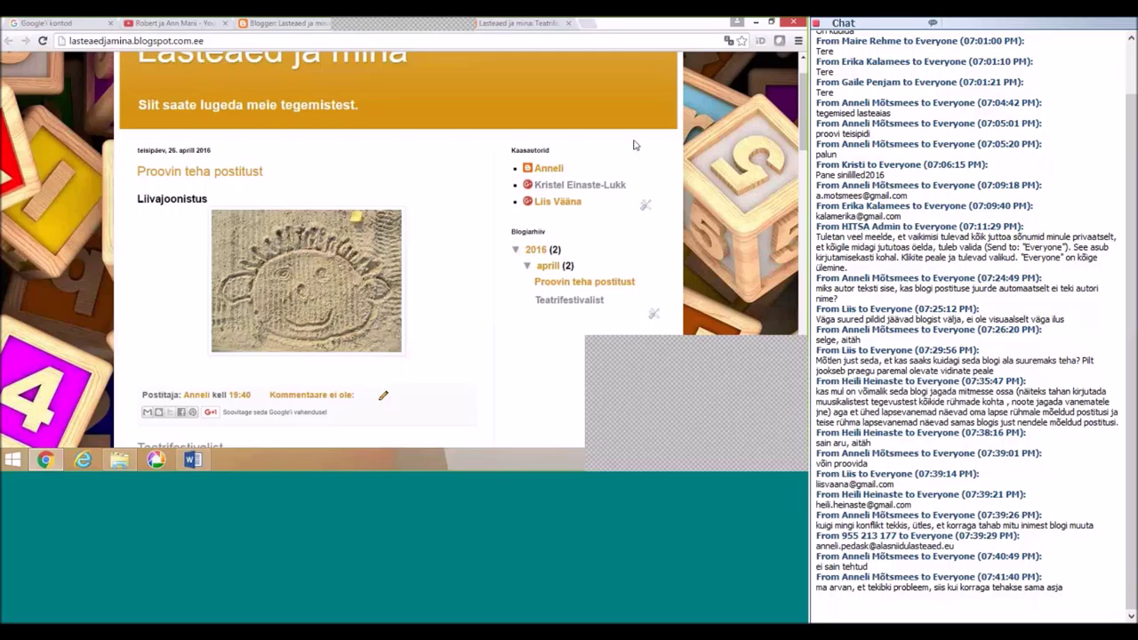
scroll(641, 164, "up", 2)
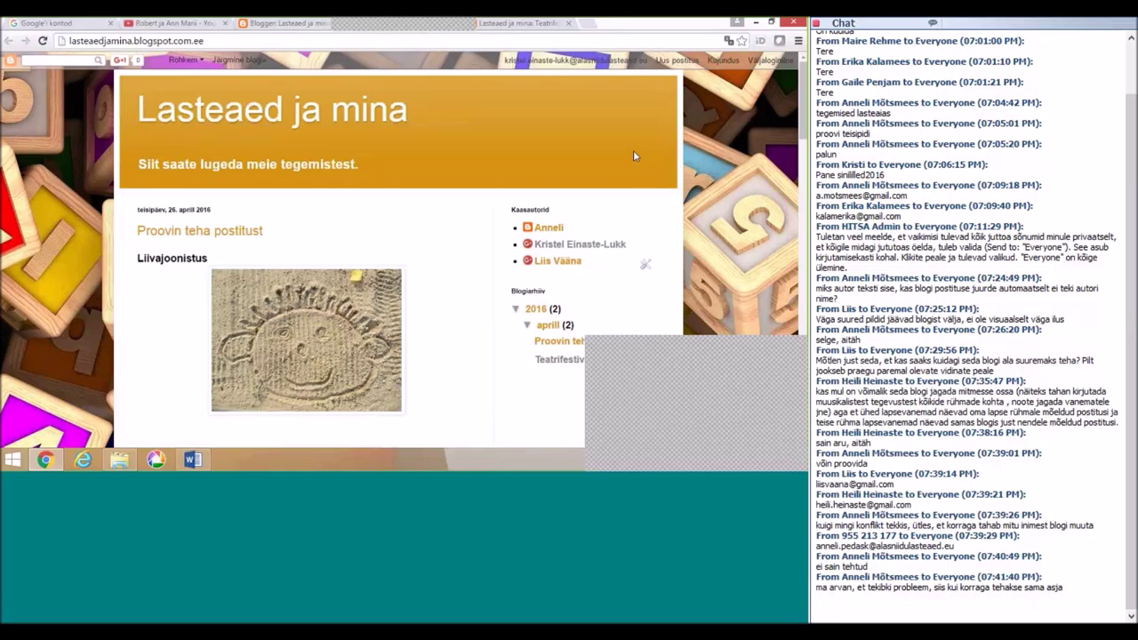
scroll(665, 173, "down", 1)
scroll(631, 176, "down", 5)
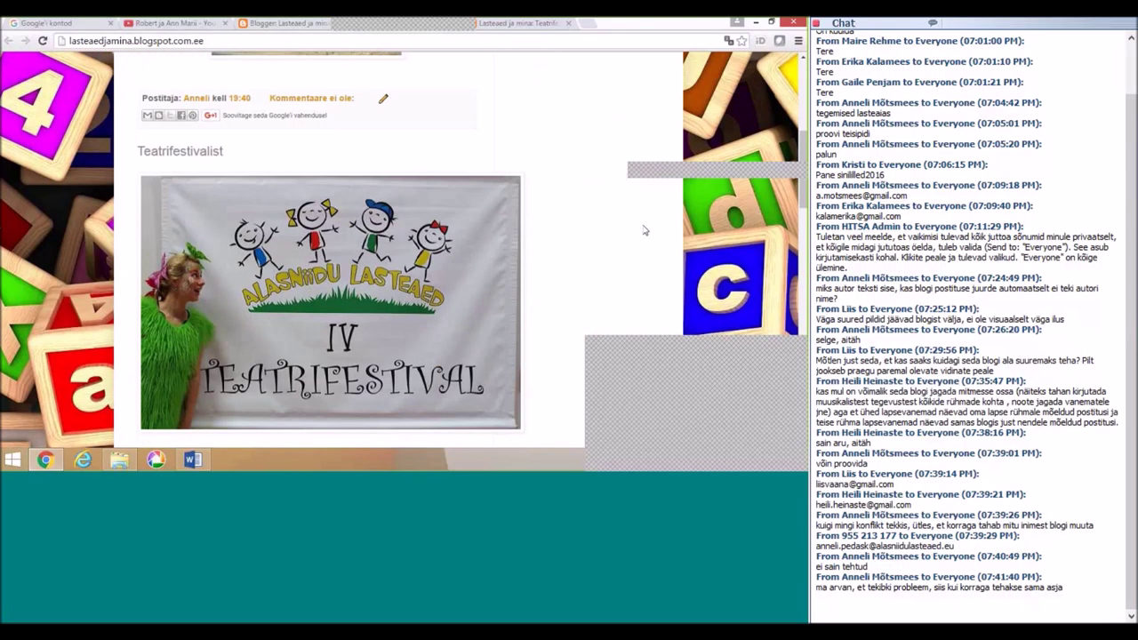
scroll(602, 221, "up", 5)
scroll(310, 136, "up", 1)
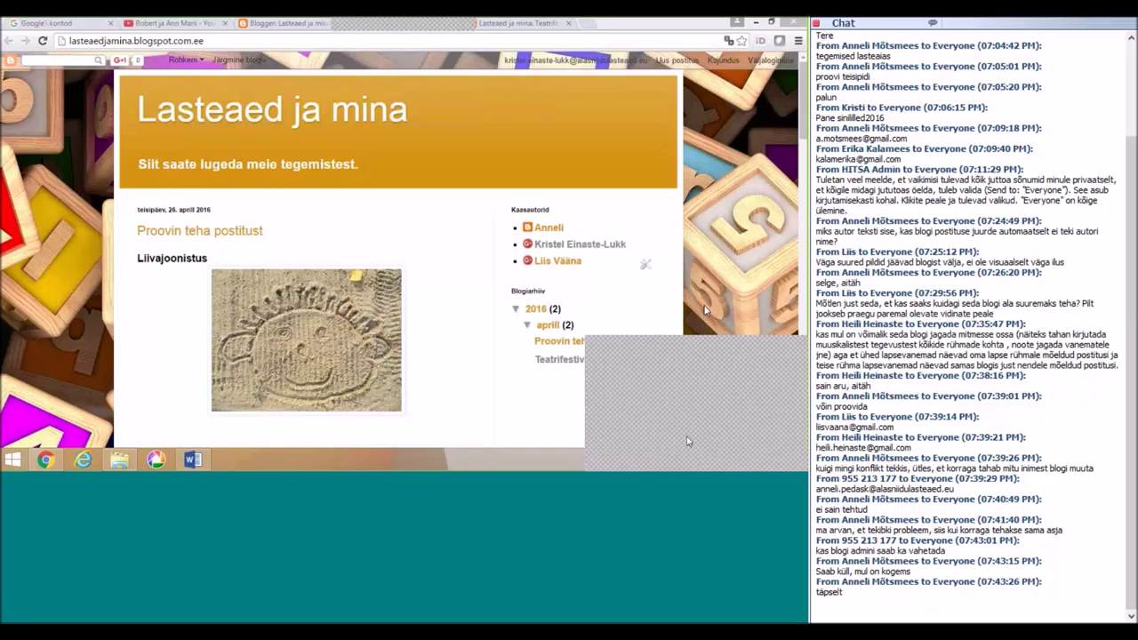
Step: Return to the published Teatrifestivalist post and open the blog's basic settings at the list of blog authors
left_click(280, 23)
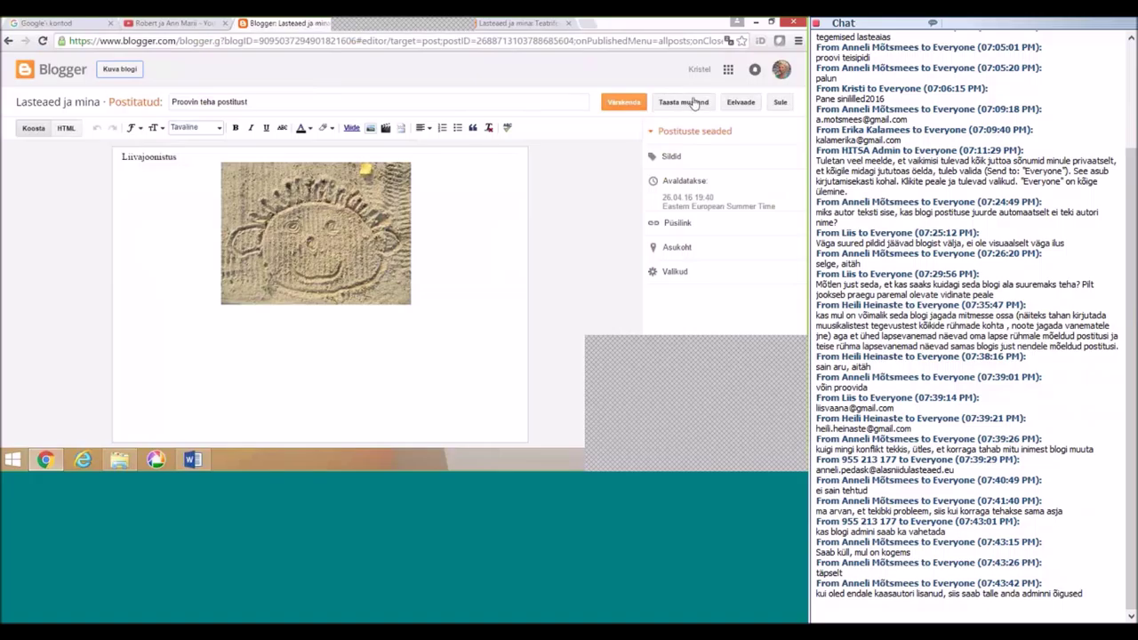
left_click(504, 25)
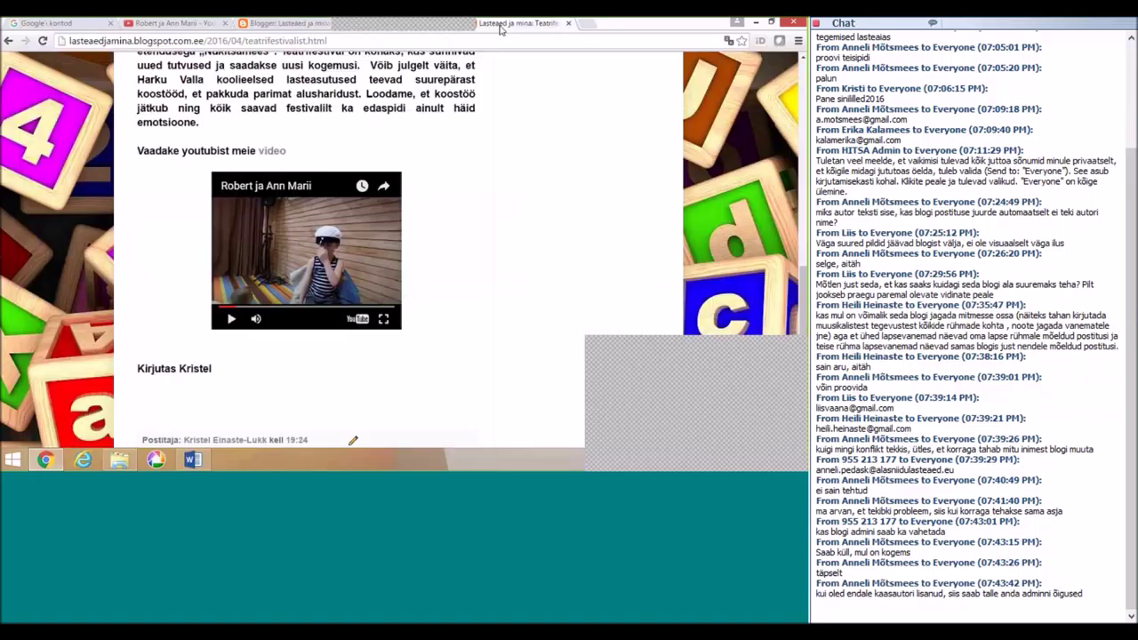
scroll(325, 244, "up", 15)
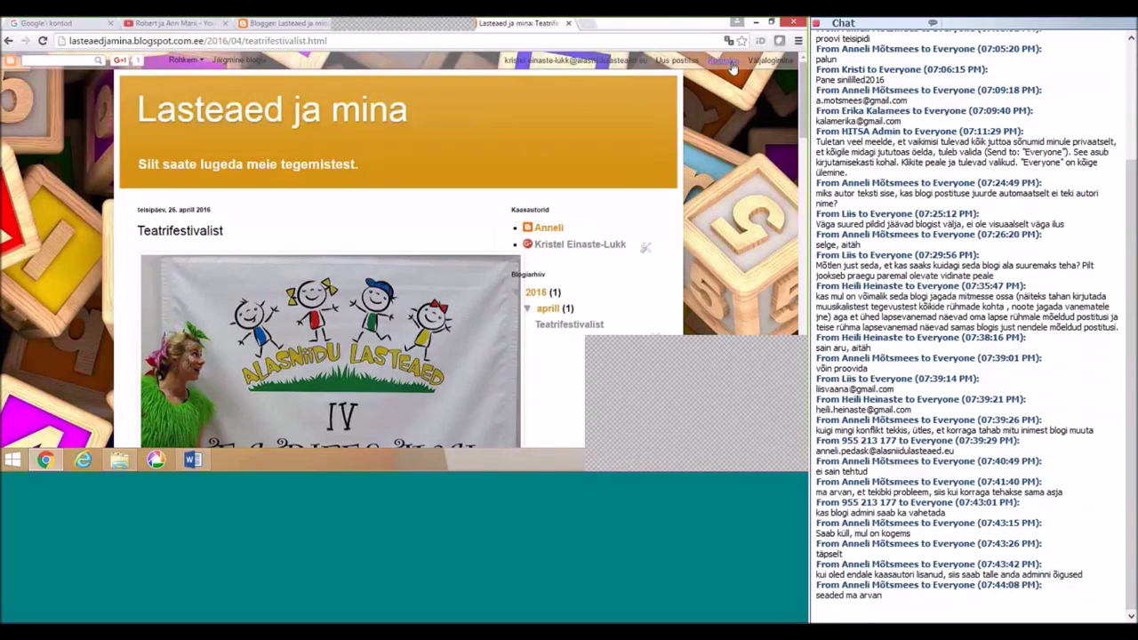
left_click(727, 60)
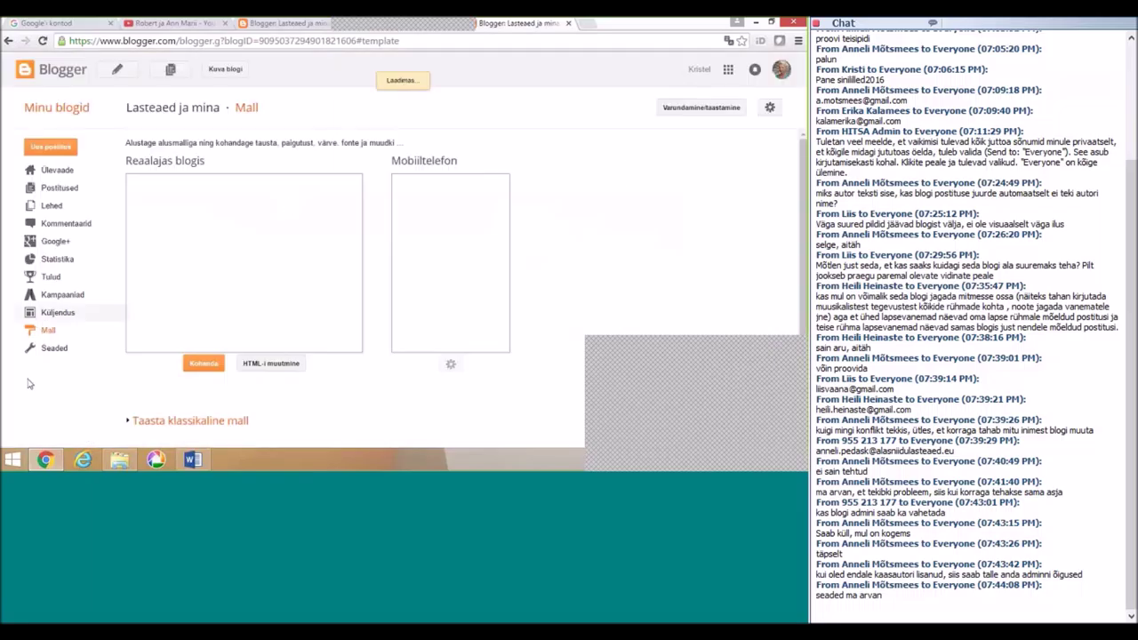
left_click(55, 349)
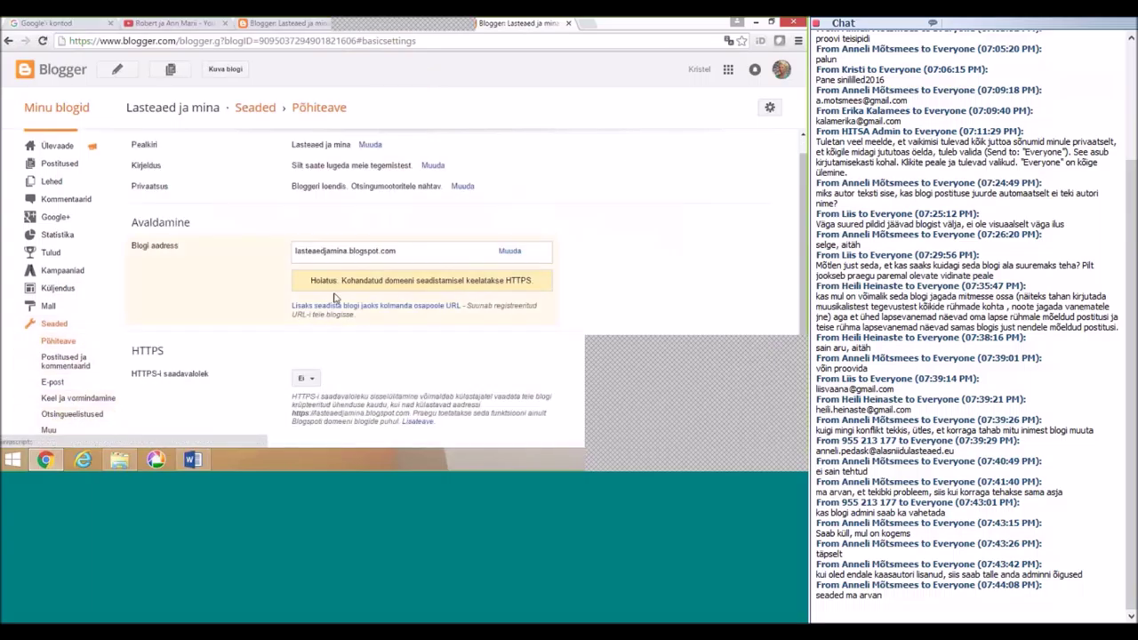
scroll(465, 356, "down", 3)
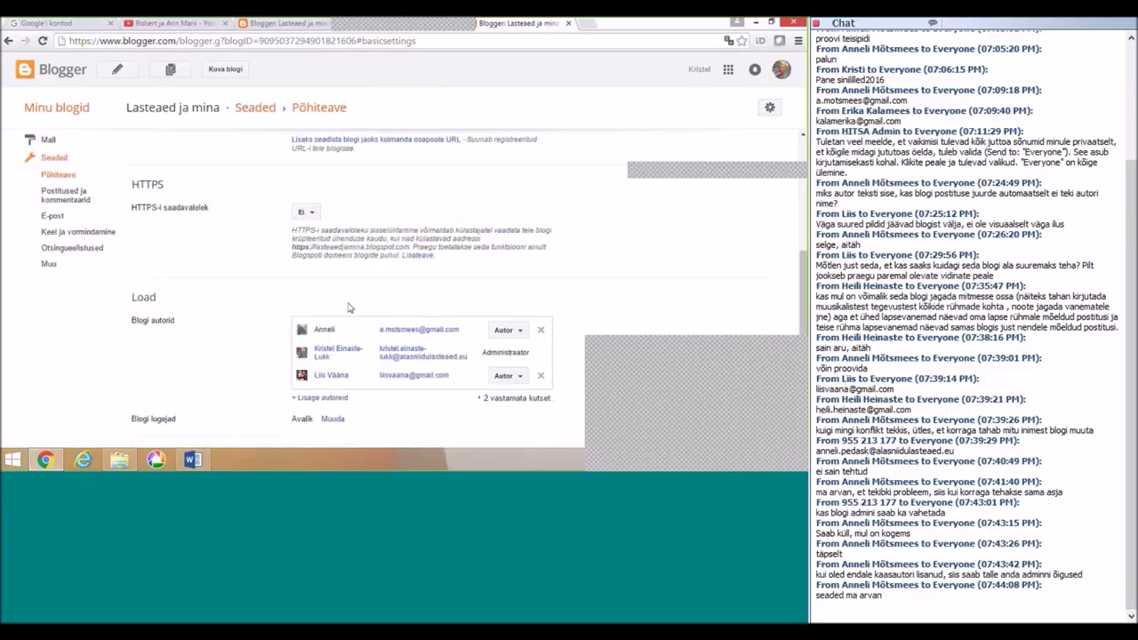
Step: Change the role of both co-authors in the blog's author list from Autor to Administraator
left_click(523, 334)
left_click(523, 334)
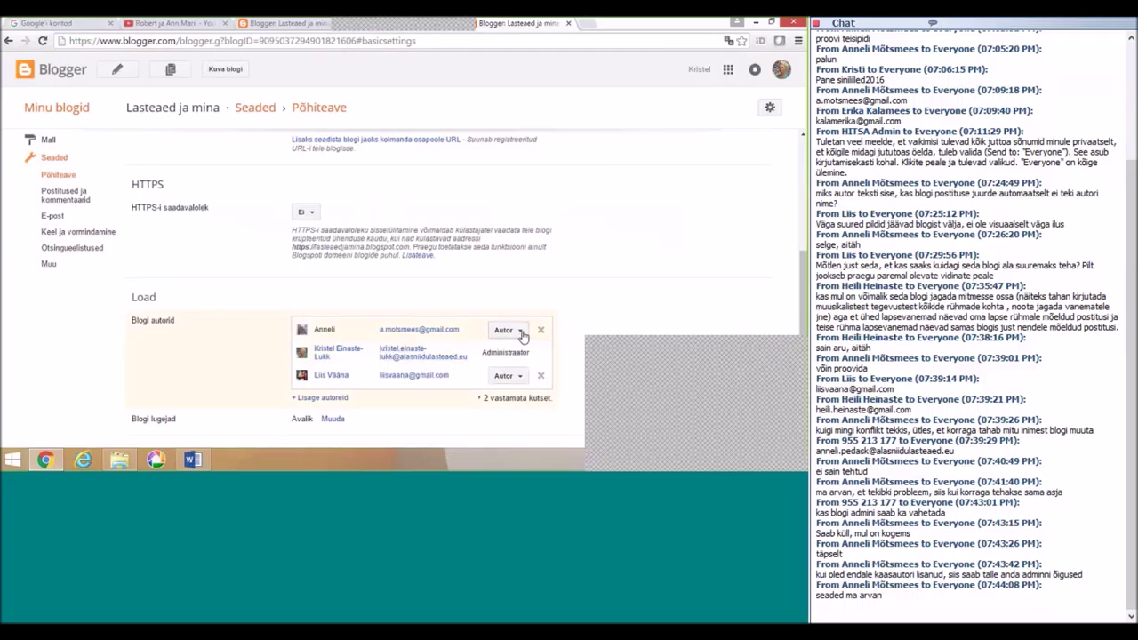
left_click(524, 377)
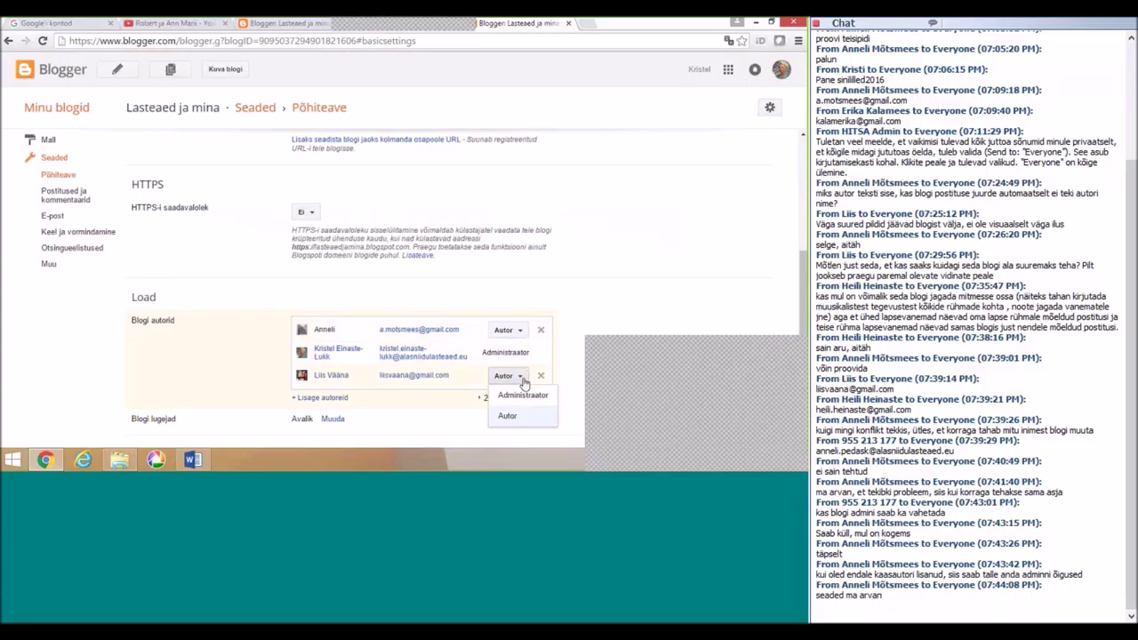
left_click(523, 394)
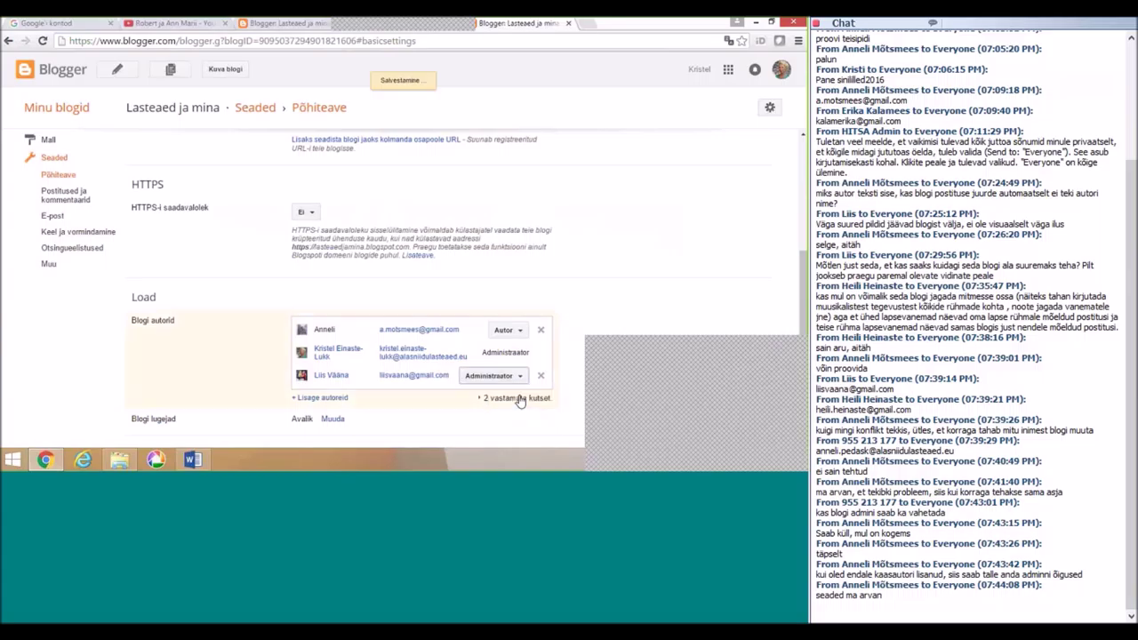
scroll(520, 343, "up", 1)
scroll(521, 340, "down", 1)
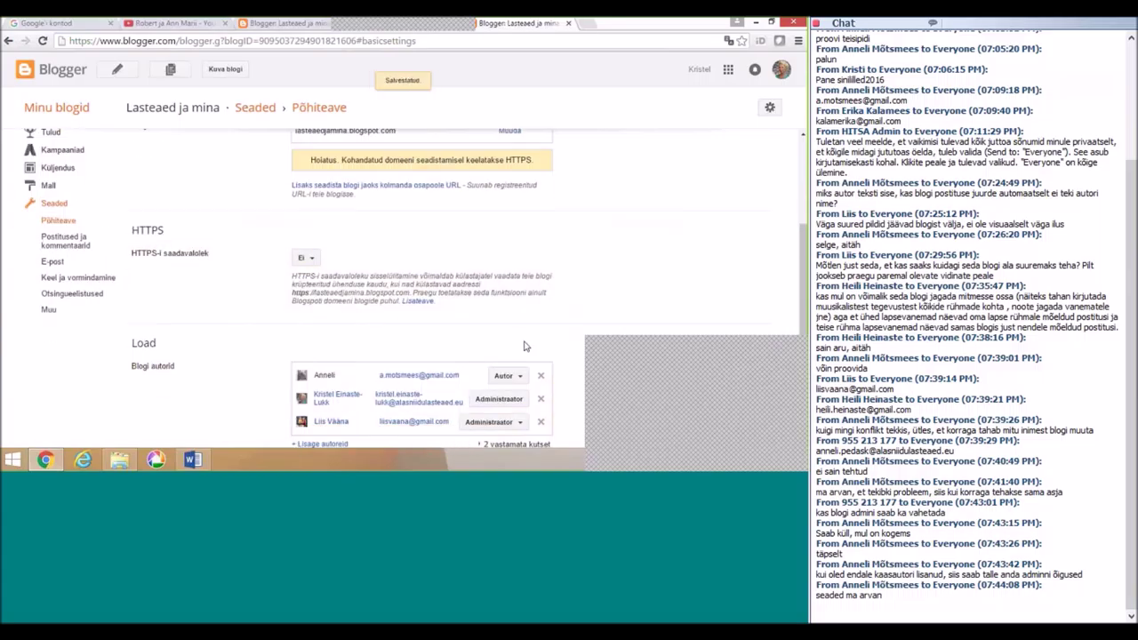
left_click(522, 336)
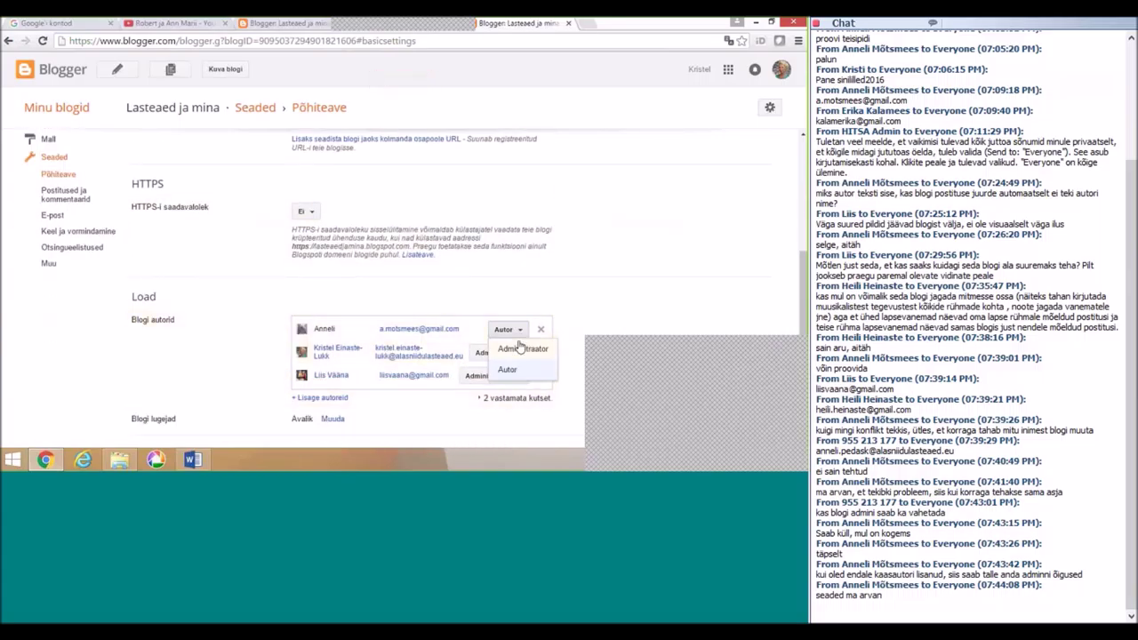
left_click(516, 355)
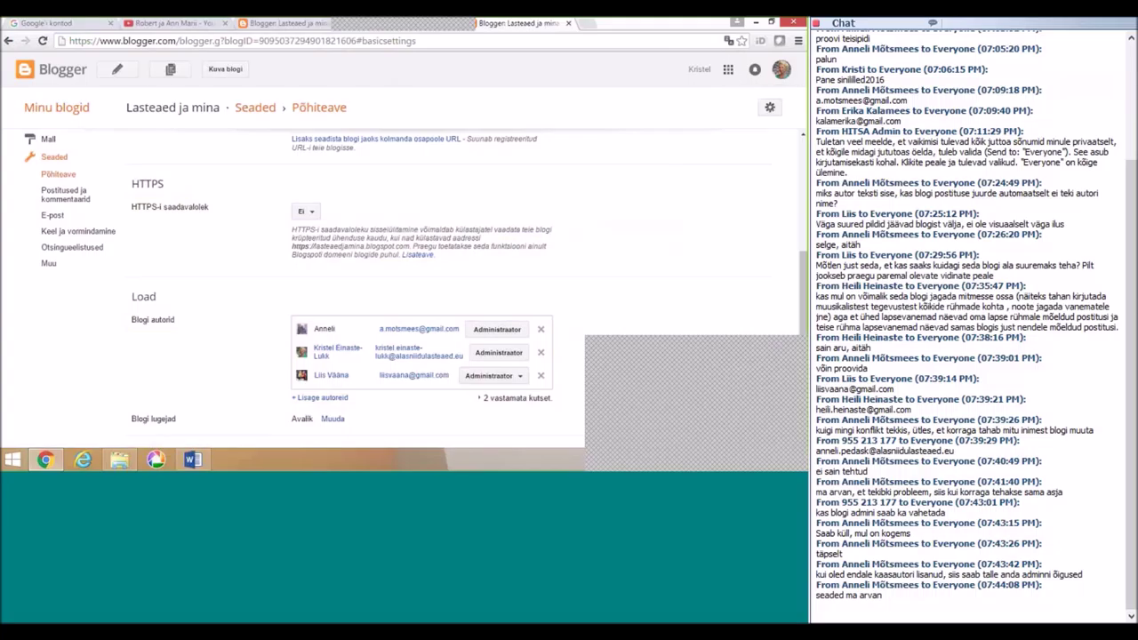
scroll(685, 223, "up", 3)
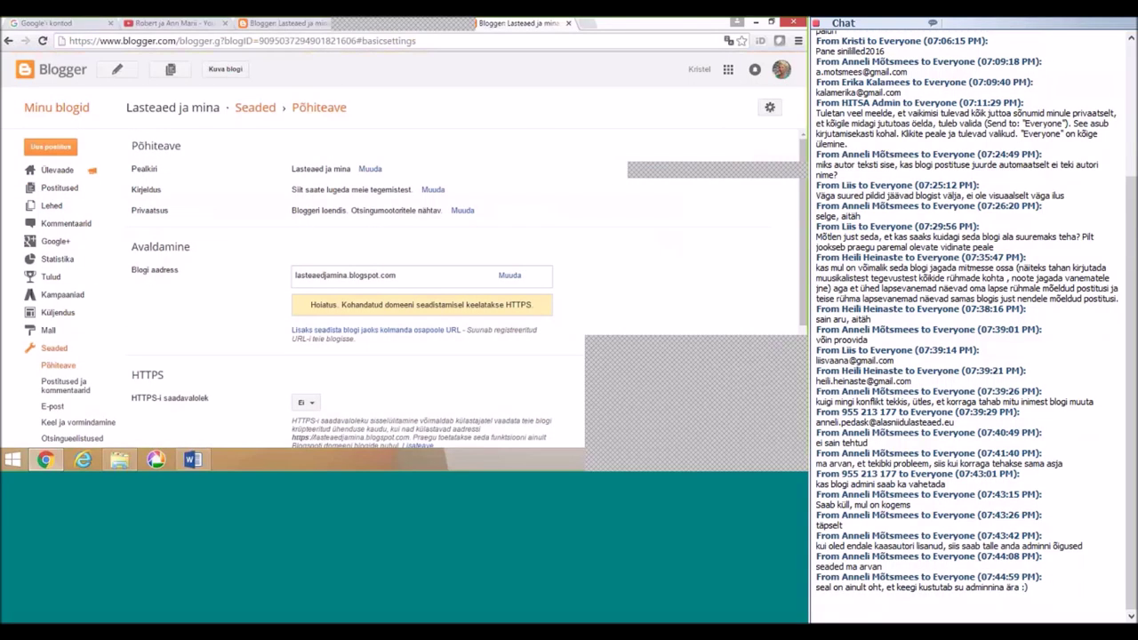
scroll(686, 307, "down", 2)
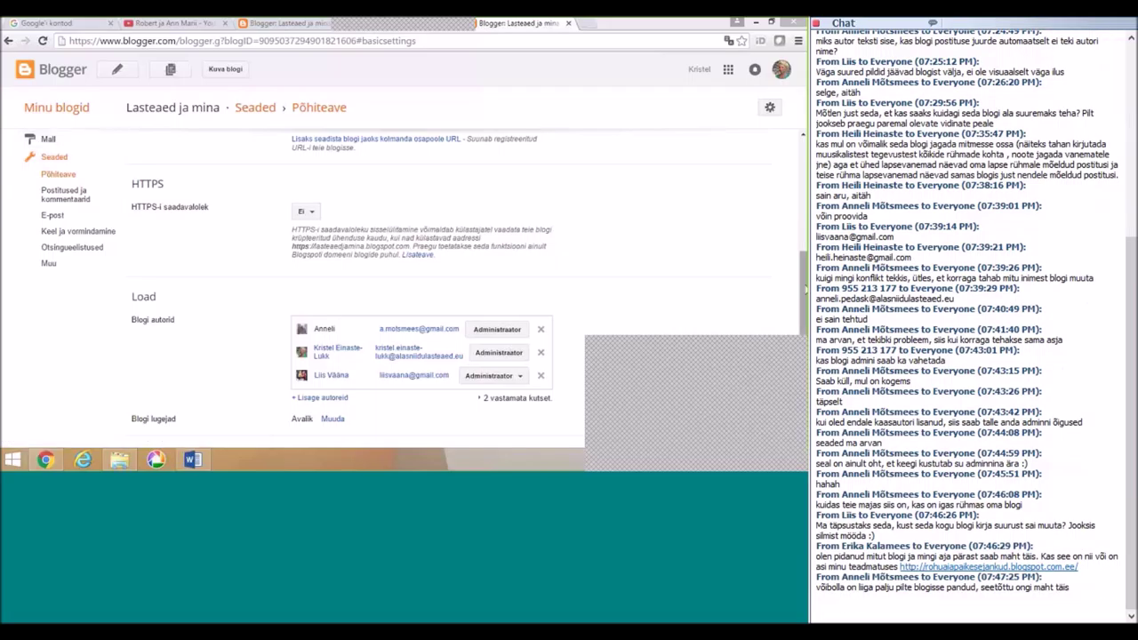
Step: Customize the blog template by setting the page text (Lehe tekst) size to 20 px and apply the change to the blog
scroll(148, 183, "up", 3)
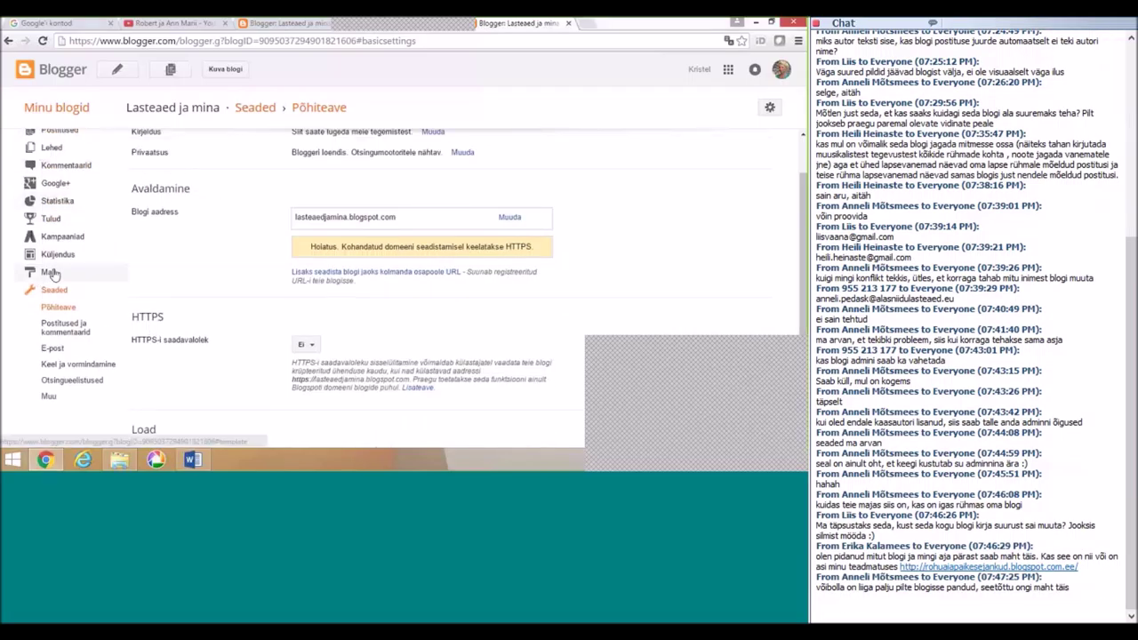
left_click(48, 274)
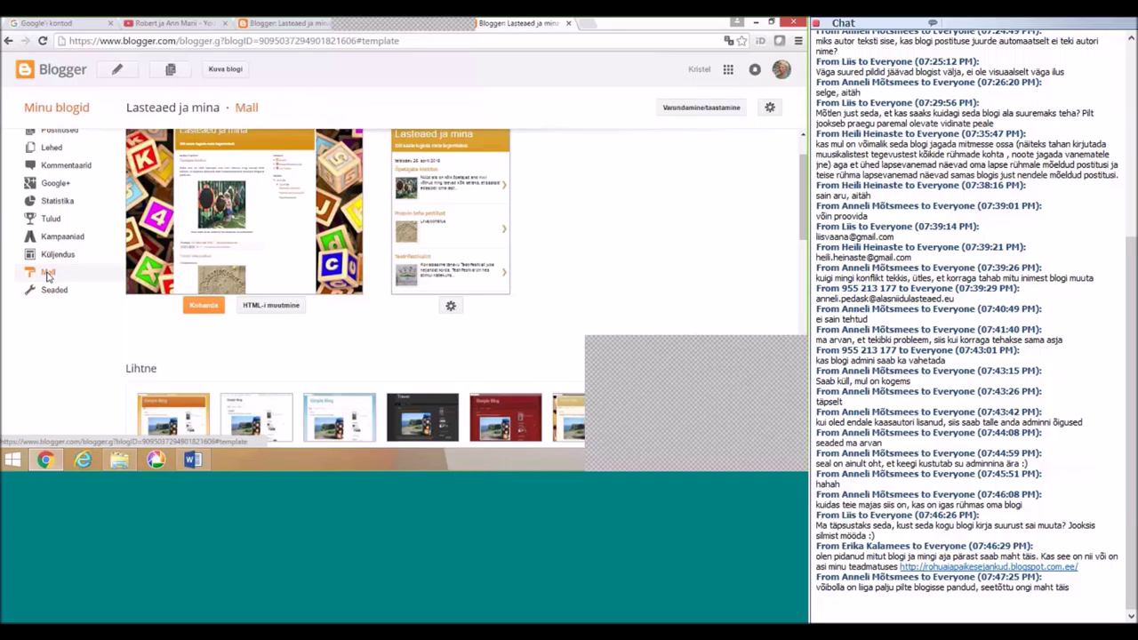
left_click(202, 307)
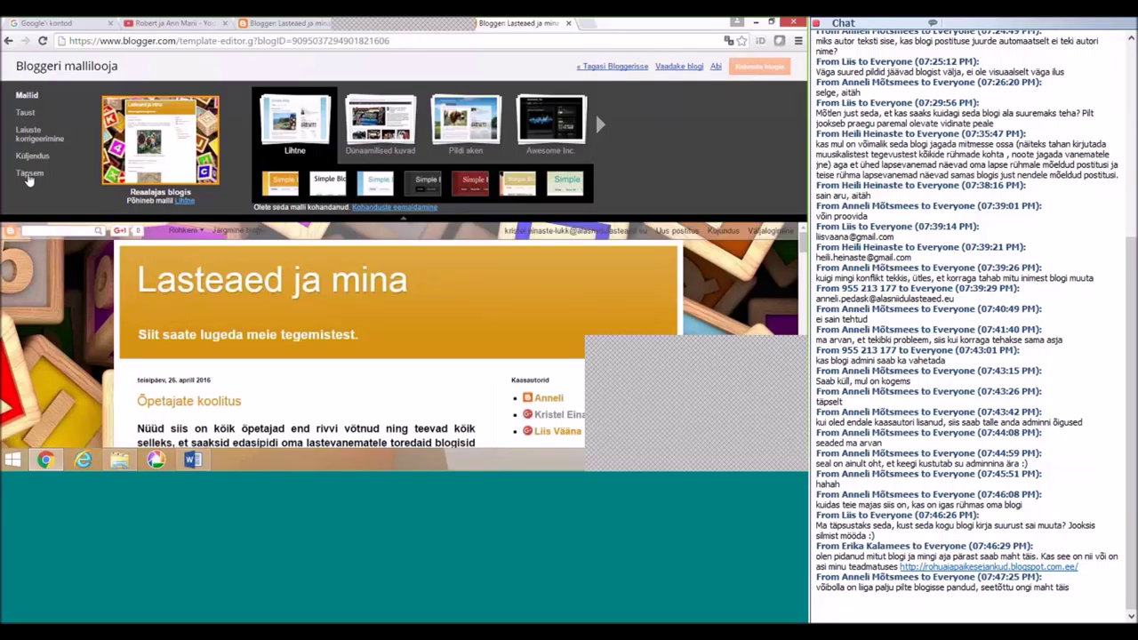
left_click(29, 175)
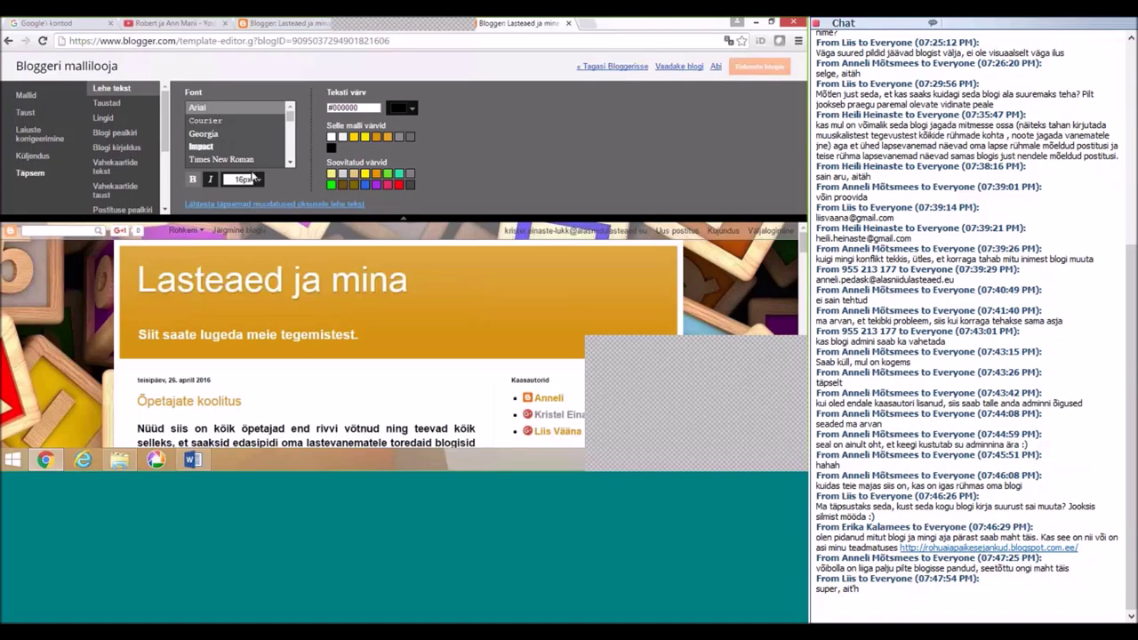
left_click(258, 181)
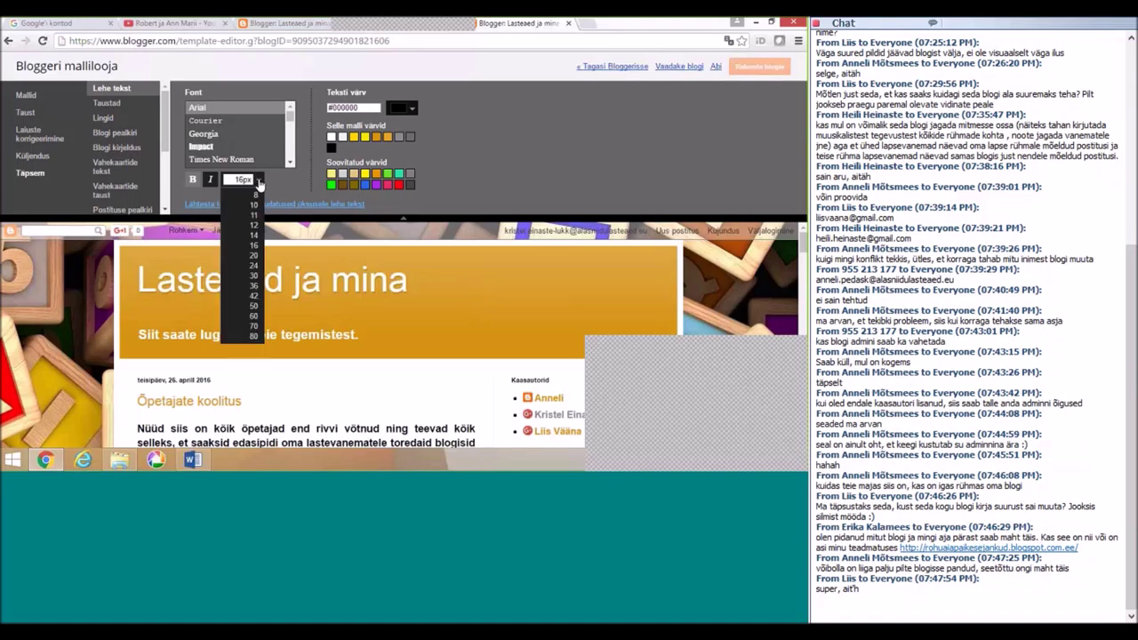
left_click(251, 256)
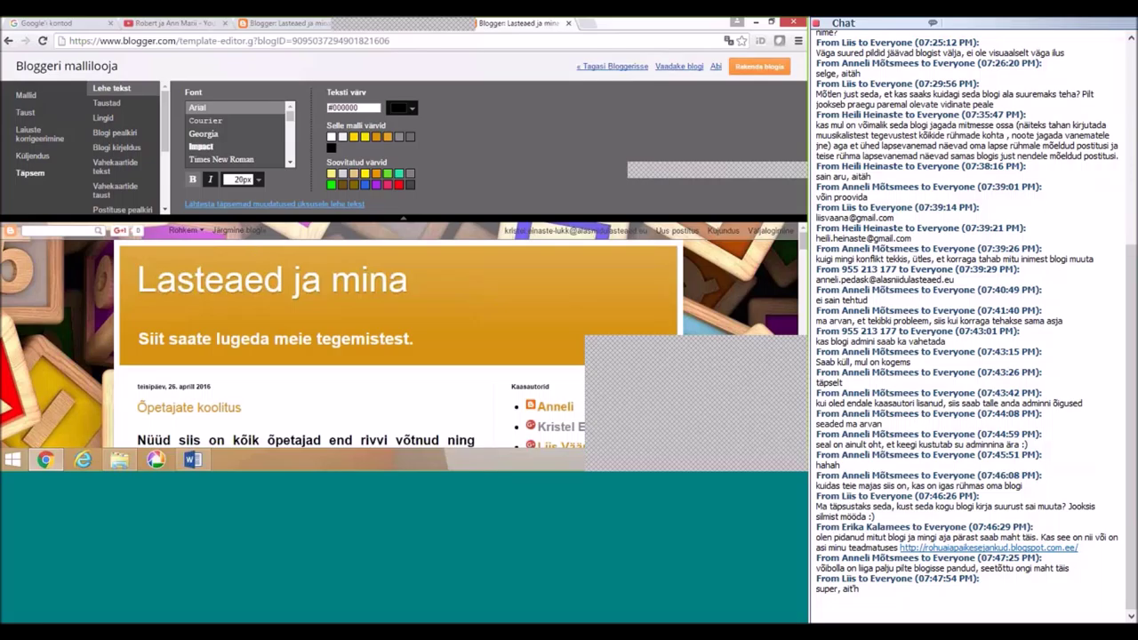
left_click(745, 71)
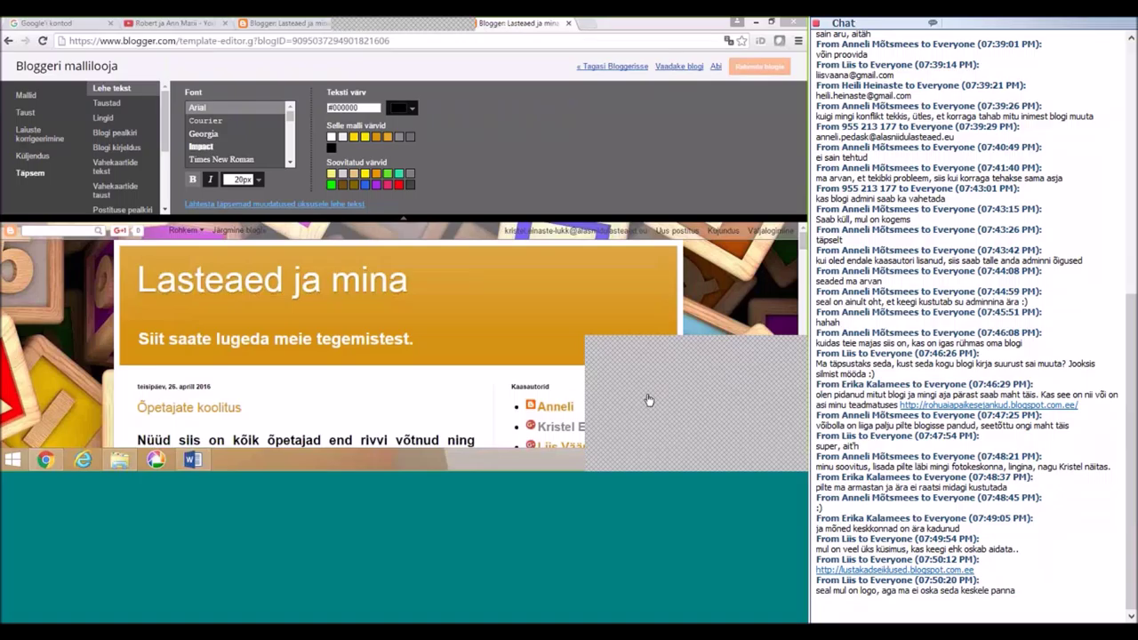
Step: Open the participant's blog lustakadseiklused.blogspot.com.ee, accept the cookie notice, and examine the header logo's placement and the posts below it
left_click(588, 395)
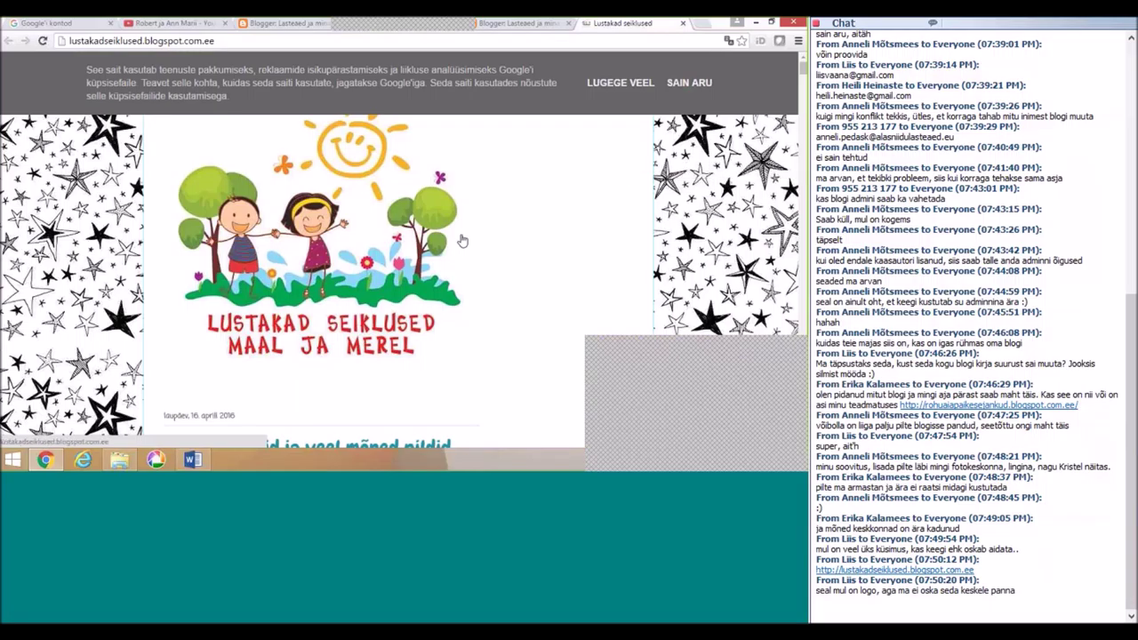
scroll(462, 241, "down", 1)
scroll(434, 294, "down", 1)
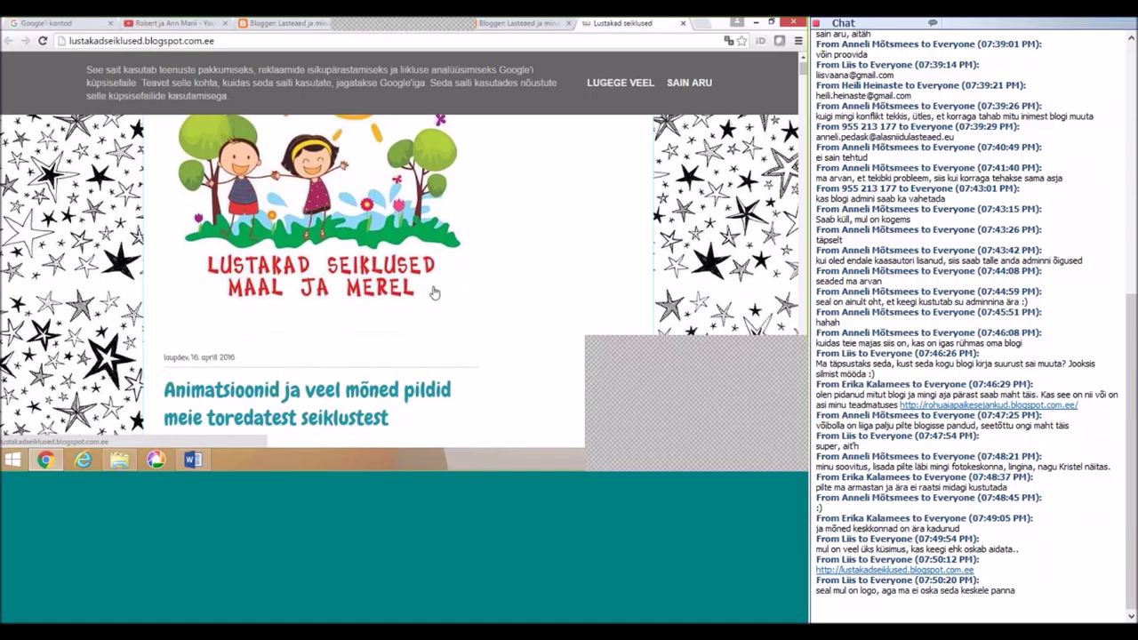
scroll(453, 296, "up", 2)
scroll(515, 304, "down", 2)
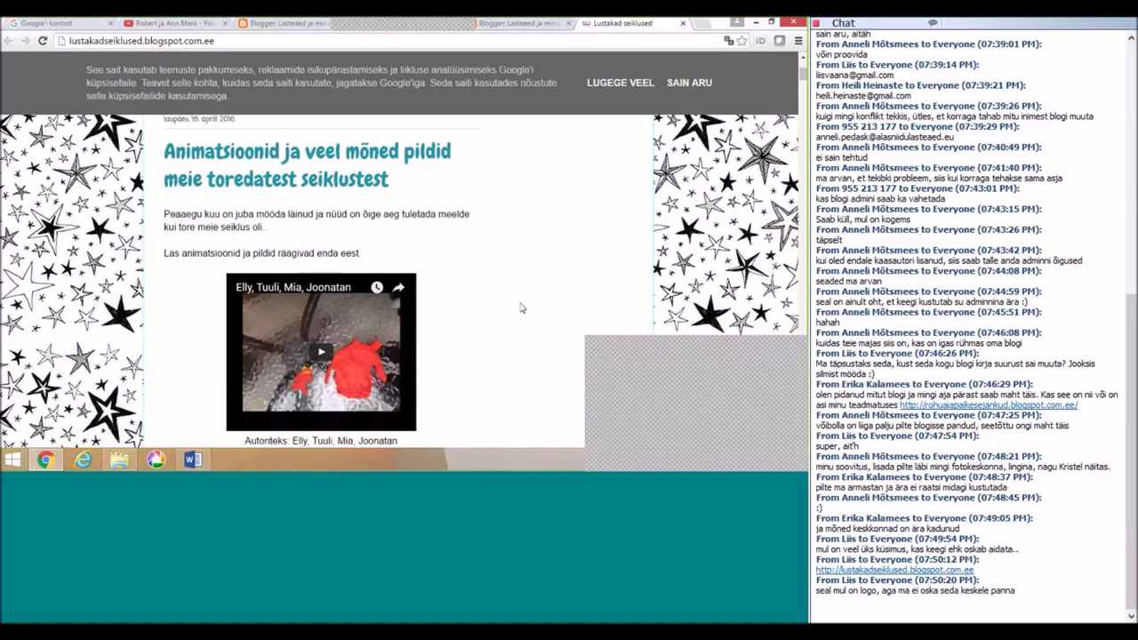
scroll(521, 308, "up", 3)
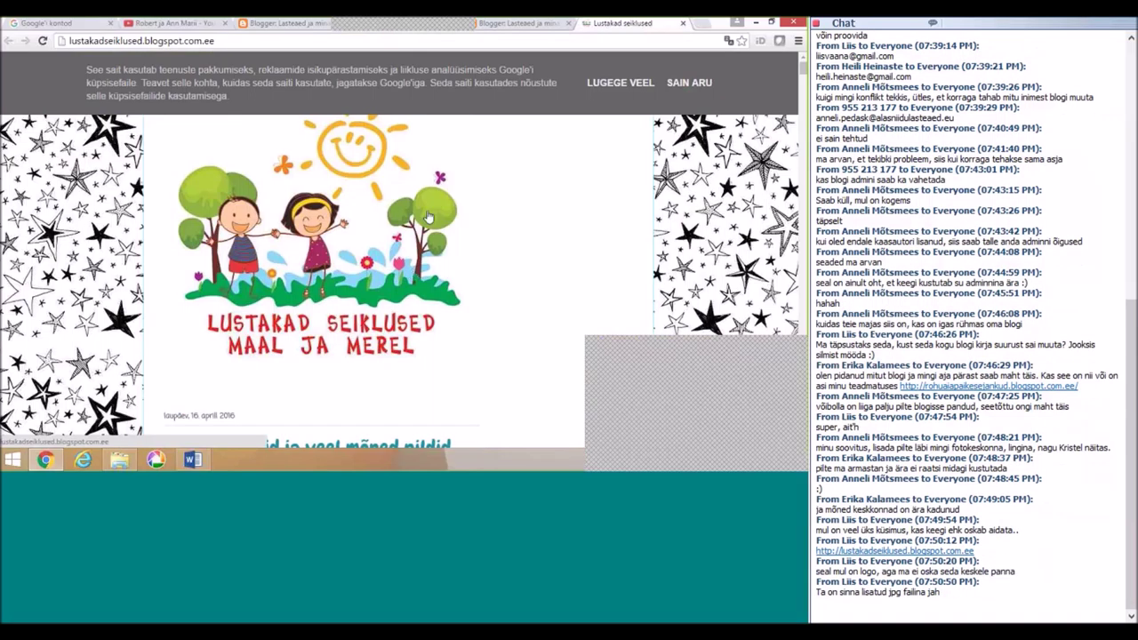
left_click(709, 80)
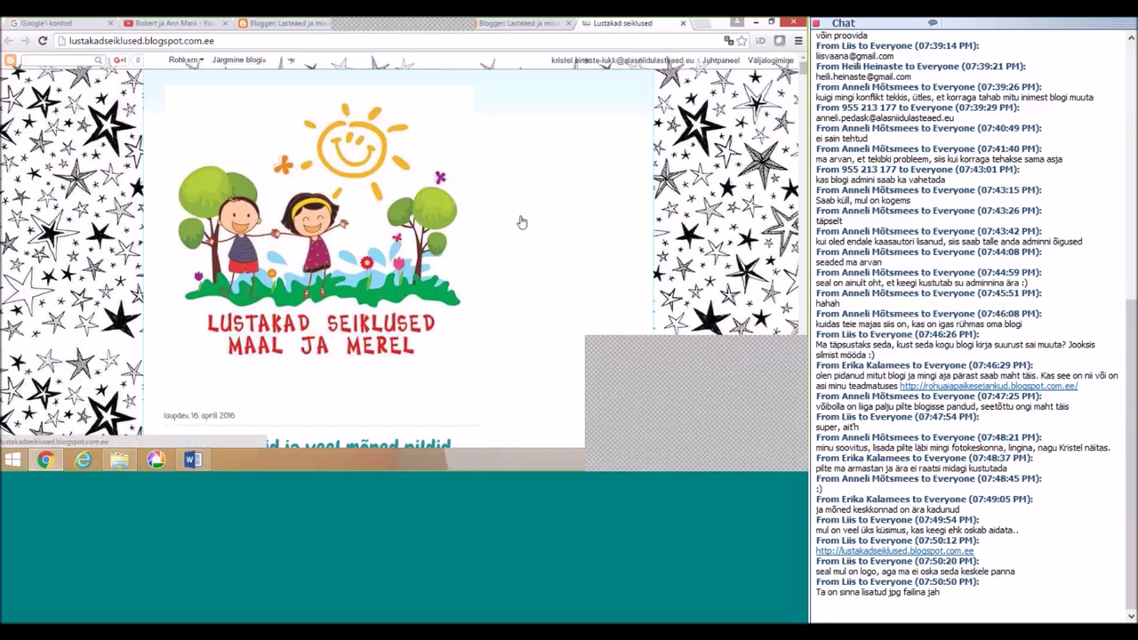
scroll(533, 176, "down", 1)
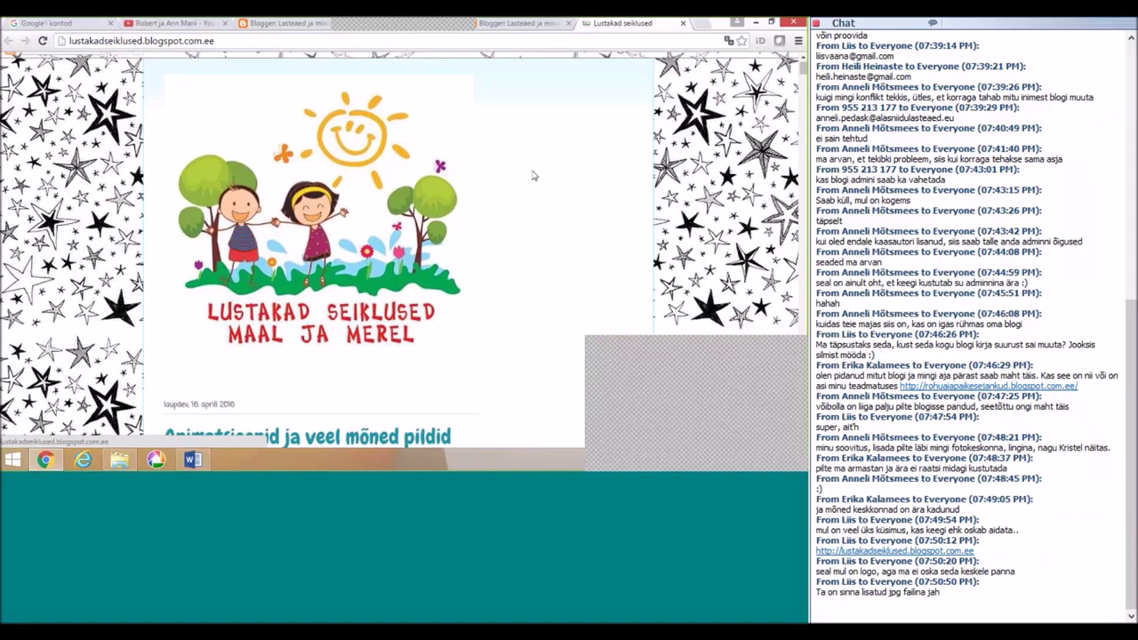
scroll(533, 175, "down", 3)
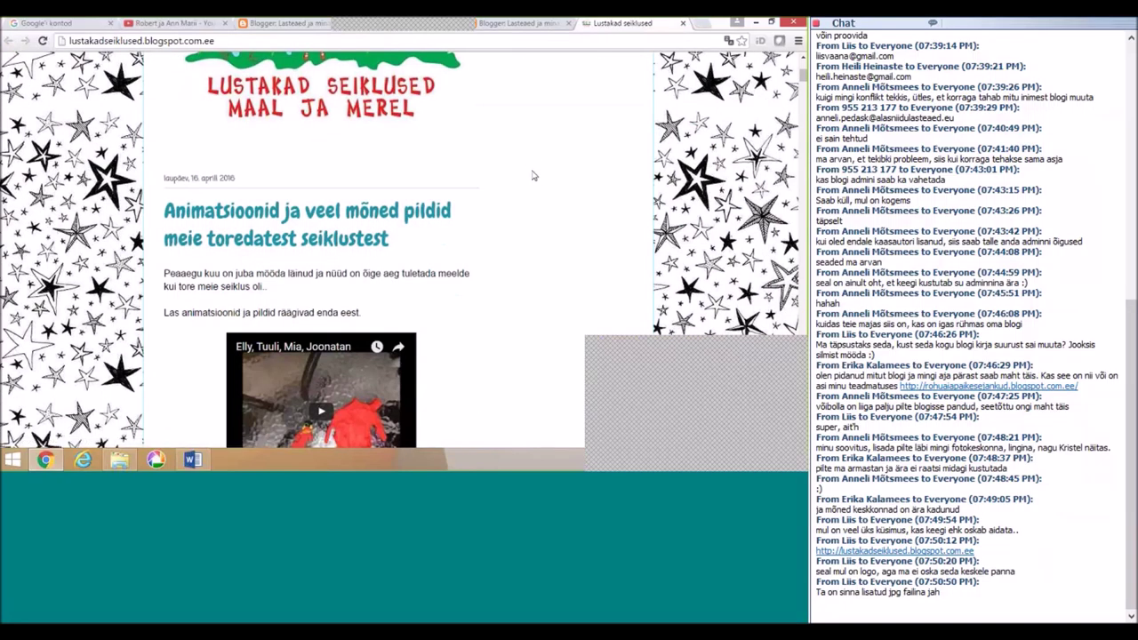
scroll(533, 175, "down", 1)
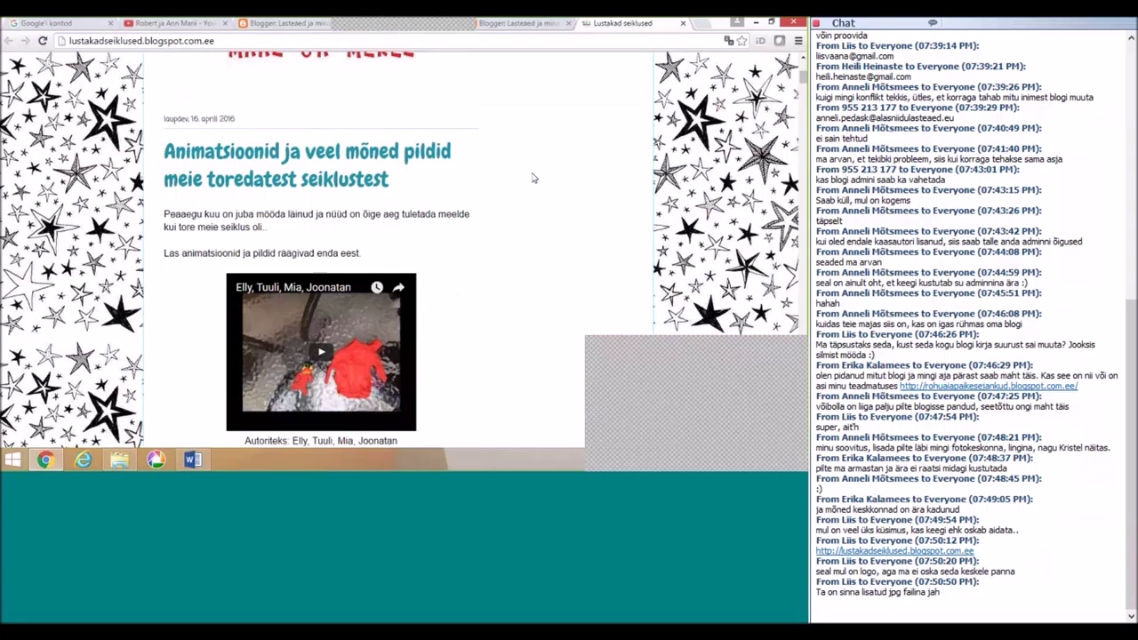
scroll(528, 185, "down", 1)
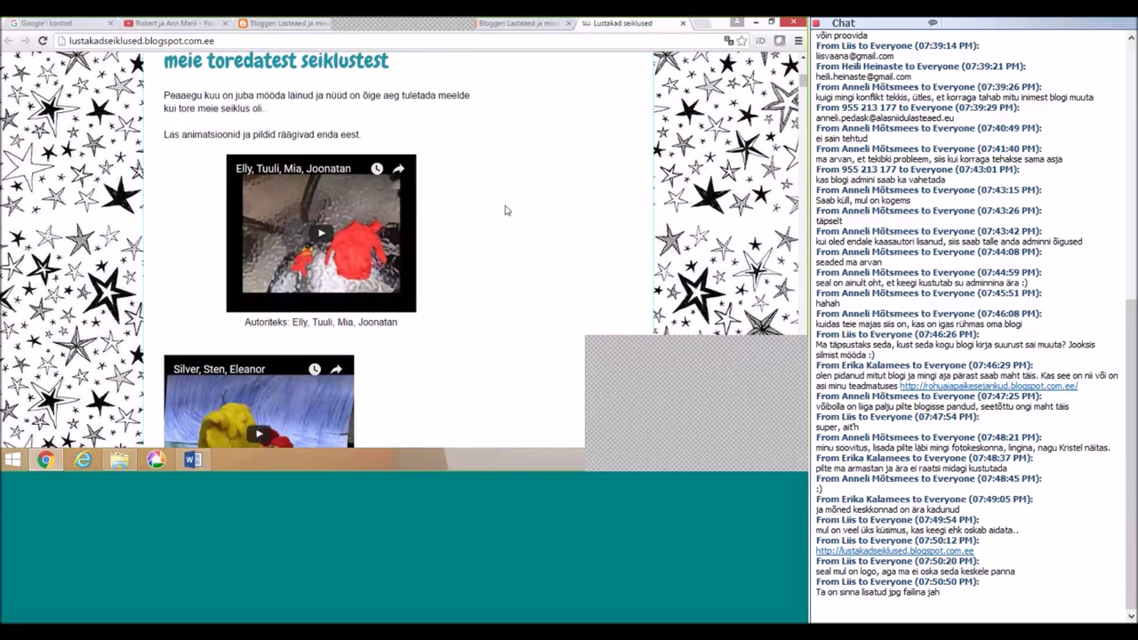
scroll(506, 208, "down", 1)
scroll(513, 212, "up", 3)
scroll(513, 212, "up", 3)
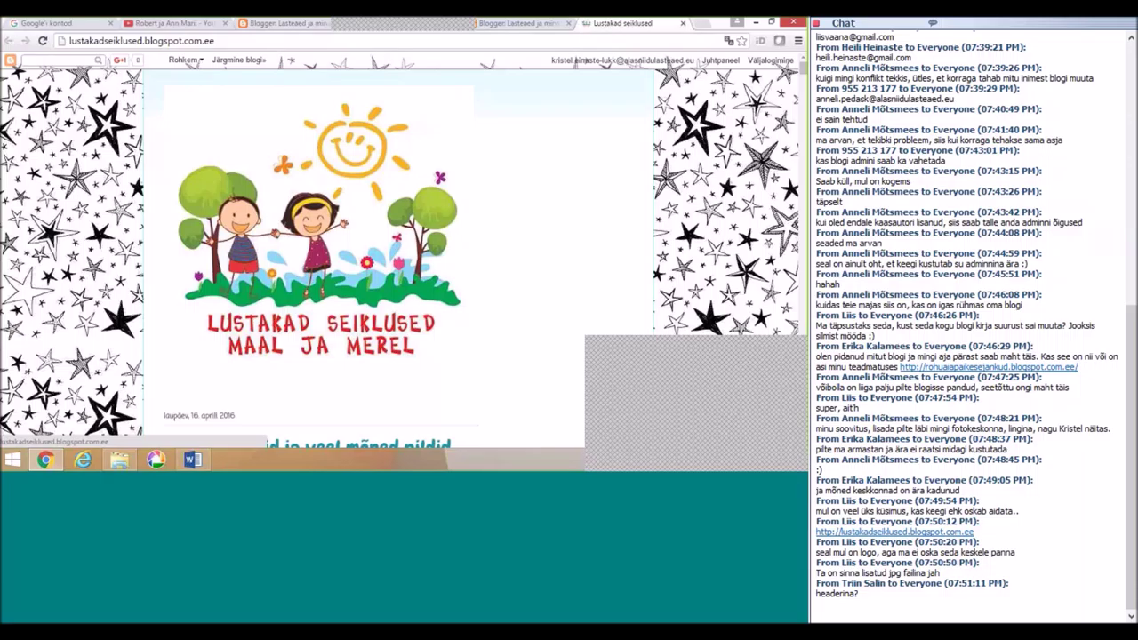
Step: Return to the template designer of Lasteaed ja mina and look over its advanced settings and the blog preview
left_click(265, 24)
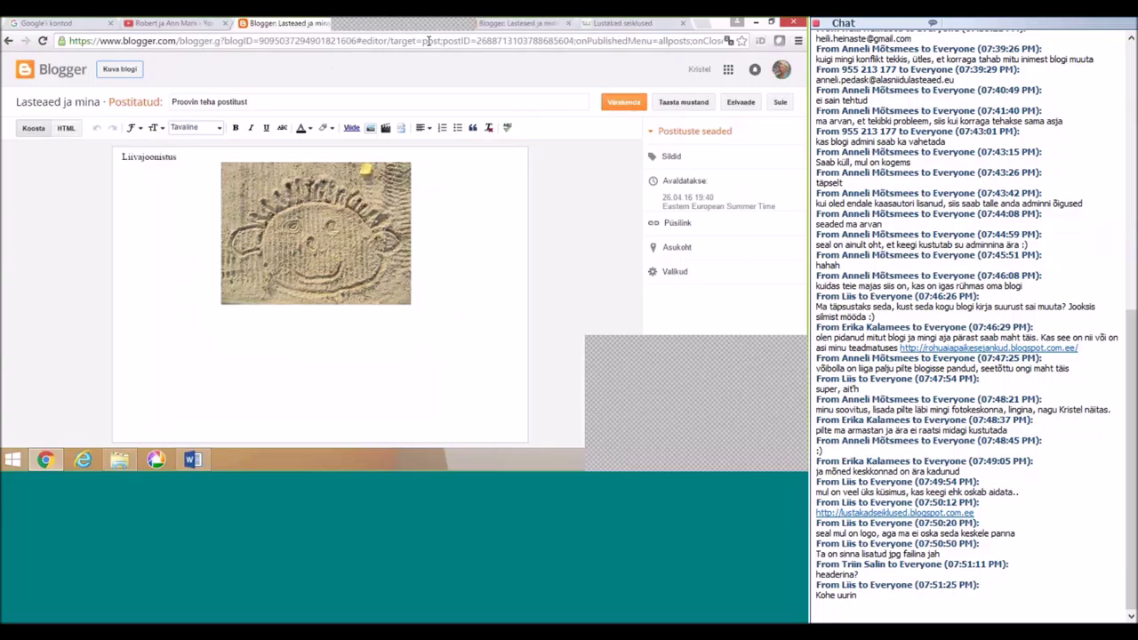
left_click(510, 28)
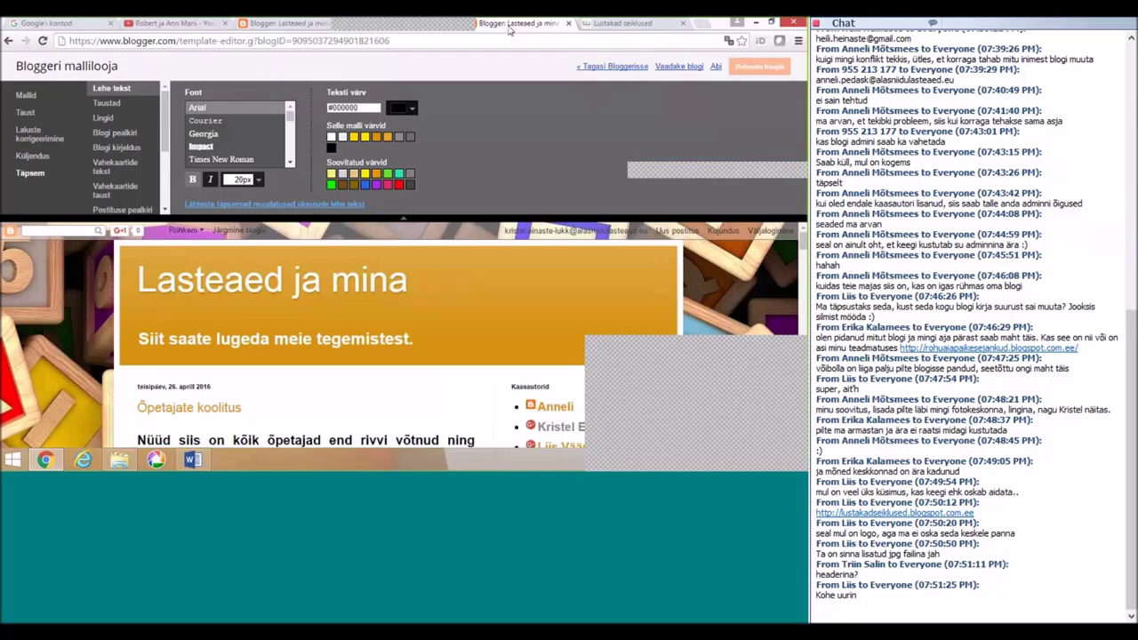
scroll(285, 284, "down", 1)
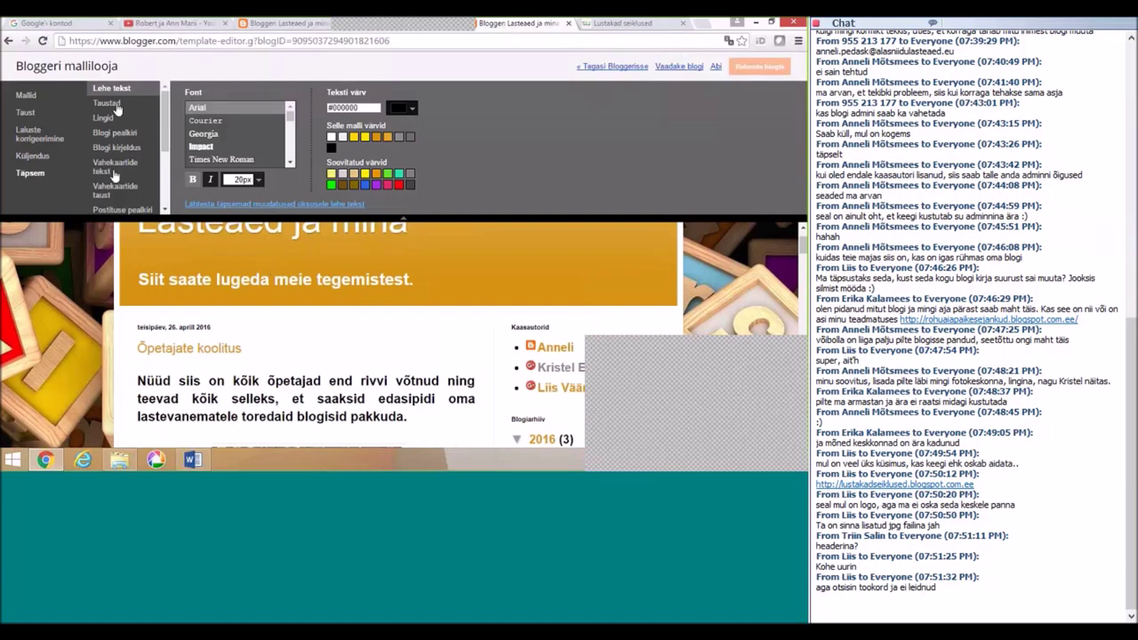
scroll(640, 293, "up", 1)
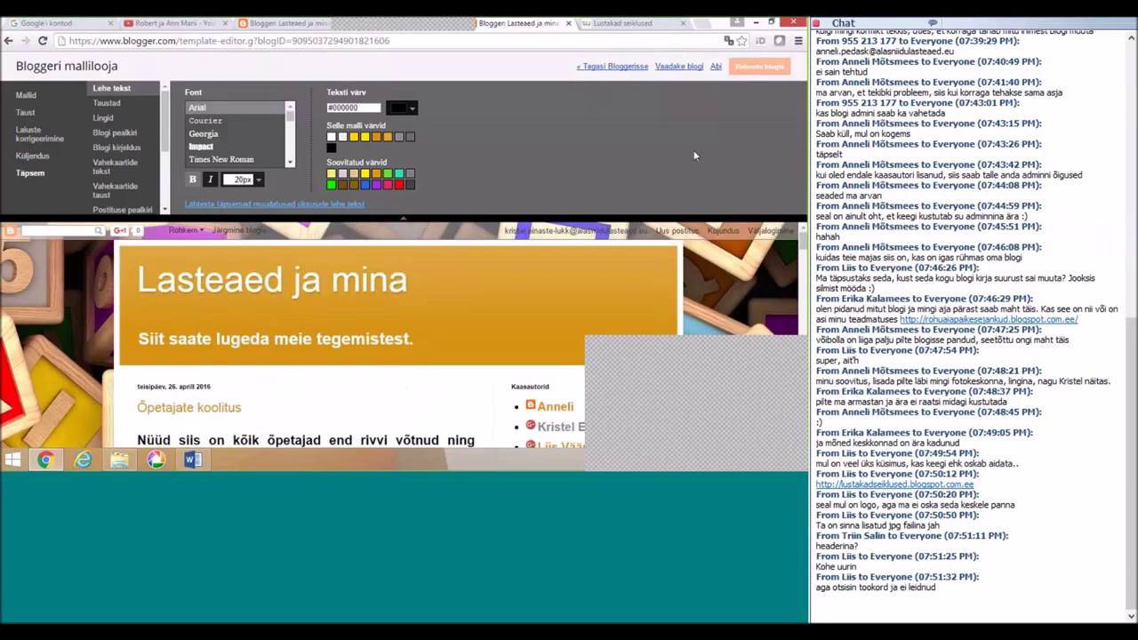
Step: Return from the template designer to Blogger, open the layout of Lasteaed ja mina, and examine the Navbar widget's style options
left_click(621, 68)
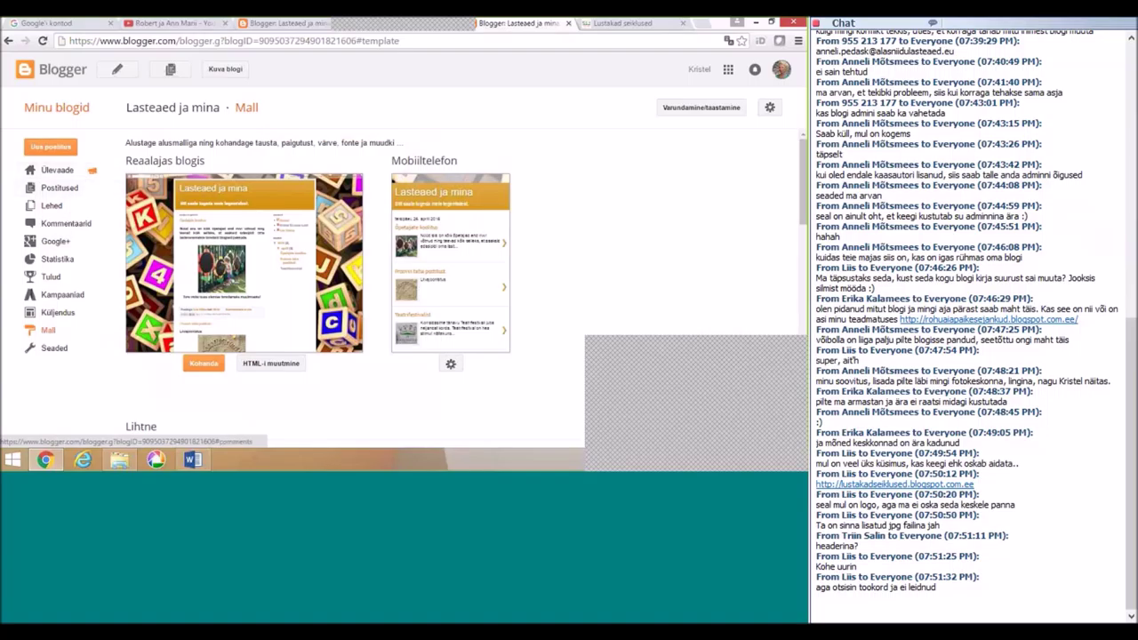
left_click(59, 314)
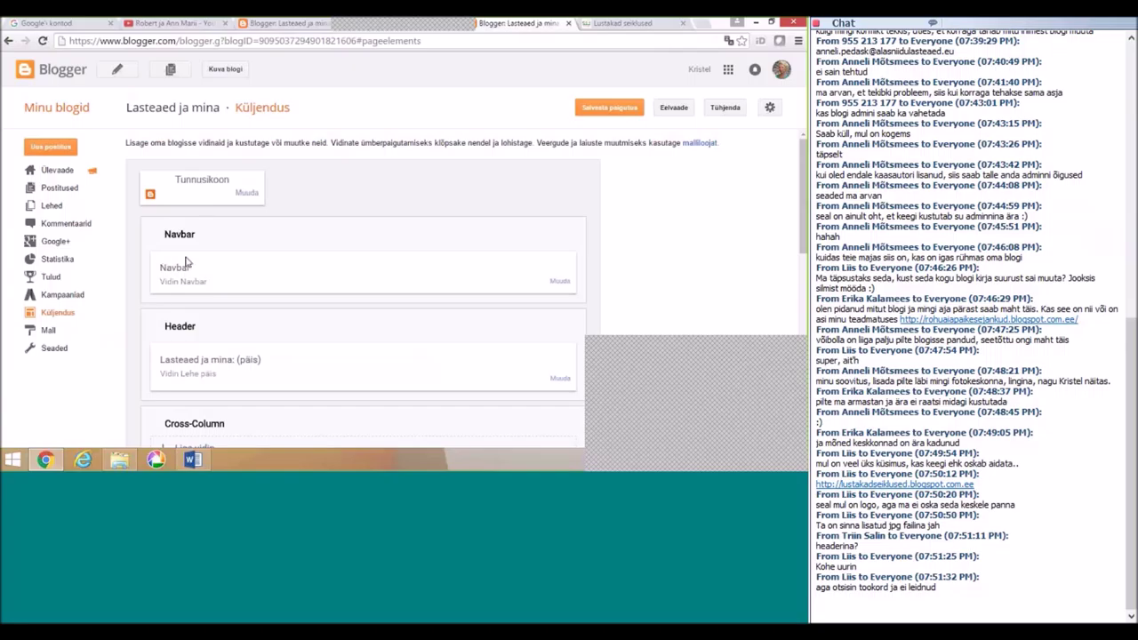
left_click(559, 283)
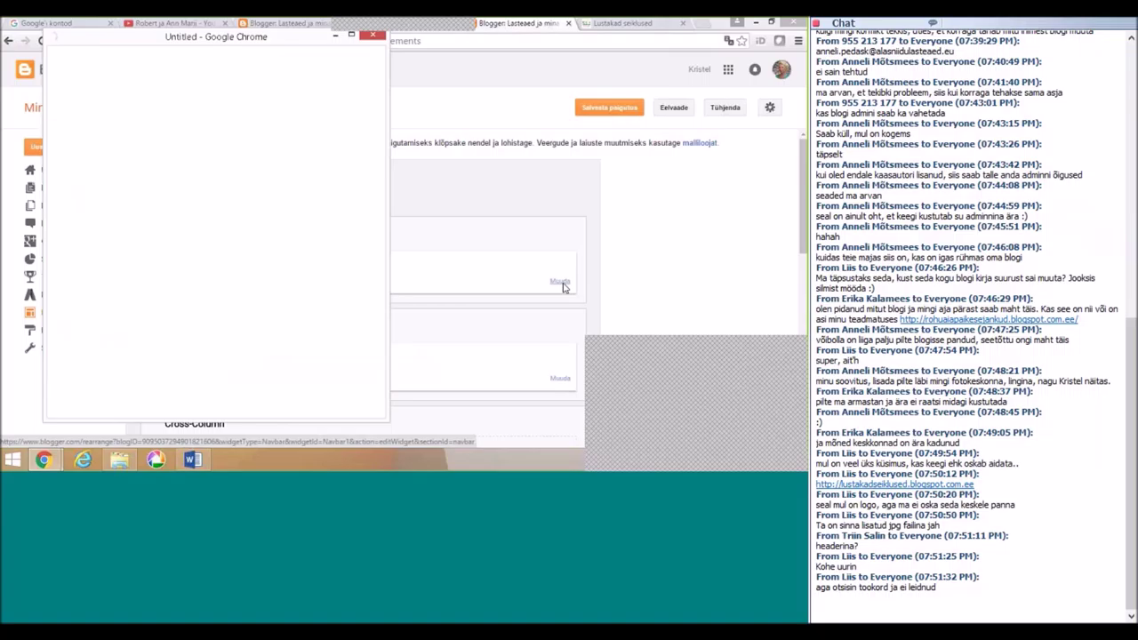
scroll(293, 235, "down", 1)
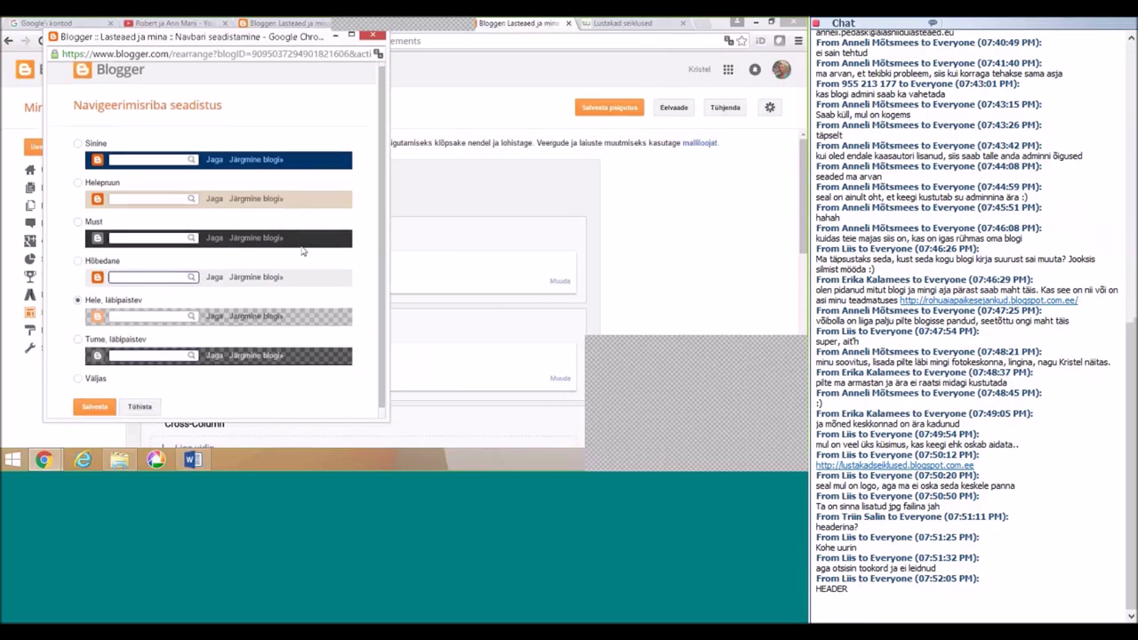
scroll(300, 249, "up", 1)
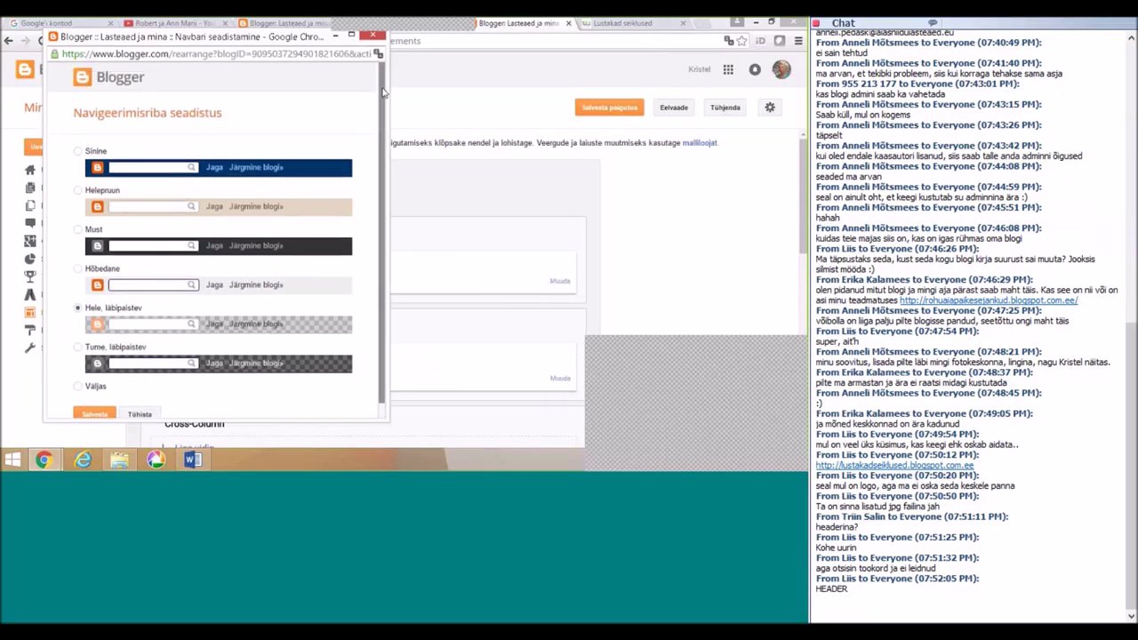
left_click(431, 111)
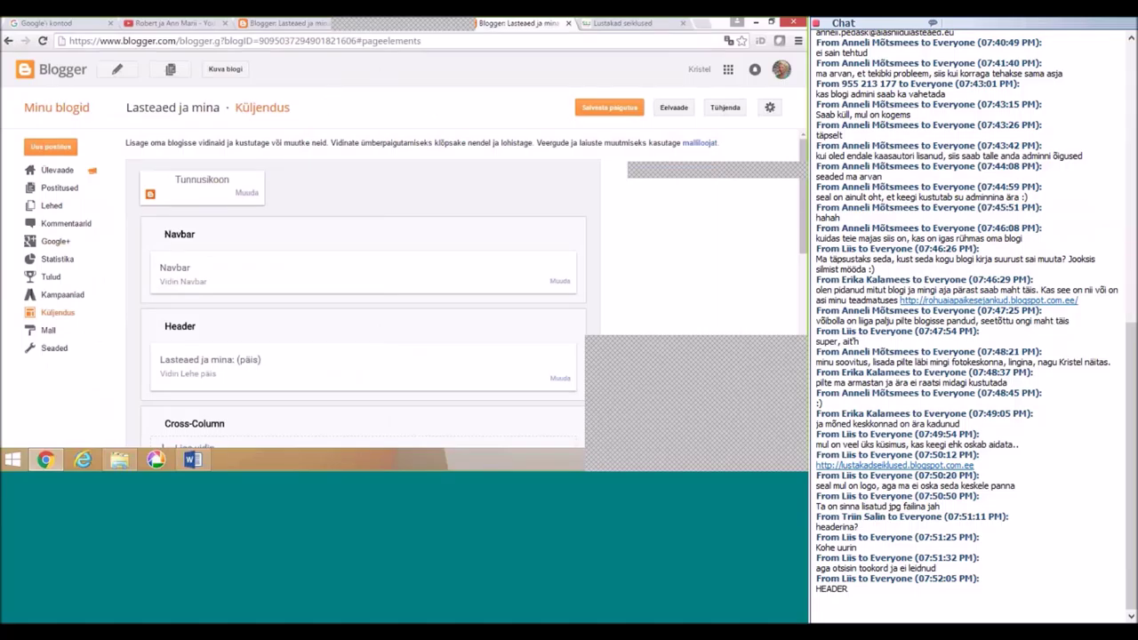
Step: Open the settings of the blog's header widget and examine its title, description, image and placement options, leaving them unsaved
scroll(317, 347, "down", 1)
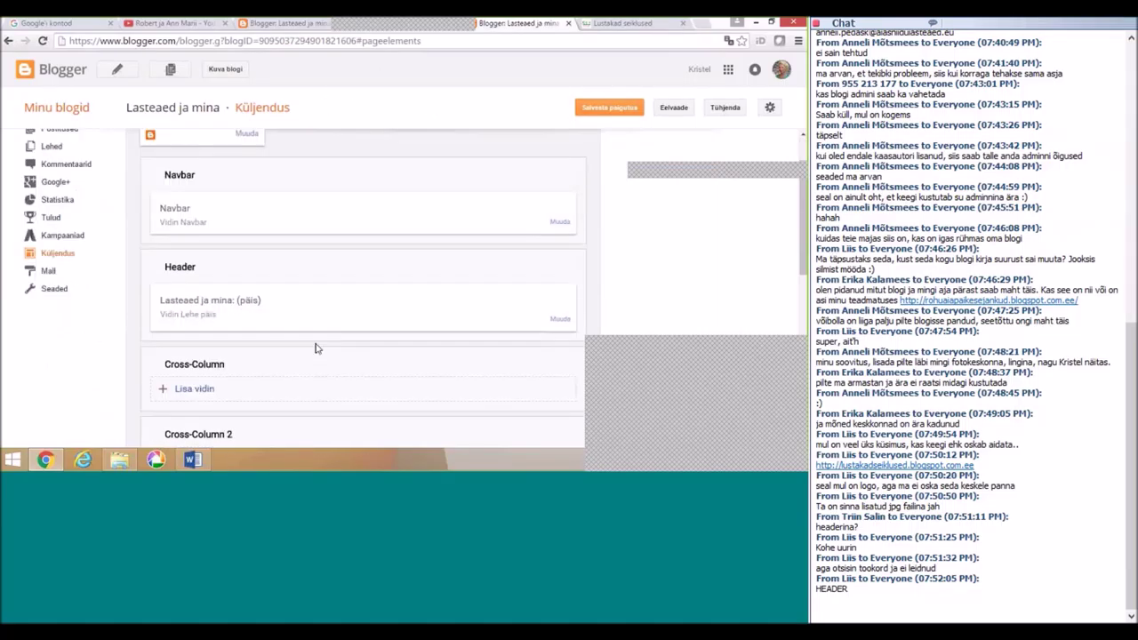
left_click(560, 320)
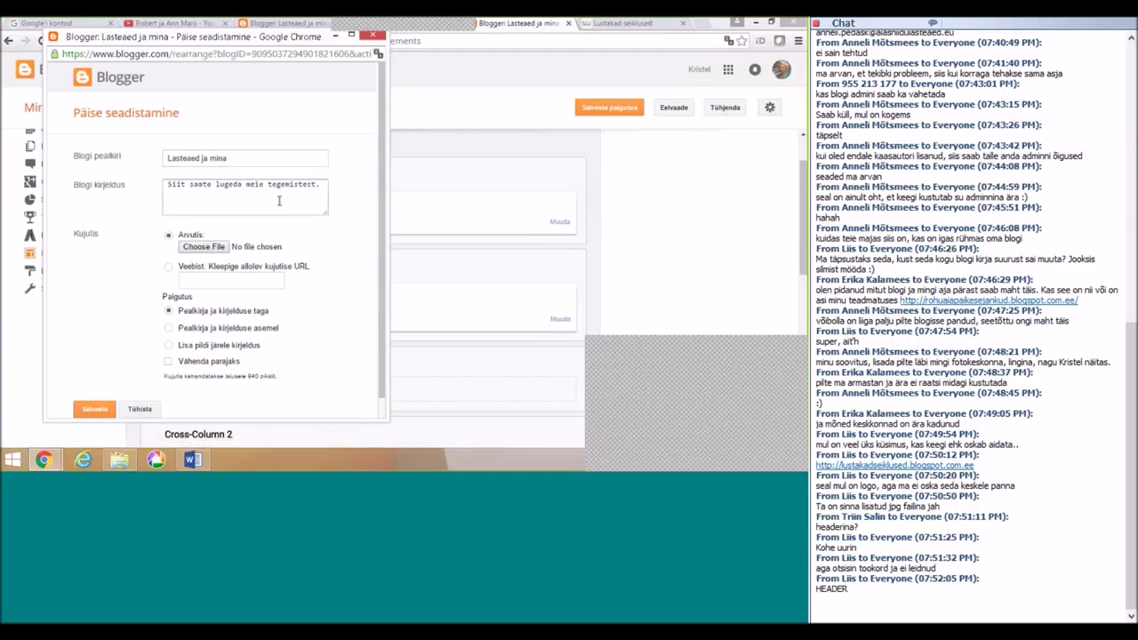
scroll(278, 201, "down", 1)
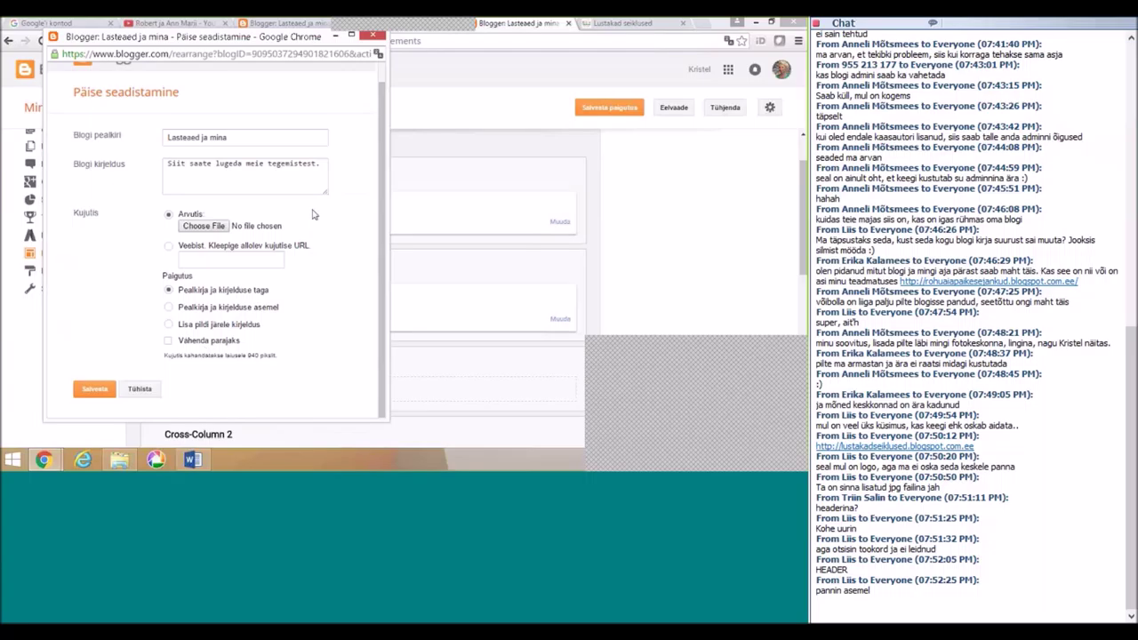
scroll(213, 240, "up", 1)
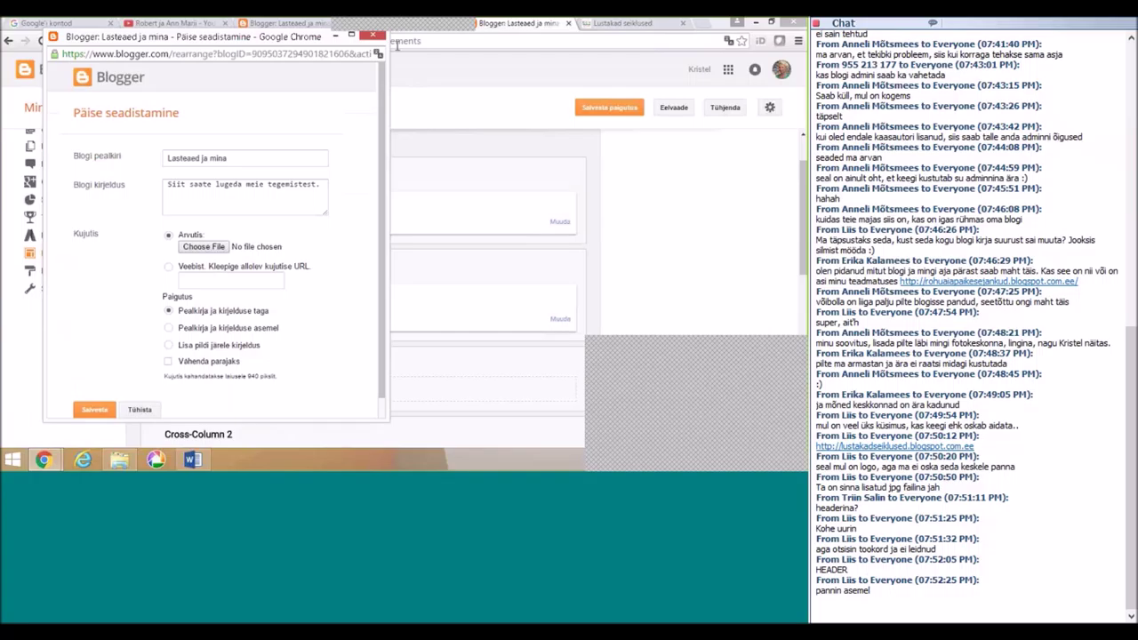
left_click(370, 35)
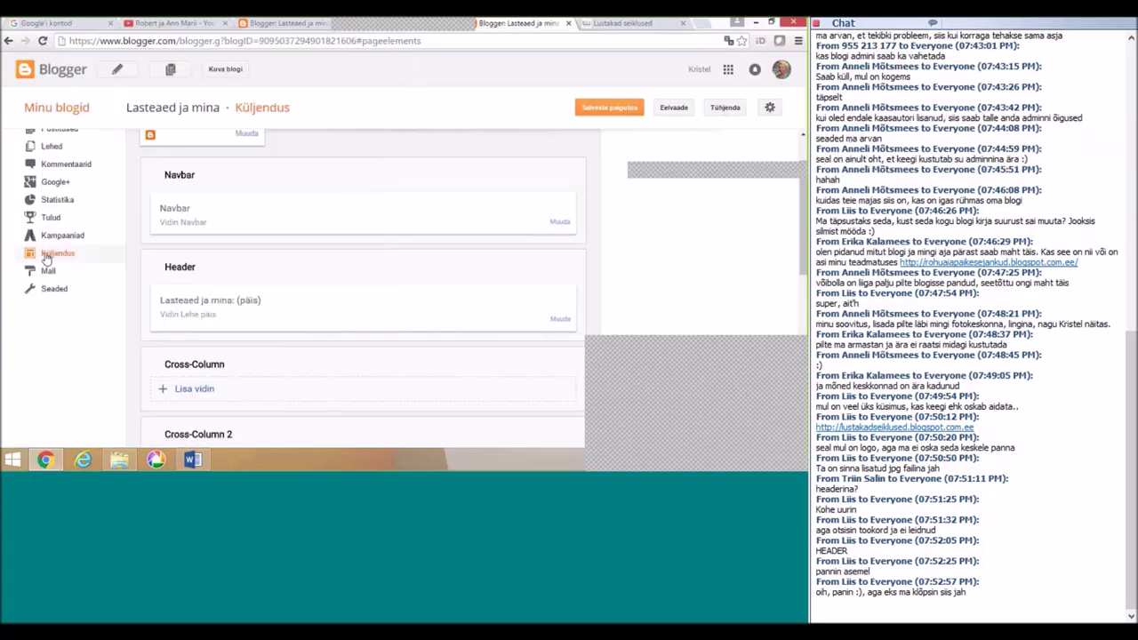
Step: Move the Kaasautorid widget below Blogiarhiiv in the sidebar-right-1 section of the layout
scroll(269, 269, "down", 5)
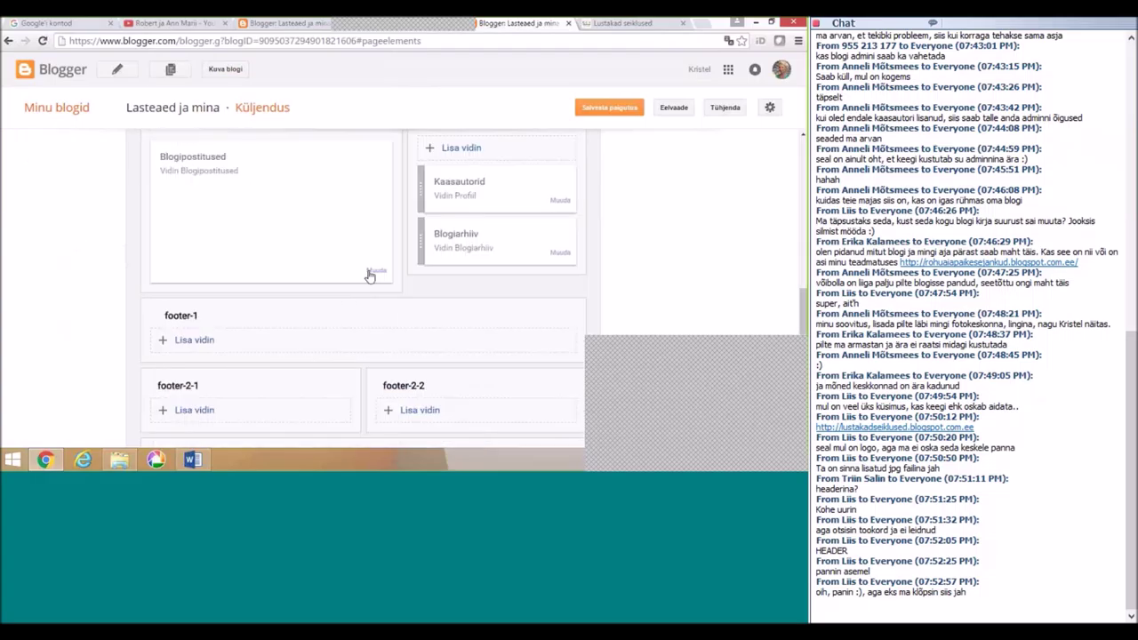
scroll(374, 271, "up", 8)
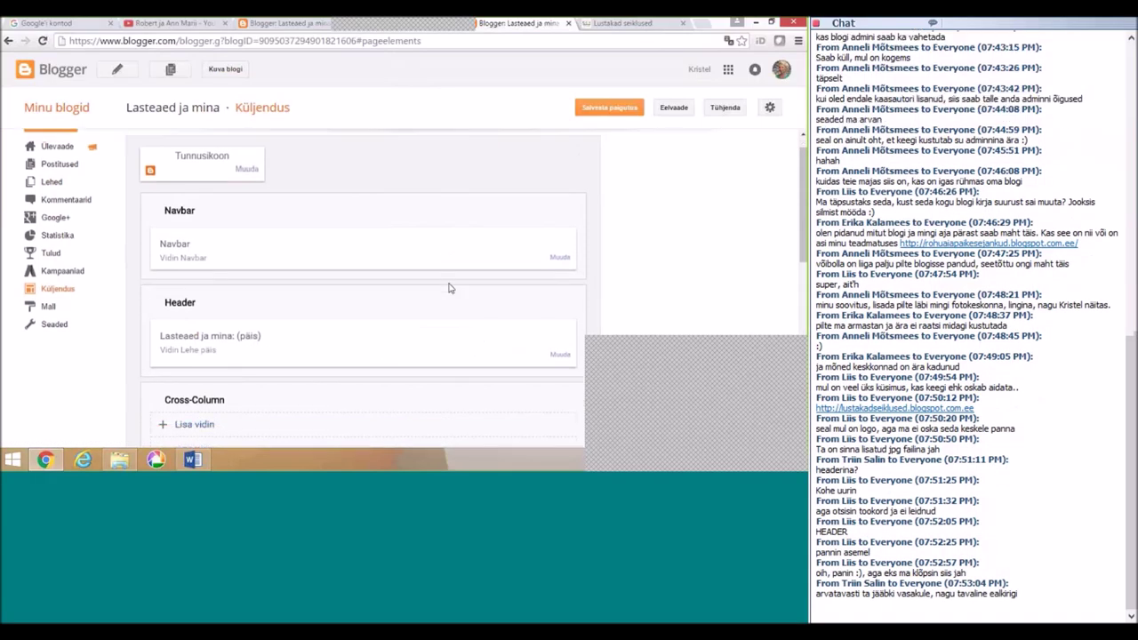
scroll(435, 275, "down", 5)
scroll(427, 262, "up", 1)
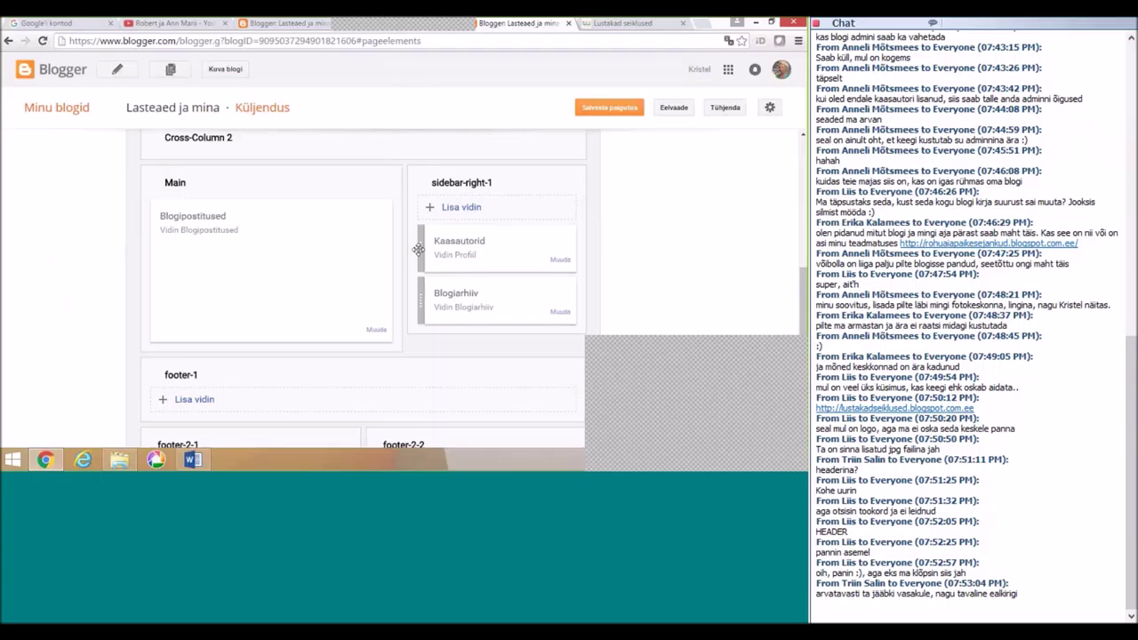
left_click_drag(418, 249, 423, 317)
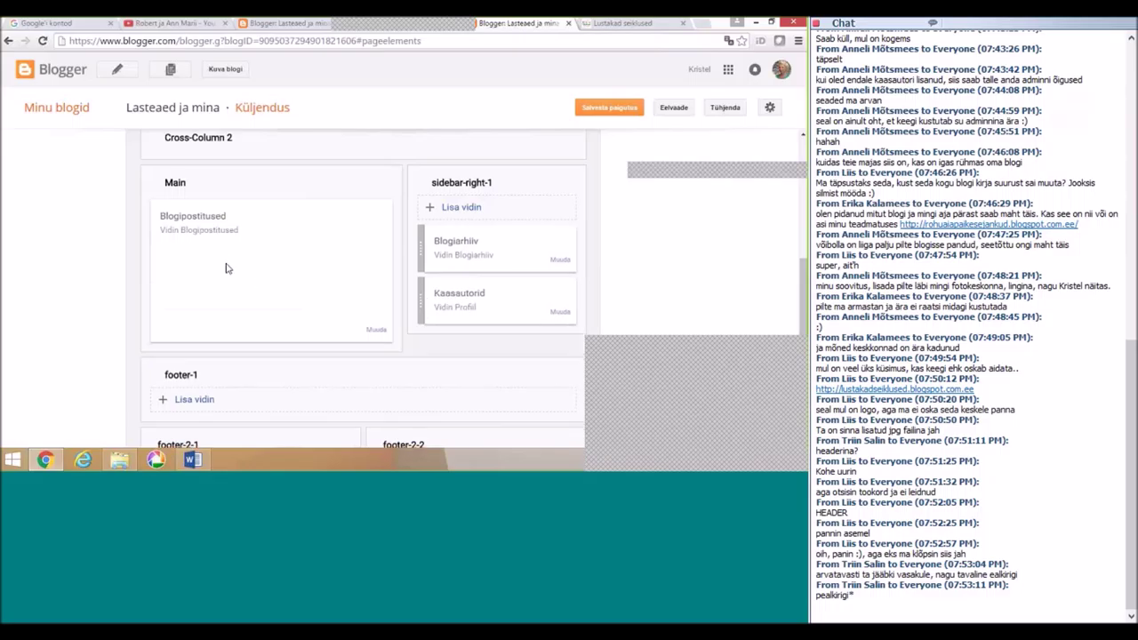
Step: Reload the layout page without saving and look through its sections from the Navbar down to the Footer
scroll(226, 269, "up", 5)
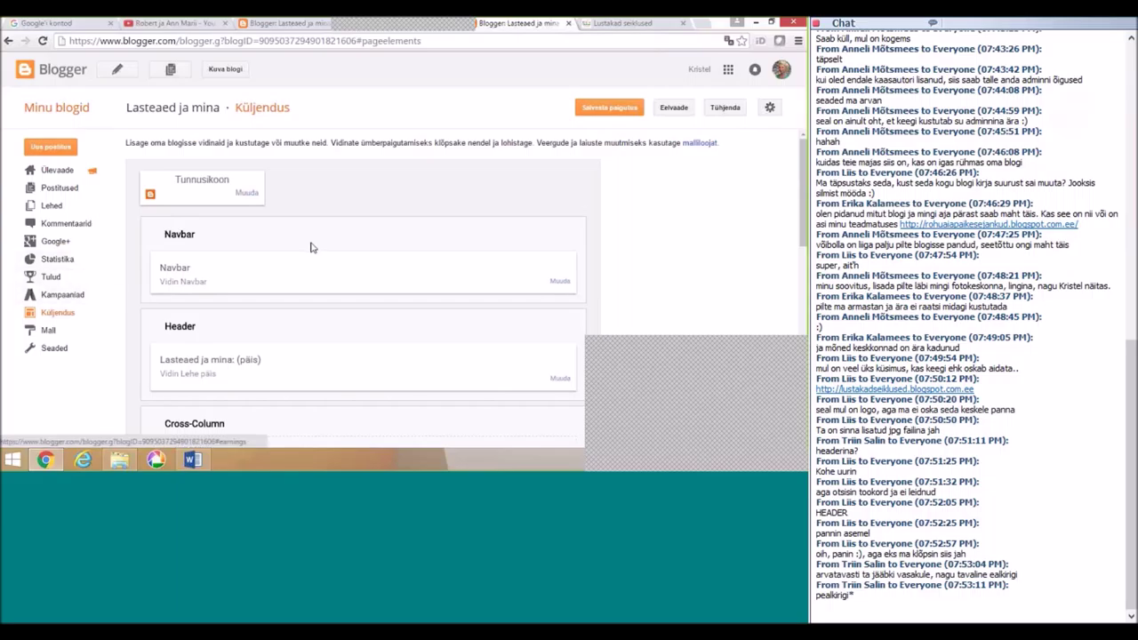
scroll(310, 247, "down", 3)
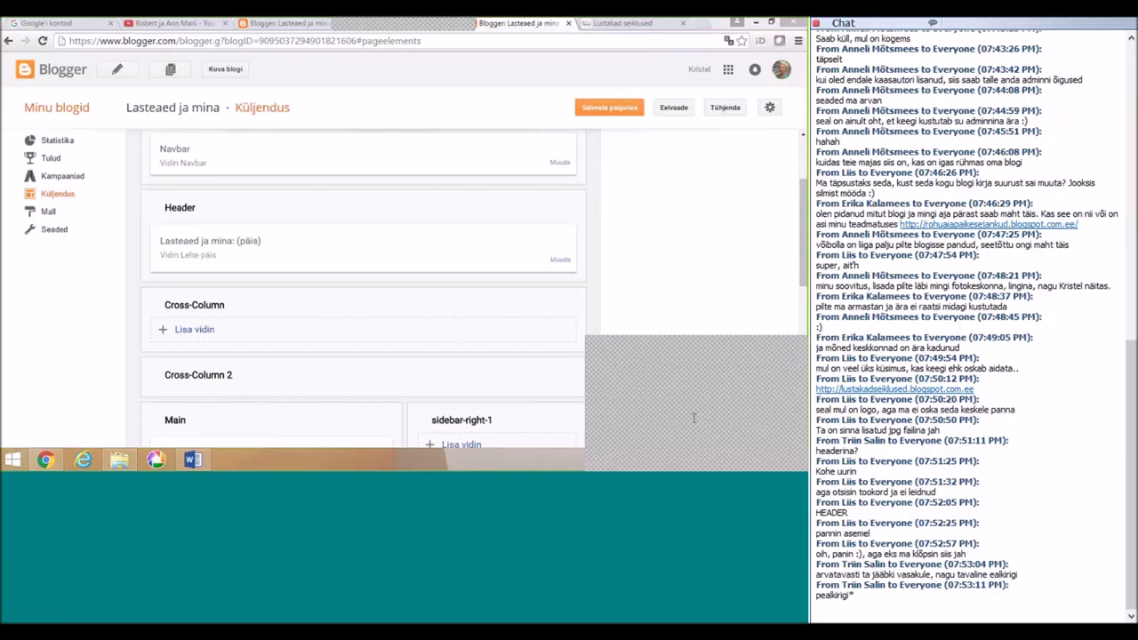
left_click(55, 195)
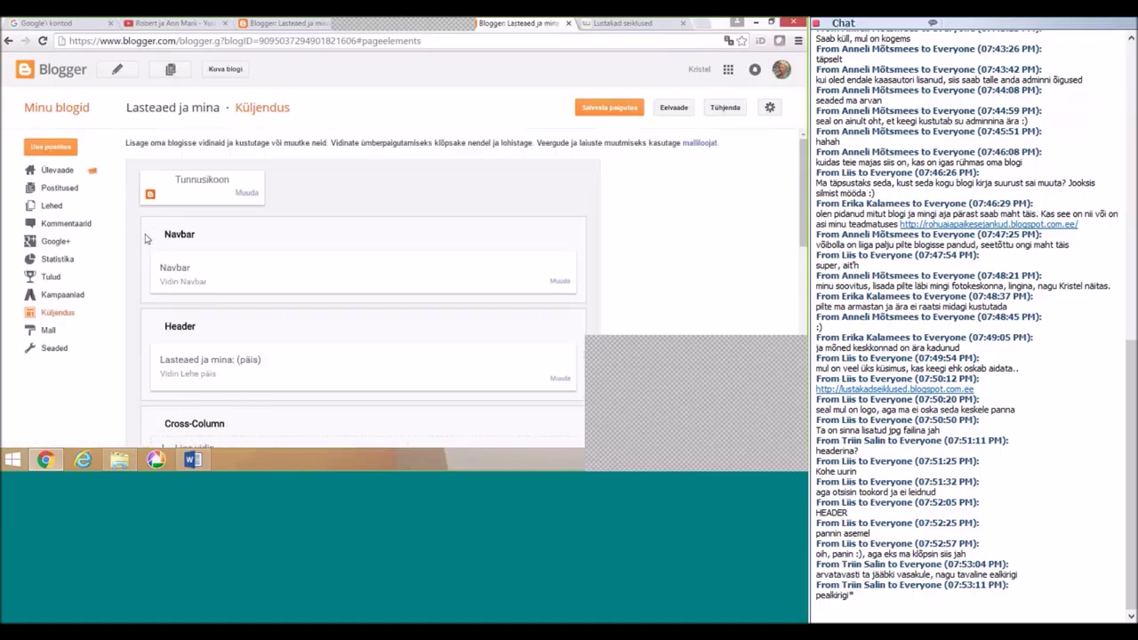
scroll(164, 258, "down", 10)
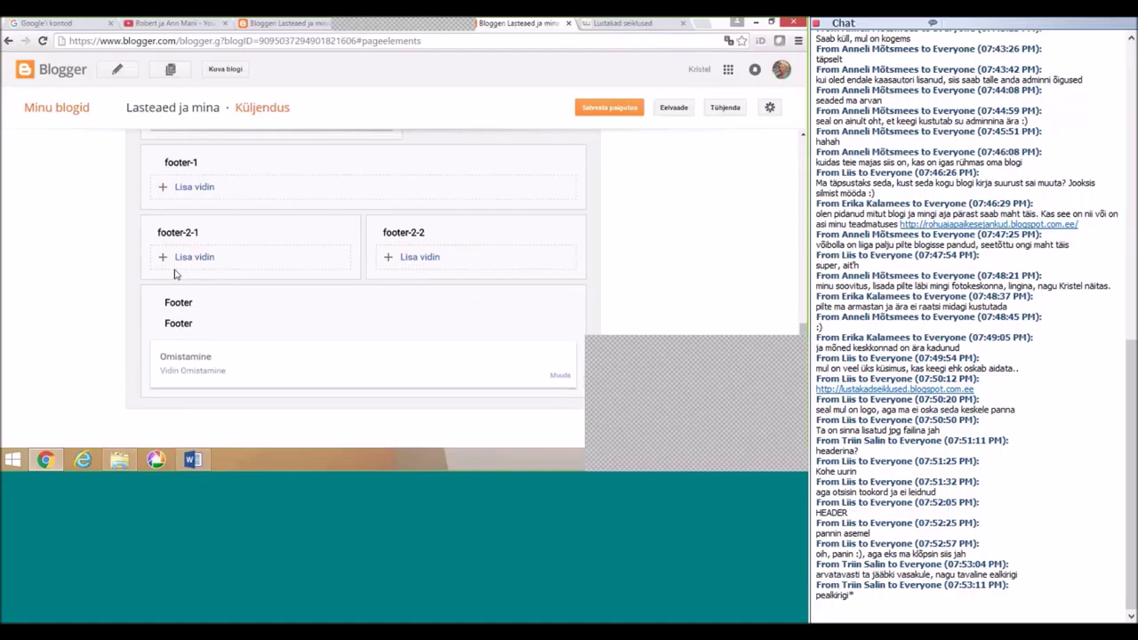
scroll(175, 274, "up", 10)
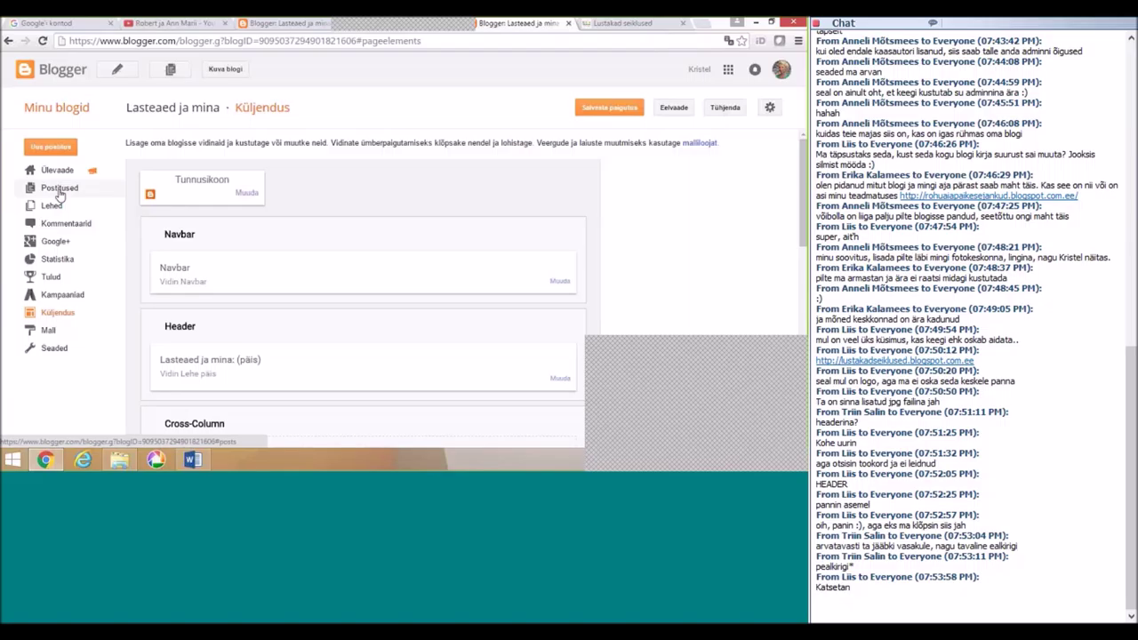
Step: Open the published blog Lasteaed ja mina and look over its latest posts, co-author list and archive
left_click(225, 69)
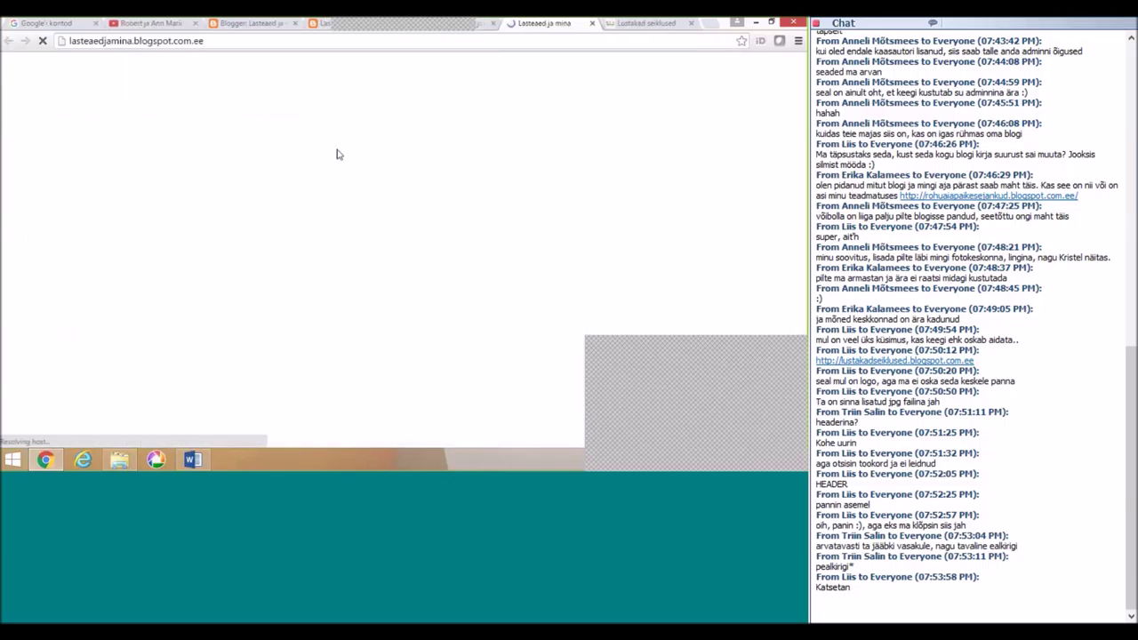
scroll(350, 172, "down", 3)
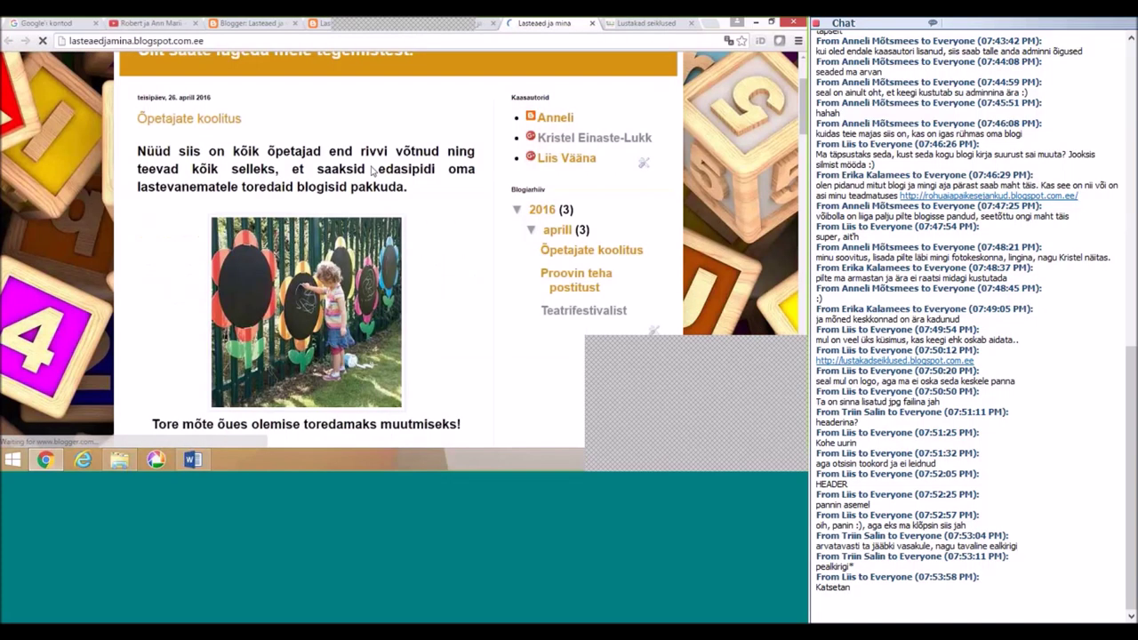
scroll(391, 178, "down", 1)
scroll(411, 197, "down", 1)
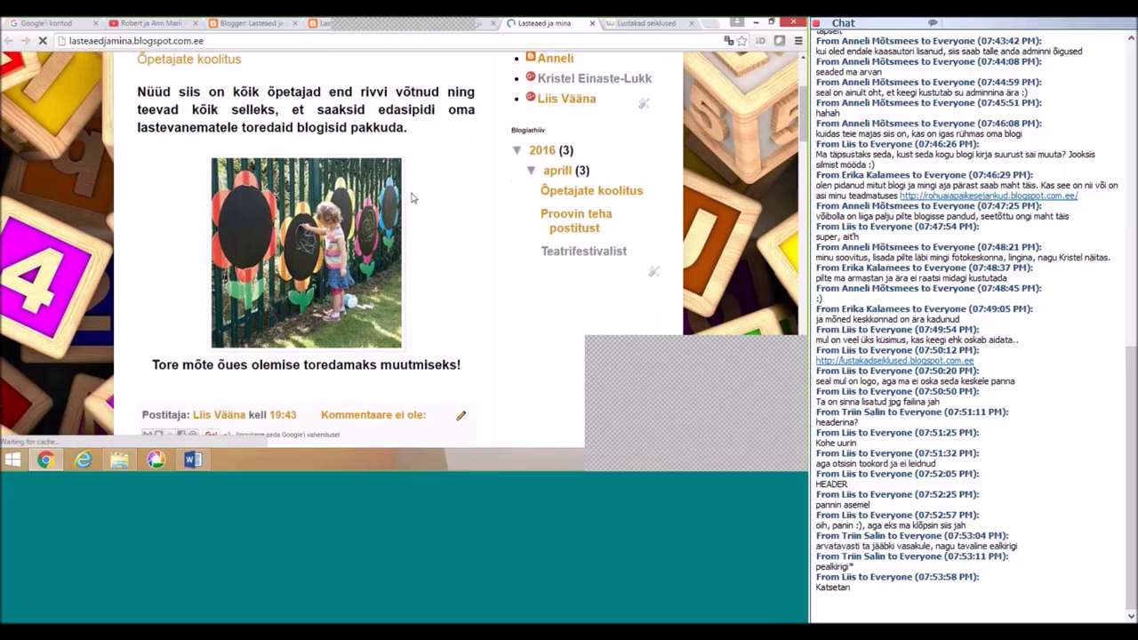
scroll(471, 200, "down", 3)
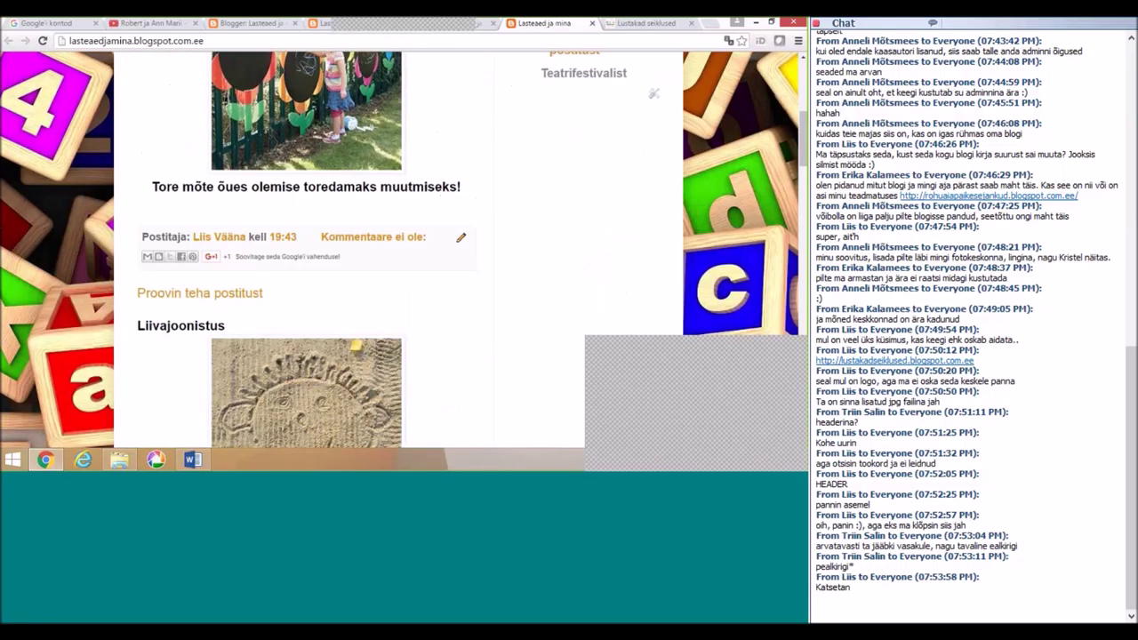
scroll(402, 236, "up", 3)
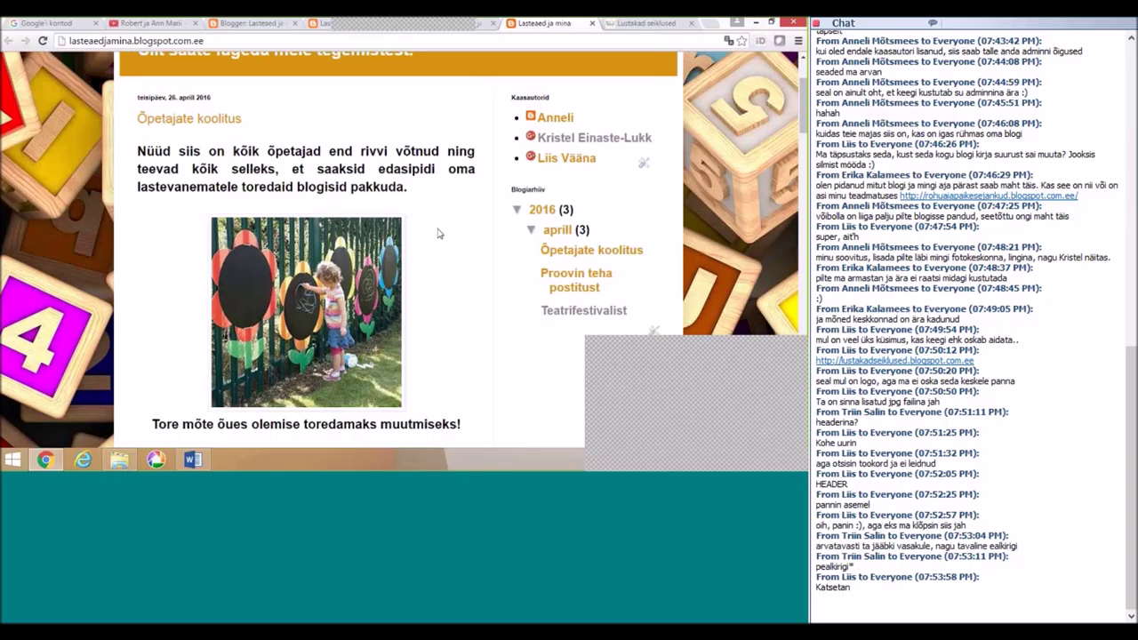
scroll(438, 233, "down", 1)
scroll(437, 232, "down", 2)
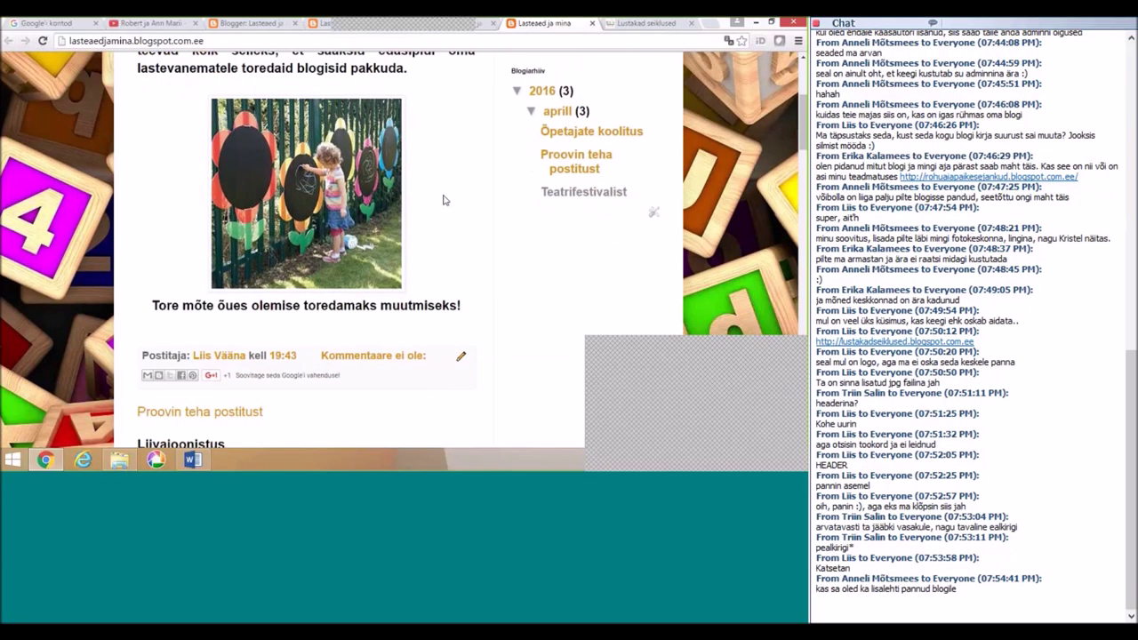
scroll(447, 204, "up", 1)
scroll(454, 240, "up", 1)
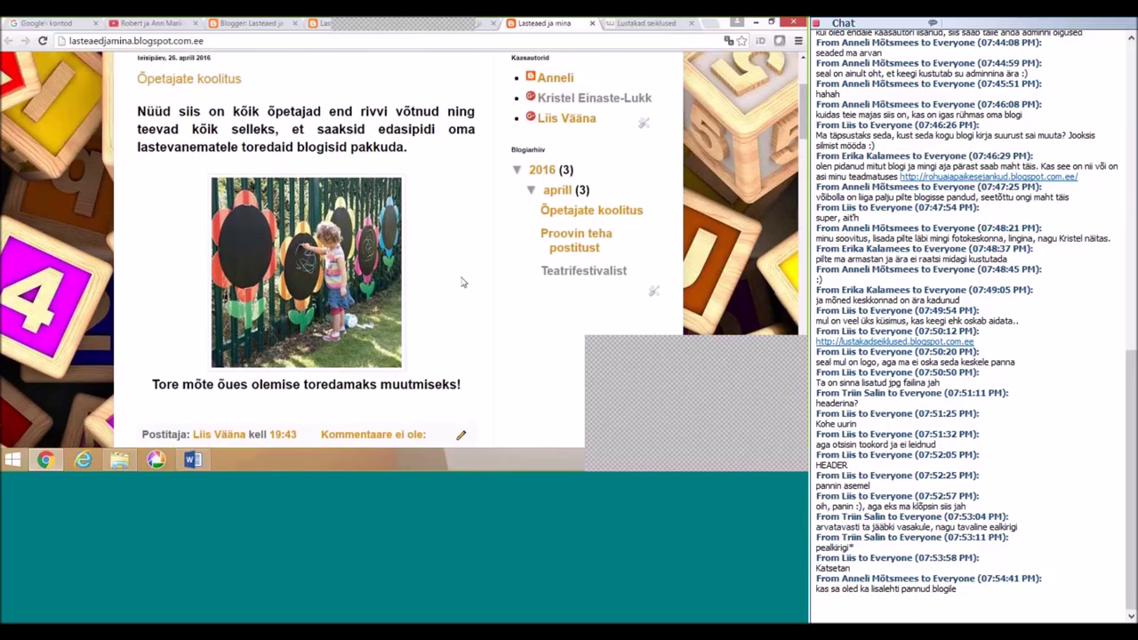
scroll(429, 235, "up", 1)
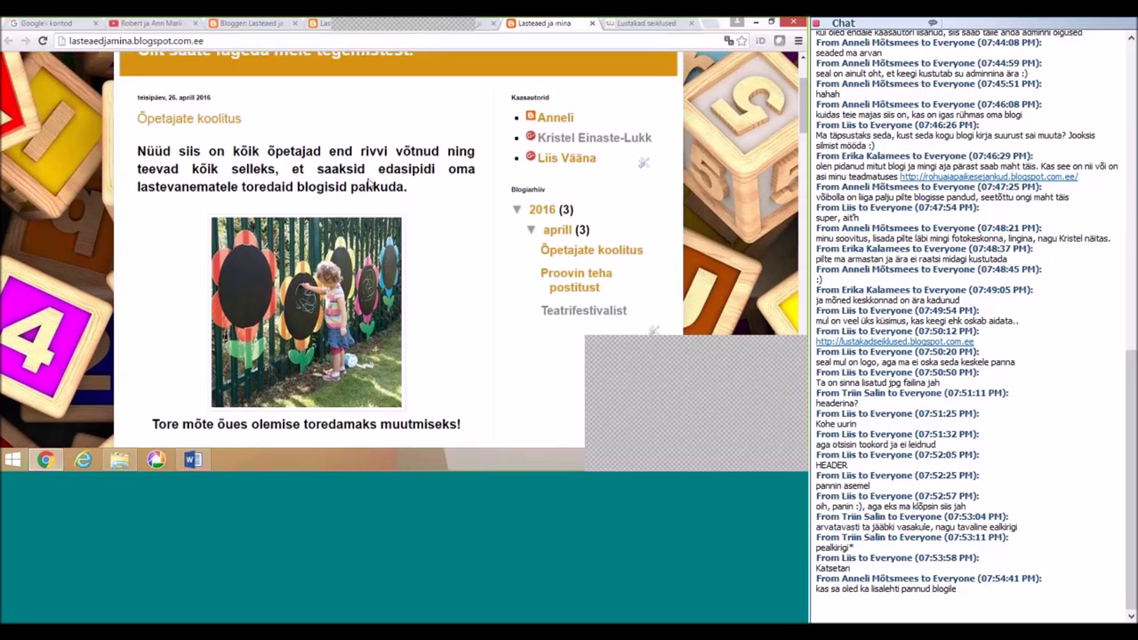
scroll(428, 243, "up", 3)
scroll(427, 242, "down", 6)
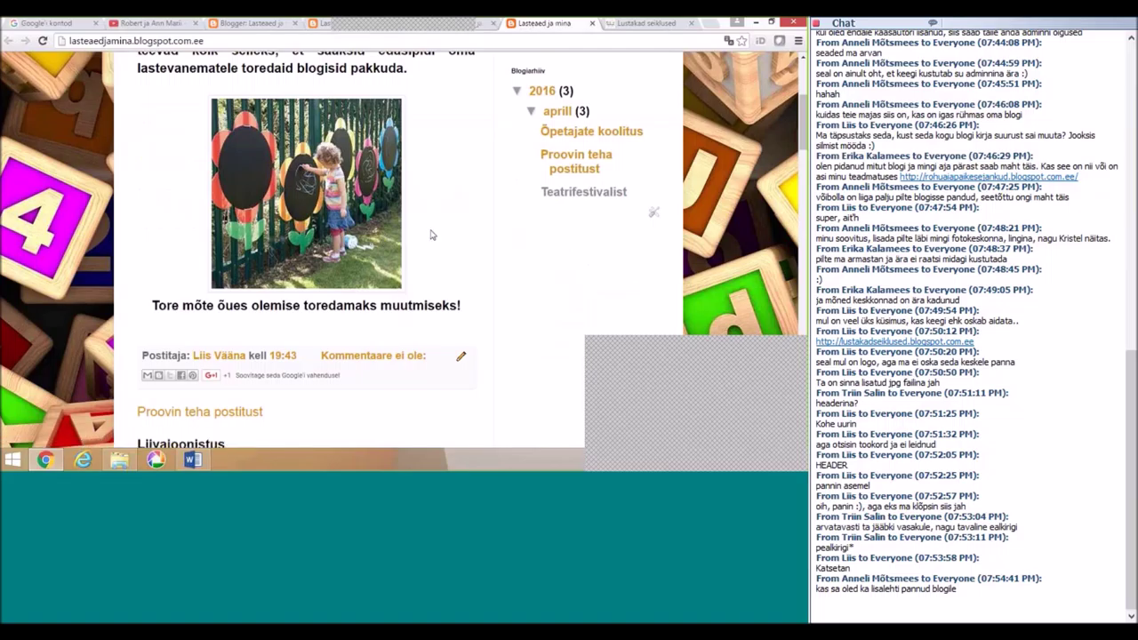
scroll(433, 239, "up", 1)
scroll(435, 245, "up", 1)
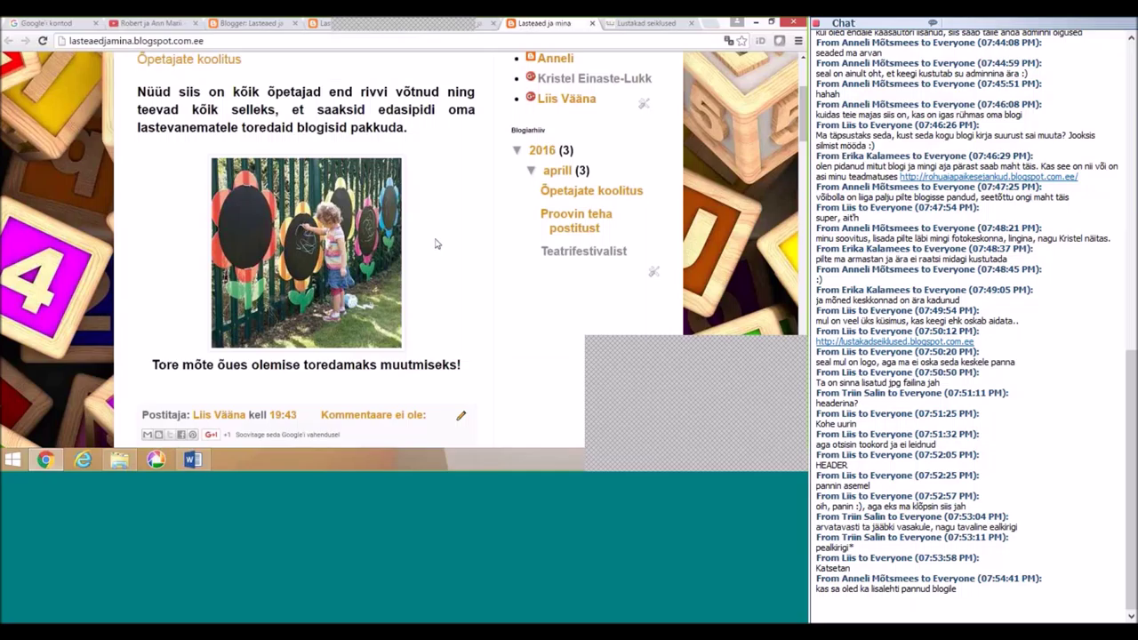
scroll(435, 246, "up", 1)
scroll(431, 245, "up", 3)
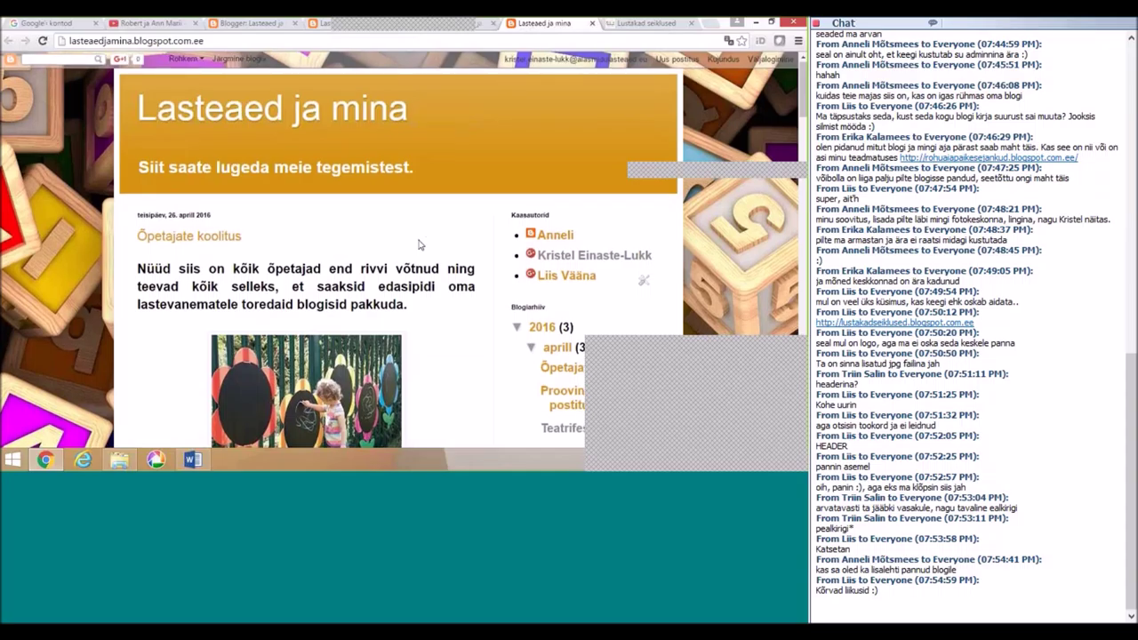
scroll(423, 246, "down", 3)
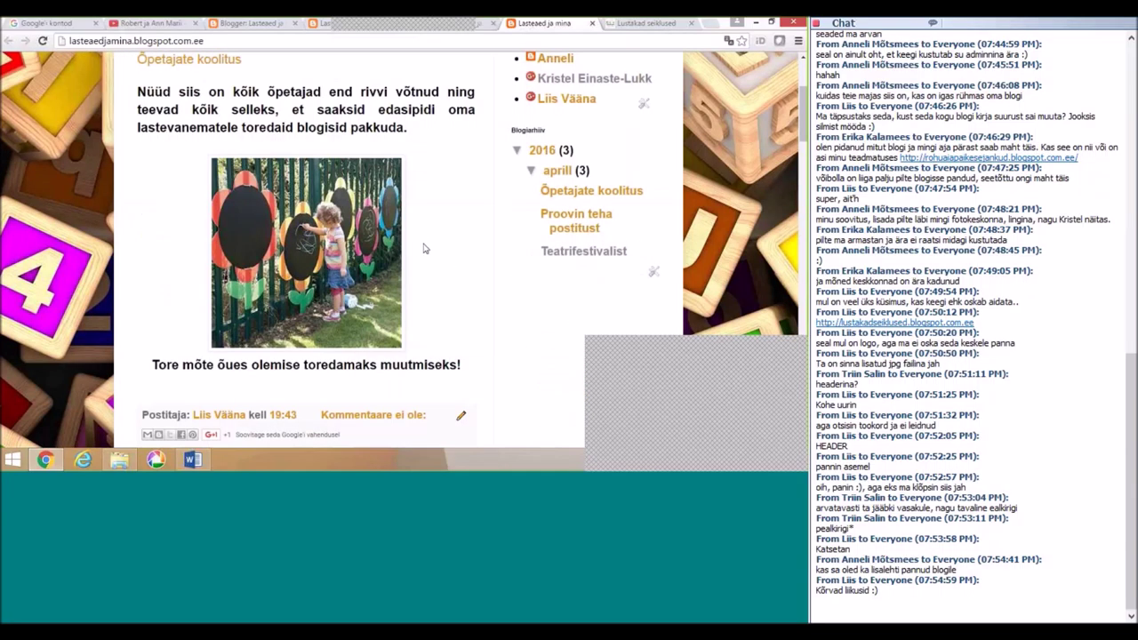
scroll(423, 248, "up", 3)
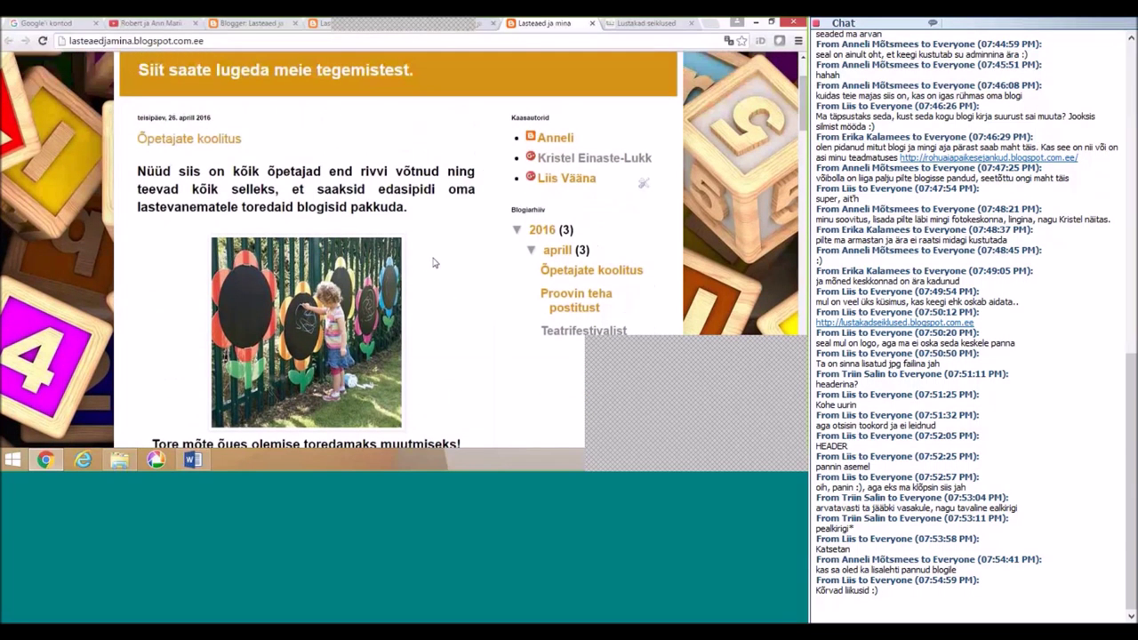
scroll(383, 240, "down", 2)
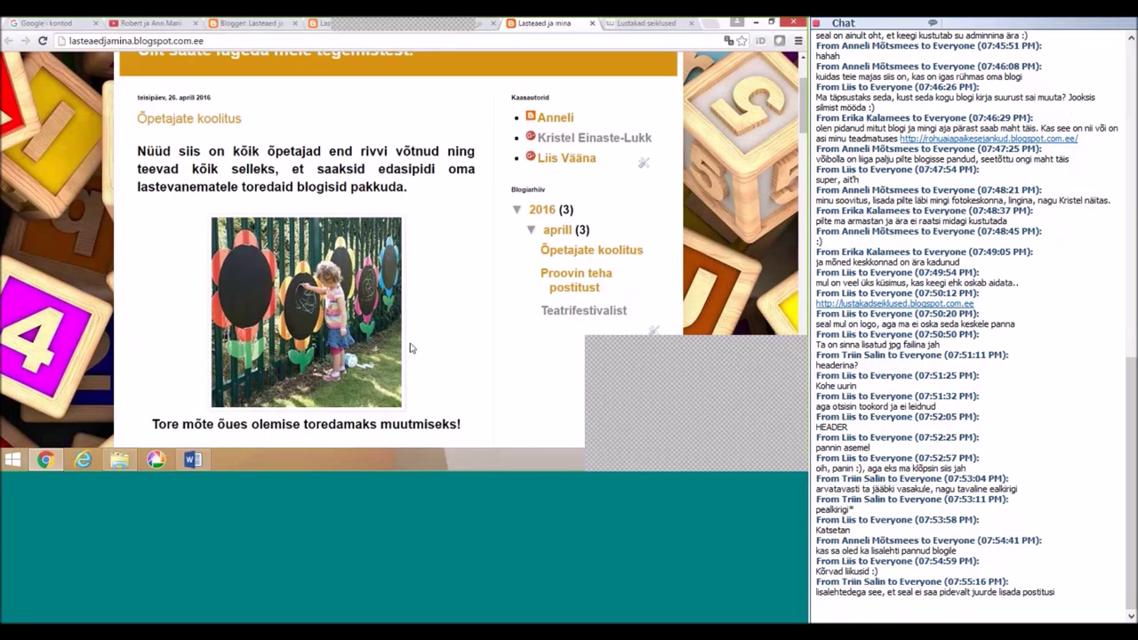
scroll(484, 95, "up", 1)
scroll(484, 95, "up", 2)
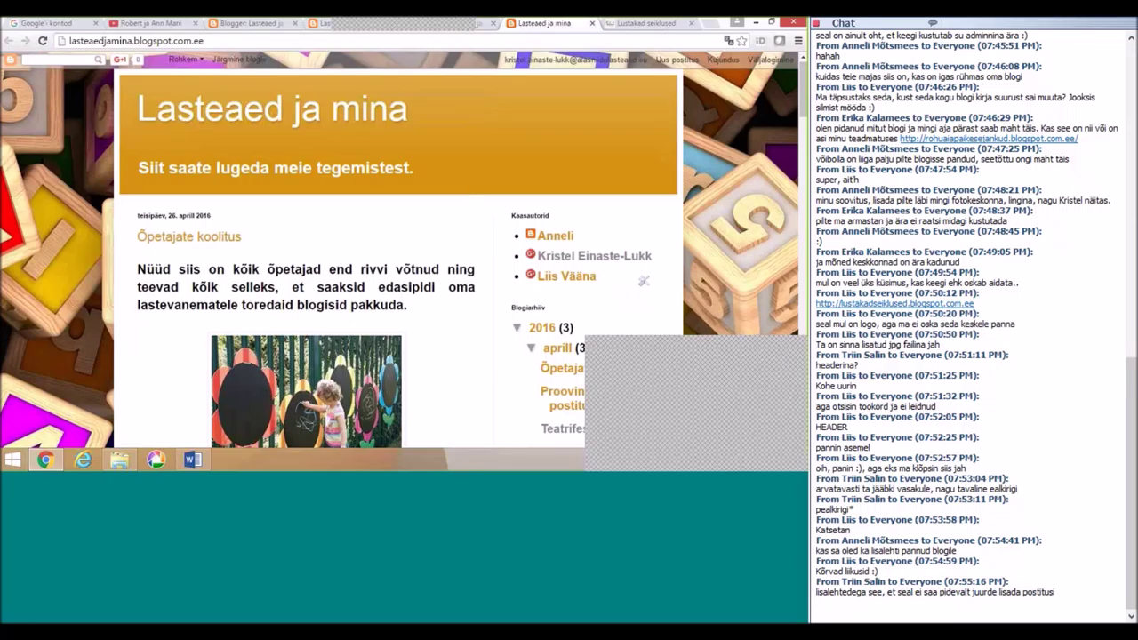
Step: Look through the published blog from its header down to the post about the Teatrifestival
scroll(322, 255, "down", 1)
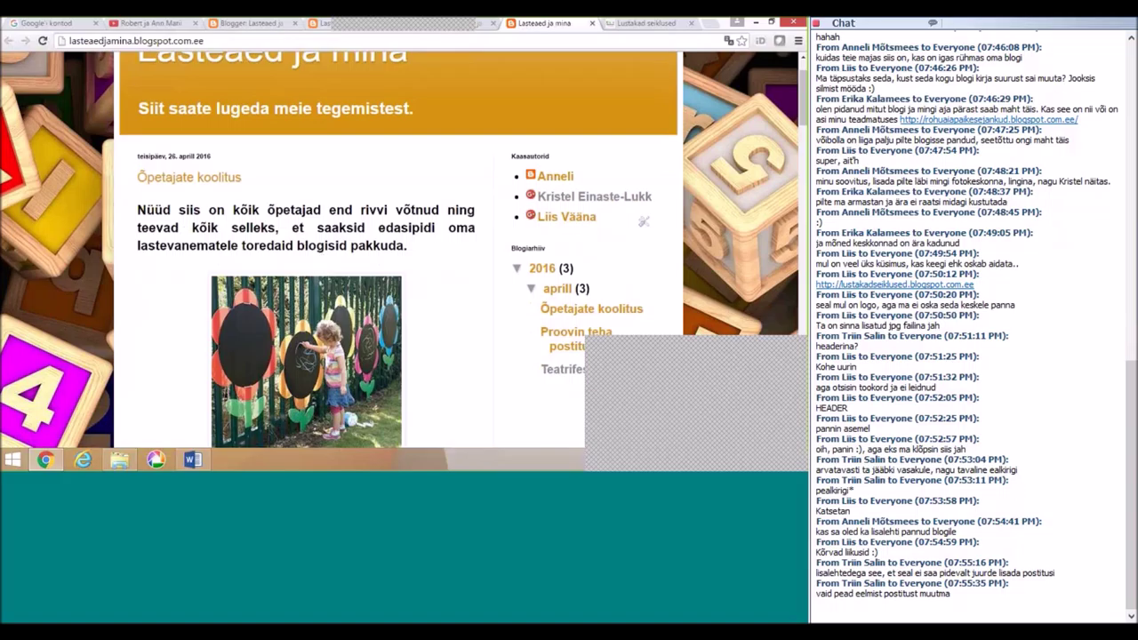
scroll(373, 266, "down", 4)
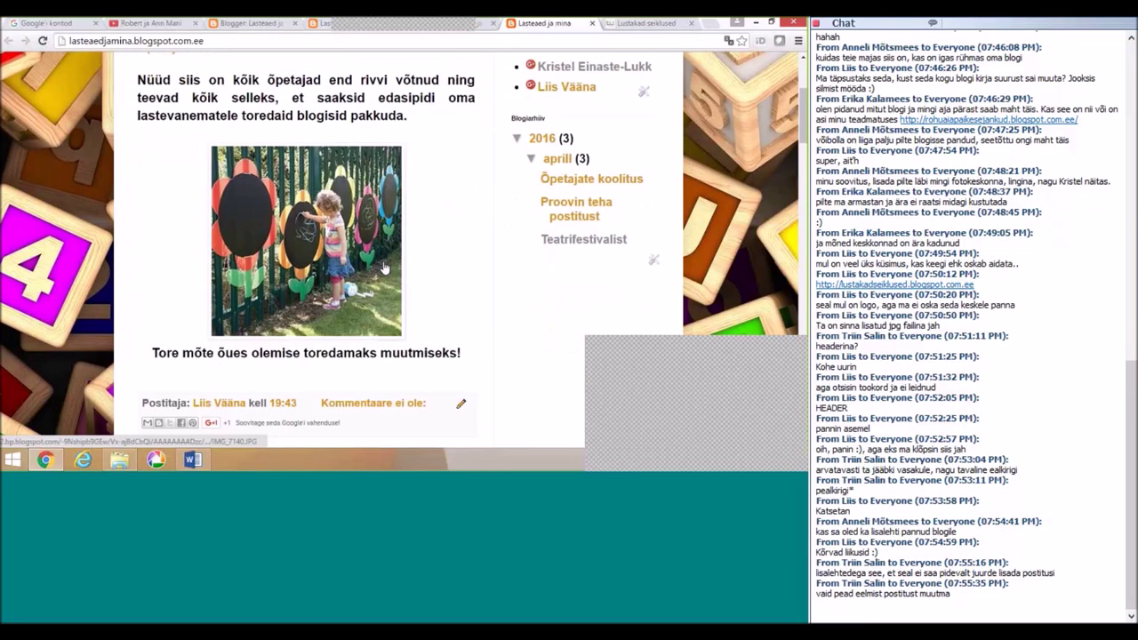
scroll(384, 269, "down", 15)
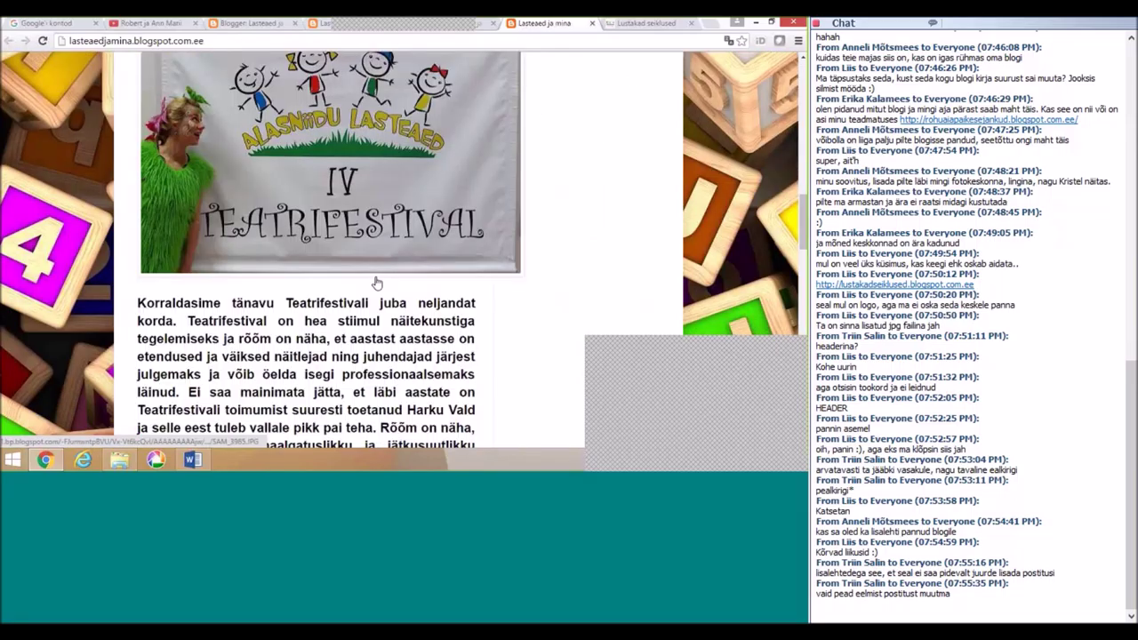